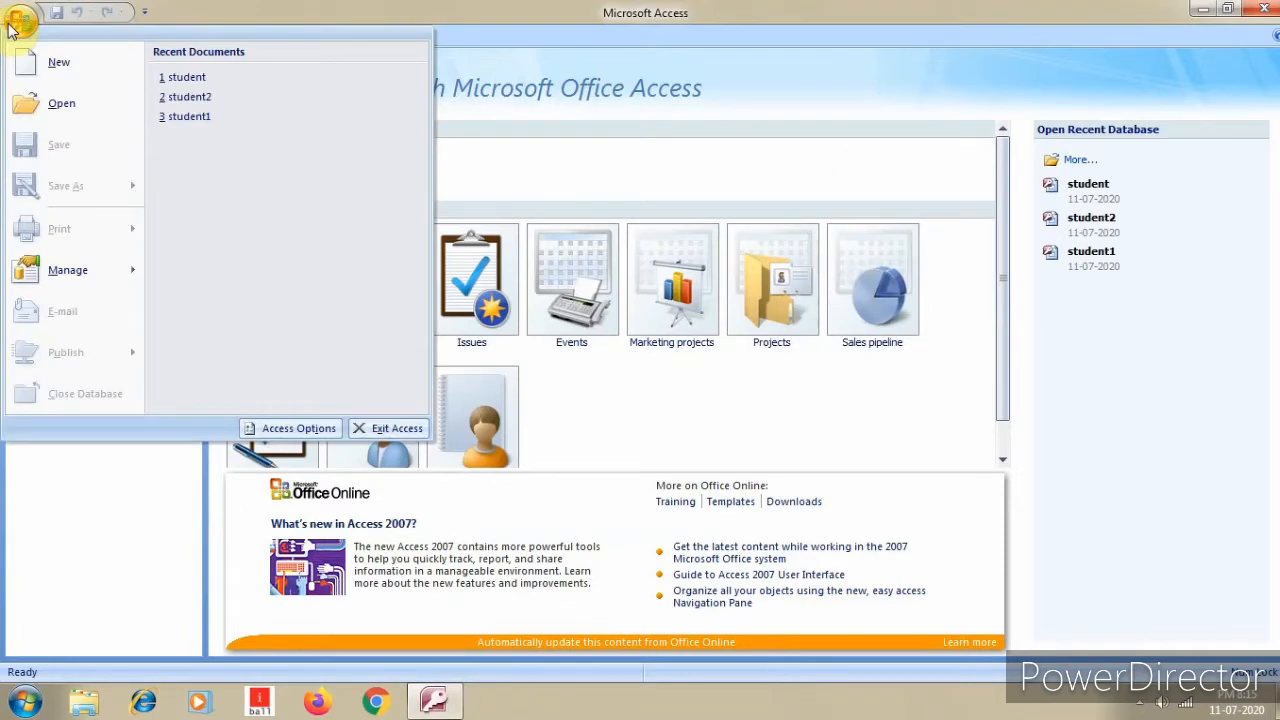
Step: Create a new blank database with the file name student1
click(79, 70)
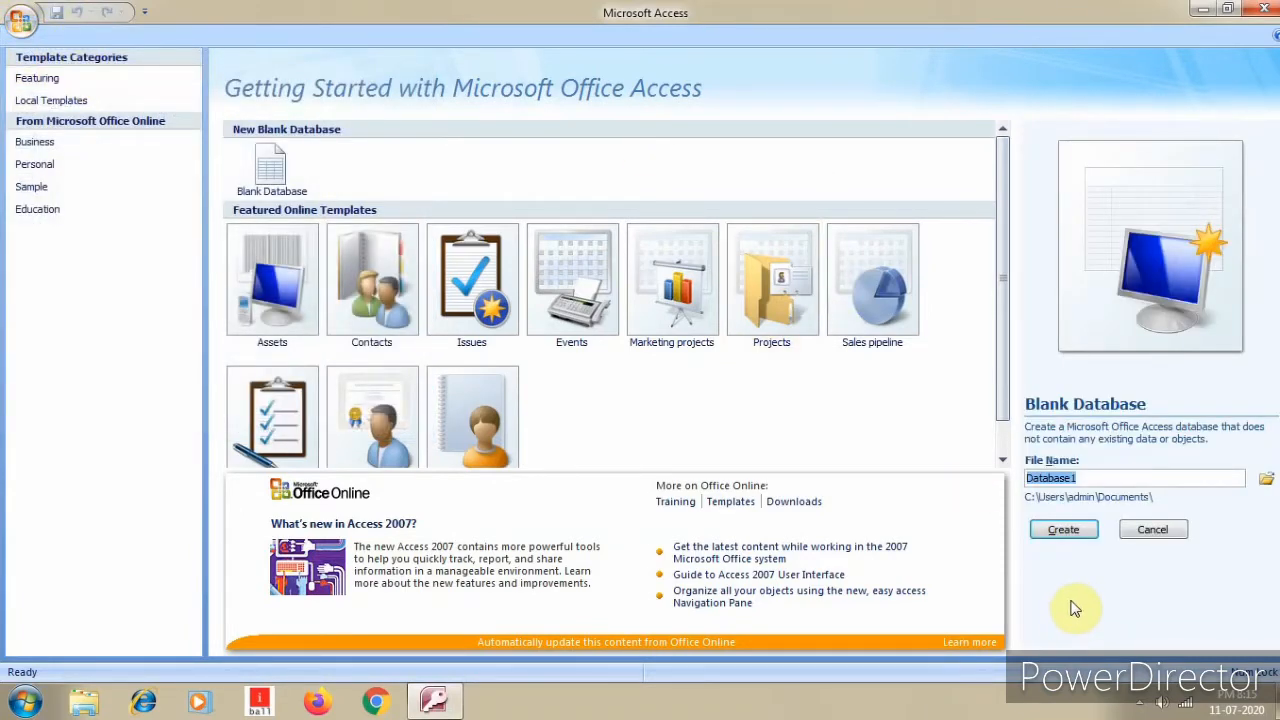
text(student1)
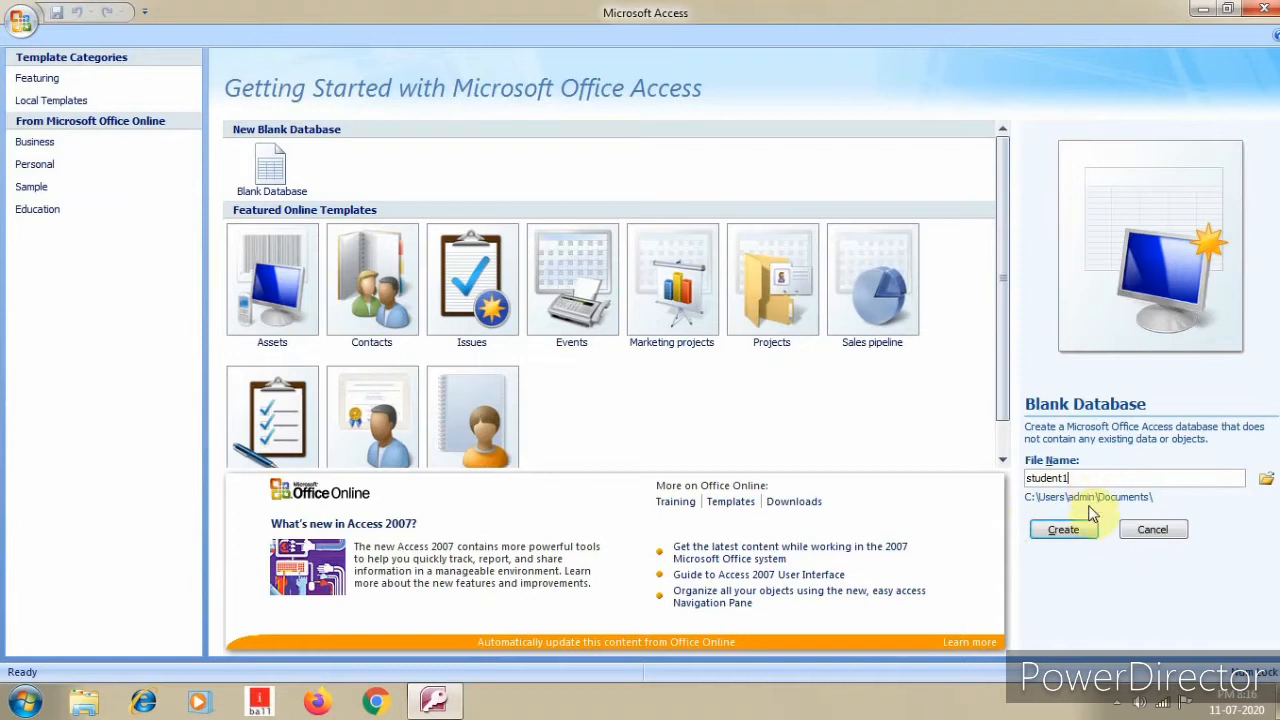
click(1088, 537)
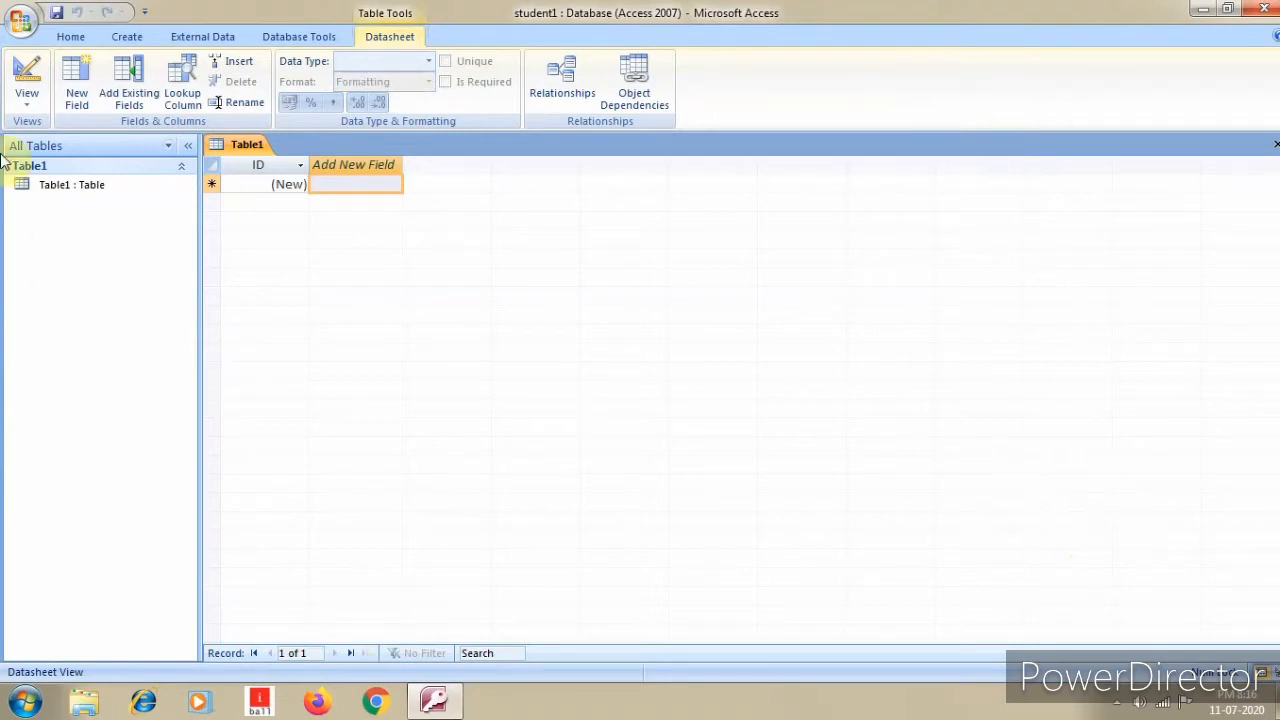
Step: Switch the new table to Design view, saving it under the name student
click(21, 102)
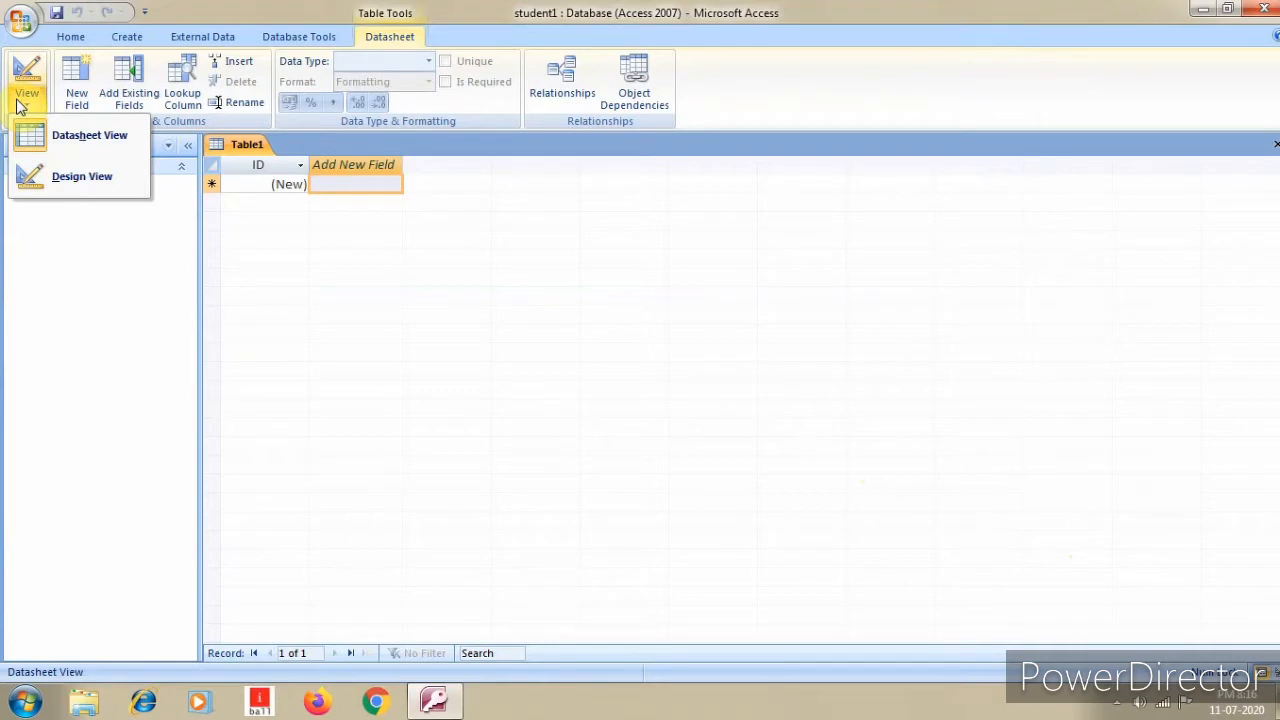
click(85, 200)
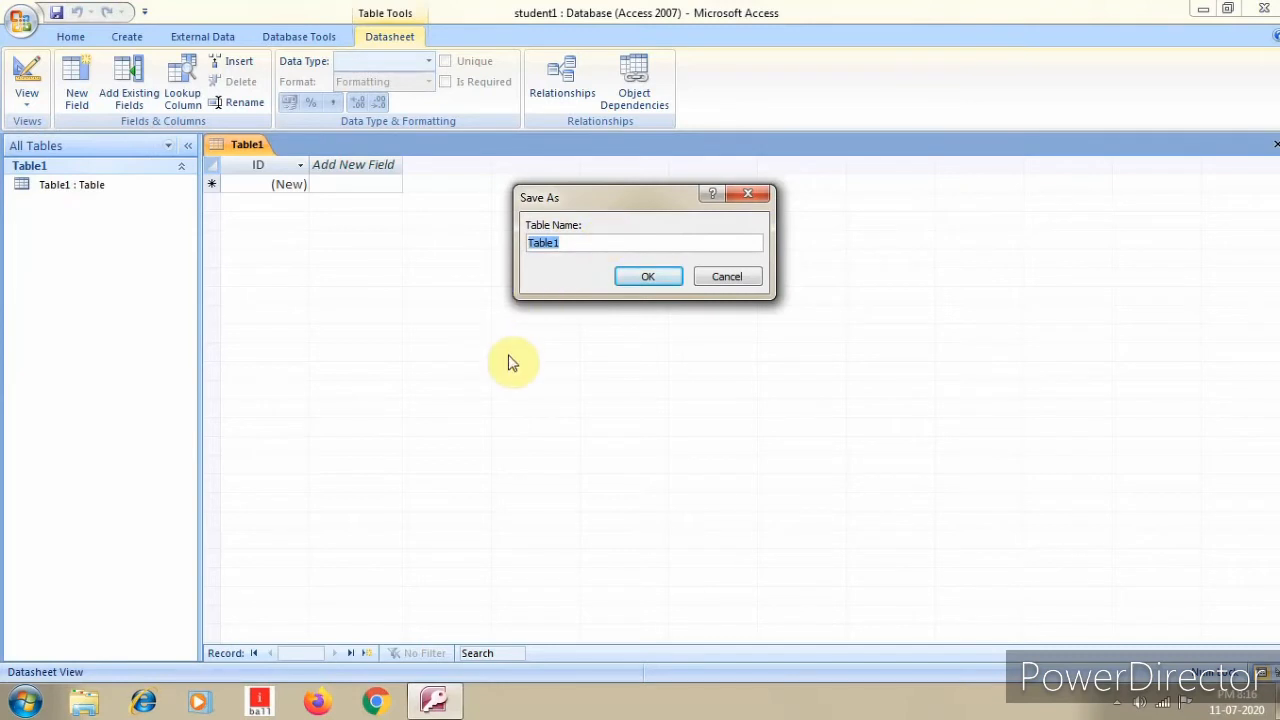
text(student)
click(652, 279)
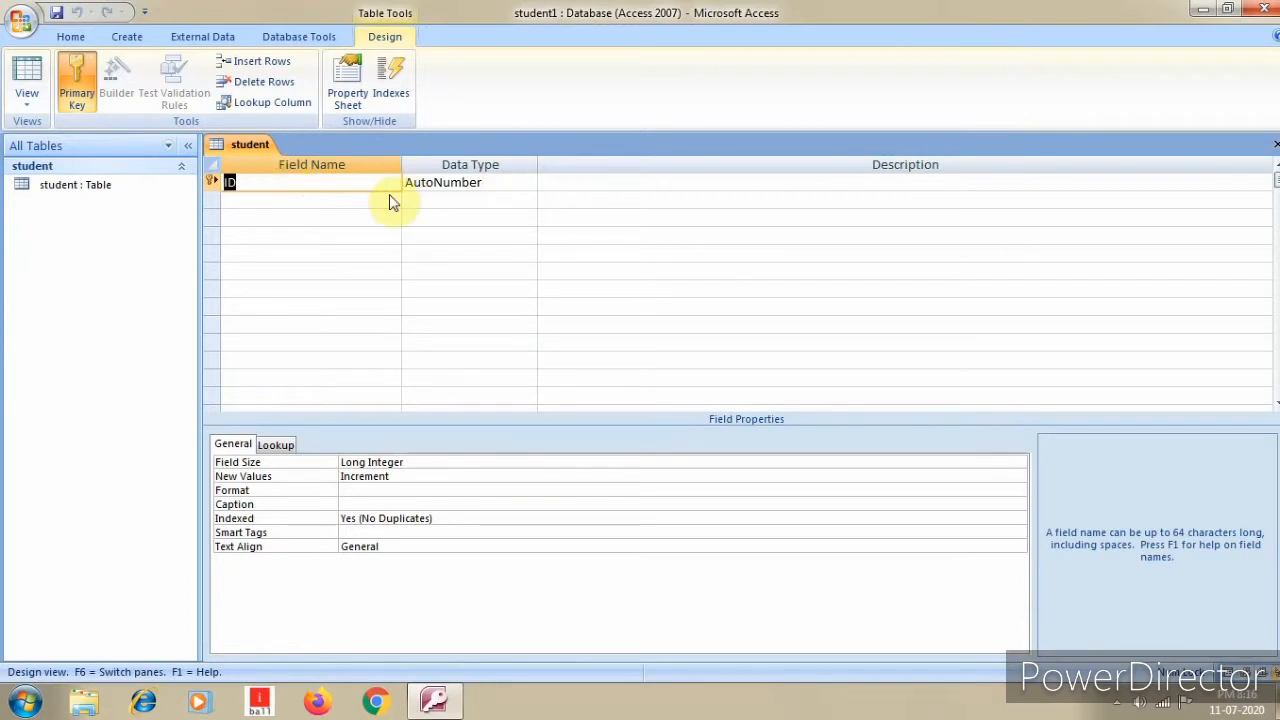
Step: Rename the primary key field ID as Roll_No, keeping its AutoNumber data type
text(Ro)
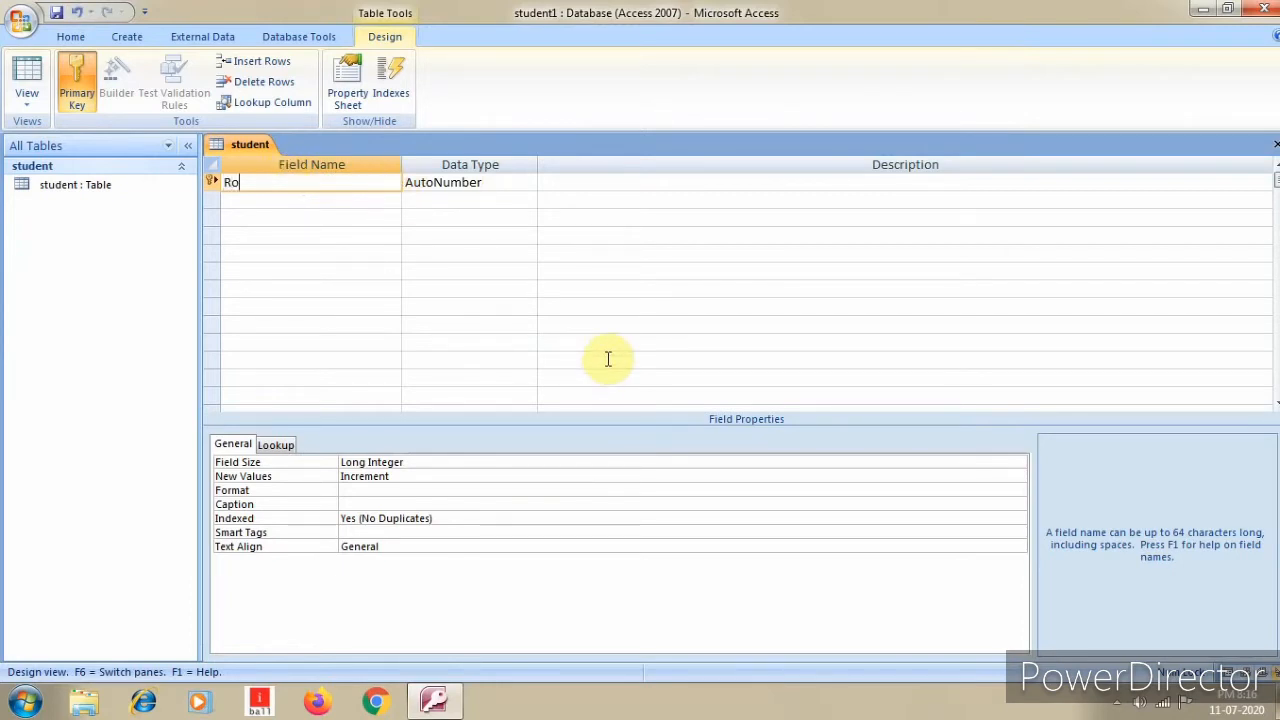
text(ll_No)
key(Tab)
key(Tab)
key(Tab)
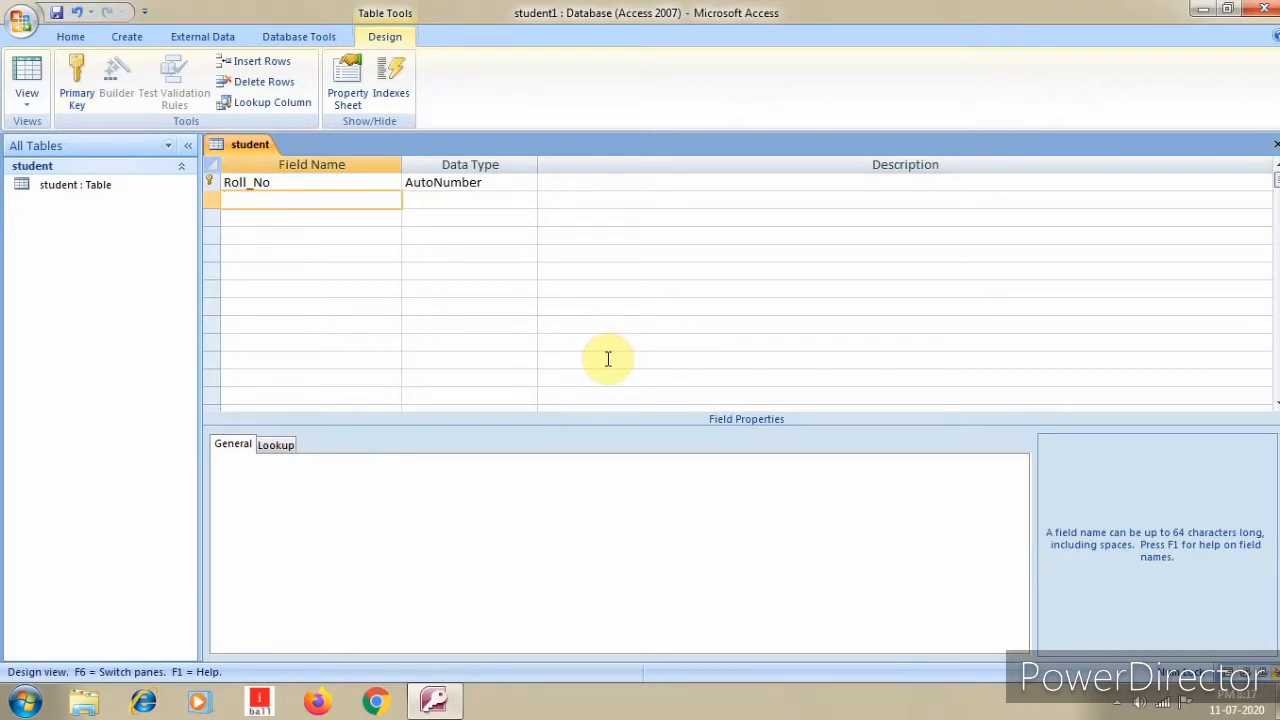
Step: Add a field called Name with the Text data type, accepting the use of a reserved word
text(Name)
key(Tab)
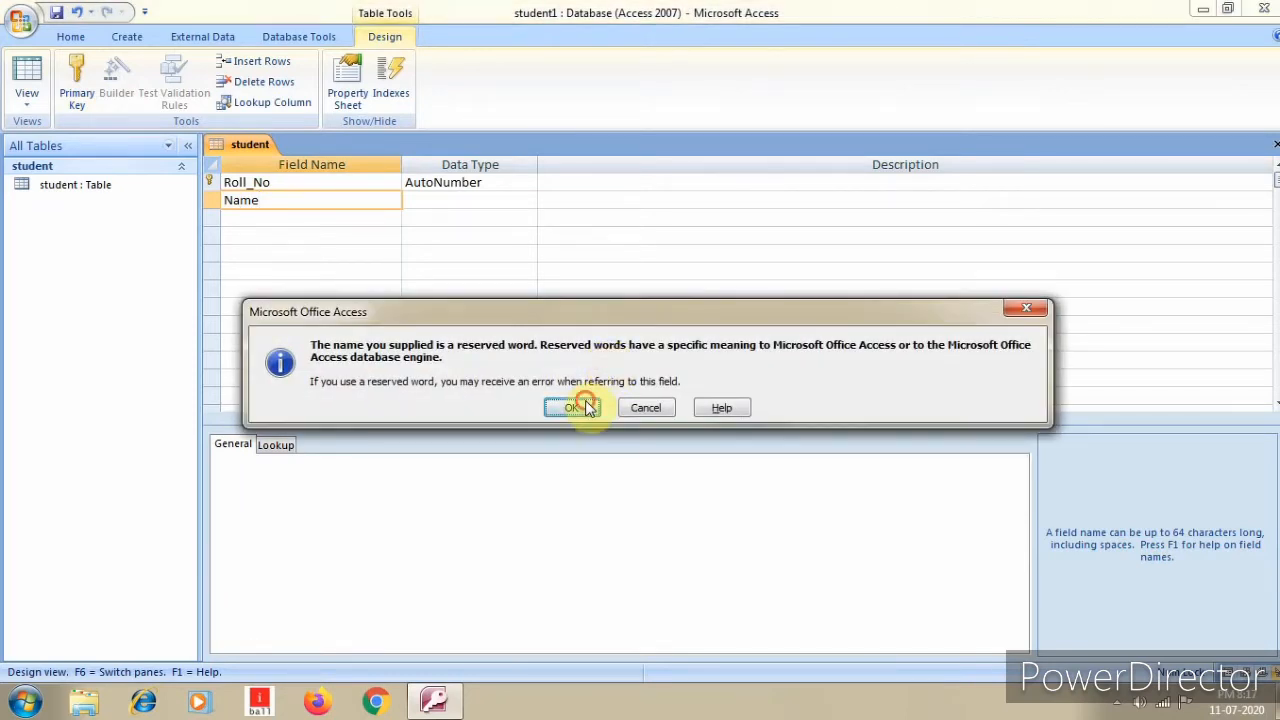
click(585, 407)
key(Tab)
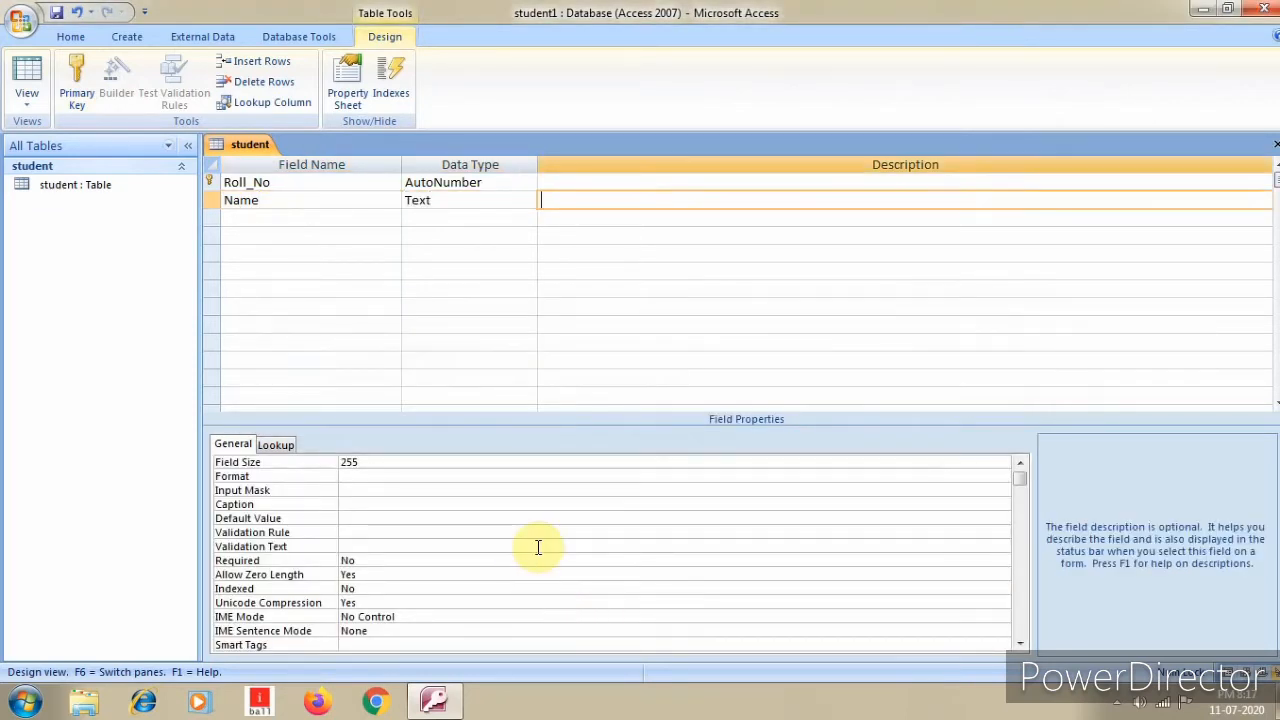
key(Tab)
Step: Add a Gender field with the Text data type below the Name field
text(Gend)
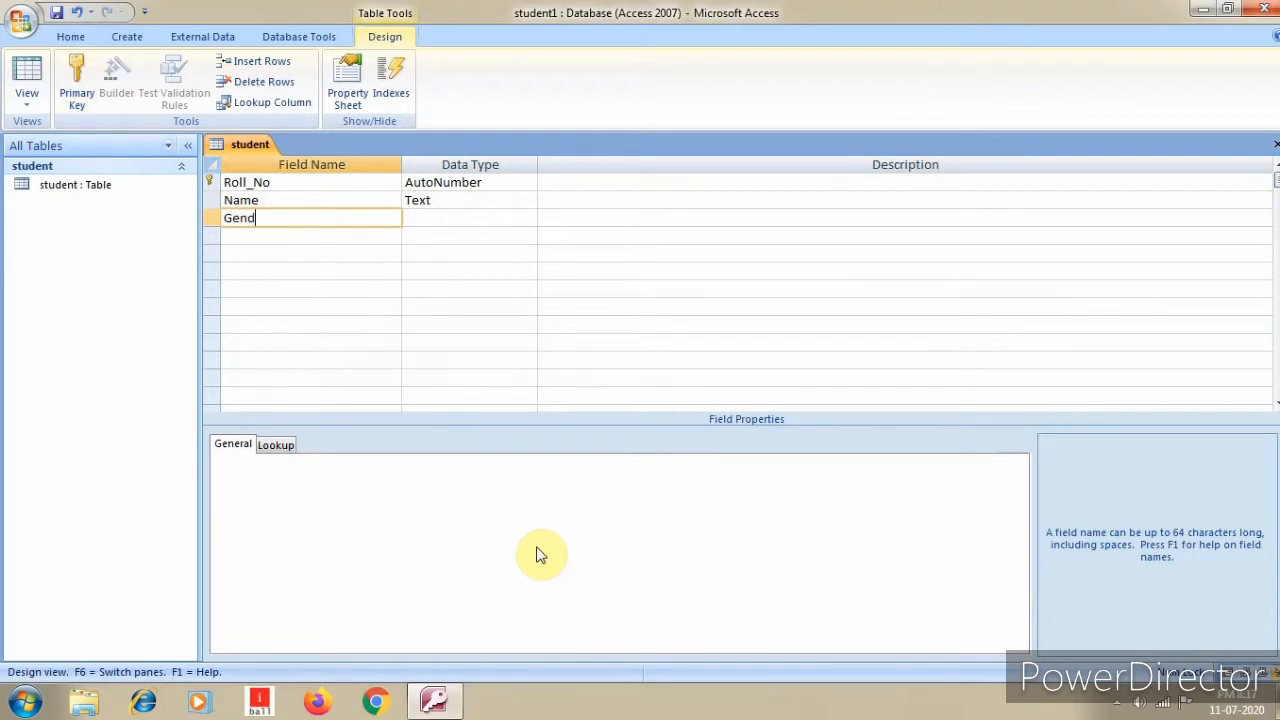
text(er)
key(Tab)
key(Tab)
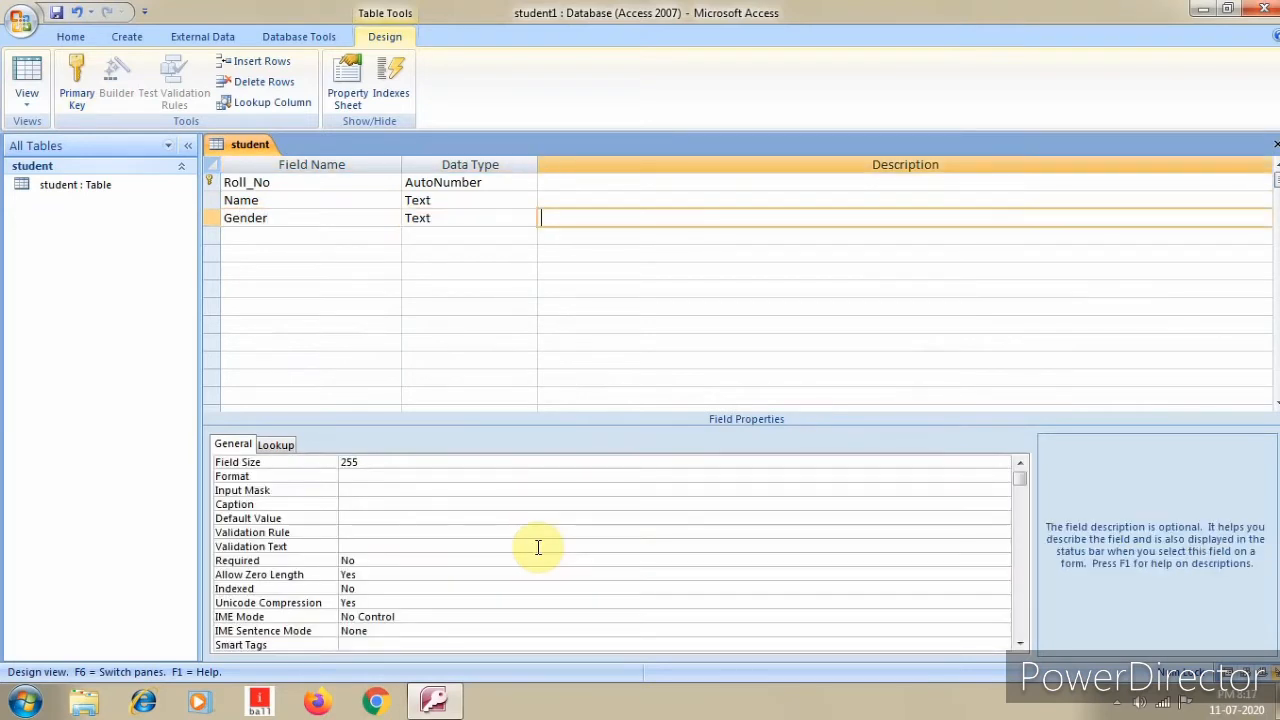
key(Tab)
Step: Add an Age field with the Number data type below the Gender field
text(Age)
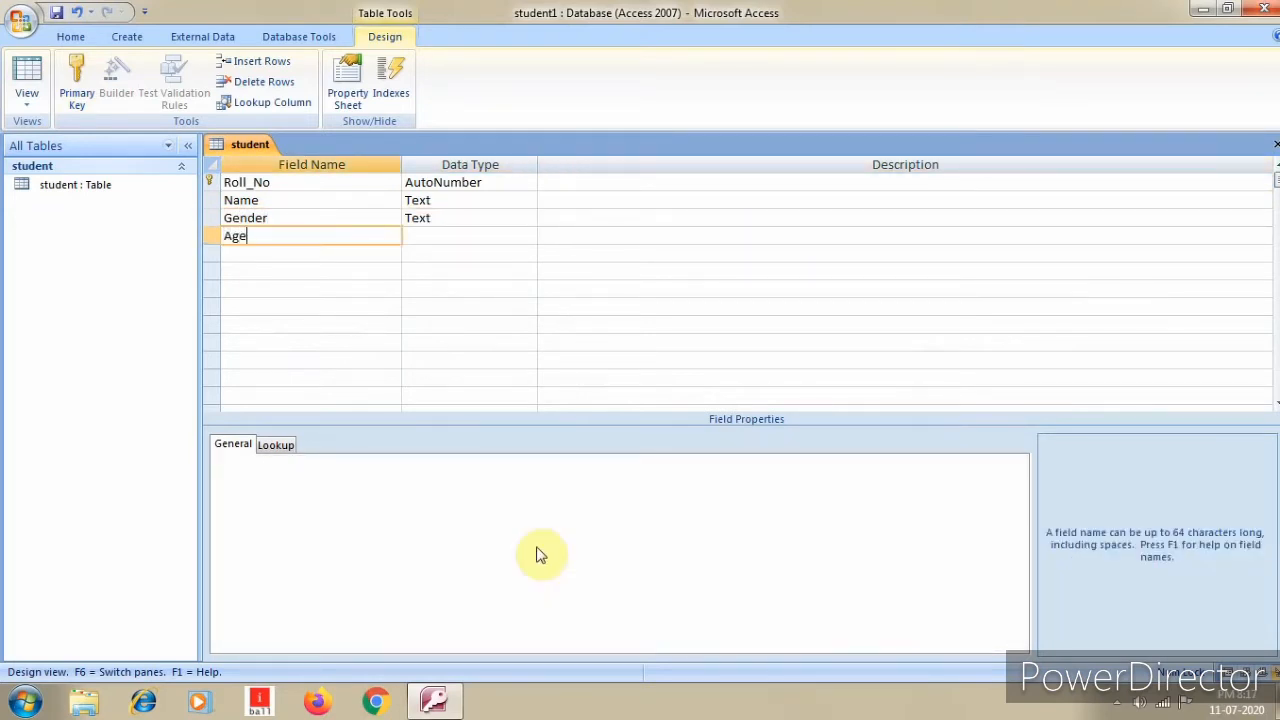
key(Tab)
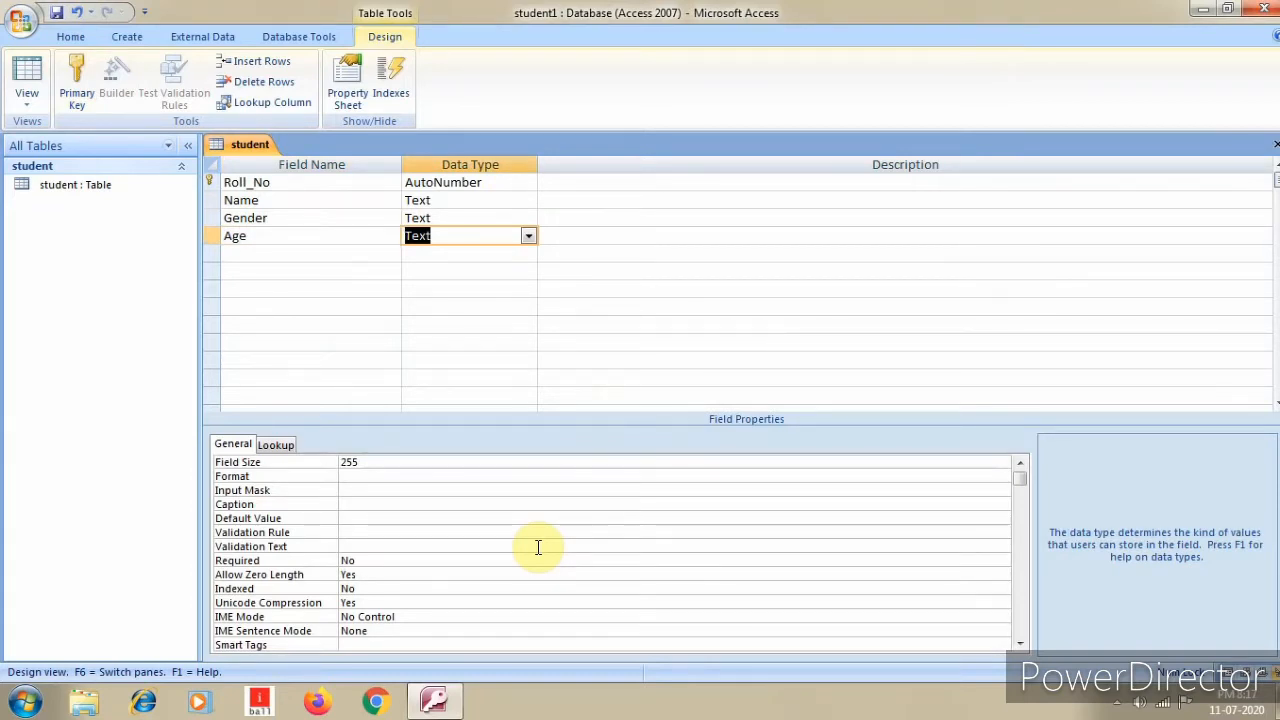
text(number)
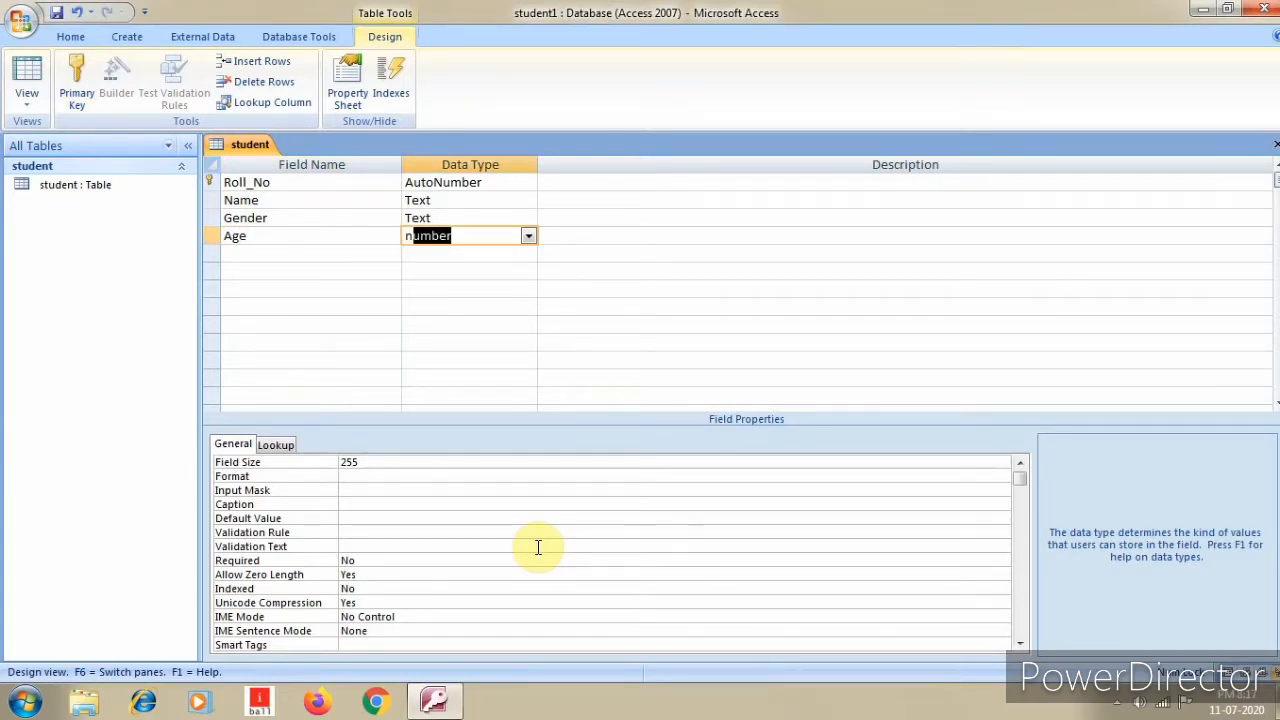
key(Return)
key(Return)
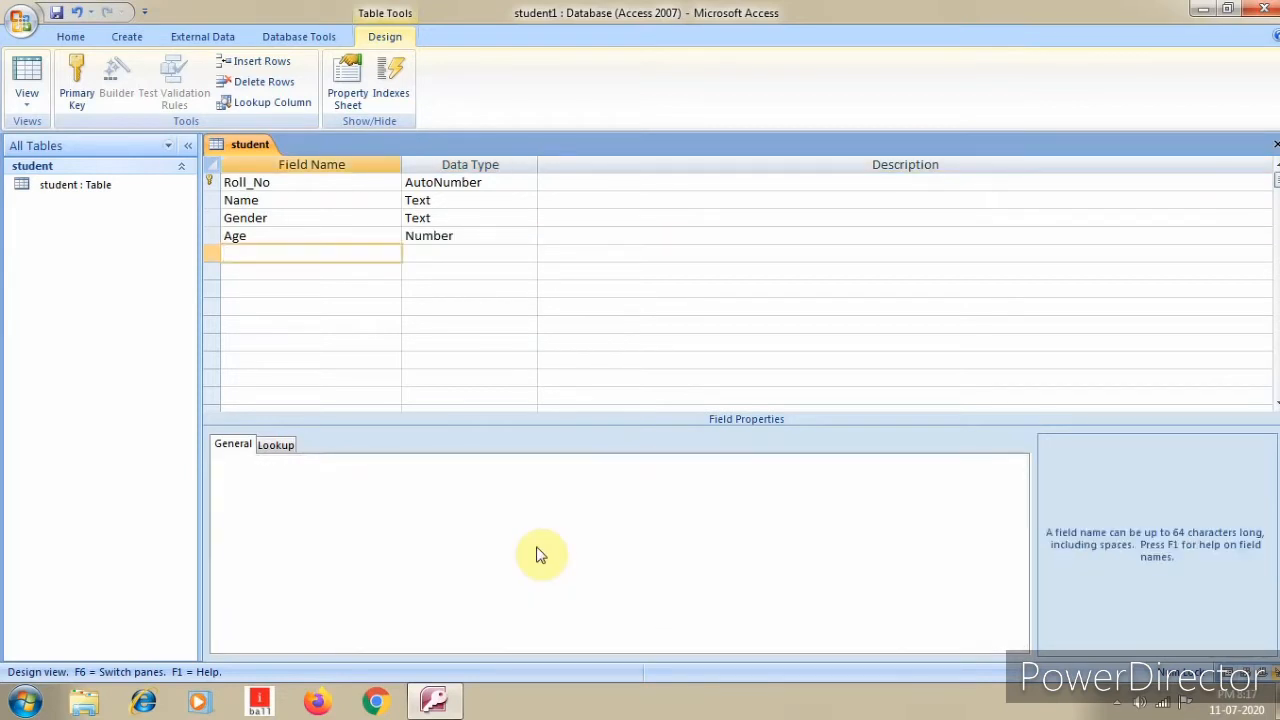
Step: Add a Marks field with the Number data type below the Age field
text(Marks)
key(Return)
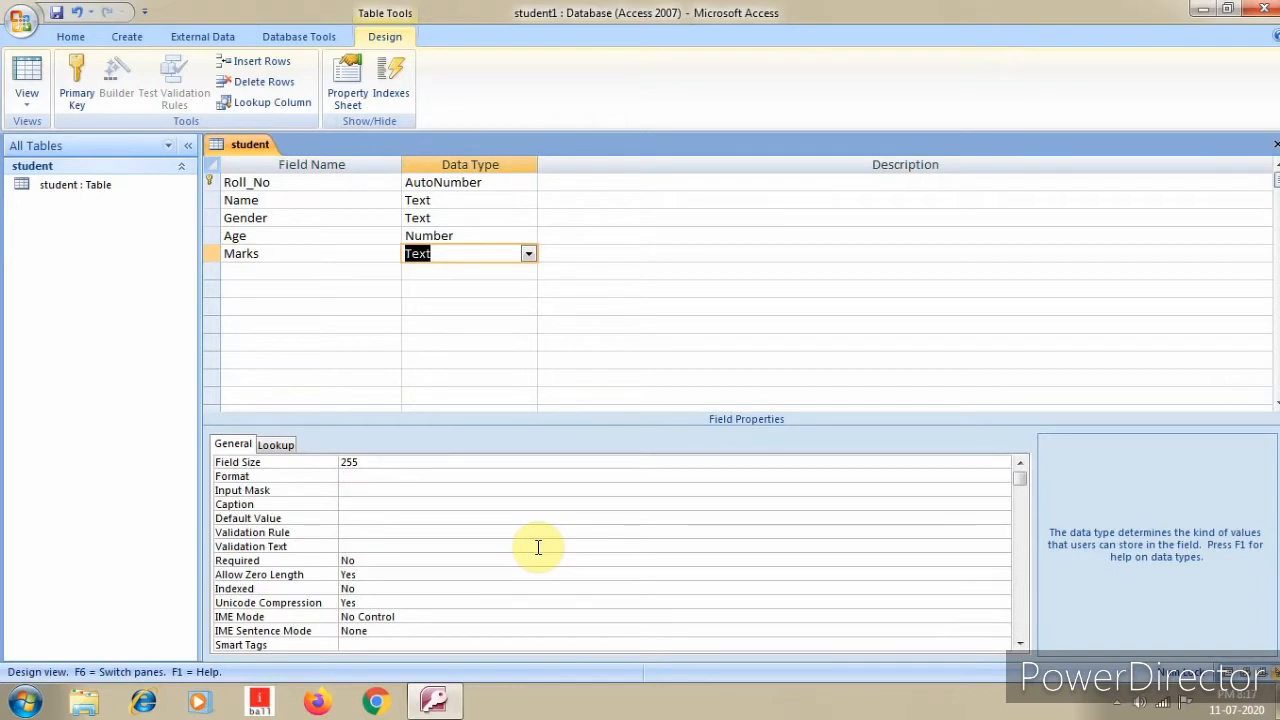
text(number)
key(Return)
key(Return)
Step: Add a Division field with the Text data type below the Marks field
text(Div)
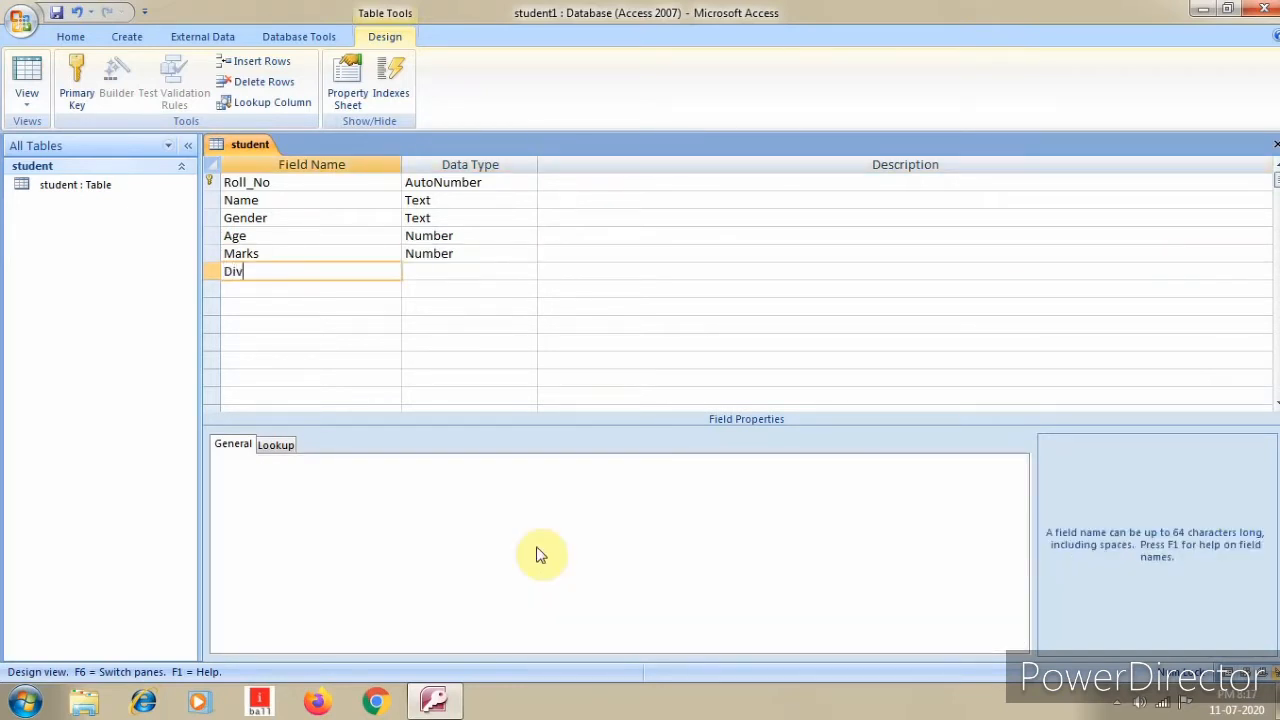
text(ision)
key(Return)
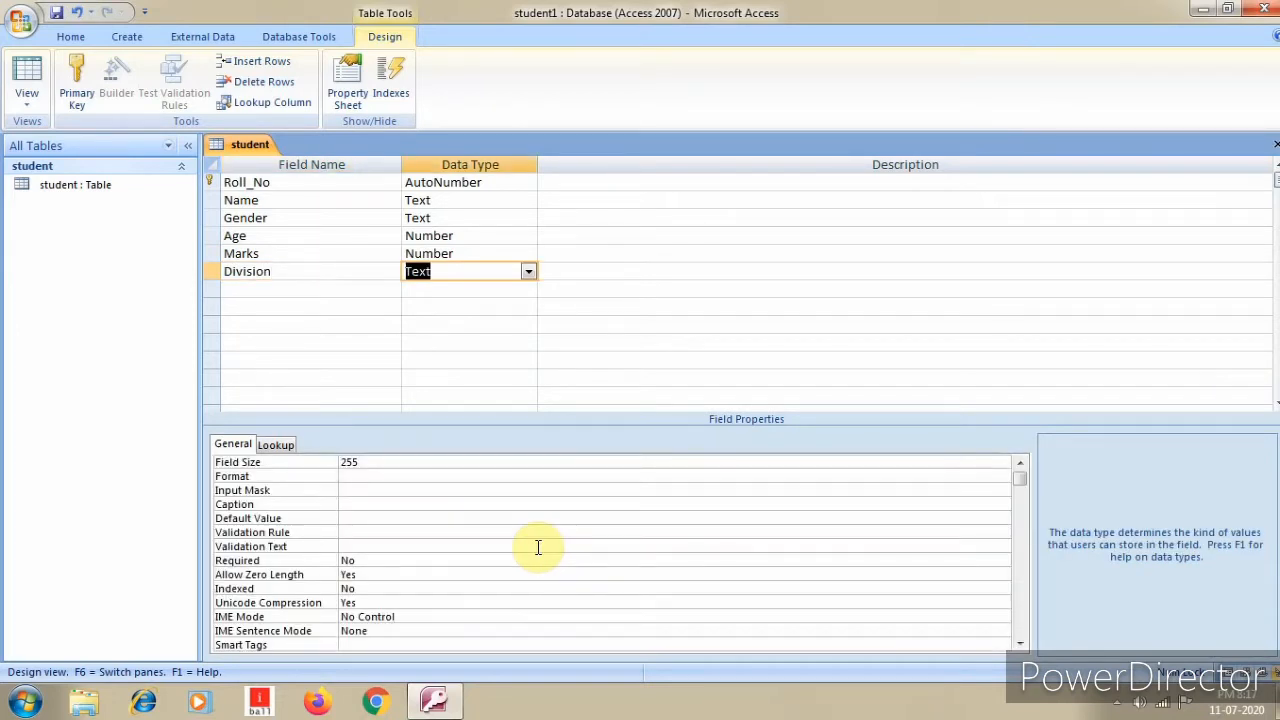
key(Return)
key(Return)
Step: Add a City field with the Text data type below the Division field
text(C)
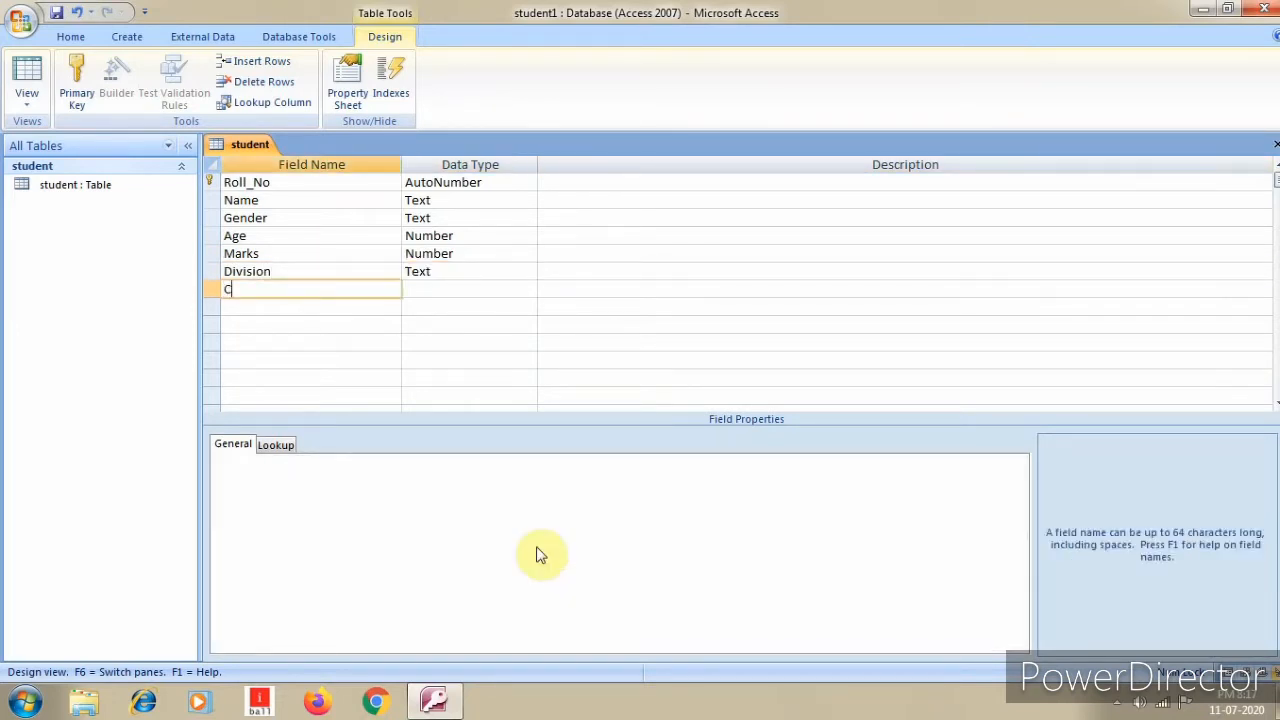
text(ity)
key(Return)
key(Return)
key(Return)
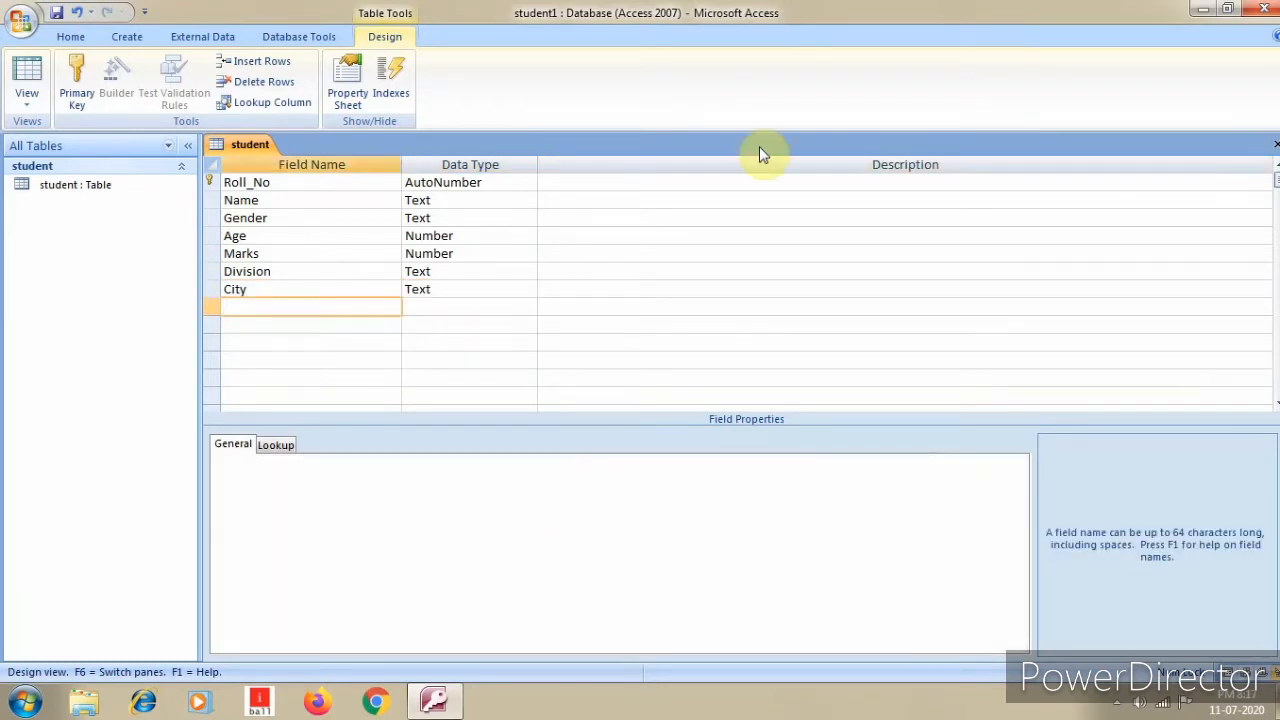
Step: Close the student table's design with its changes saved, and open the table in Datasheet view
click(1275, 144)
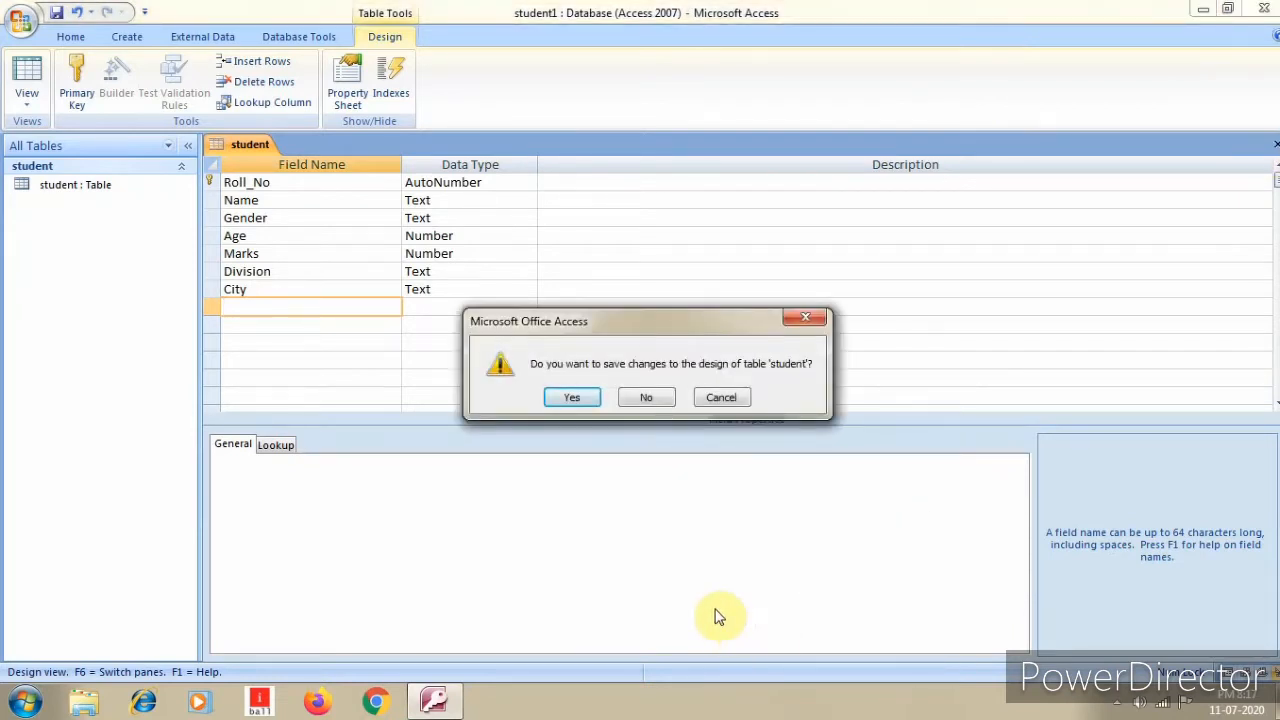
click(580, 398)
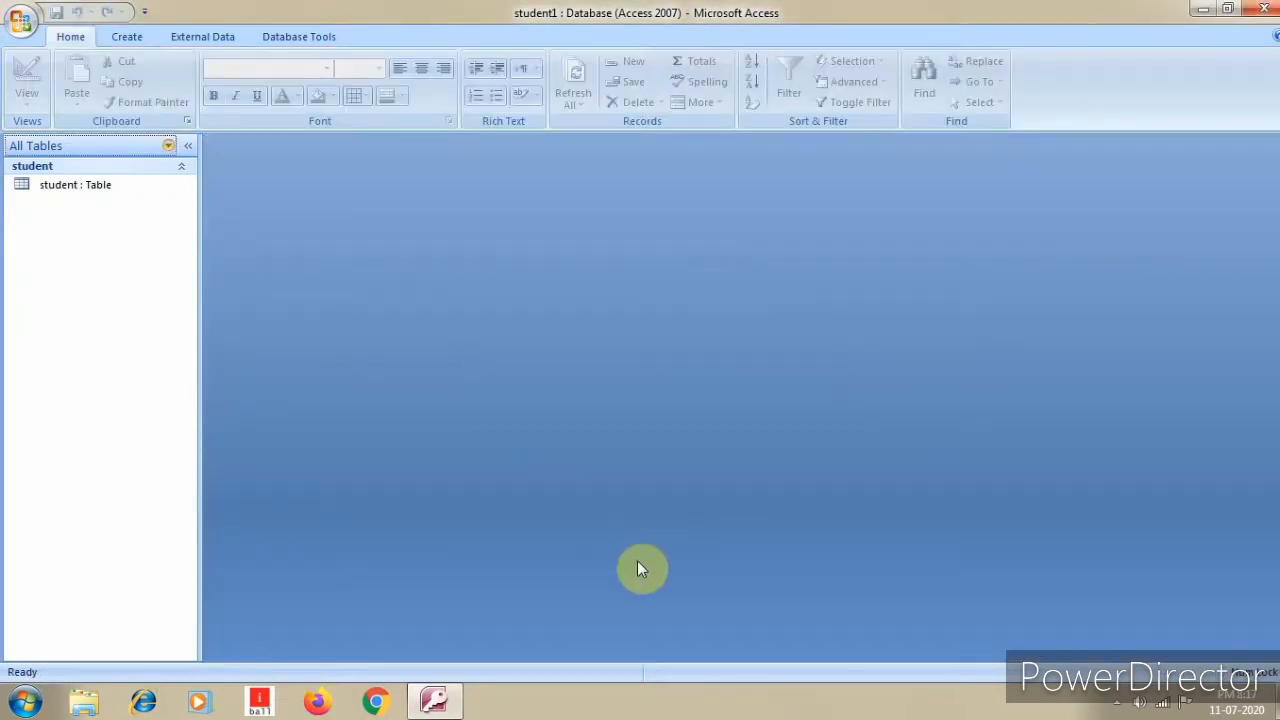
double_click(105, 185)
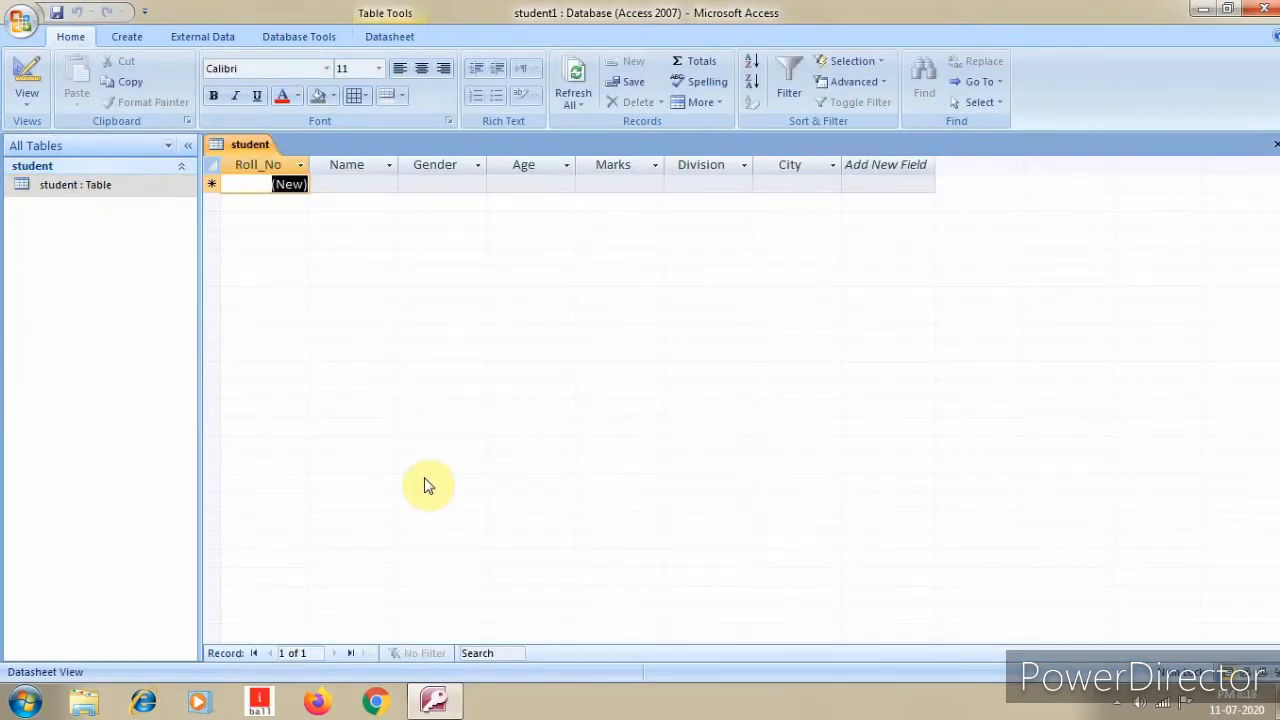
Step: Start the first record with the student's name, the gender Male and the age 23
key(Tab)
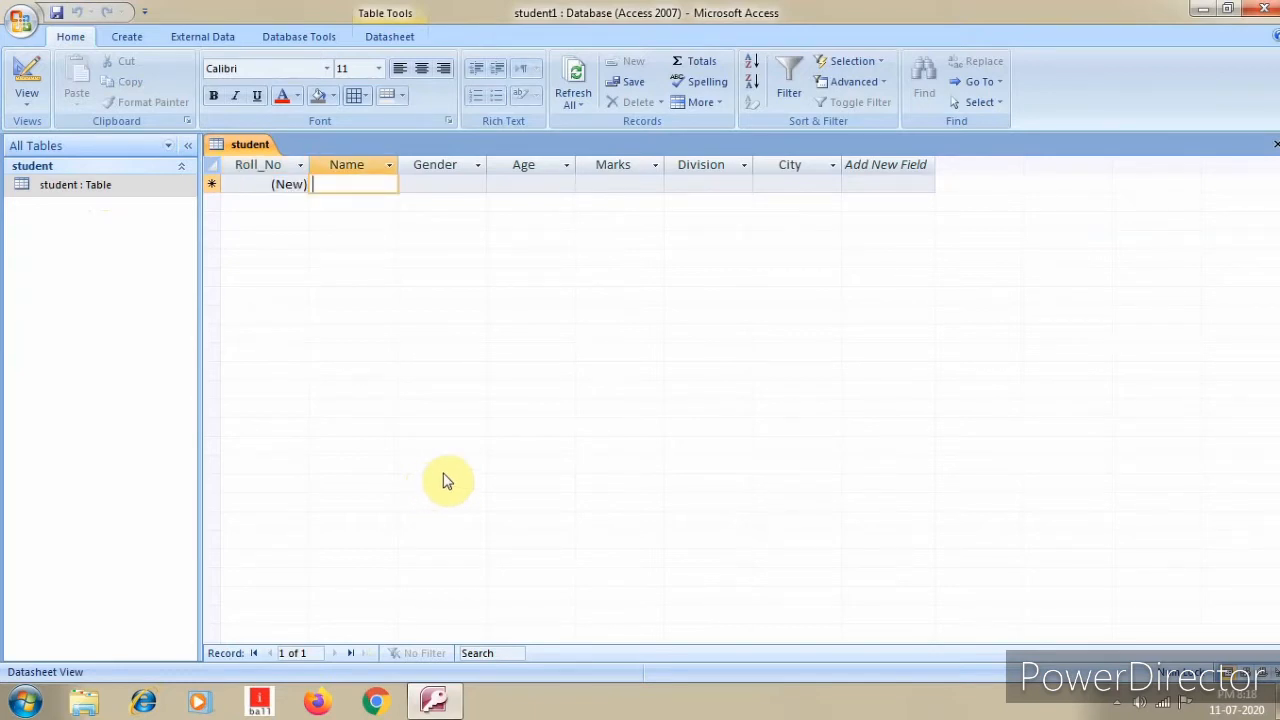
text(Ram)
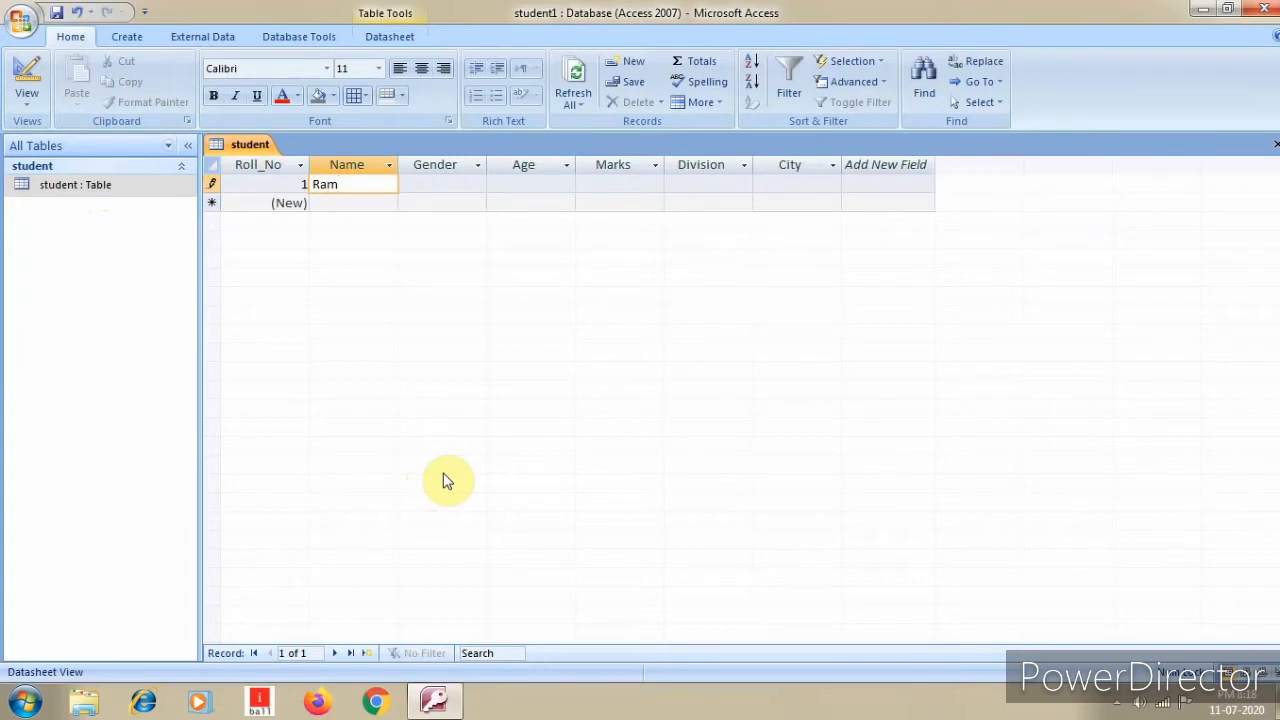
key(Tab)
text(Male)
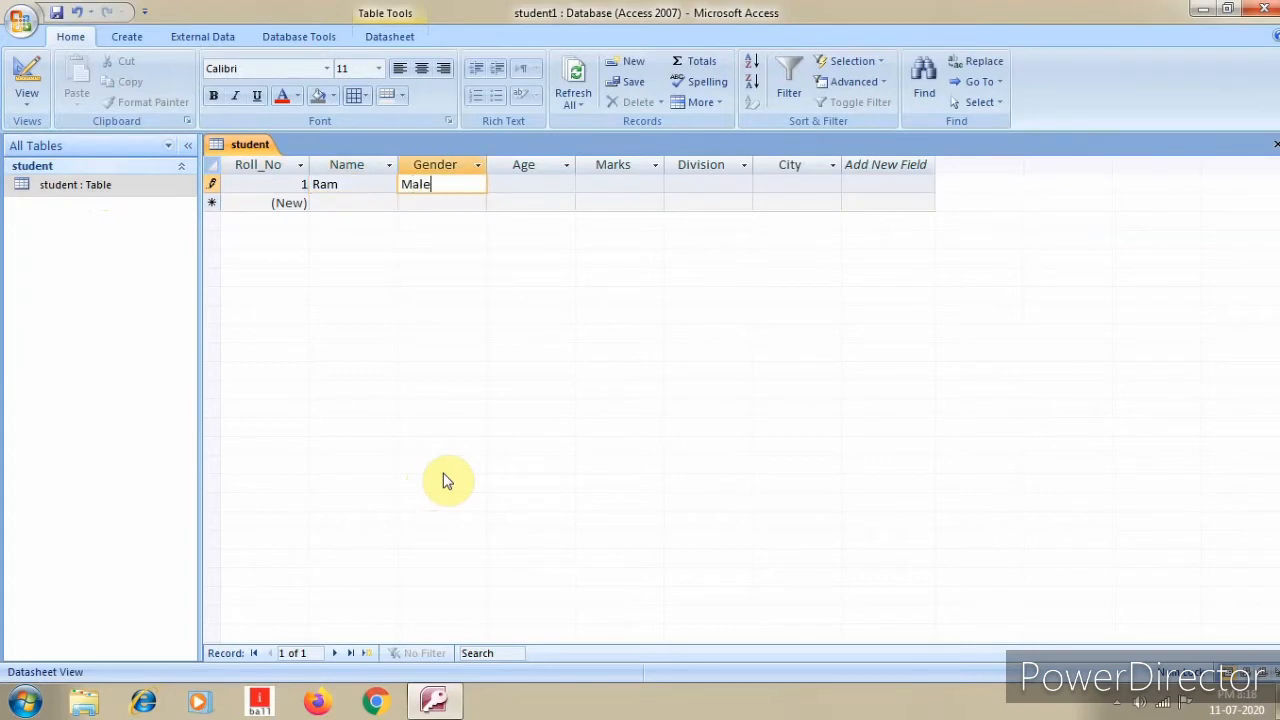
key(Tab)
text(23)
key(Tab)
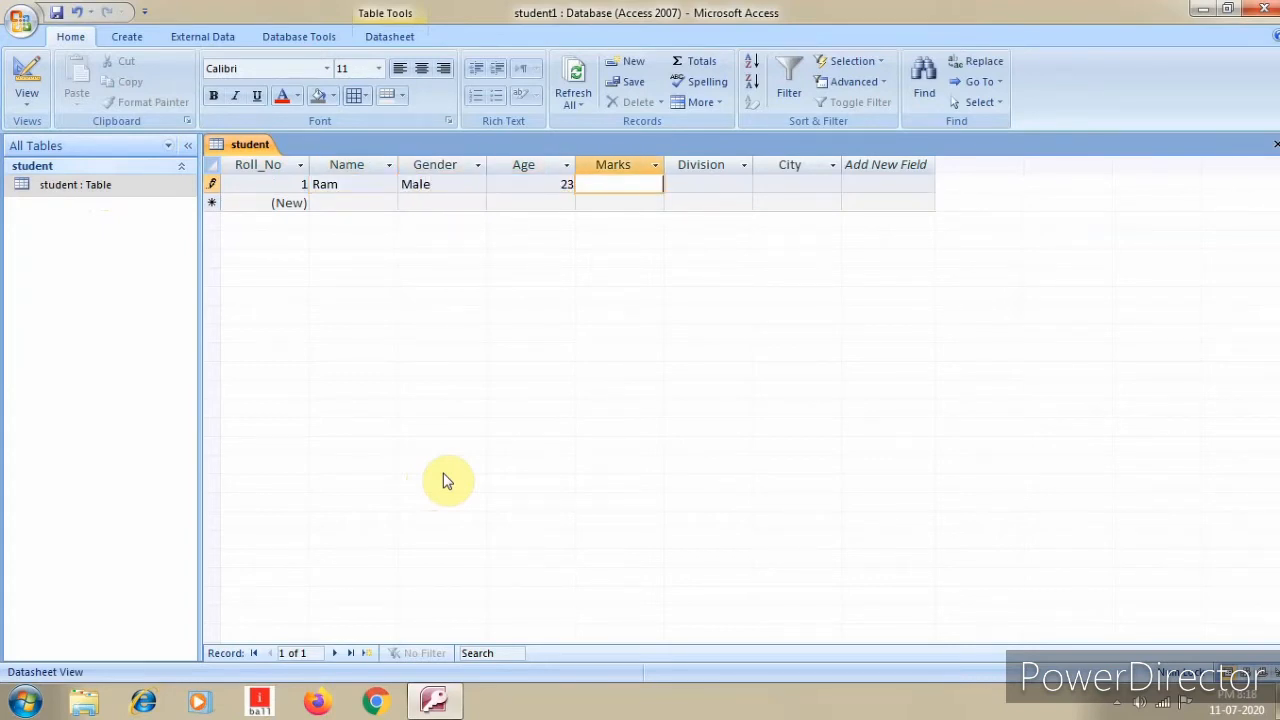
Step: Complete the first record with marks 98, division 1st and city Delhi
text(98)
key(Tab)
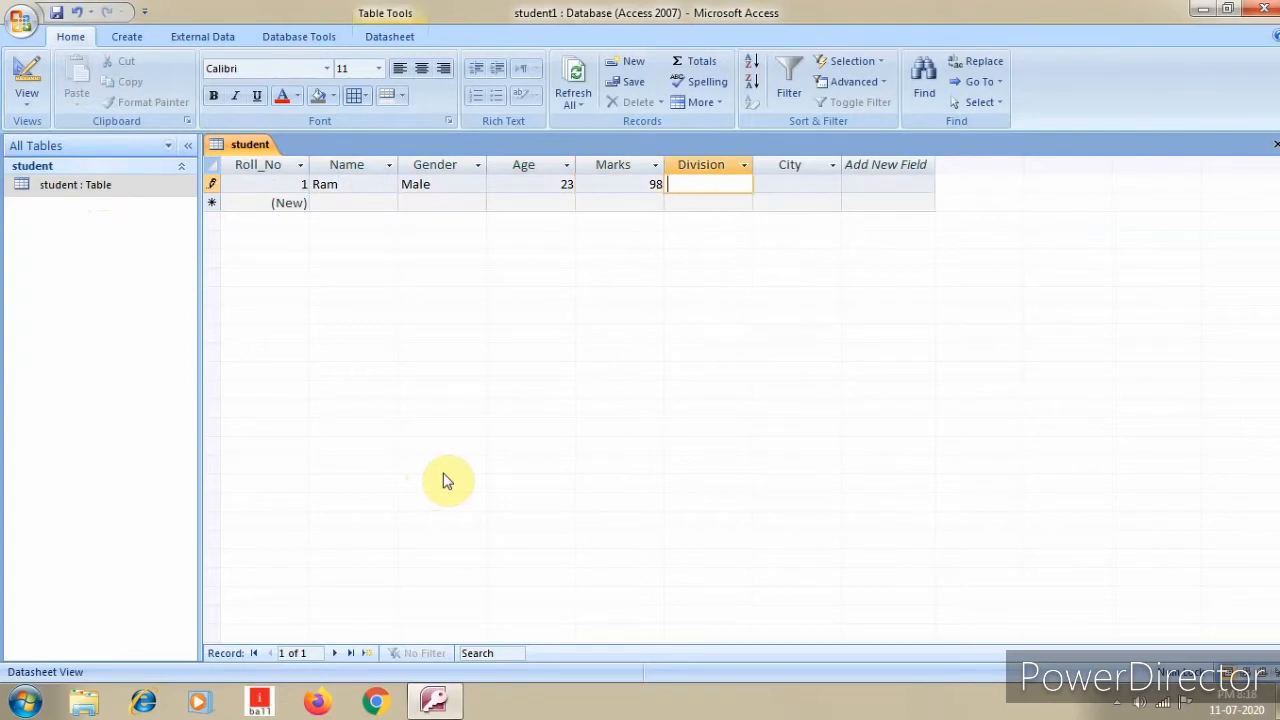
text(1st)
key(Tab)
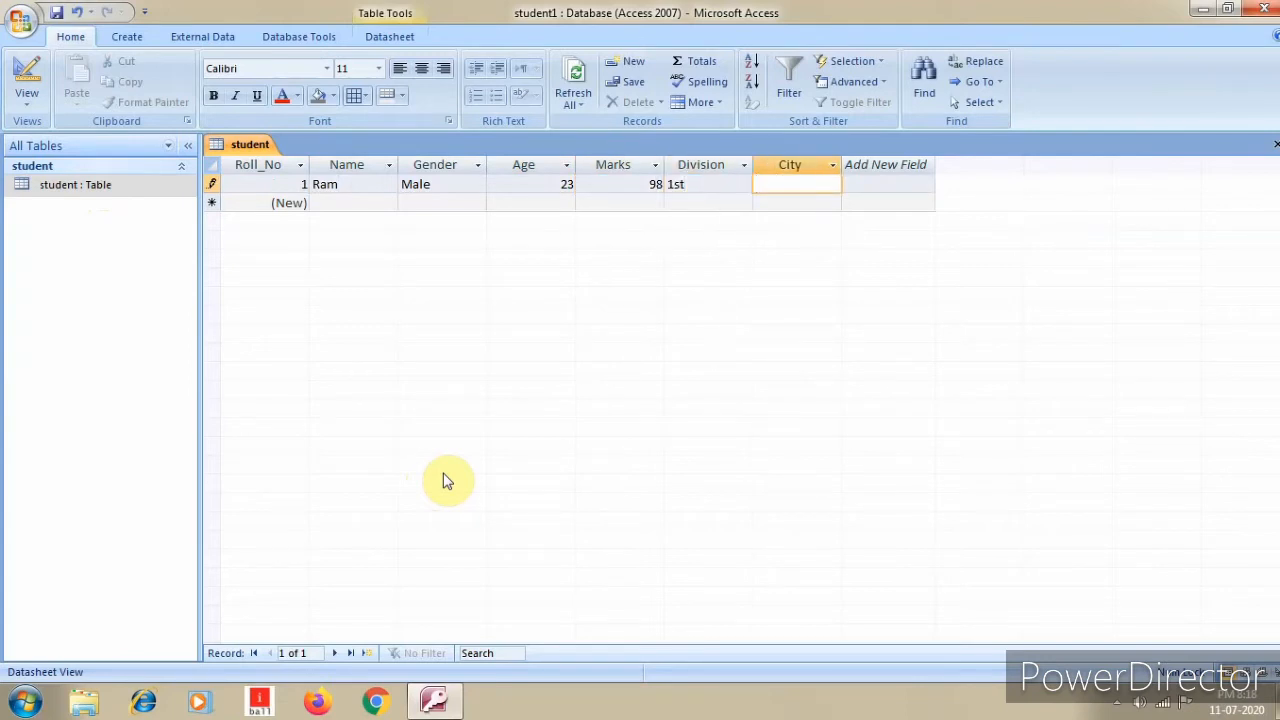
text(Delhi)
key(Tab)
key(Tab)
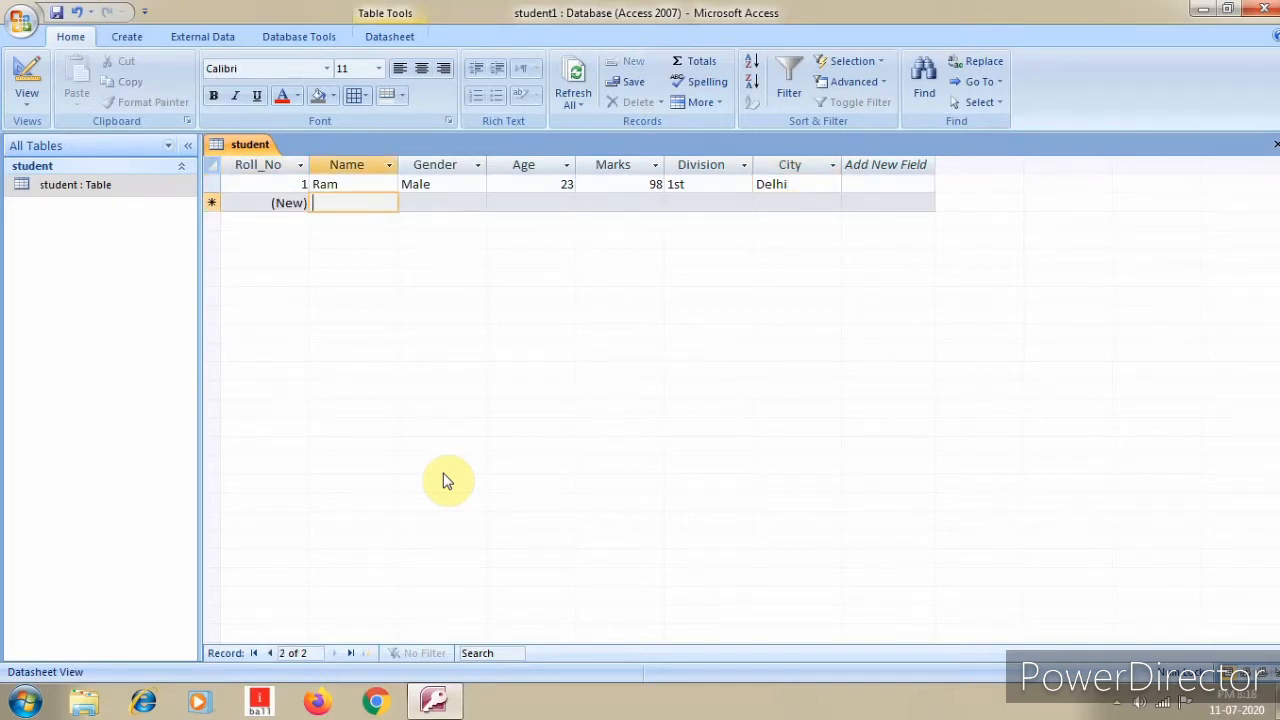
Step: Enter the second student's name in the new record and close the student table
text(Shyam)
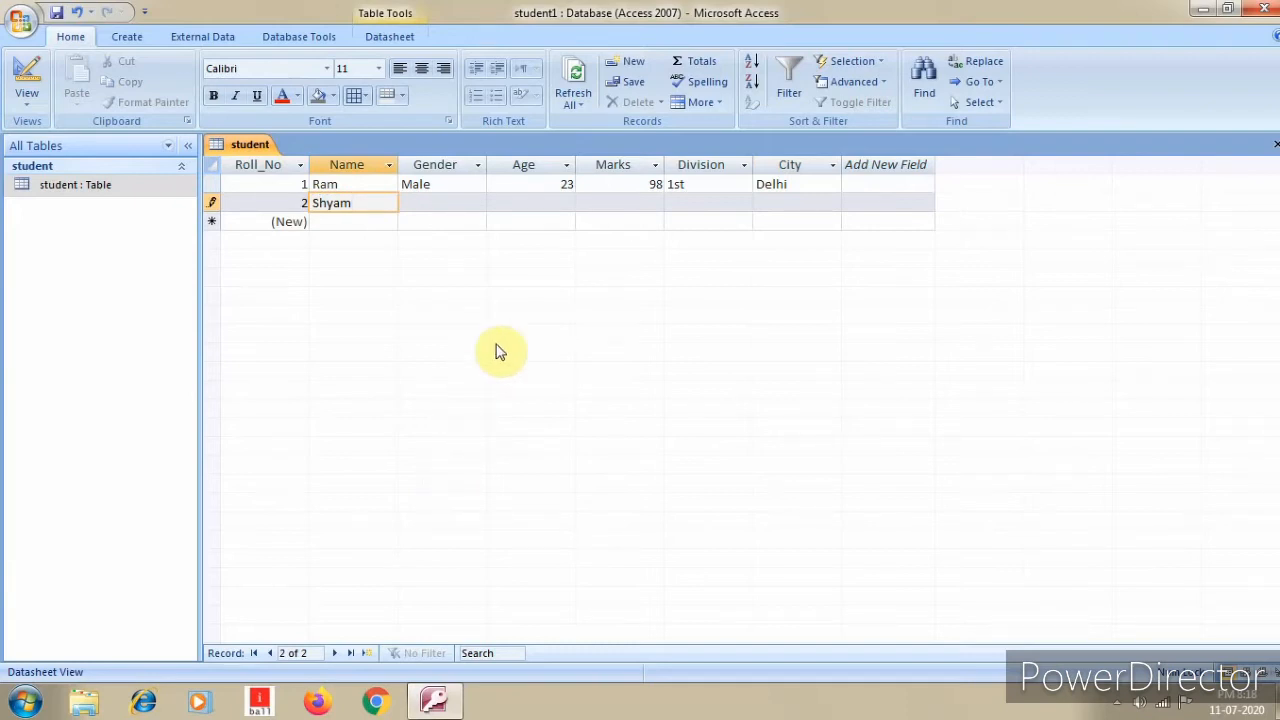
click(1271, 149)
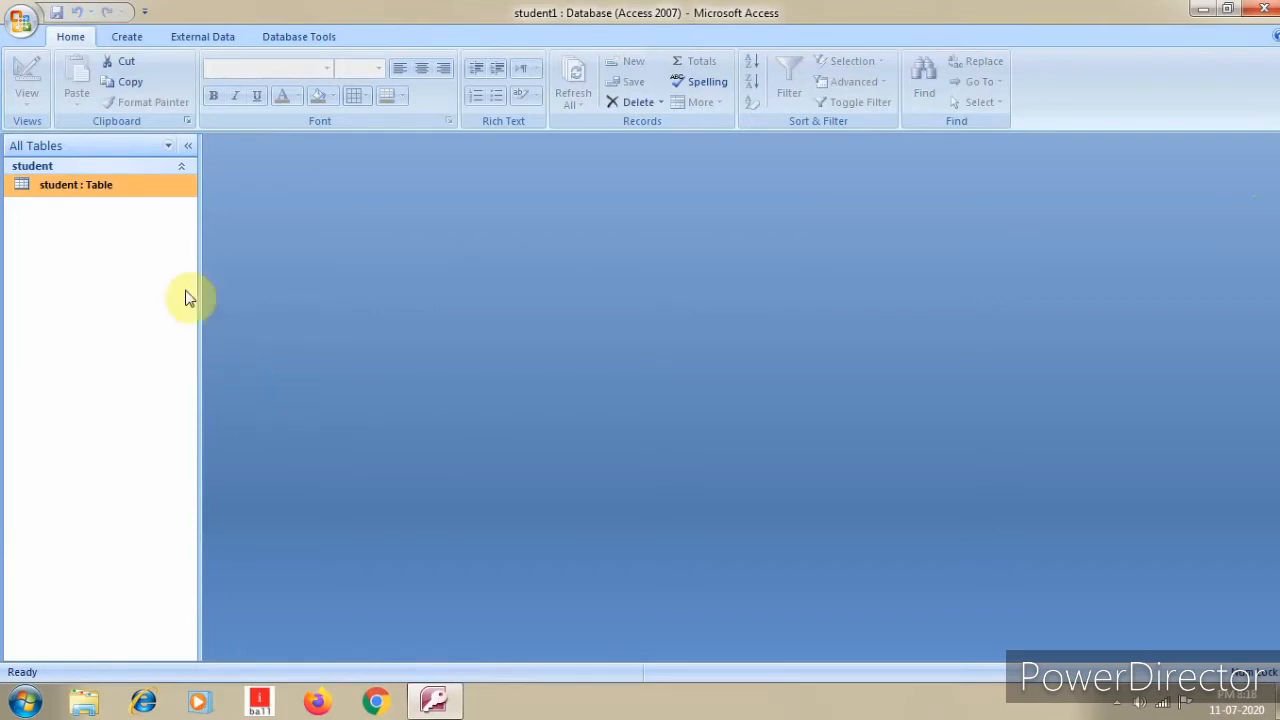
Step: Open the student table in Design view from the list of tables
double_click(118, 181)
right_click(118, 184)
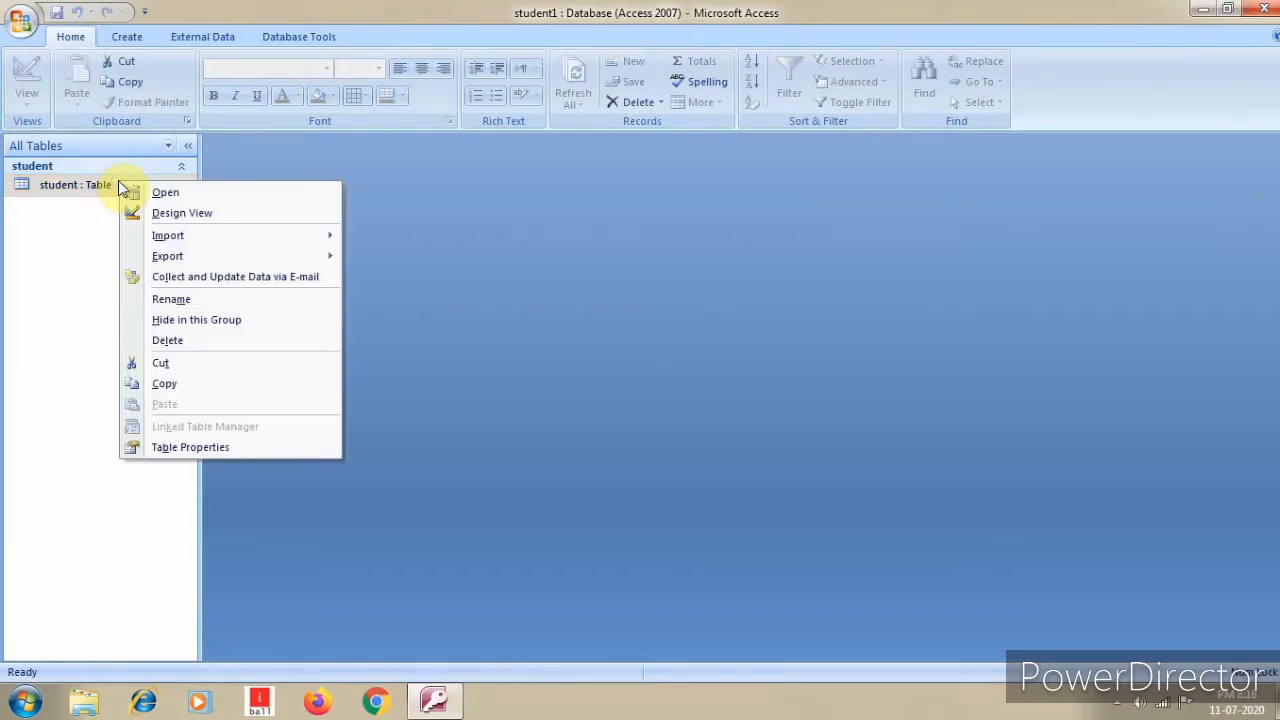
click(228, 215)
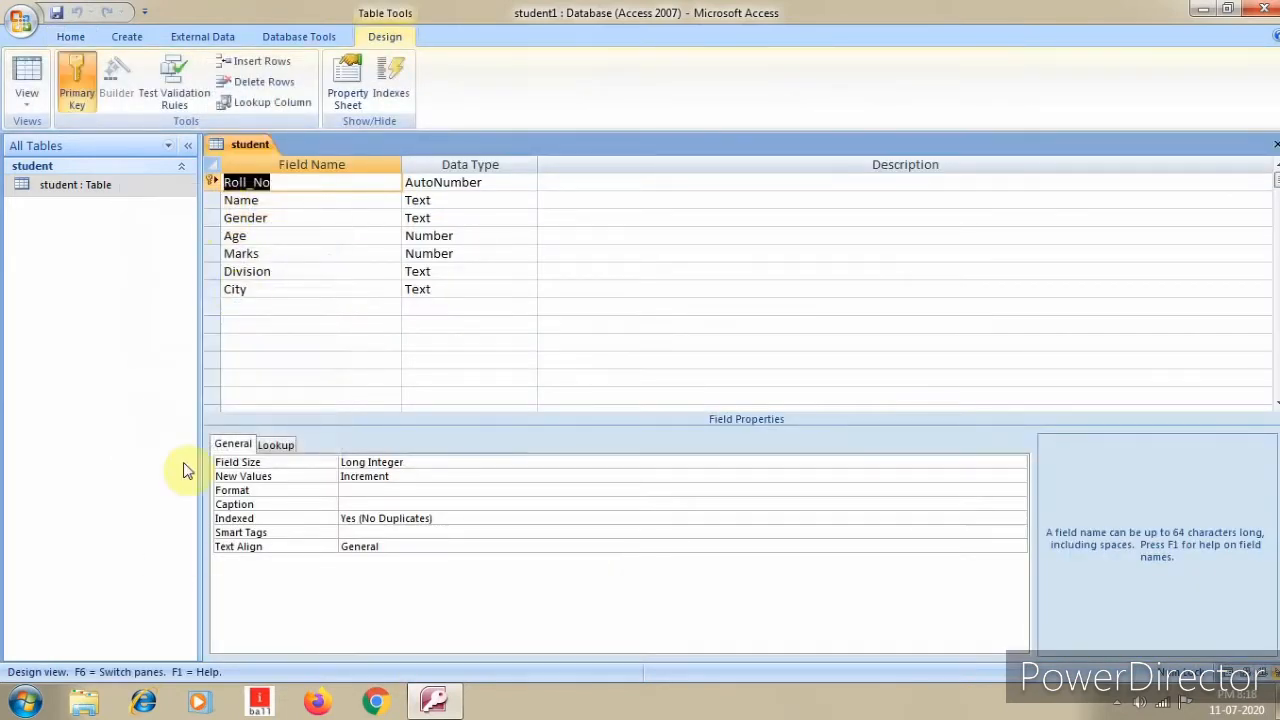
Step: Give the City field the validation rule Bijnor
click(266, 291)
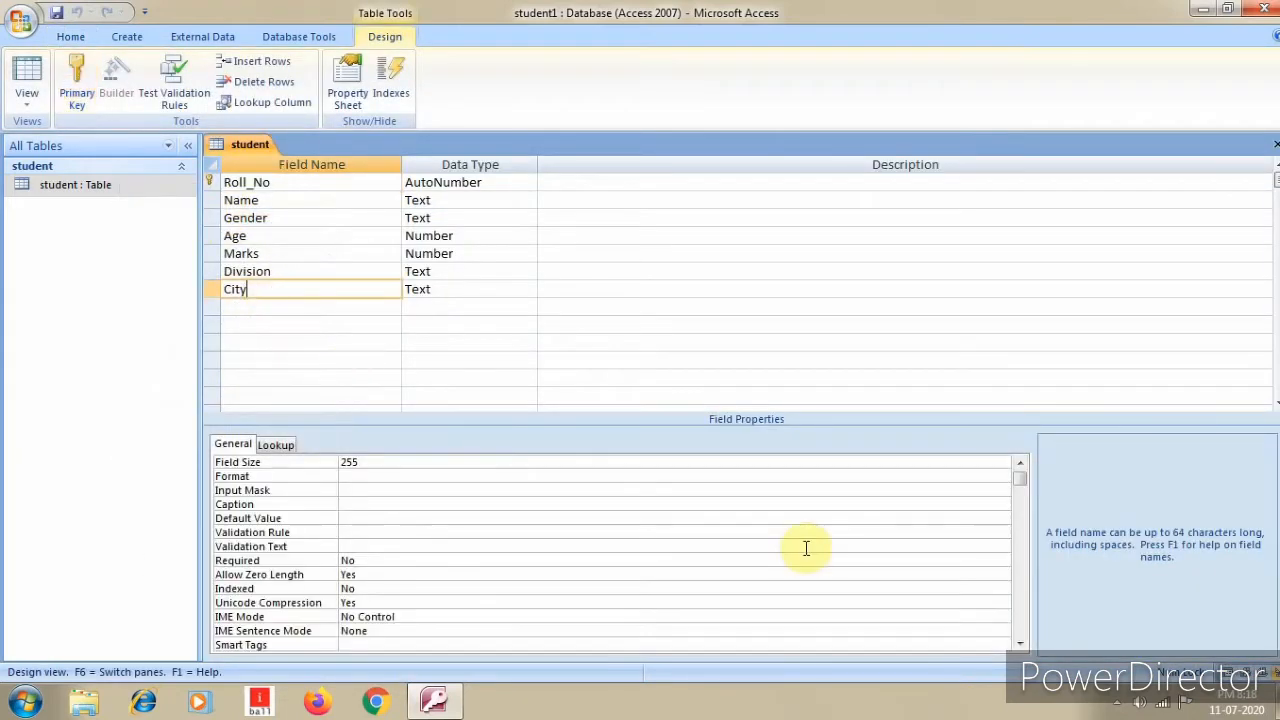
click(381, 531)
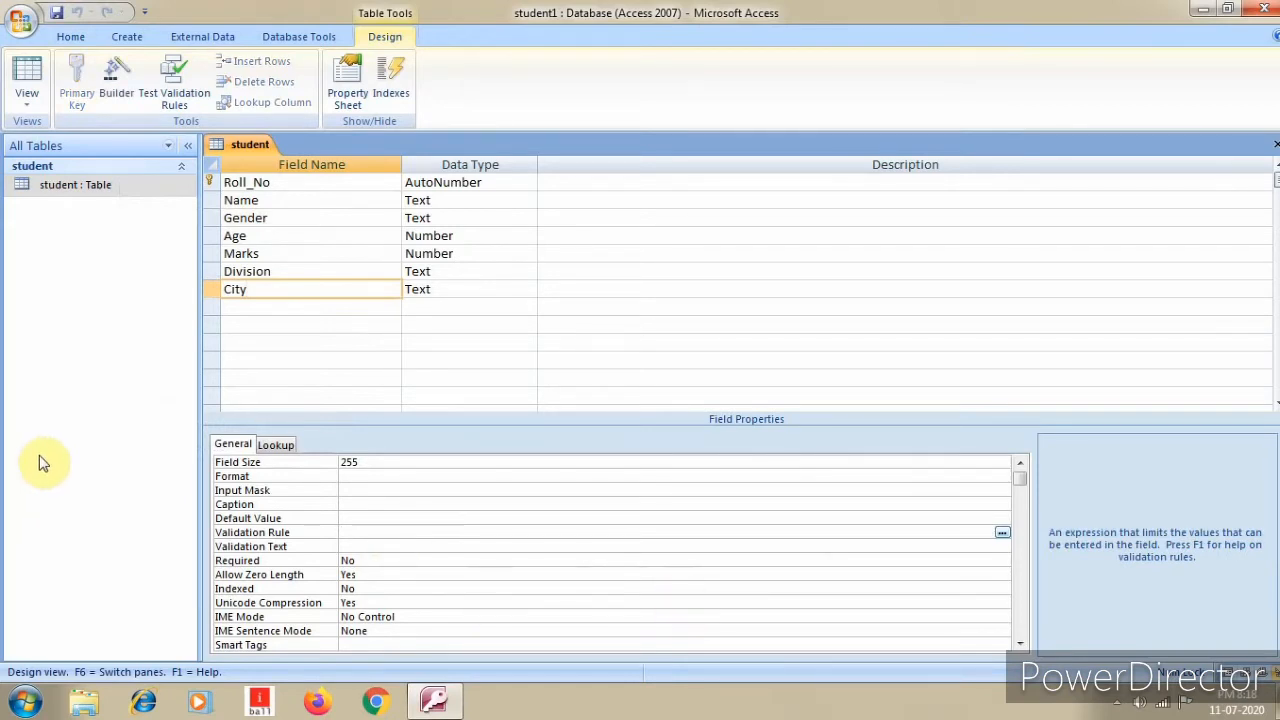
text(Bijnor)
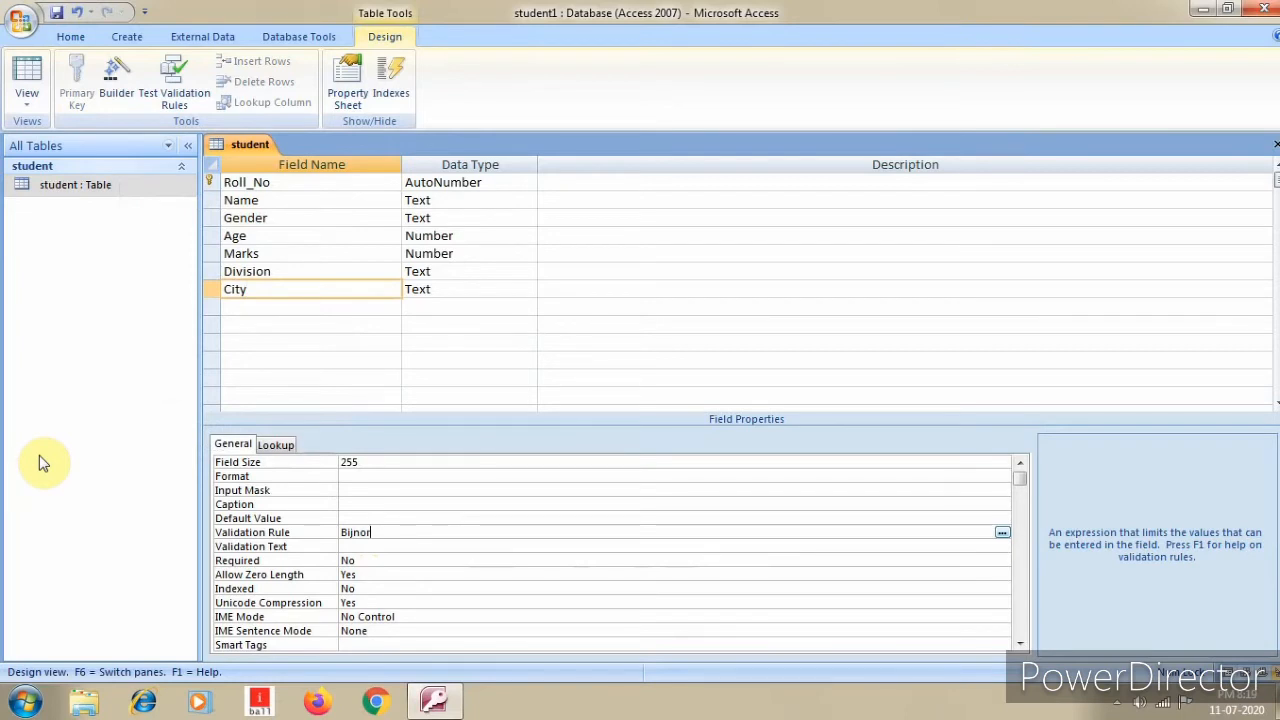
Step: Close the table design with its changes saved, testing the existing data and keeping the new City rule
click(1273, 145)
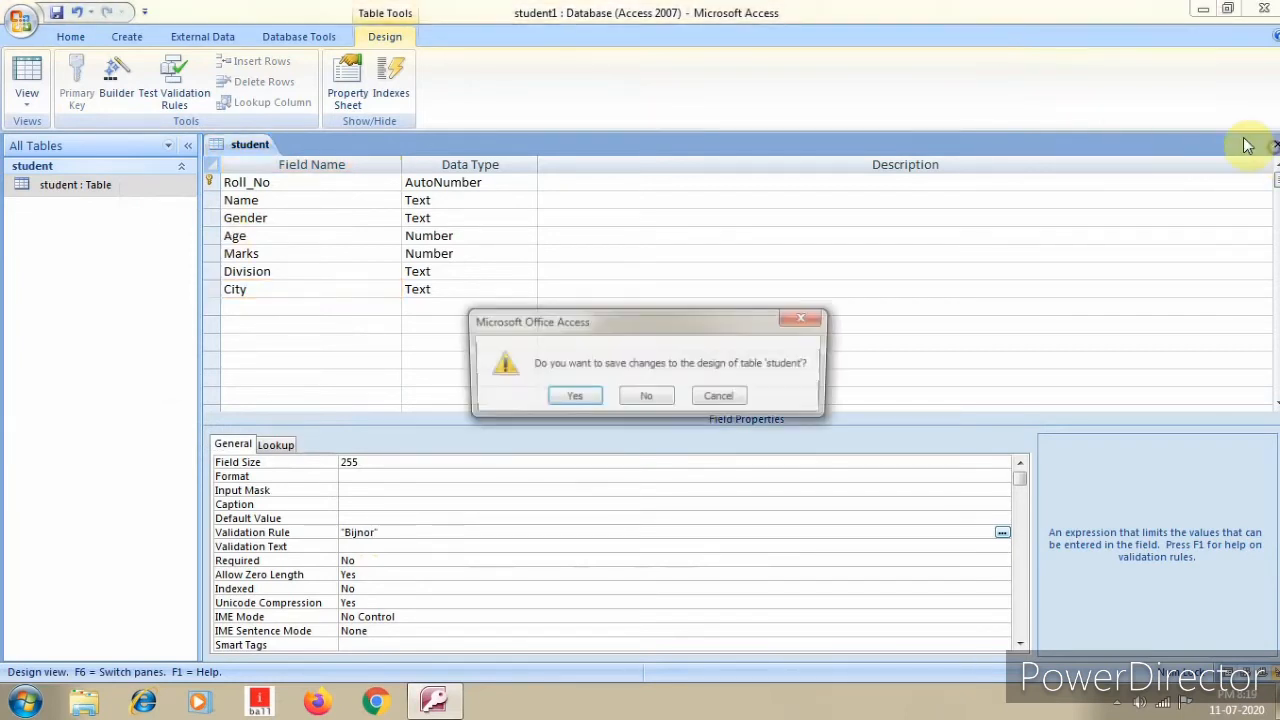
click(578, 397)
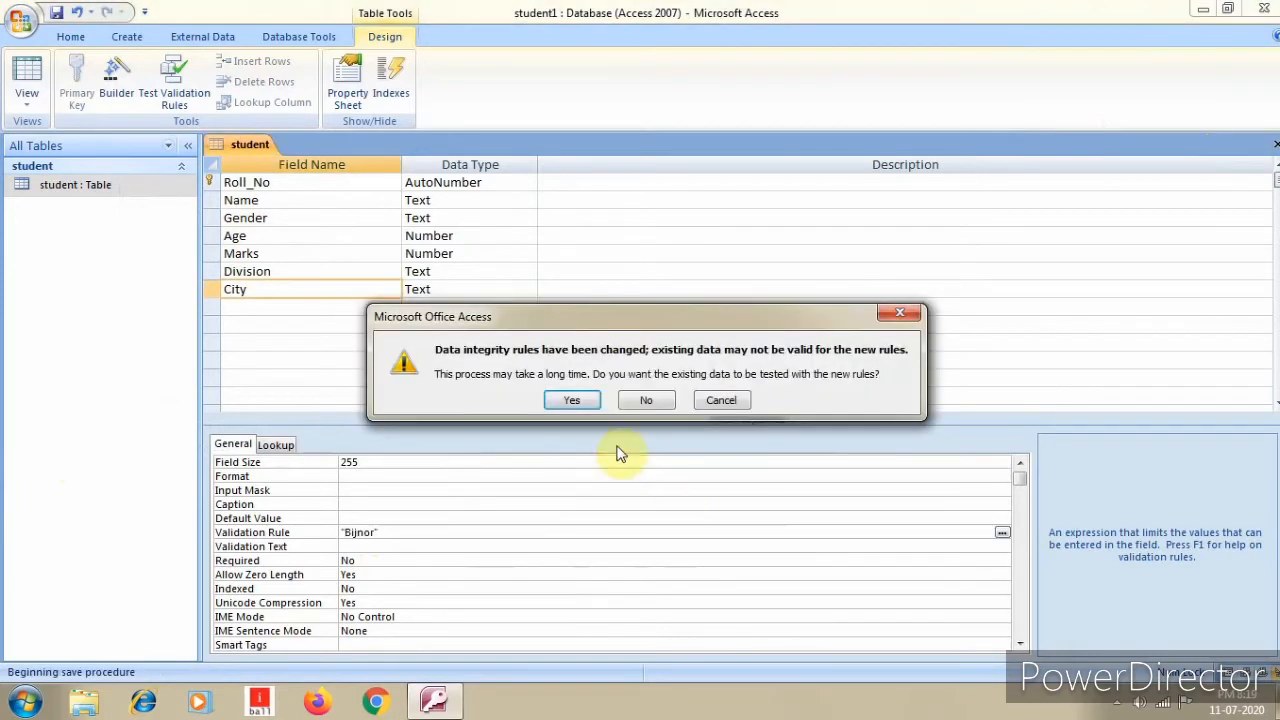
click(572, 400)
click(572, 418)
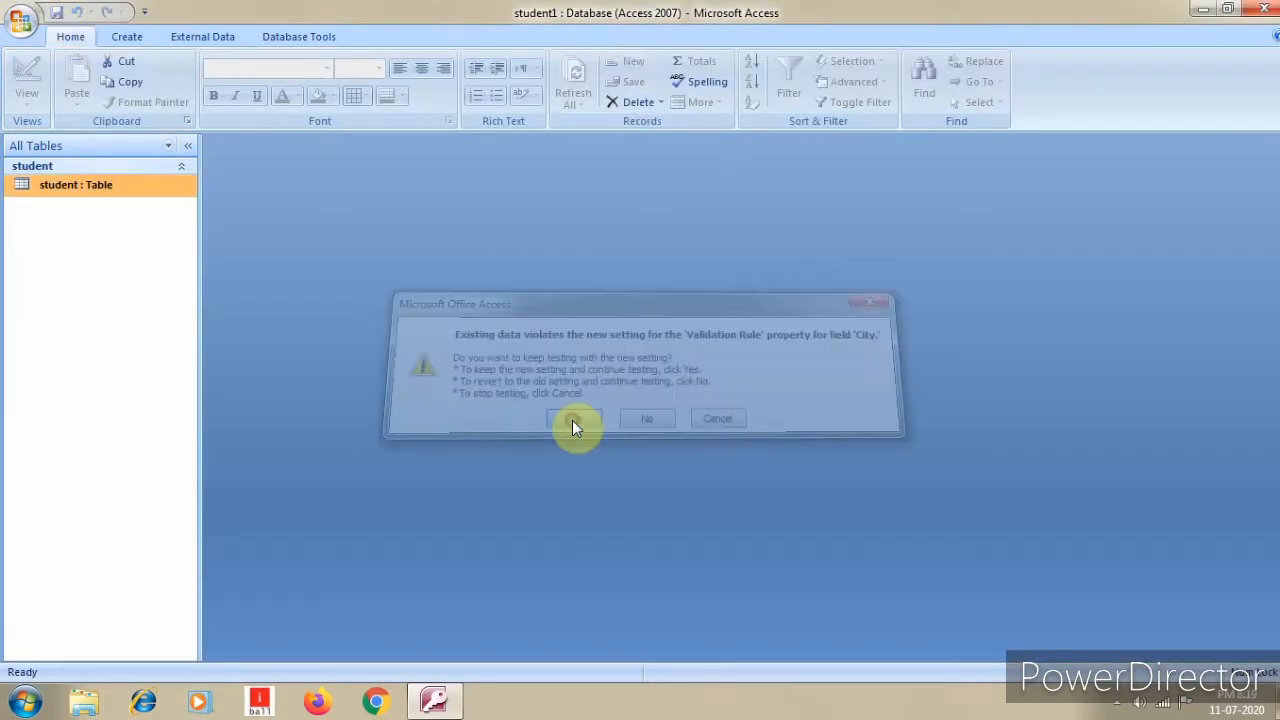
Step: Open the student table and enter the gender Male and the age 21 in the second record
double_click(118, 184)
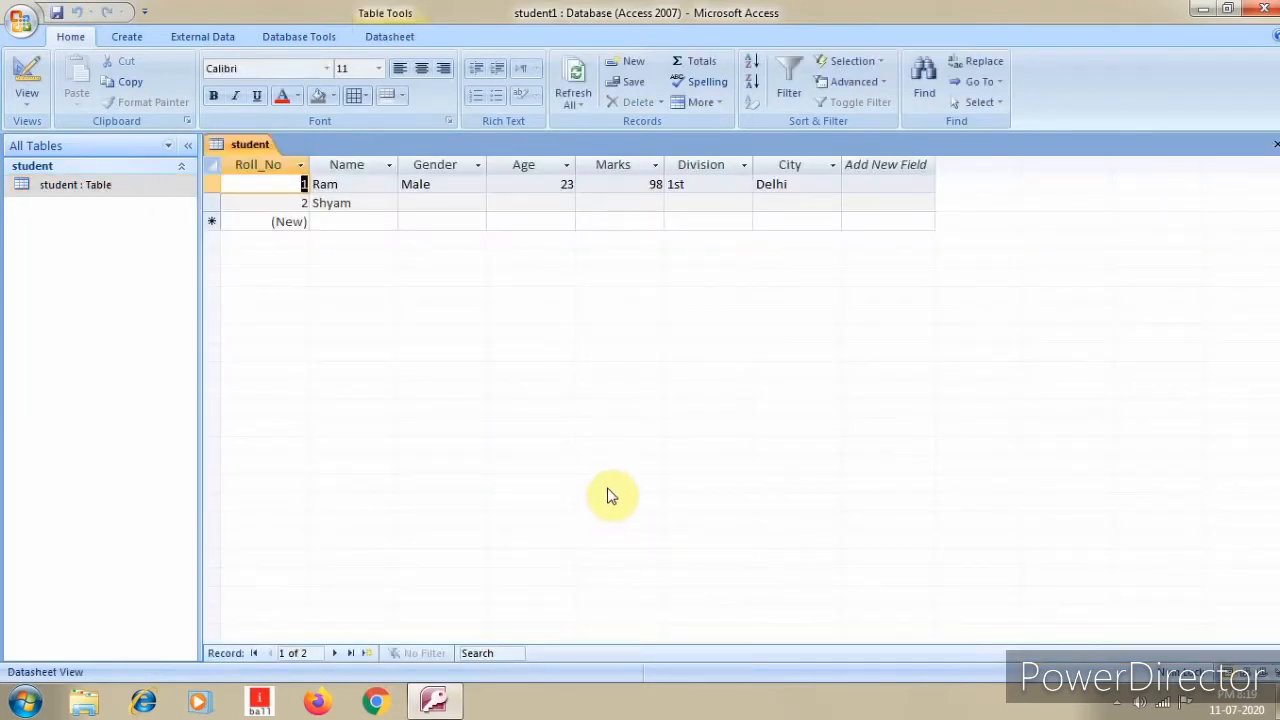
key(Down)
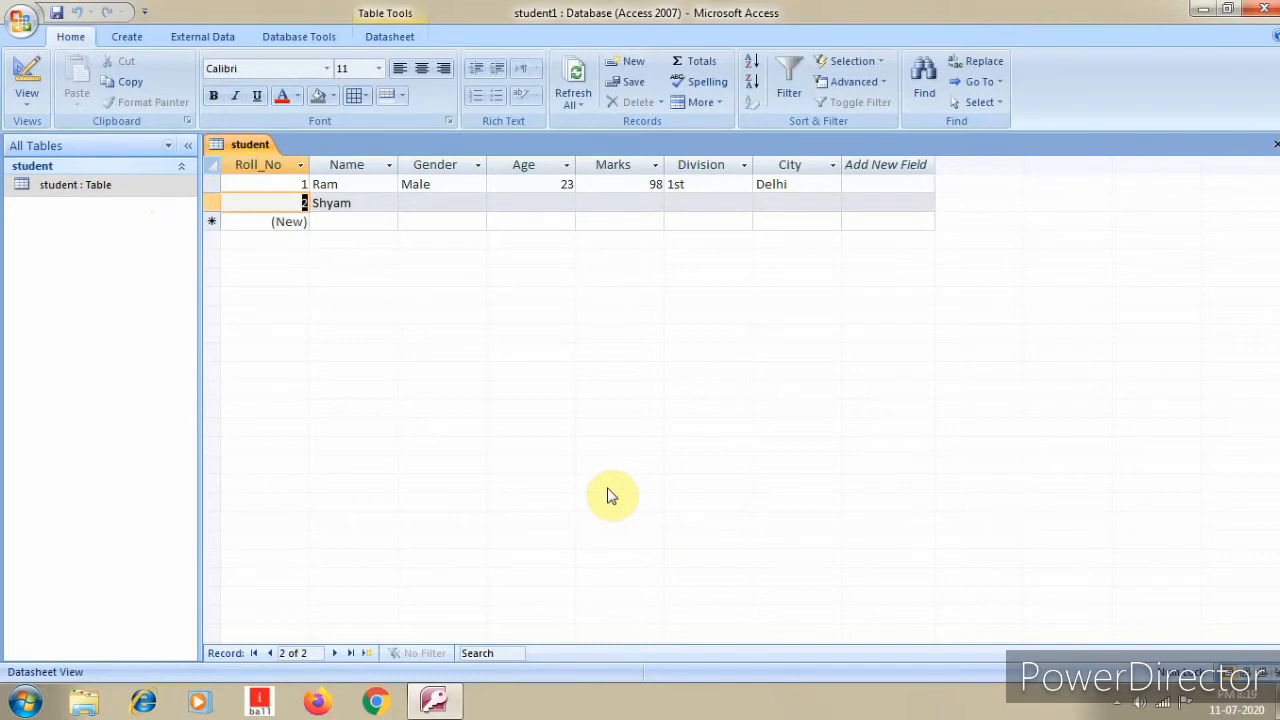
key(Tab)
key(Tab)
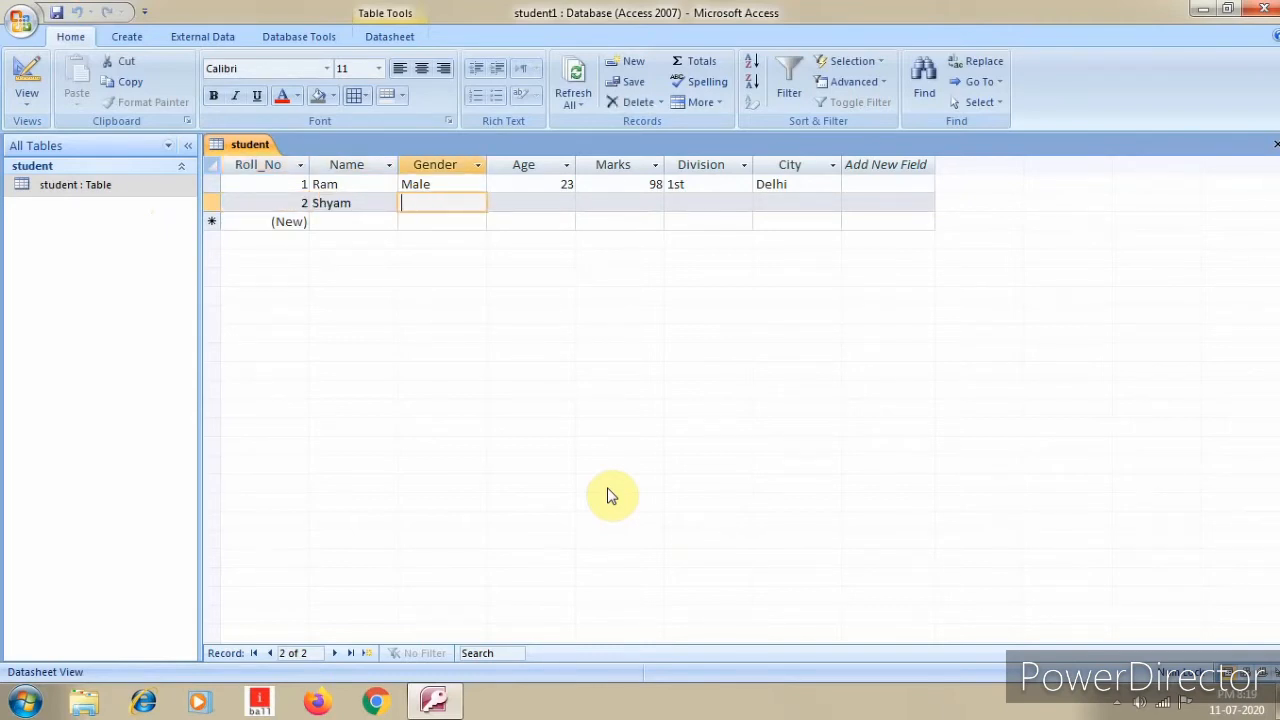
text(Male)
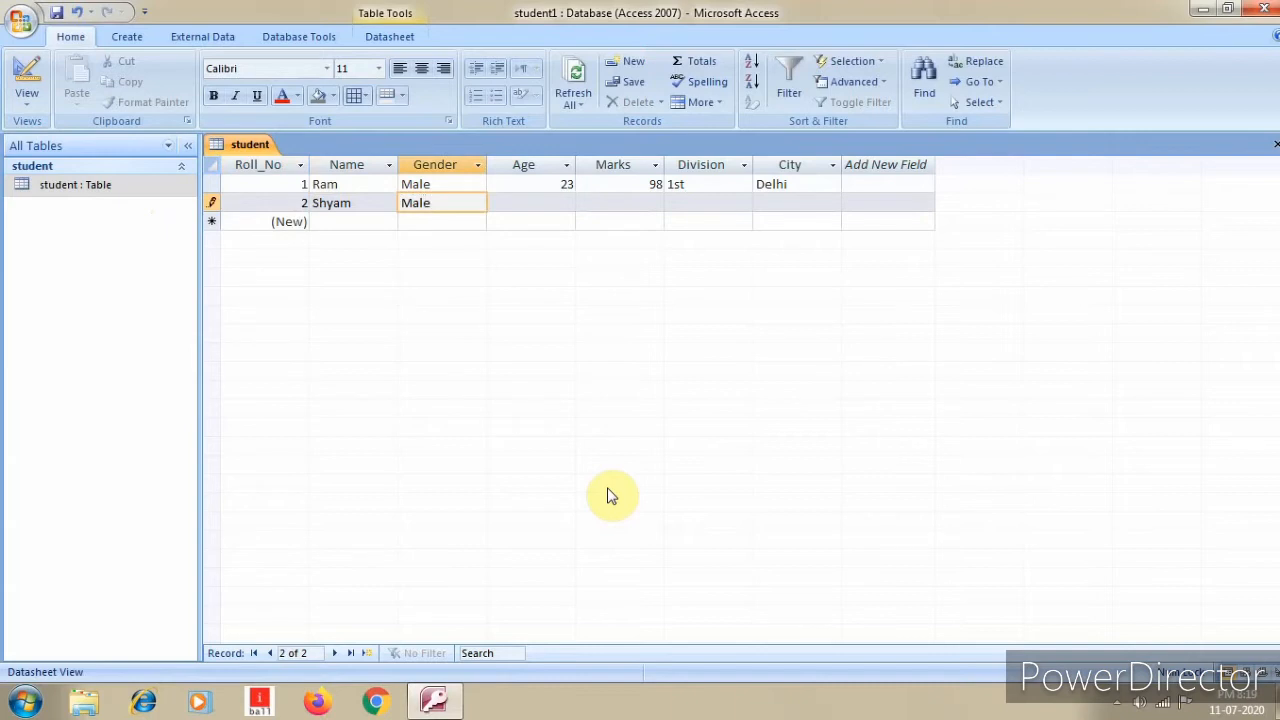
key(Tab)
text(21)
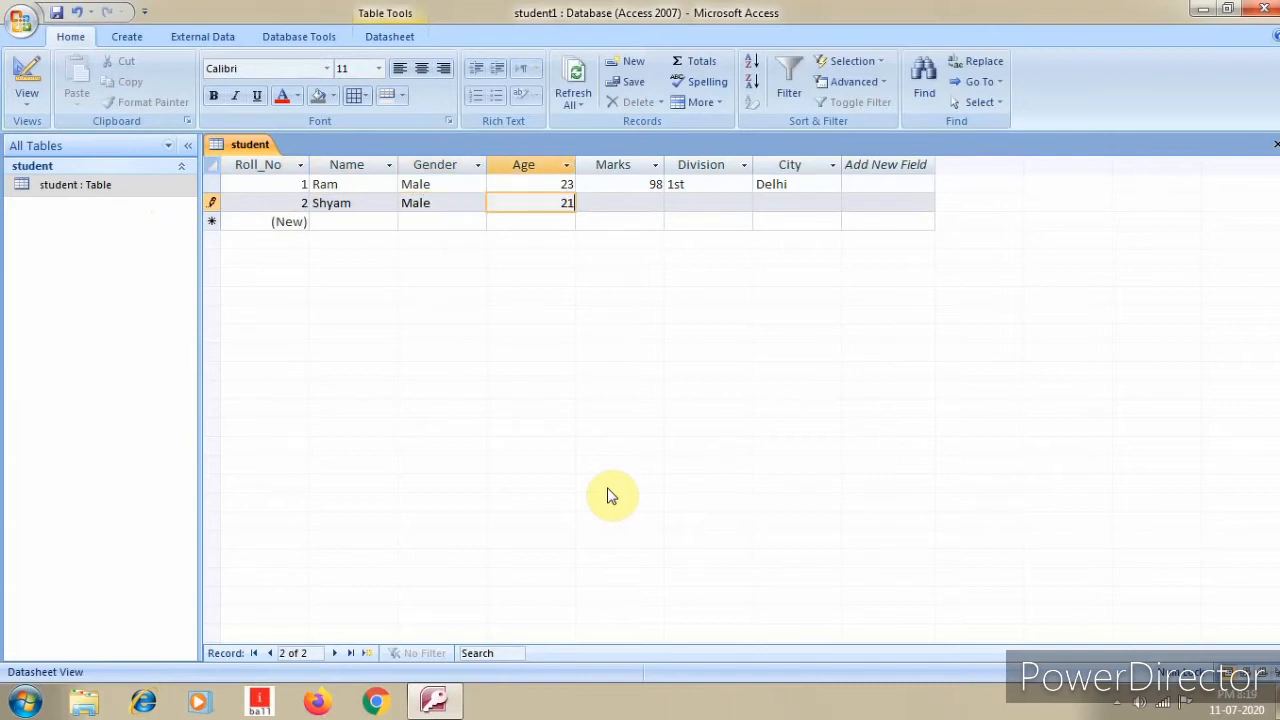
Step: Enter marks 87 and division 2nd in the second record
key(Tab)
text(87)
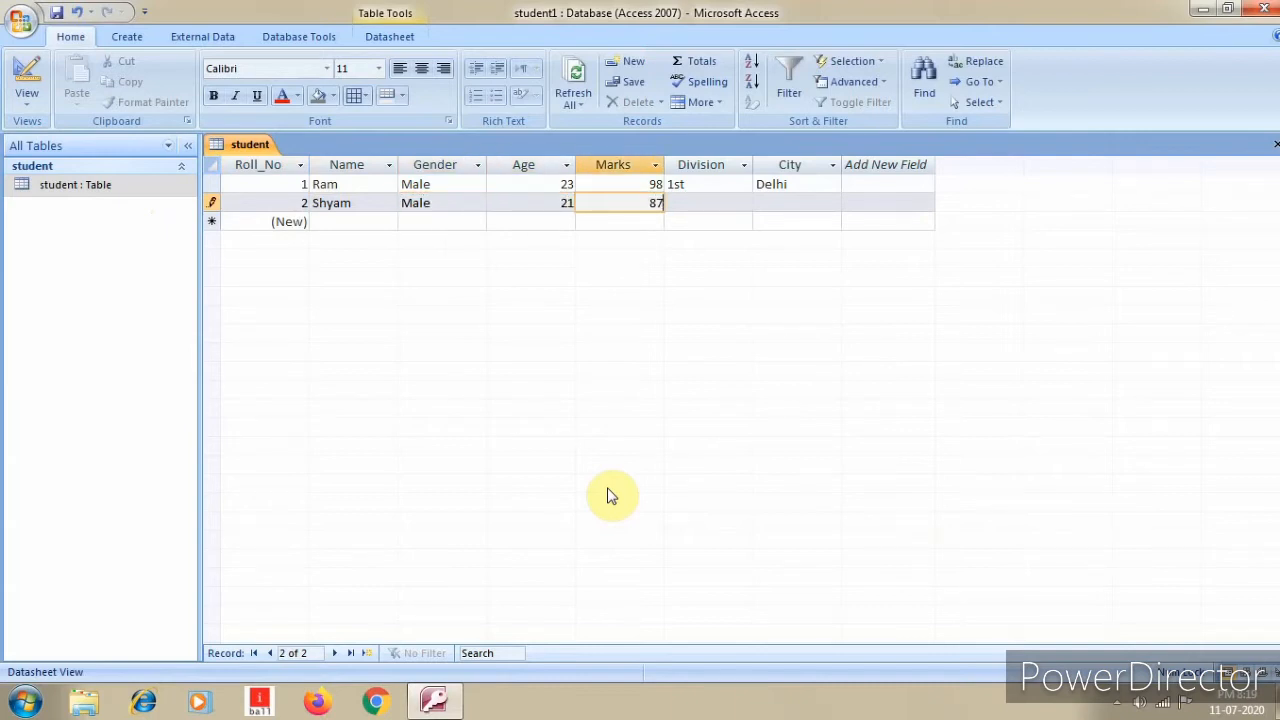
key(Tab)
text(2nd)
key(Tab)
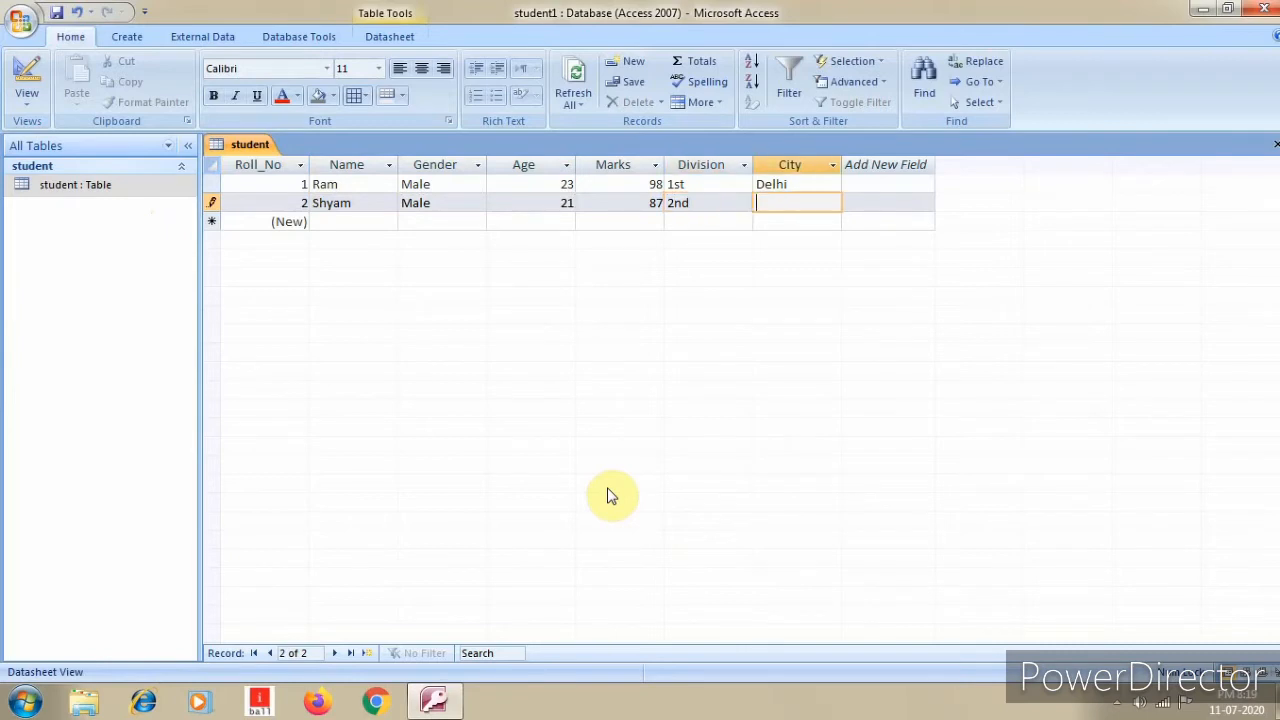
Step: Try to enter Meerut as the second record's city
text(Meerut)
key(Tab)
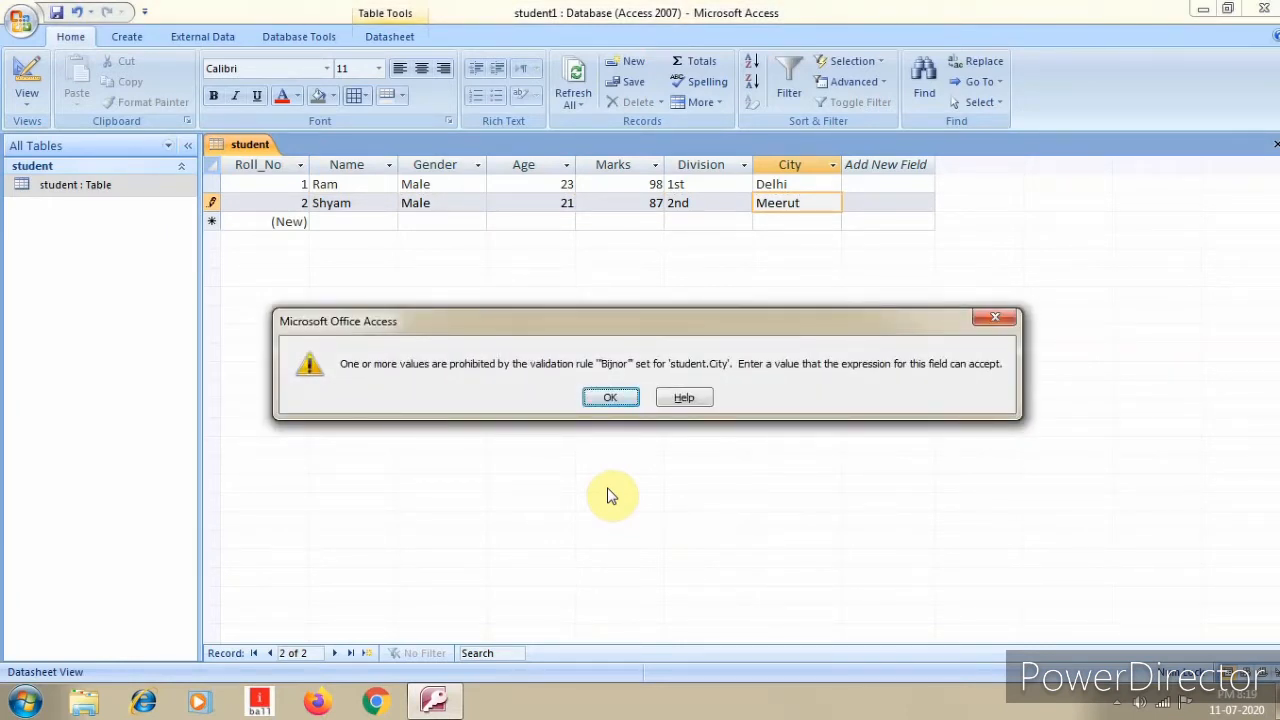
click(610, 398)
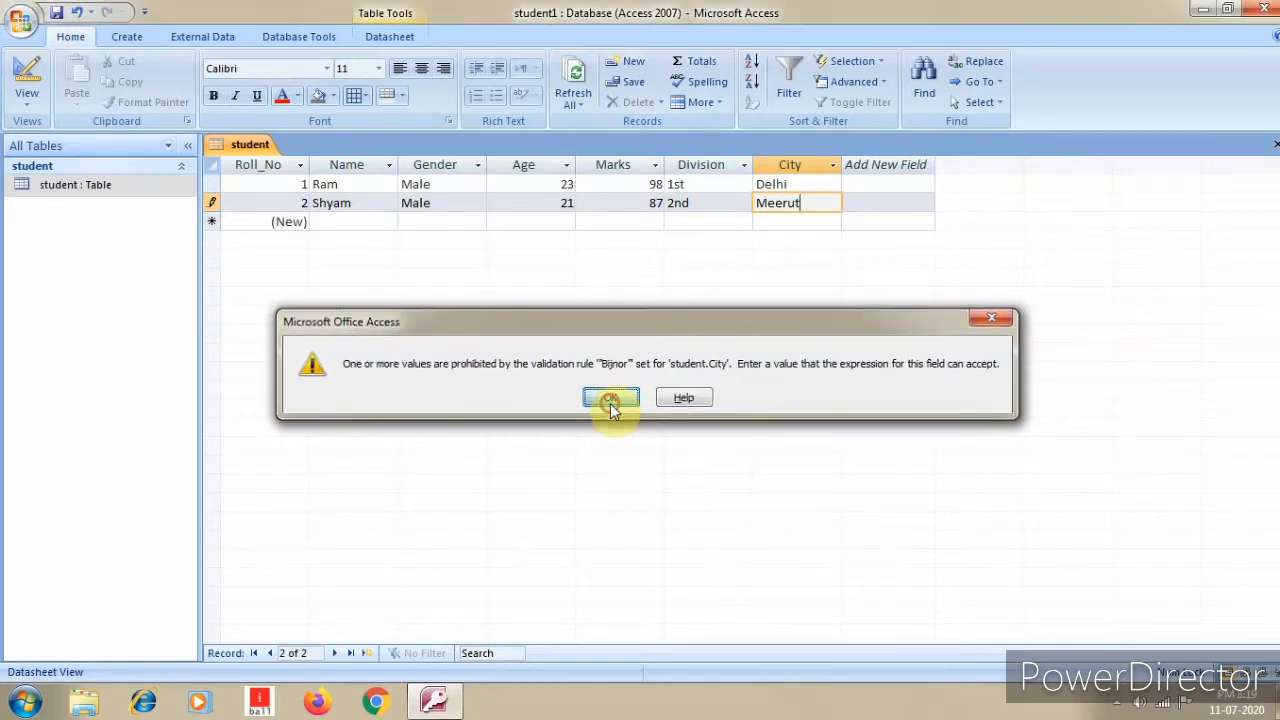
Step: Replace the second record's city with Bijnor and commit the record
key(BackSpace)
key(BackSpace)
key(BackSpace)
key(BackSpace)
key(BackSpace)
key(BackSpace)
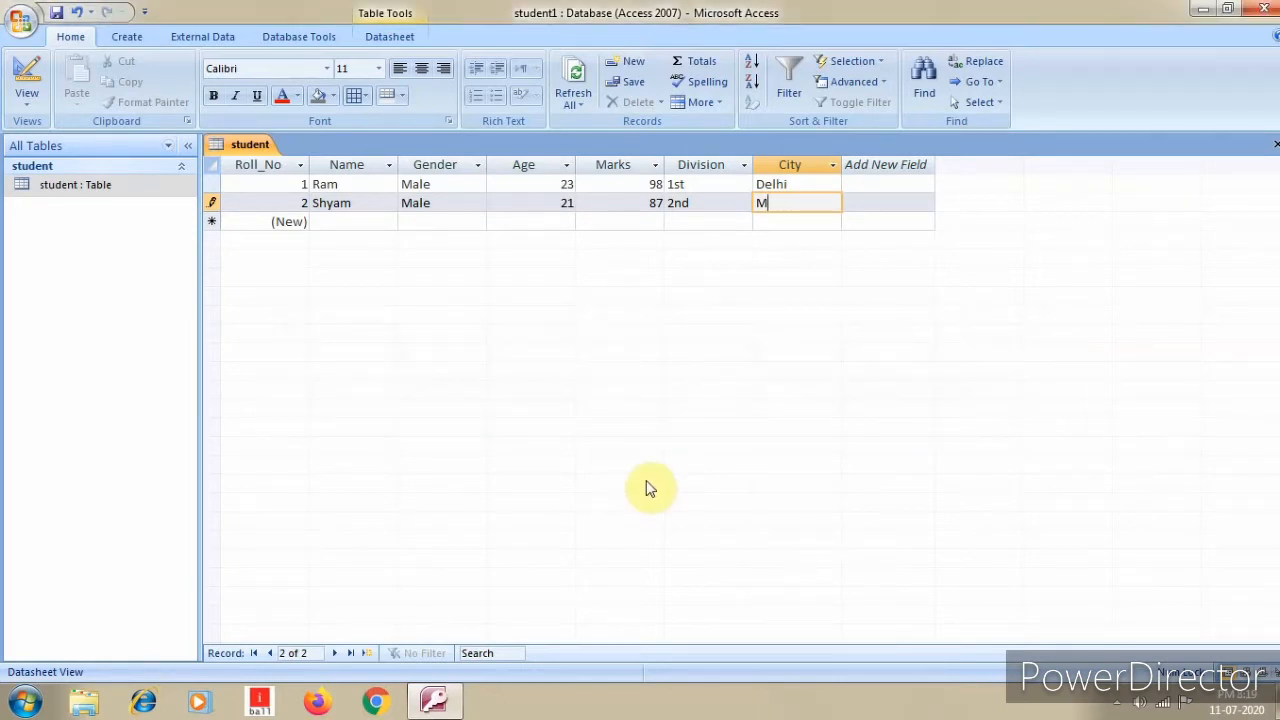
text(Bijnor)
key(Return)
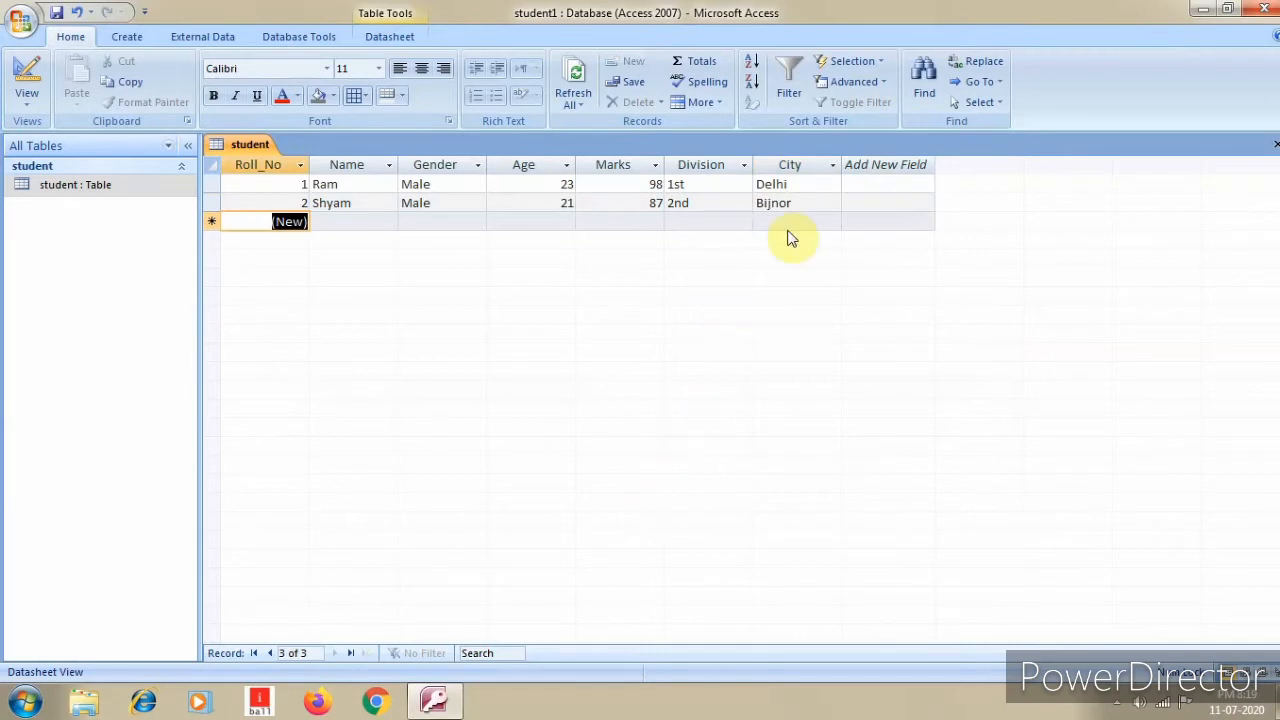
Step: Try to change the second record's city to Noida
double_click(805, 203)
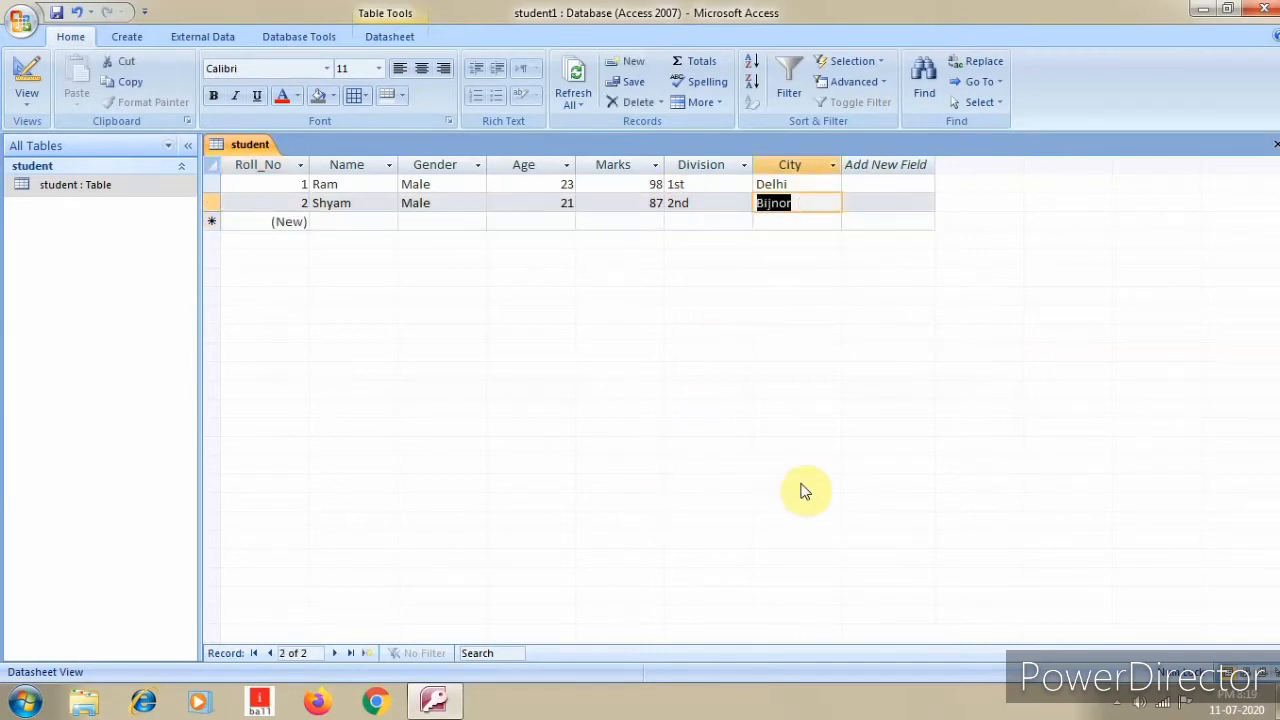
text(Noid)
key(BackSpace)
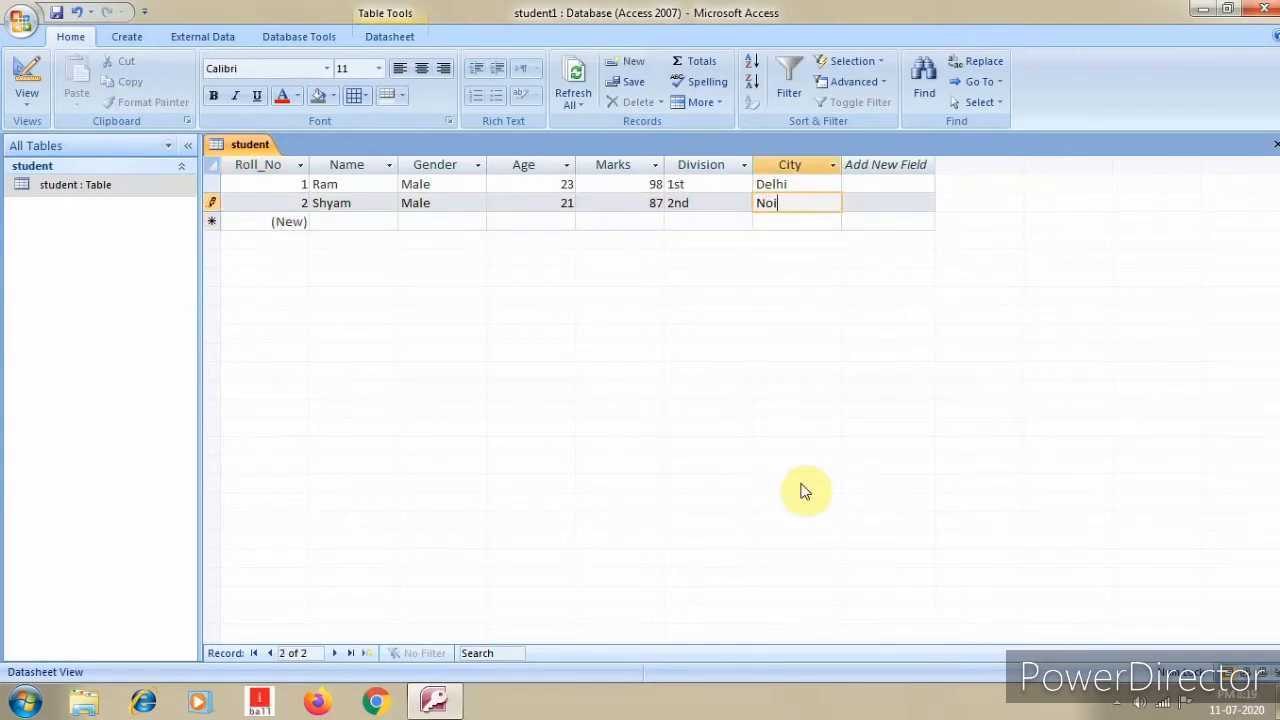
text(a)
key(BackSpace)
text(da)
key(Return)
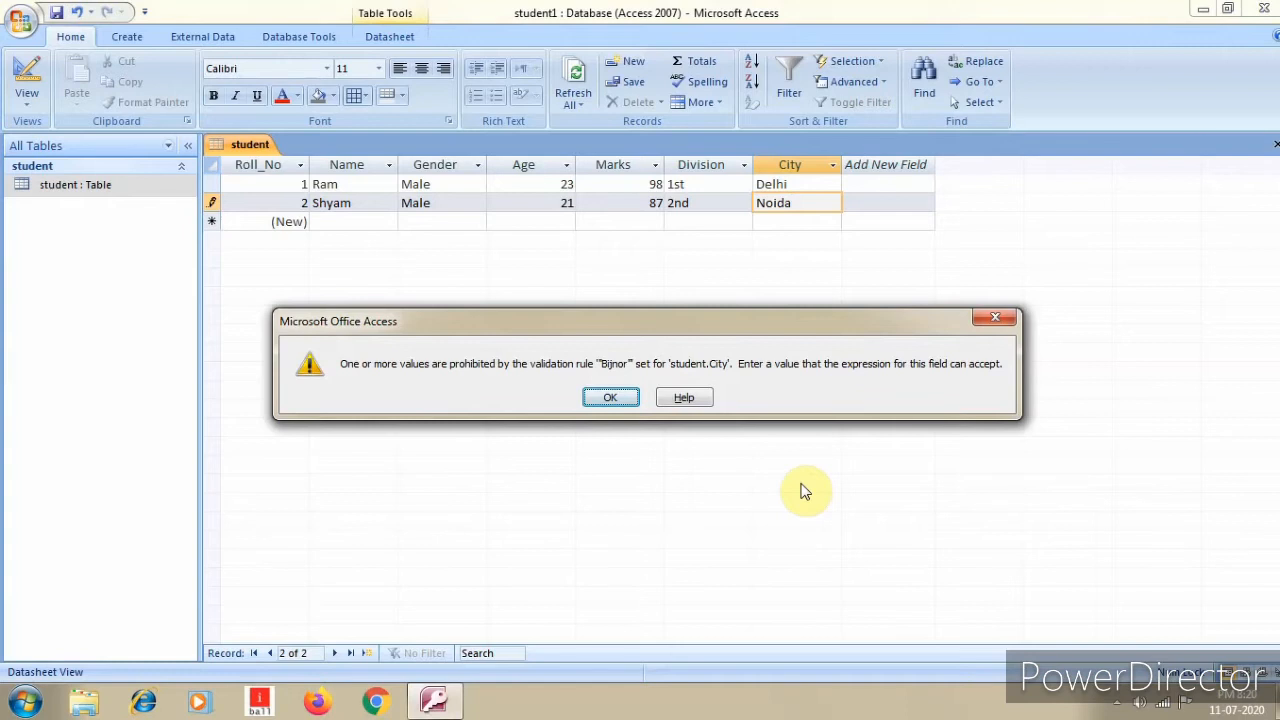
click(605, 398)
Step: Set the second record's city back to Bijnor and close the student table
key(BackSpace)
key(BackSpace)
key(BackSpace)
key(BackSpace)
key(BackSpace)
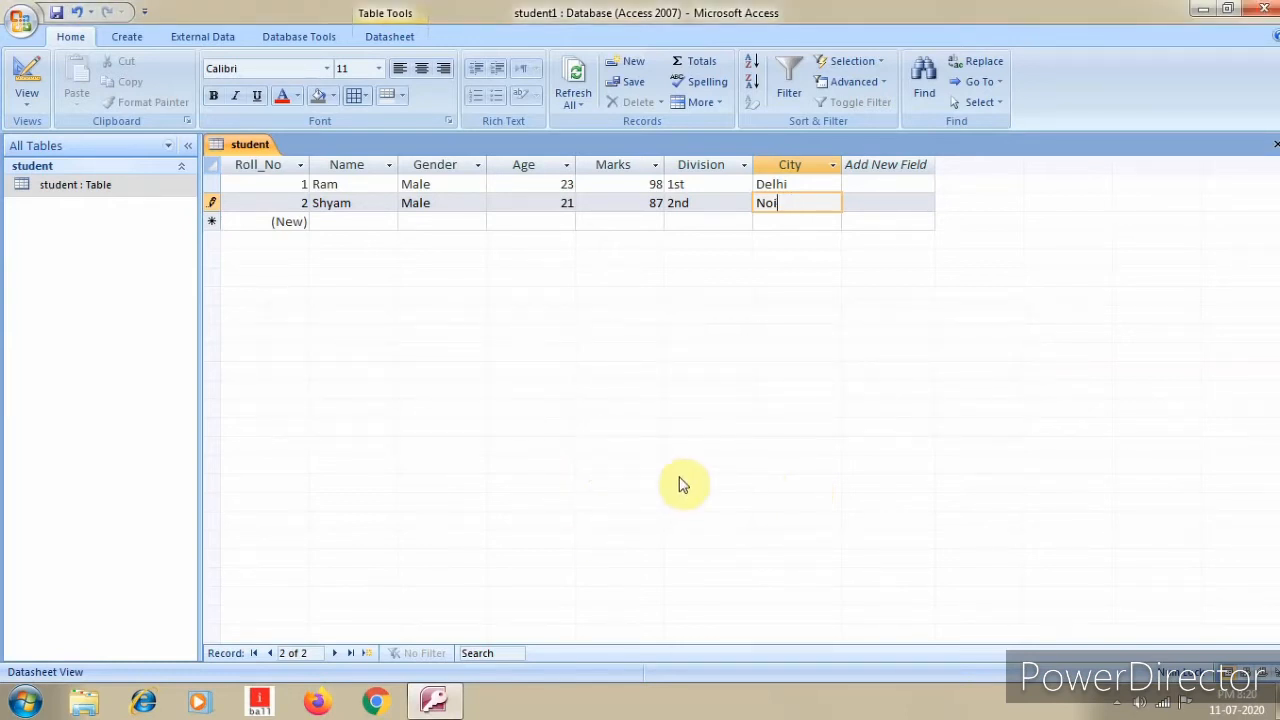
text(Bijnor)
click(1275, 145)
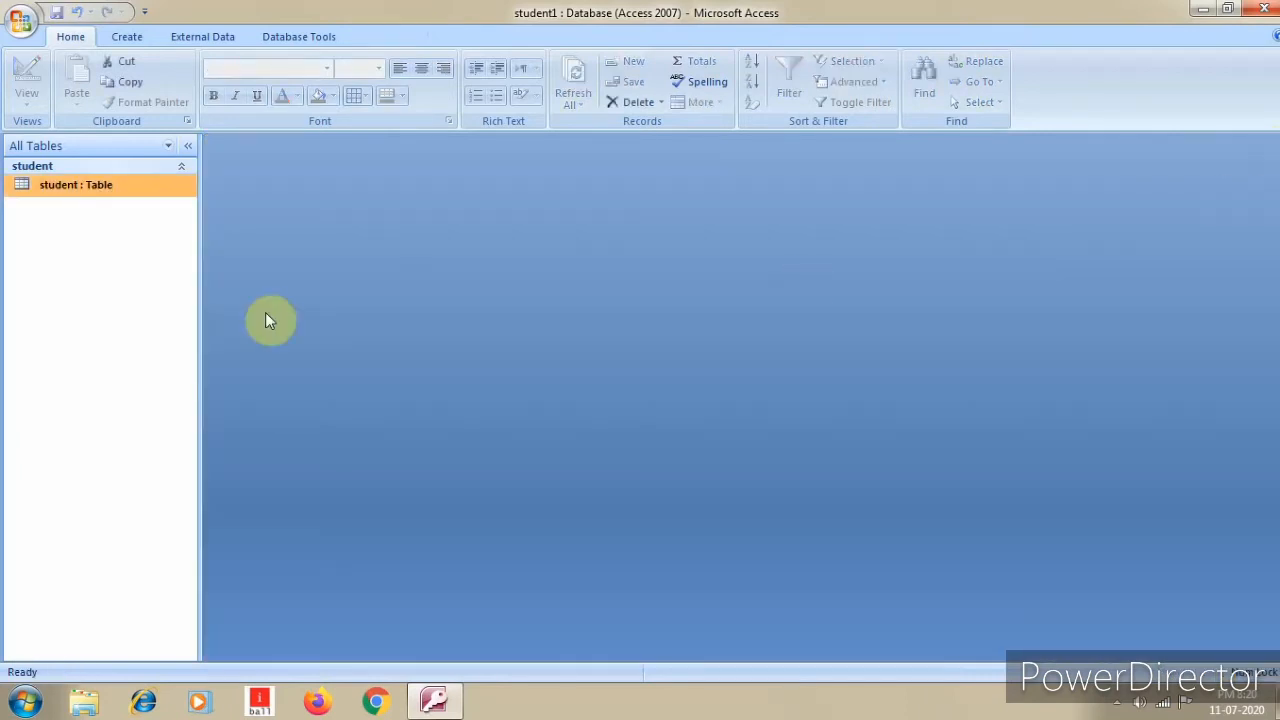
Step: In the student table's design, set the City field's validation text to "Please type only Bijnor" and close it with the changes saved
right_click(102, 189)
click(198, 218)
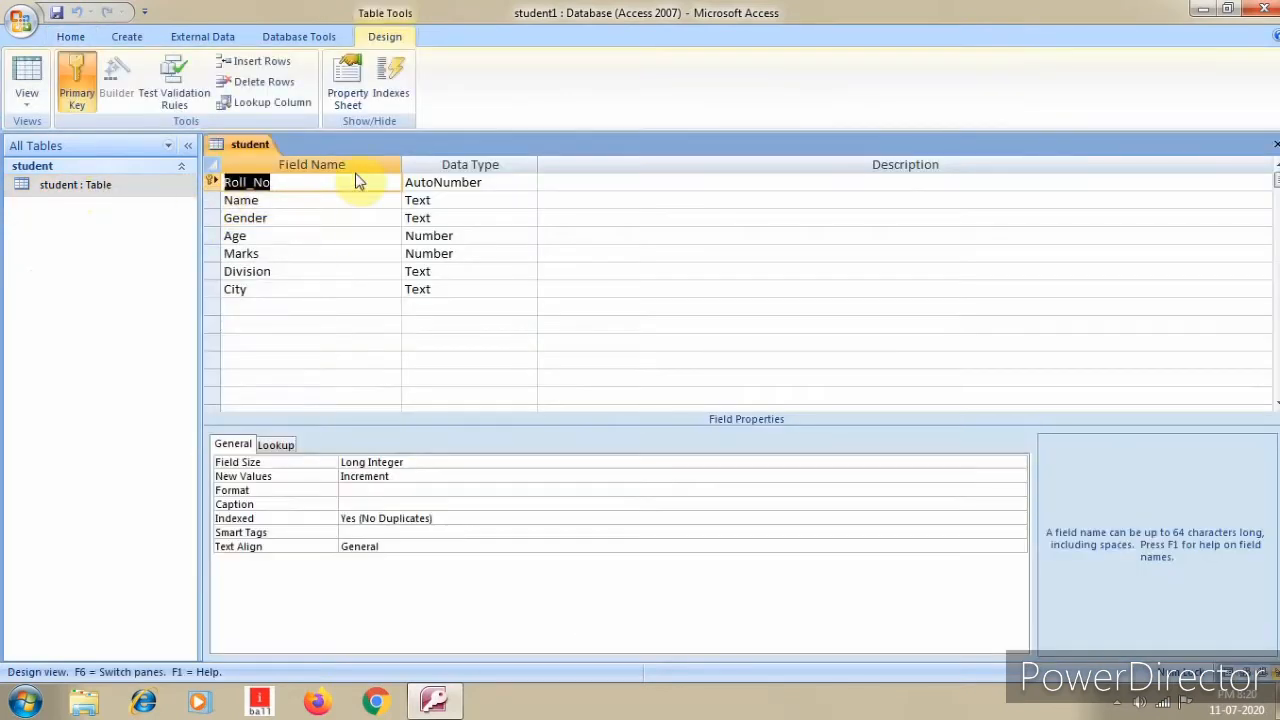
click(282, 288)
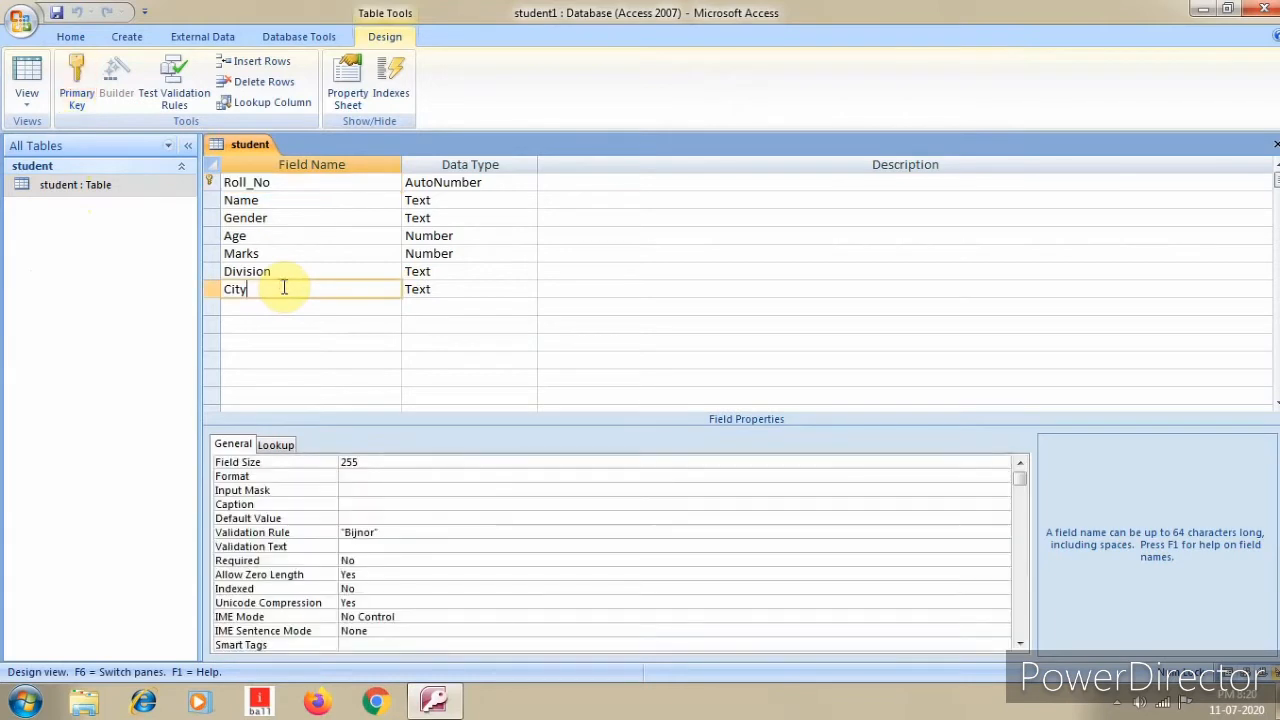
click(352, 546)
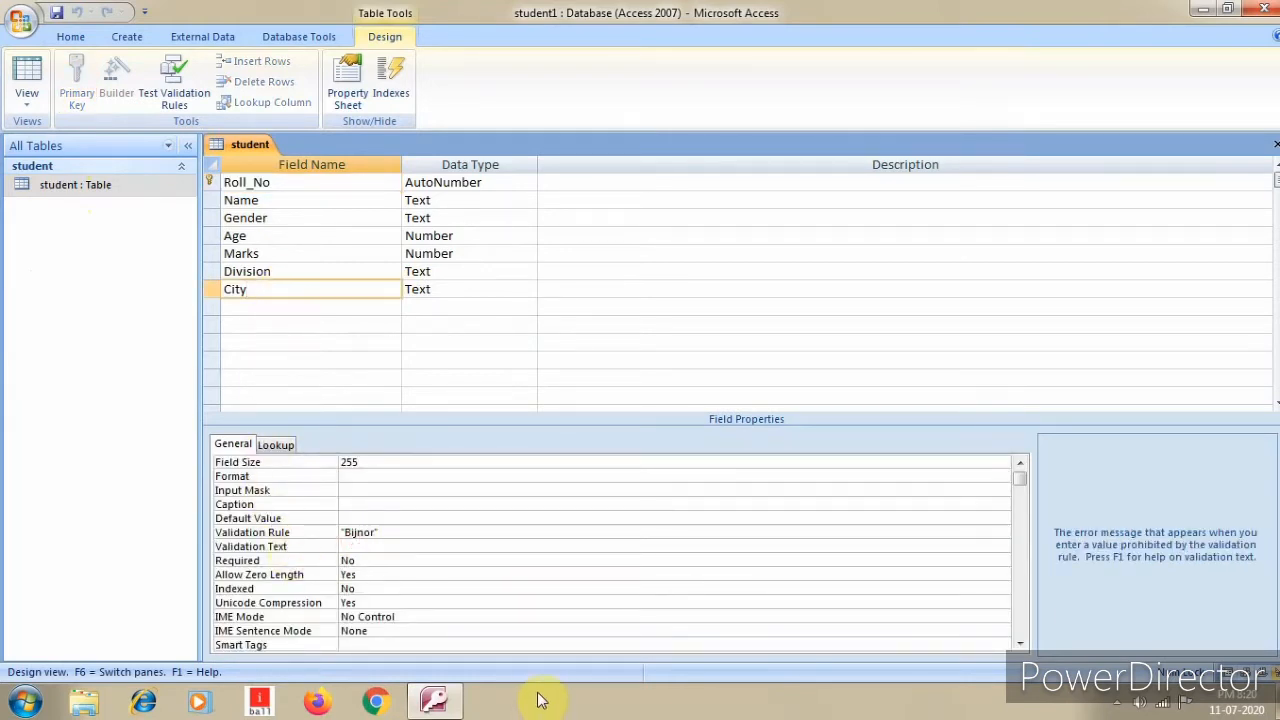
text(Please type only Bijnor)
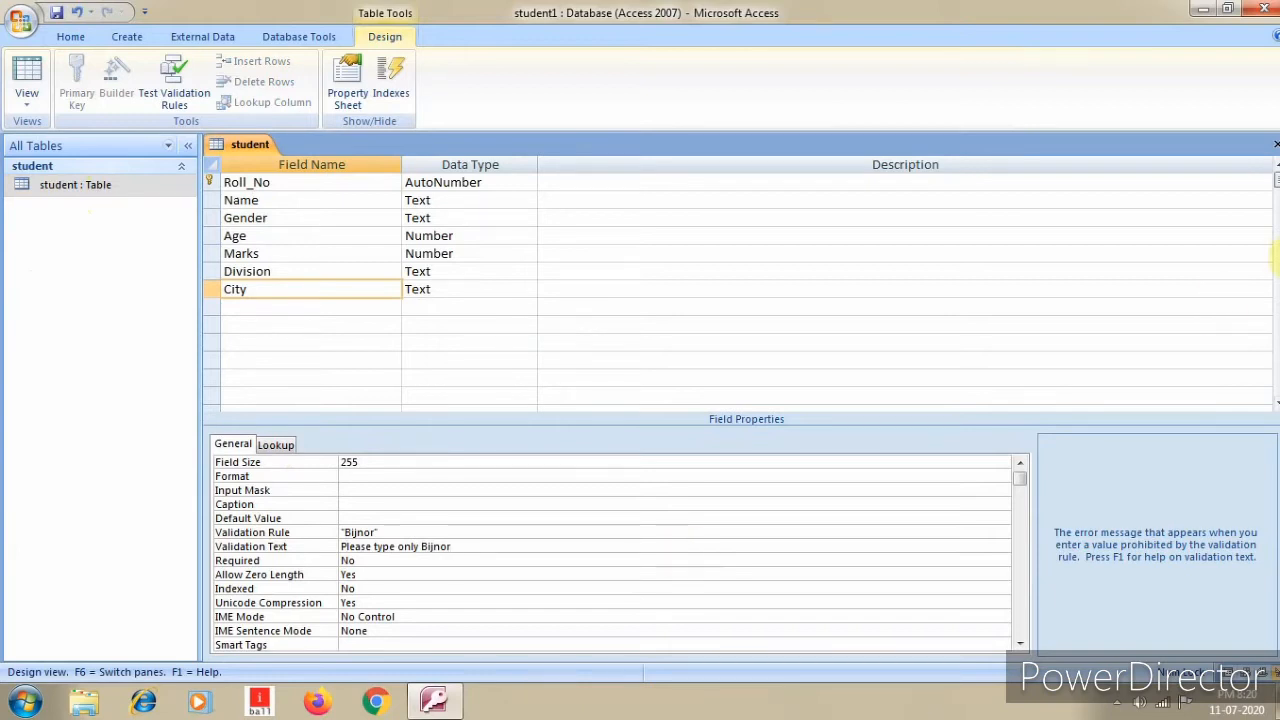
click(1275, 145)
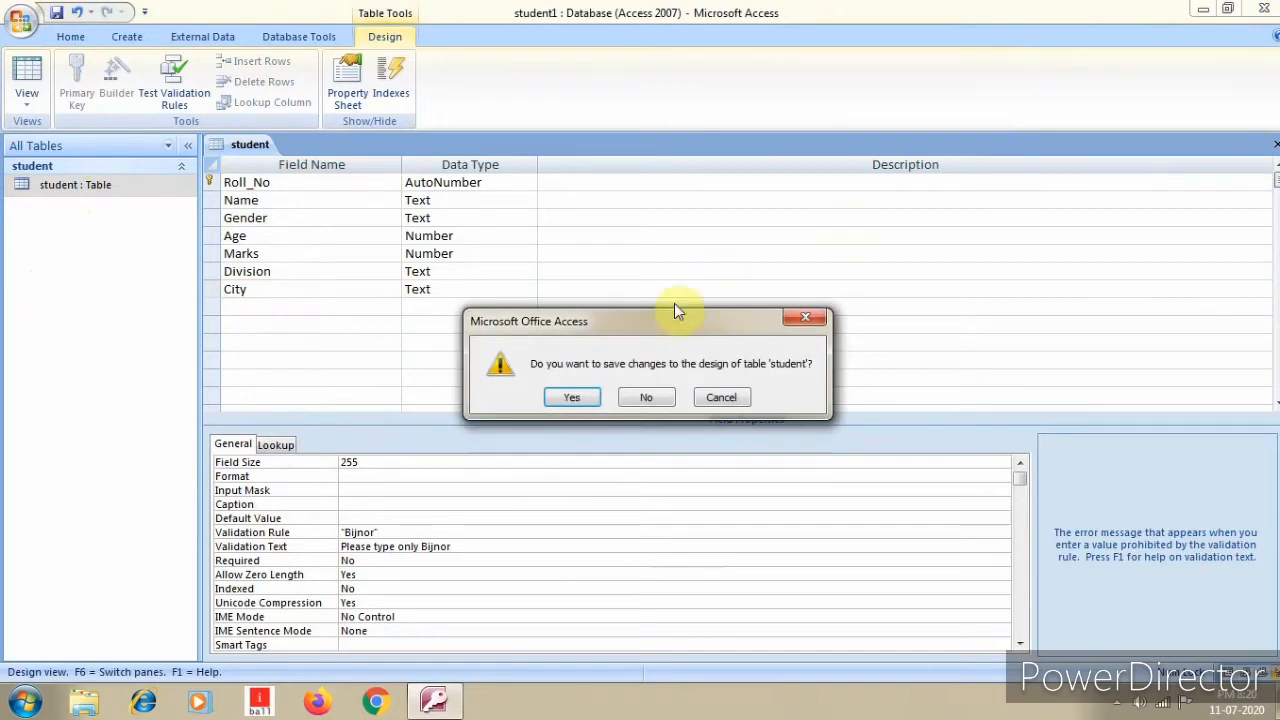
click(558, 397)
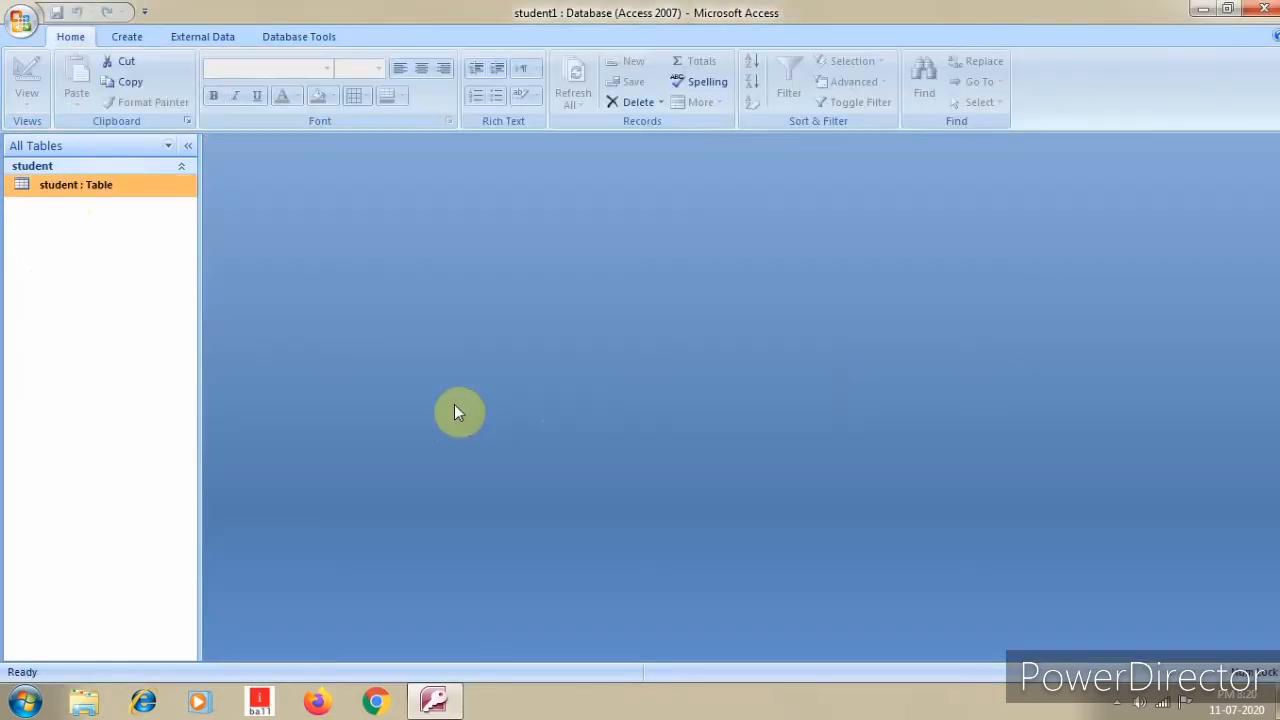
Step: Open the student table and start a third record with the student's name, the gender Male and the age 20
double_click(113, 190)
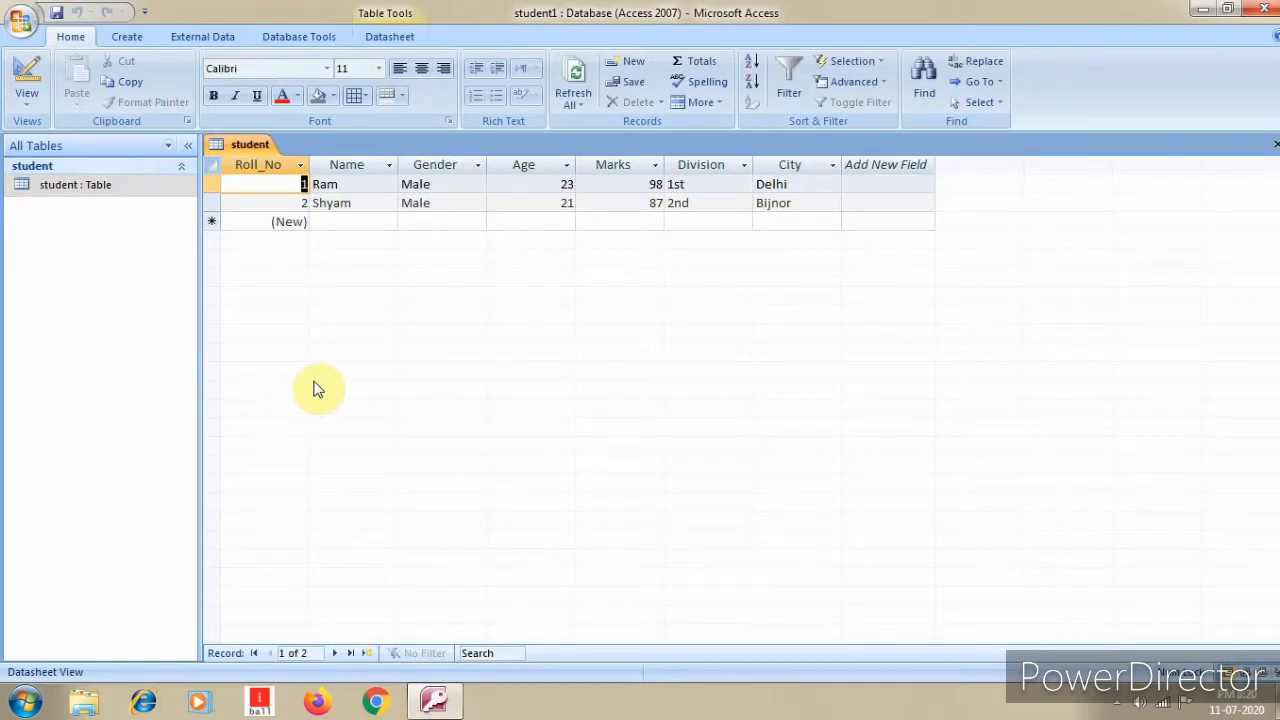
key(Down)
key(Down)
key(Right)
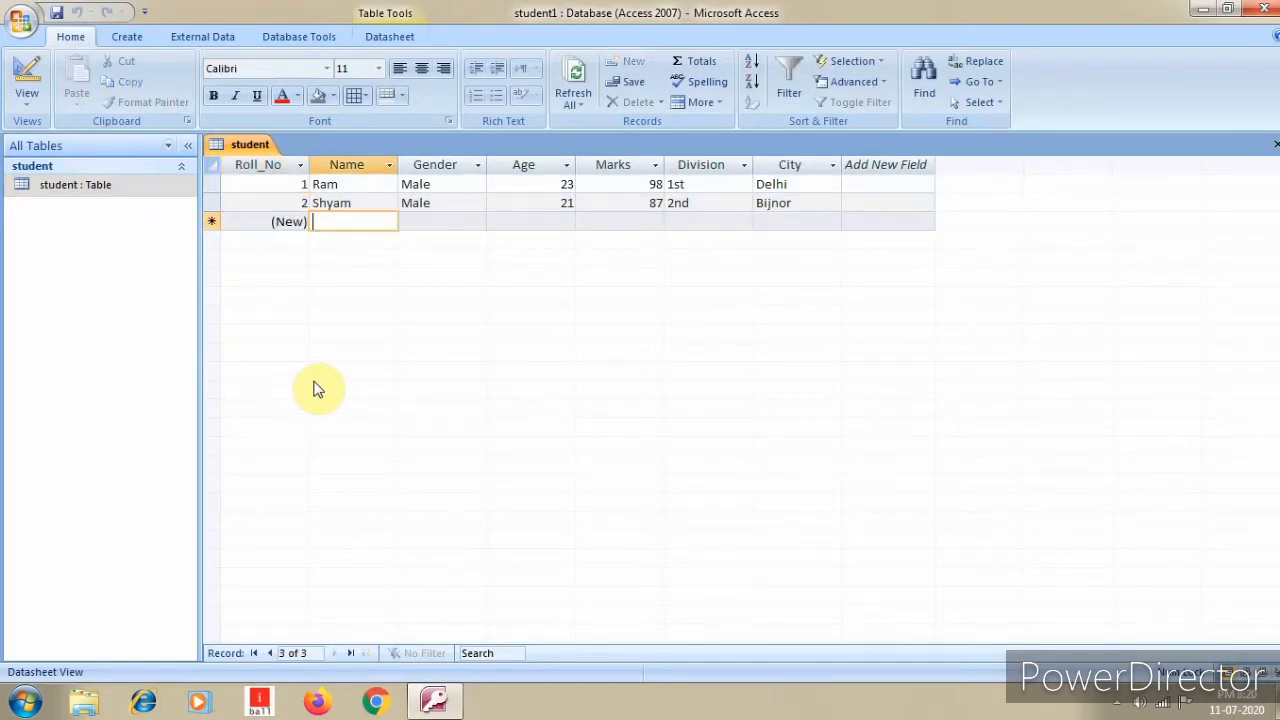
text(Mohan)
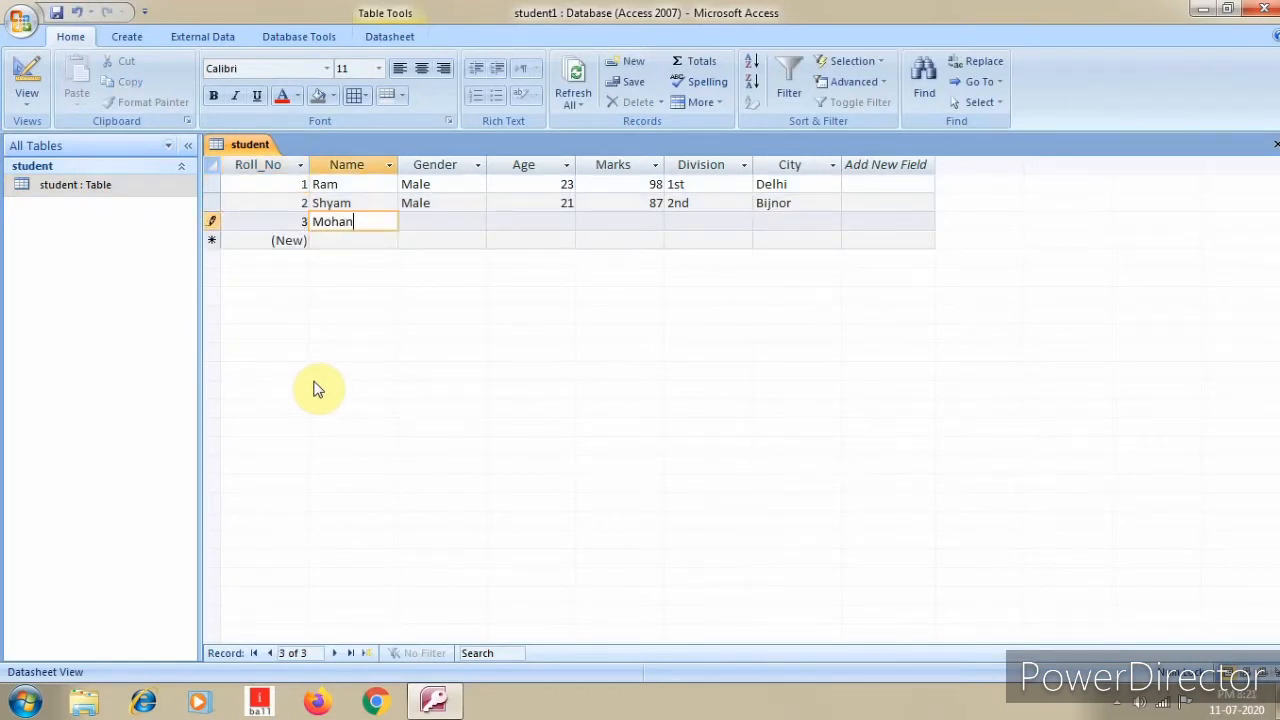
key(Tab)
text(Male)
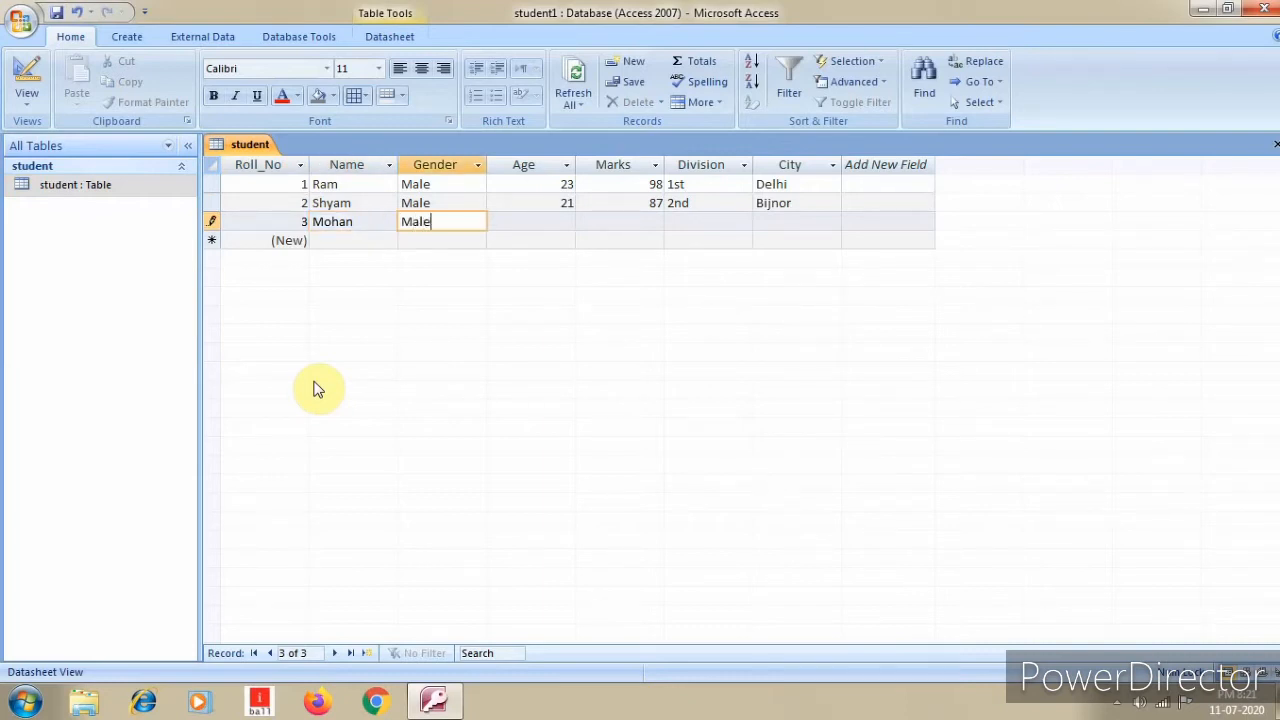
key(Tab)
text(20)
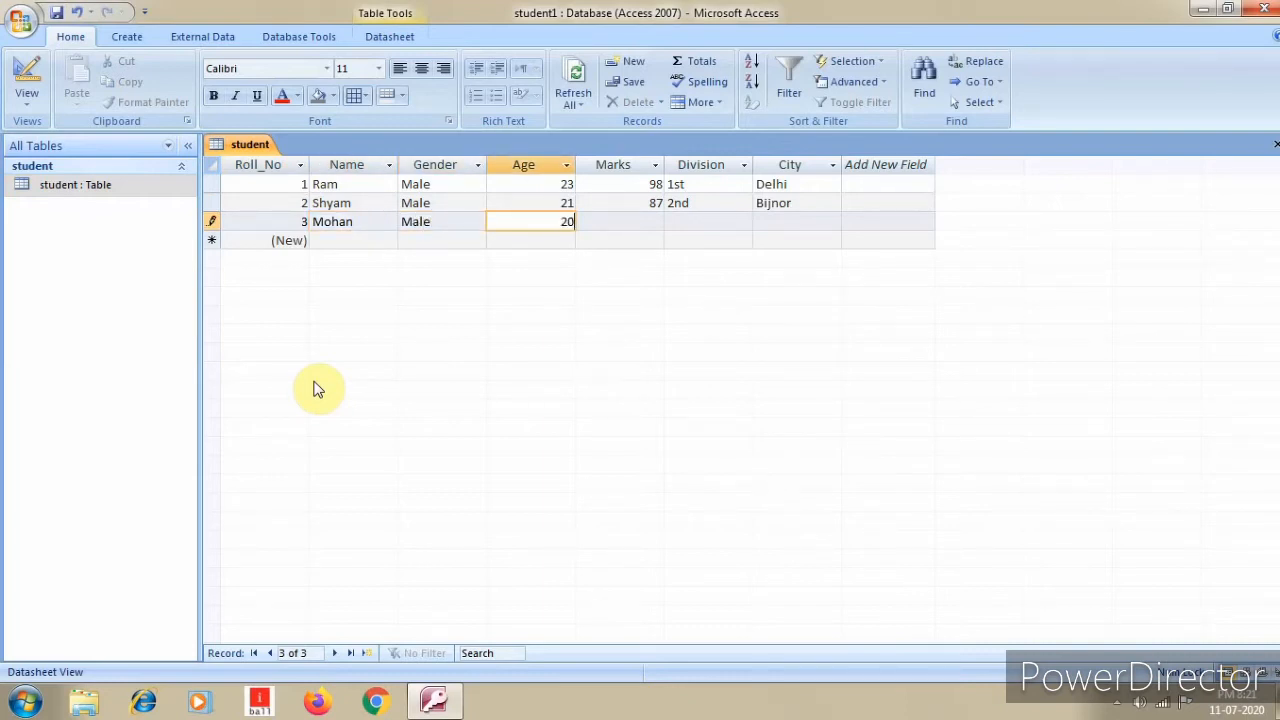
Step: Enter marks 82 and division 2nd in the third record
key(Tab)
text(82)
key(Tab)
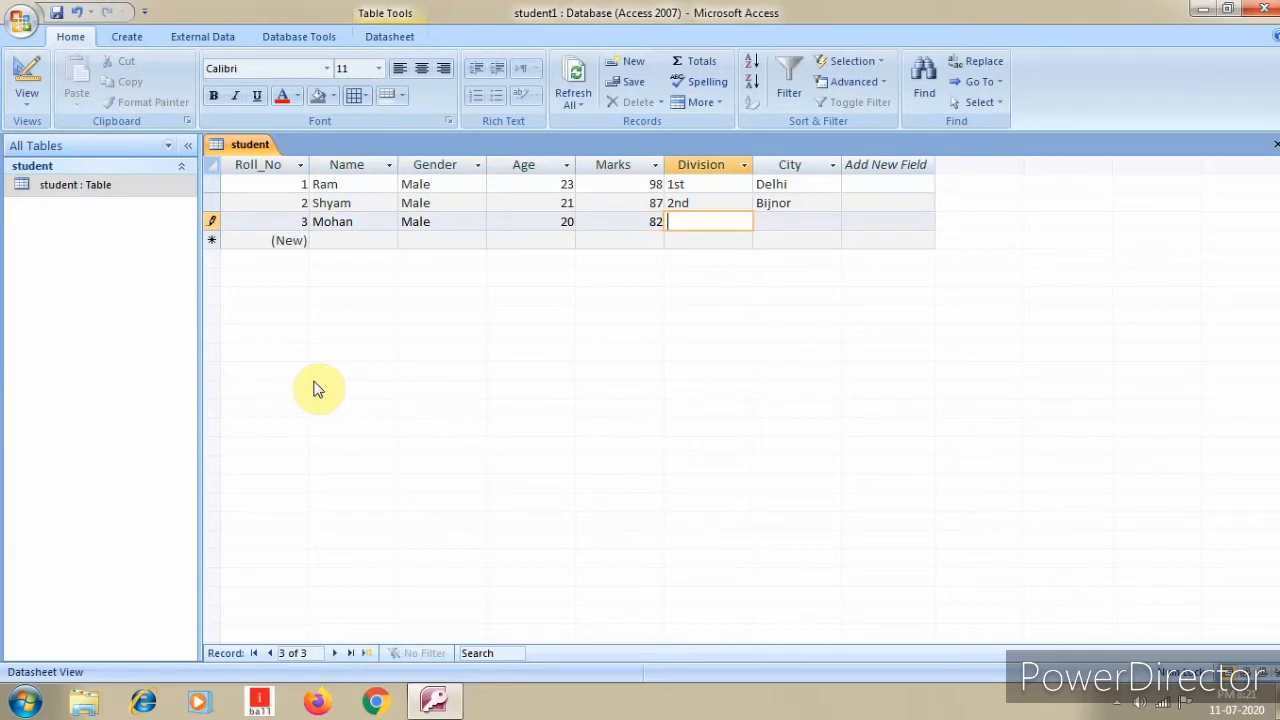
text(2nd)
key(Tab)
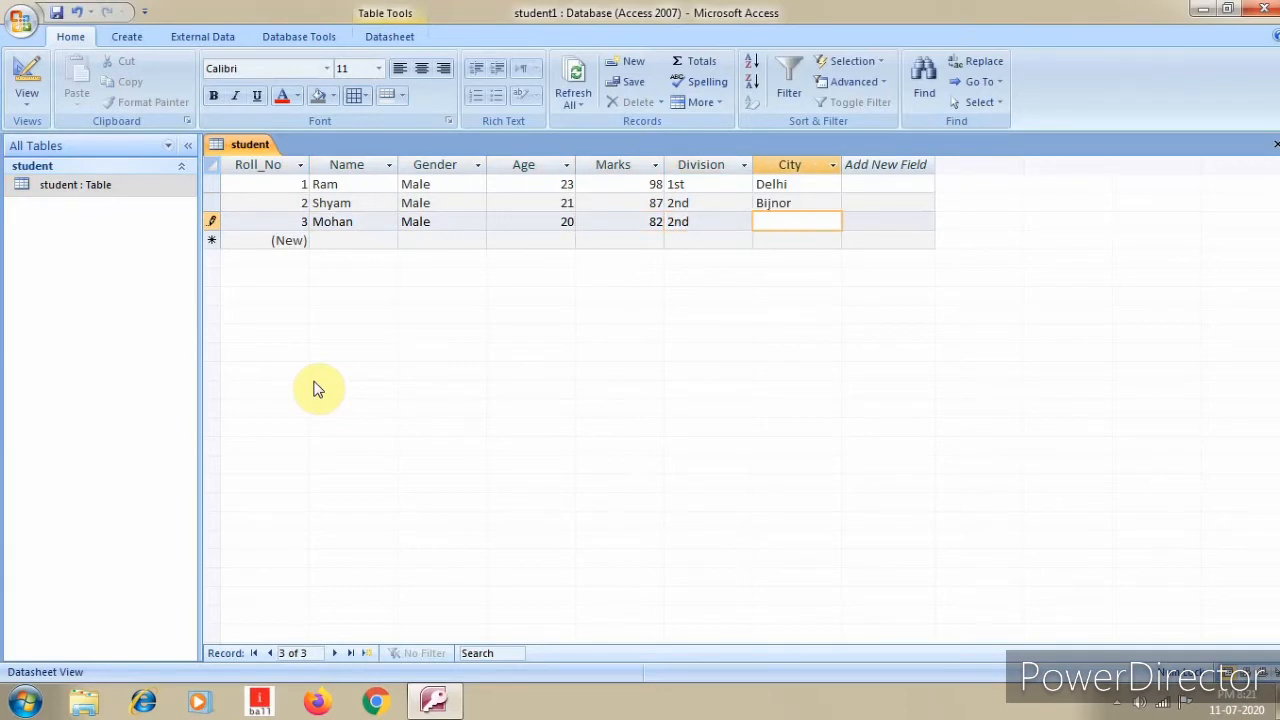
Step: Test the City field's validation by trying to enter Noida in the third record, and dismiss the validation alert
text(Noida)
key(Tab)
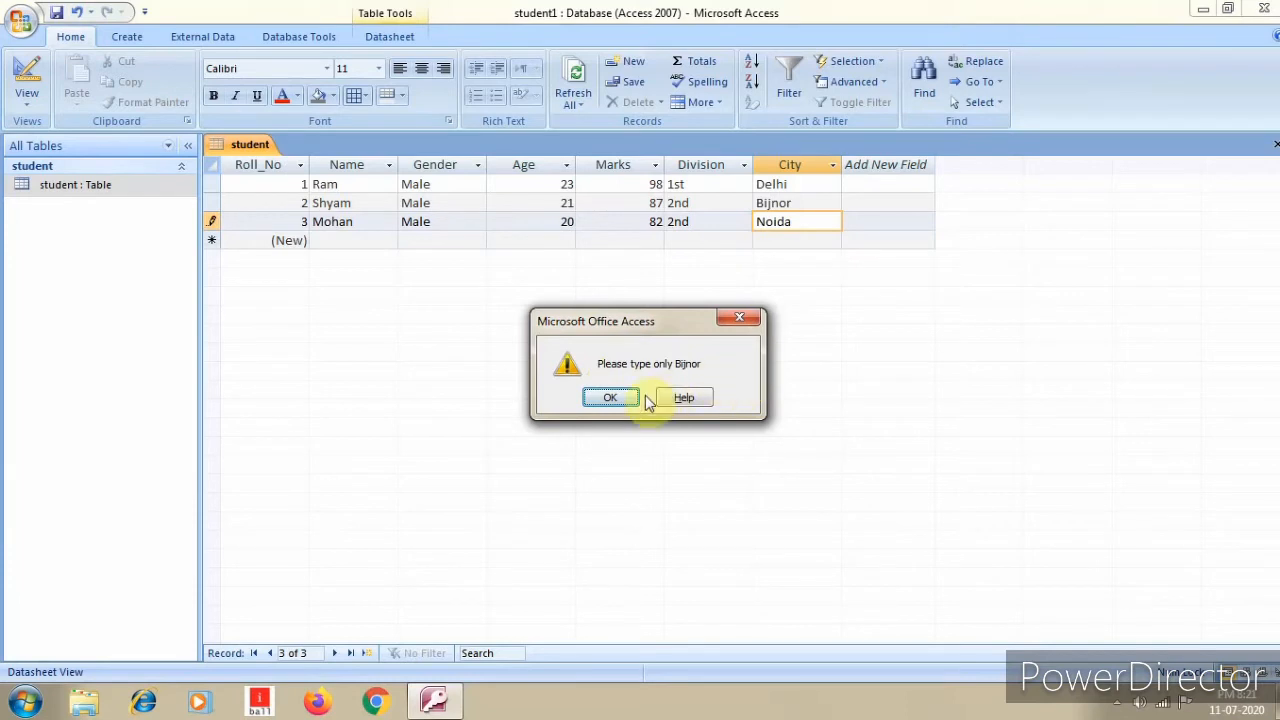
click(612, 398)
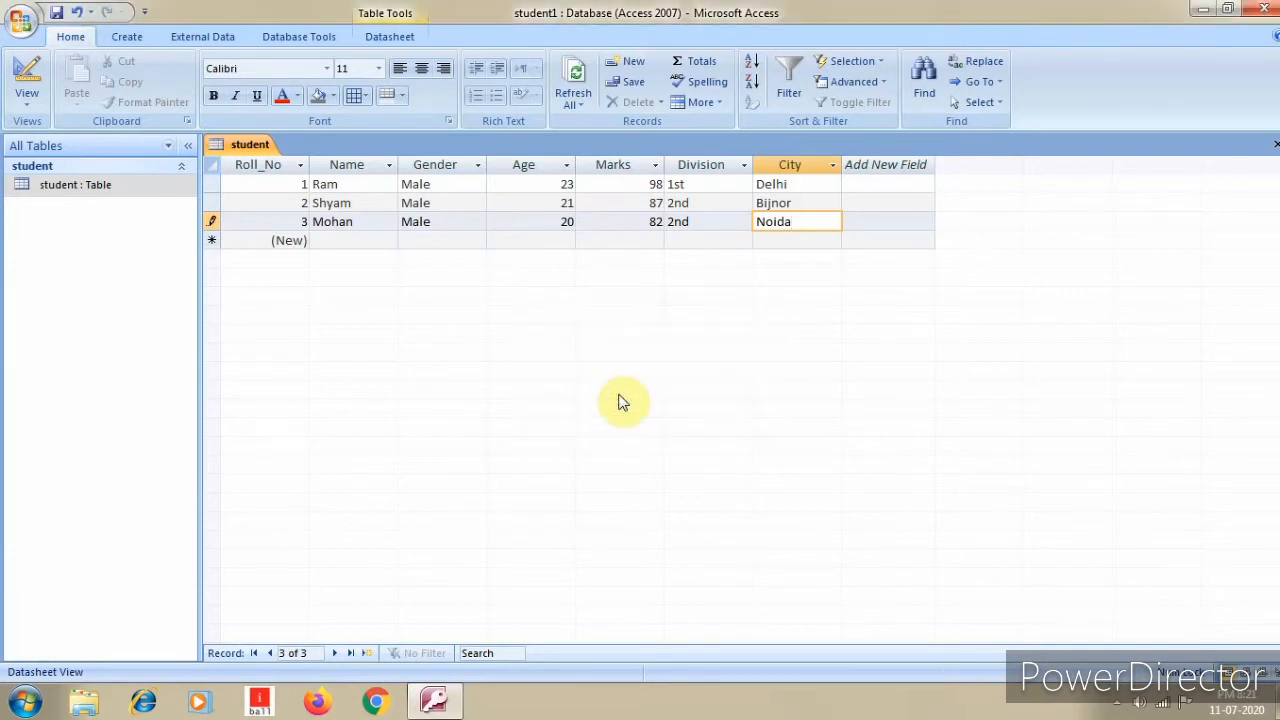
Step: Replace the third record's city with Bijnor and close the student table
key(BackSpace)
key(BackSpace)
key(BackSpace)
key(BackSpace)
key(BackSpace)
text(Bijnor)
key(Tab)
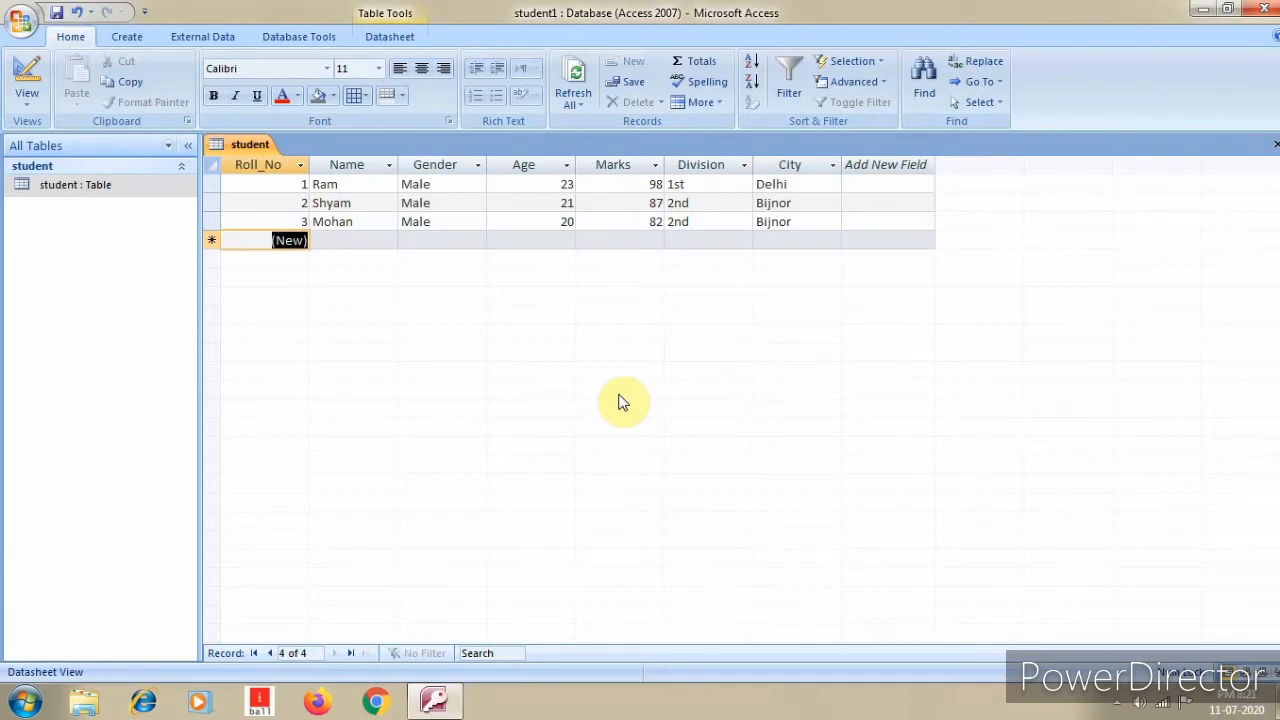
click(790, 241)
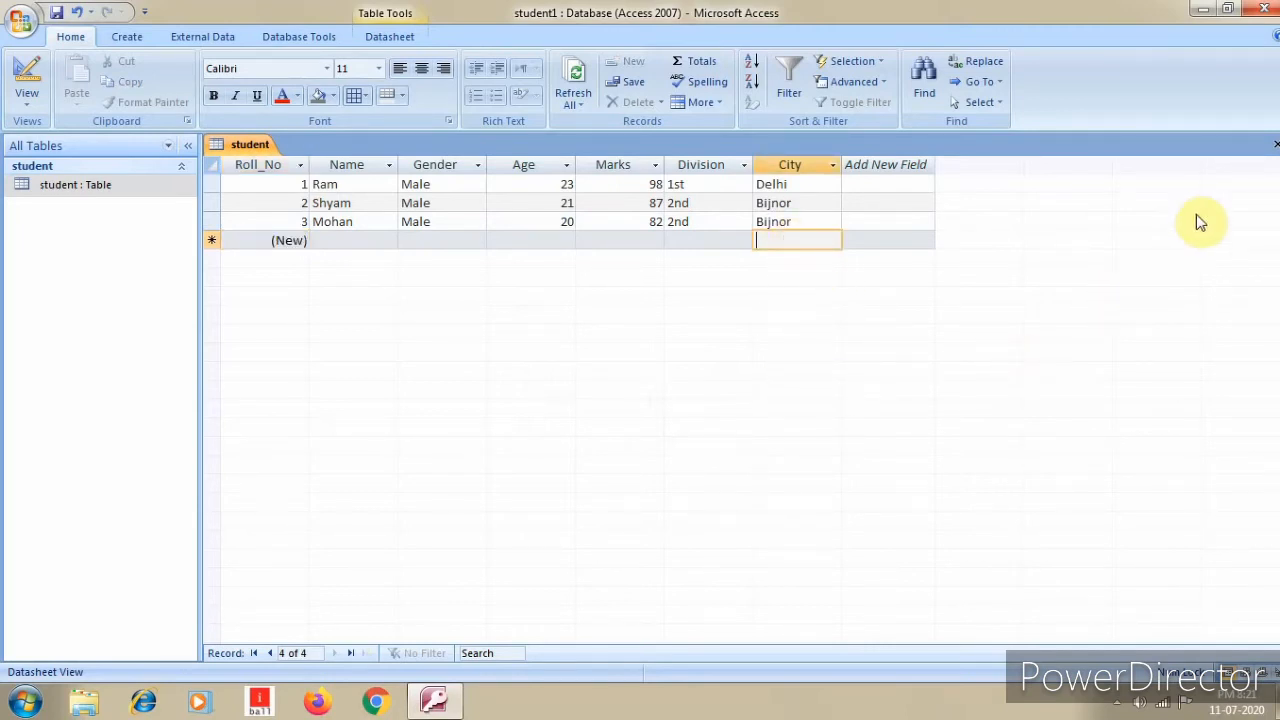
click(1273, 146)
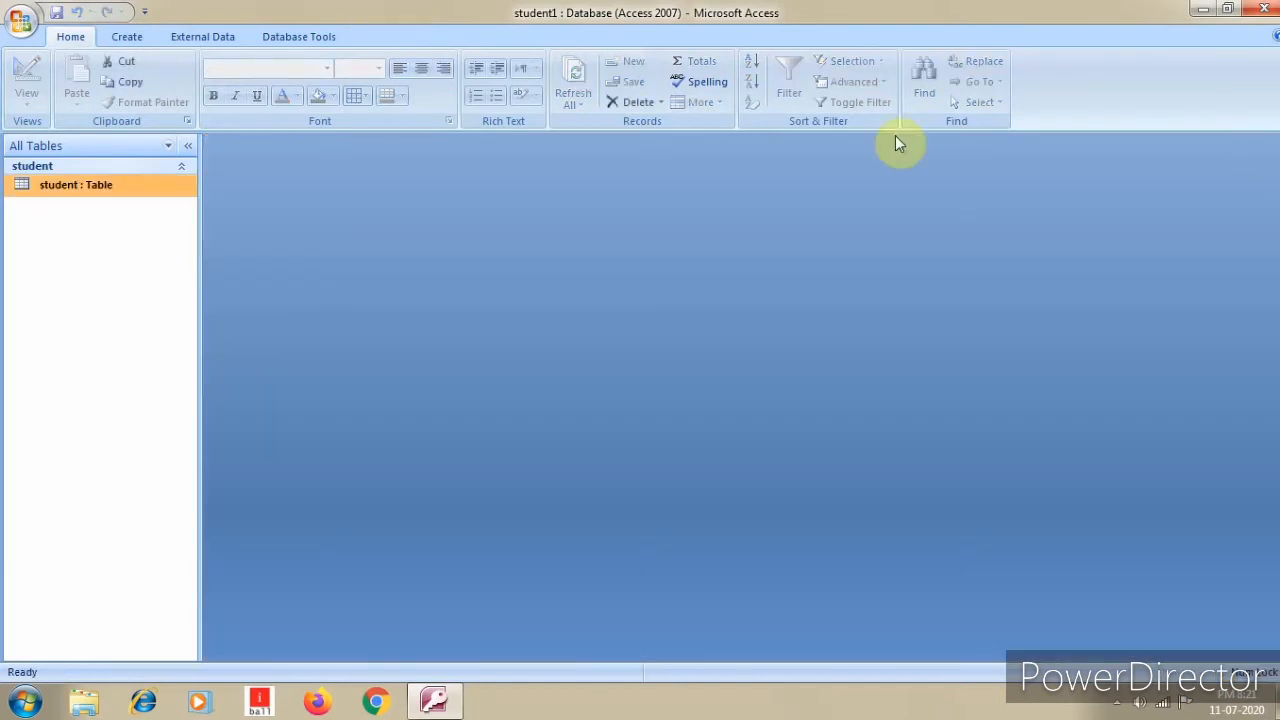
Step: In the student table's design, set the City field's default value to Bijnor and close it with the changes saved
right_click(125, 190)
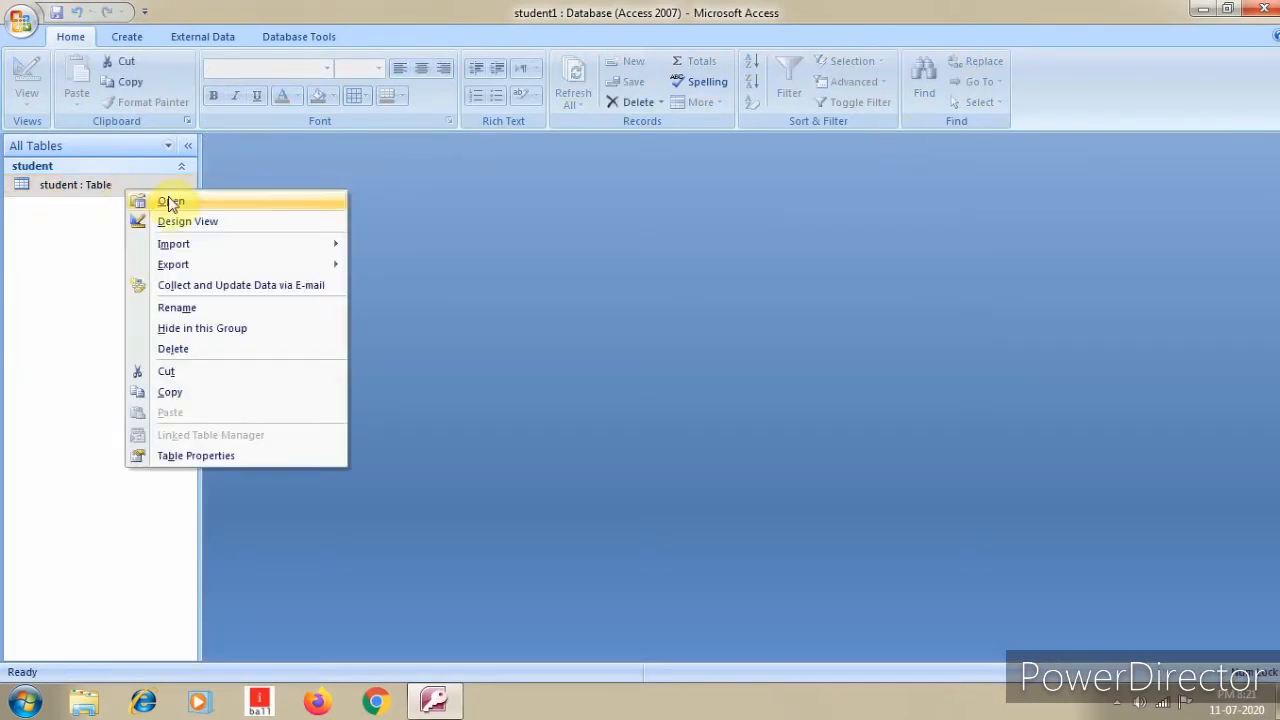
click(226, 229)
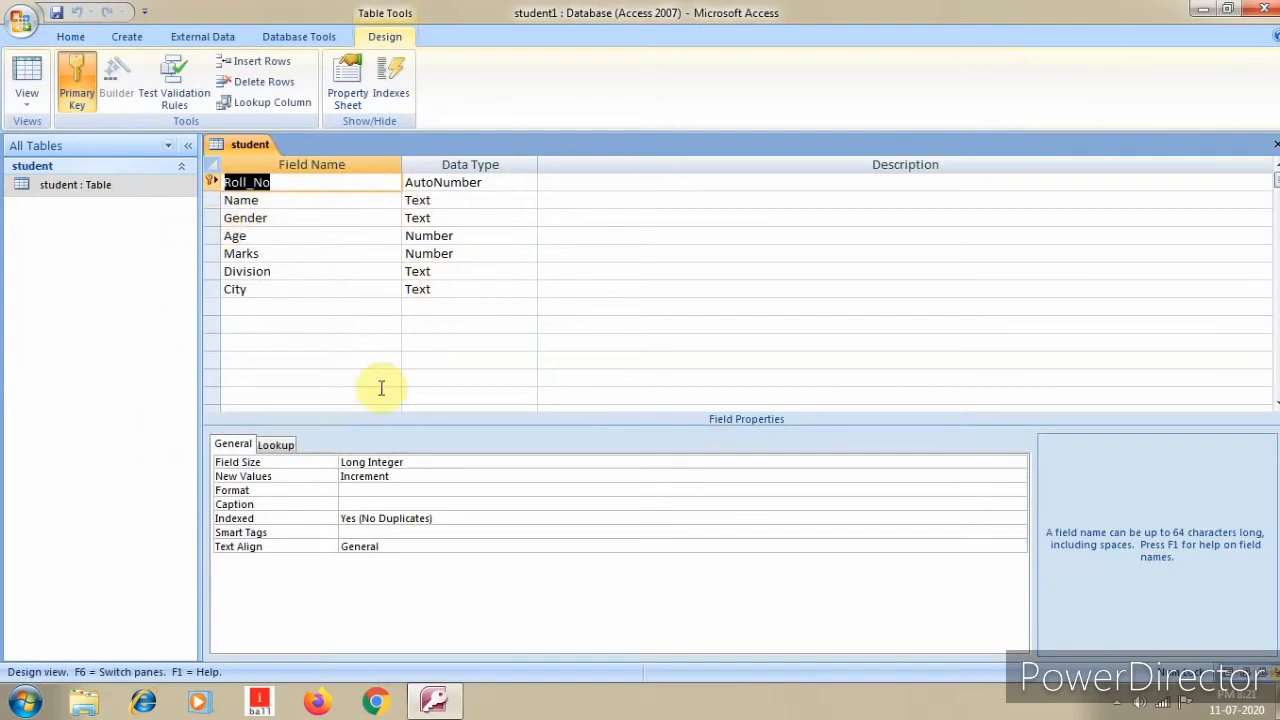
click(300, 288)
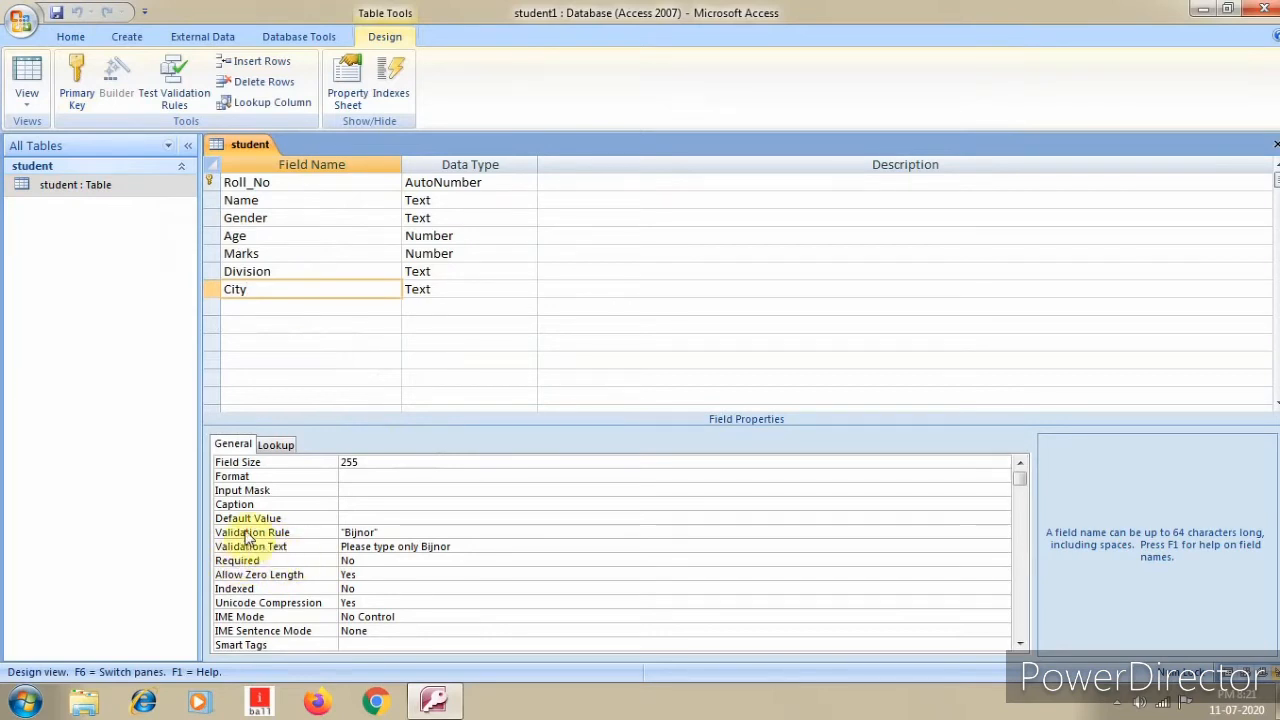
click(357, 518)
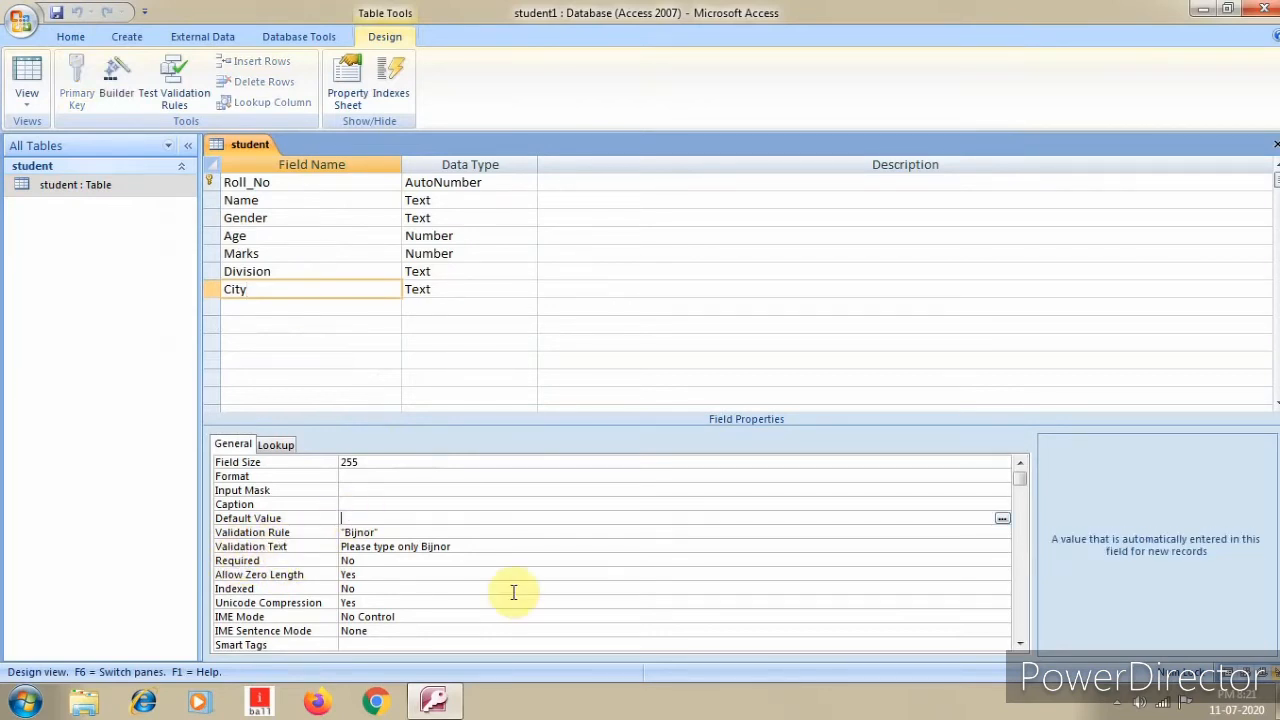
text(Bijnor)
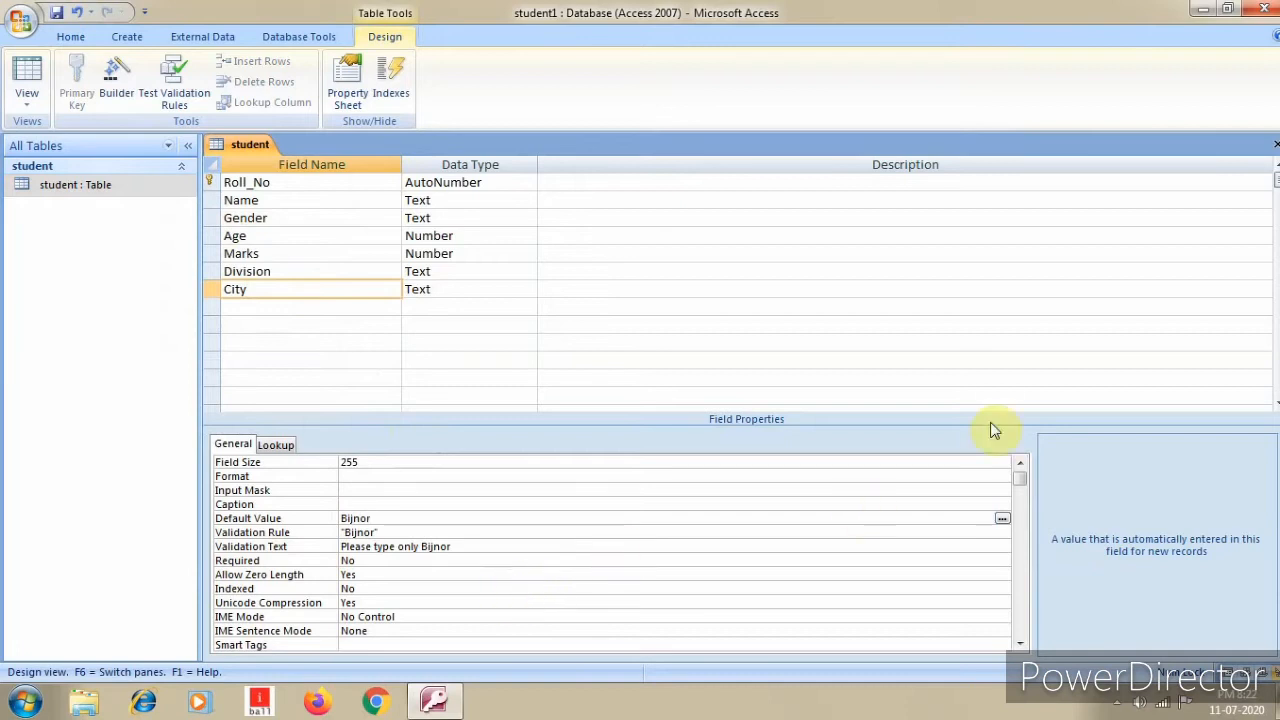
click(1276, 145)
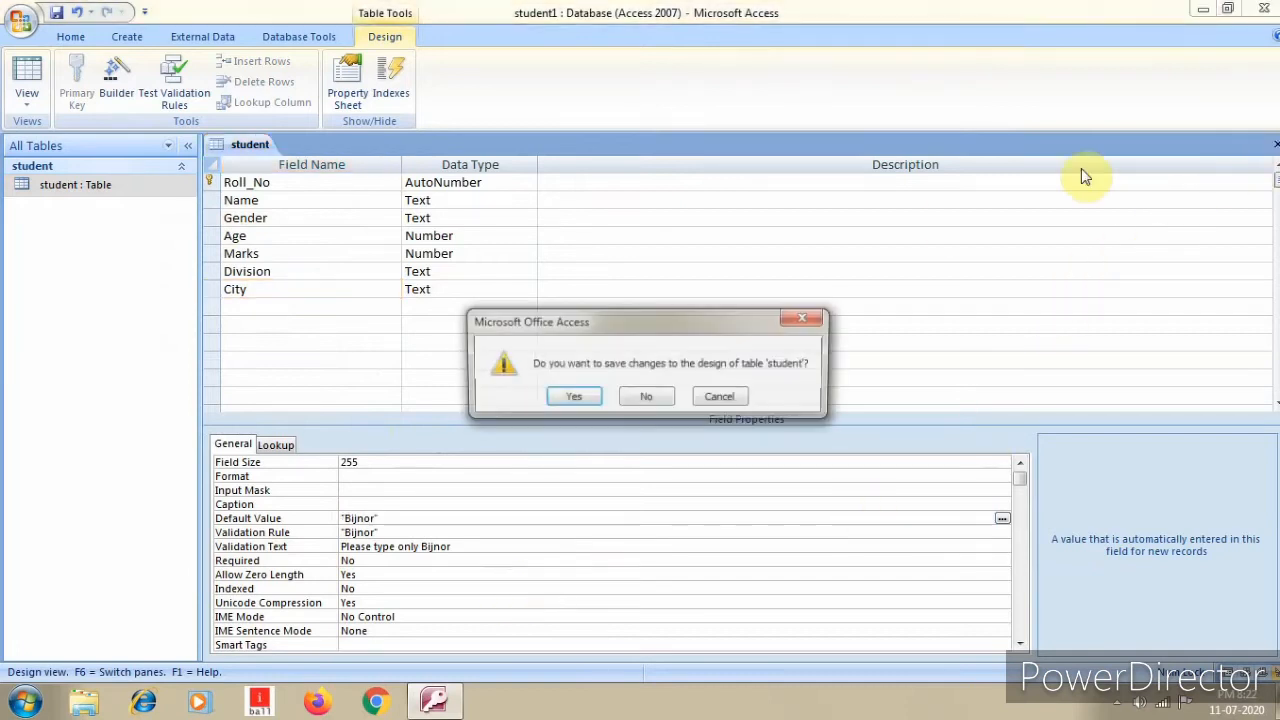
click(576, 394)
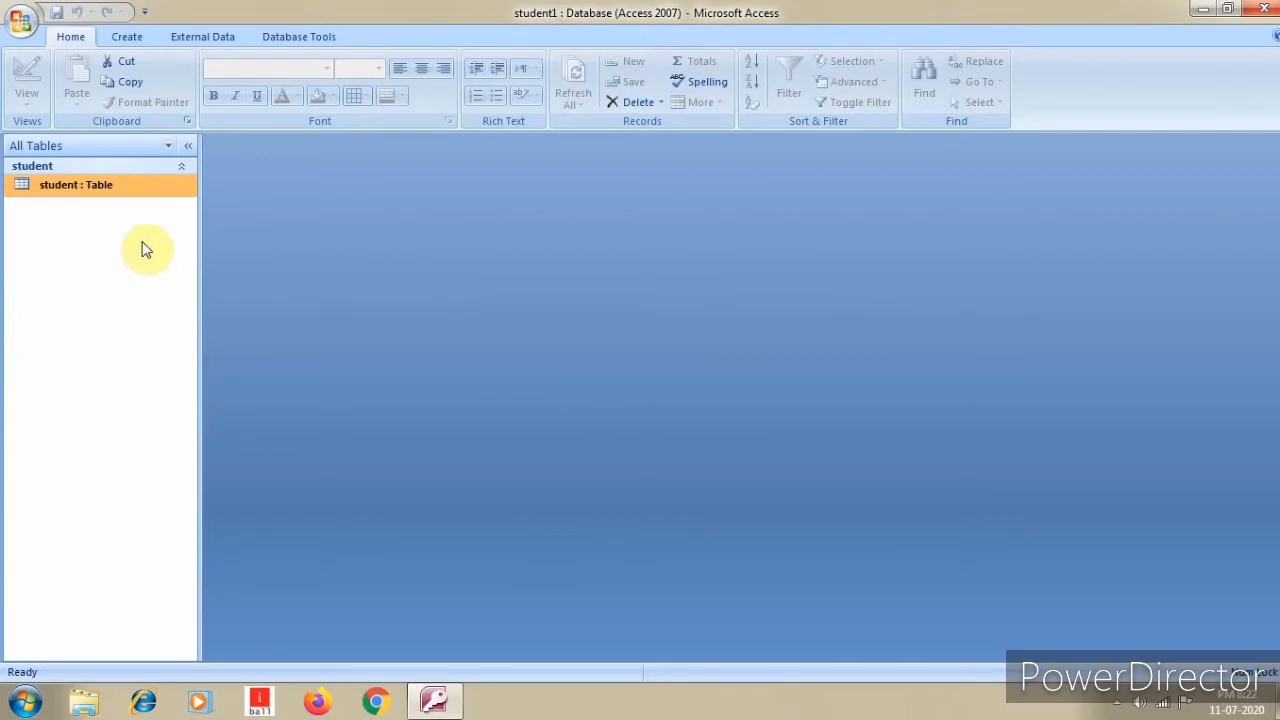
Step: Open the student table, add a fourth record with only the student's name, and close the table
double_click(135, 186)
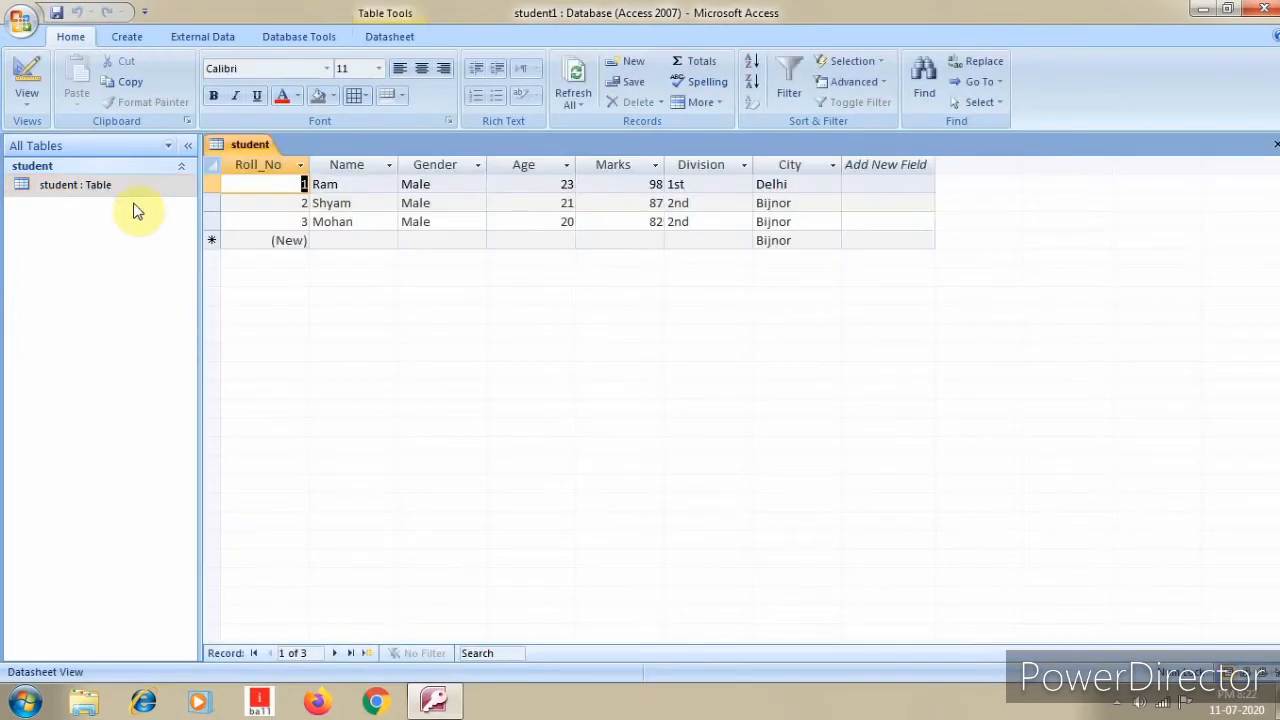
click(805, 240)
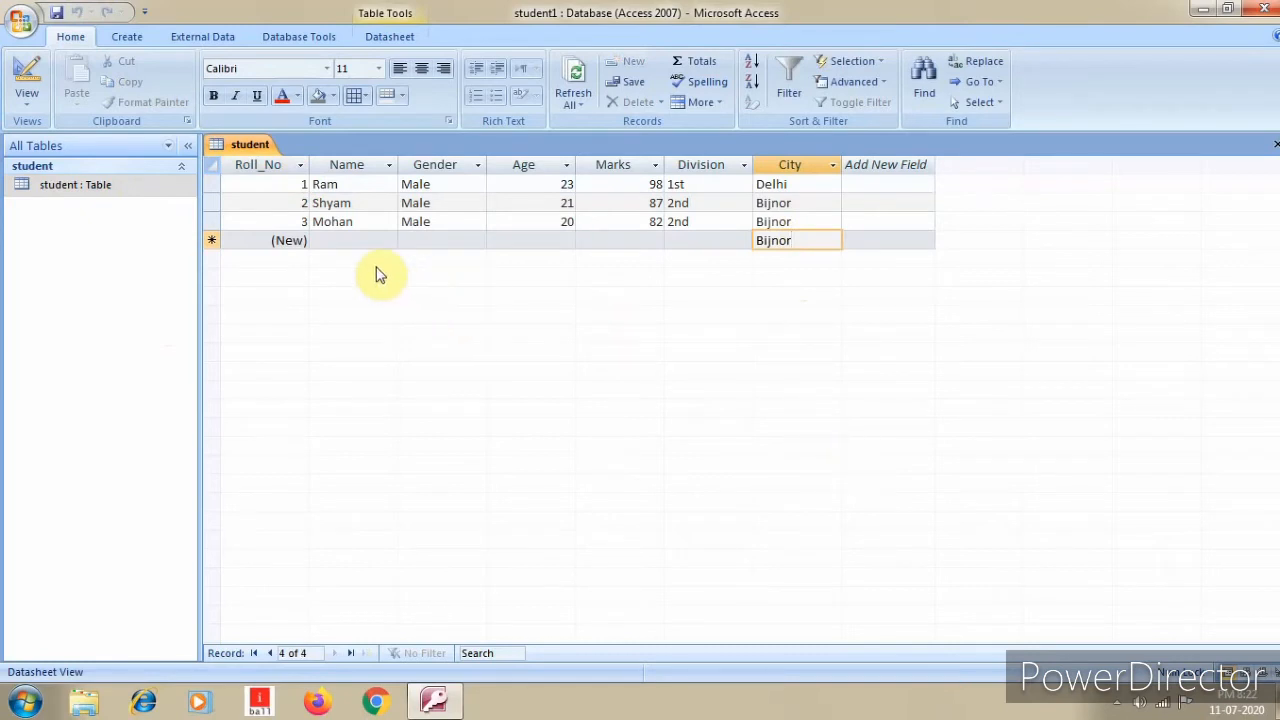
click(355, 240)
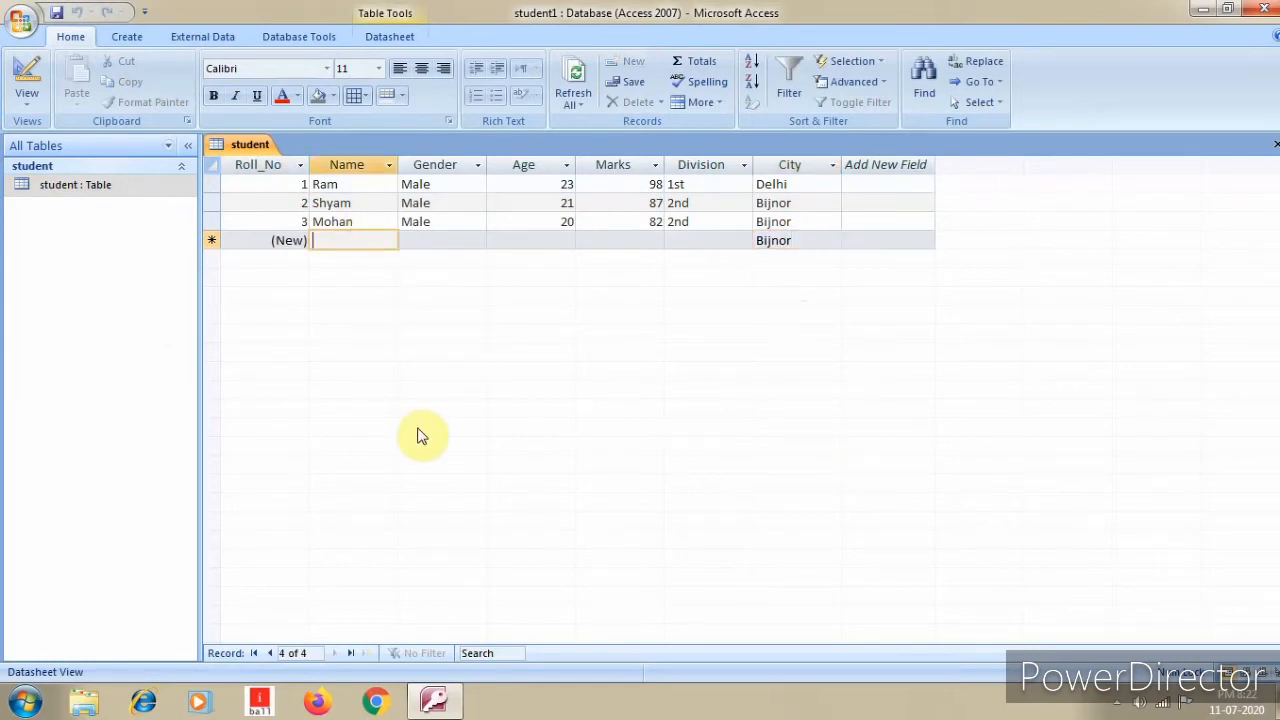
text(Abhin)
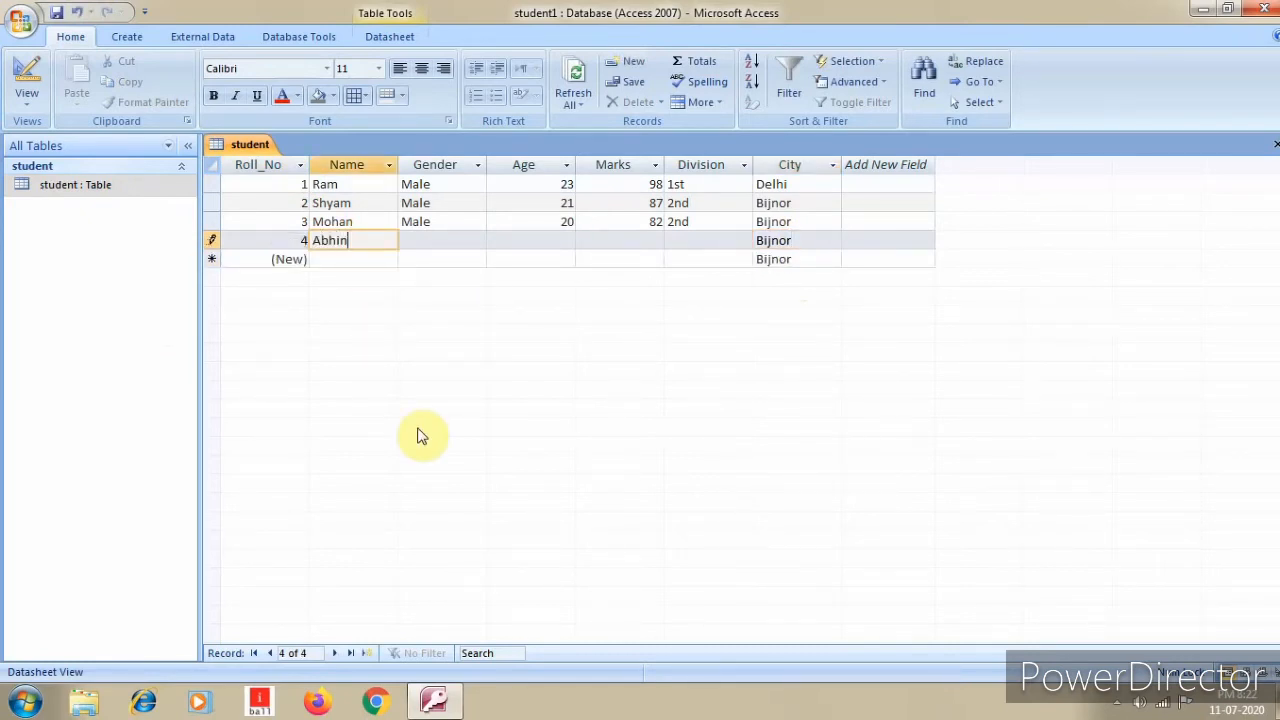
text(av)
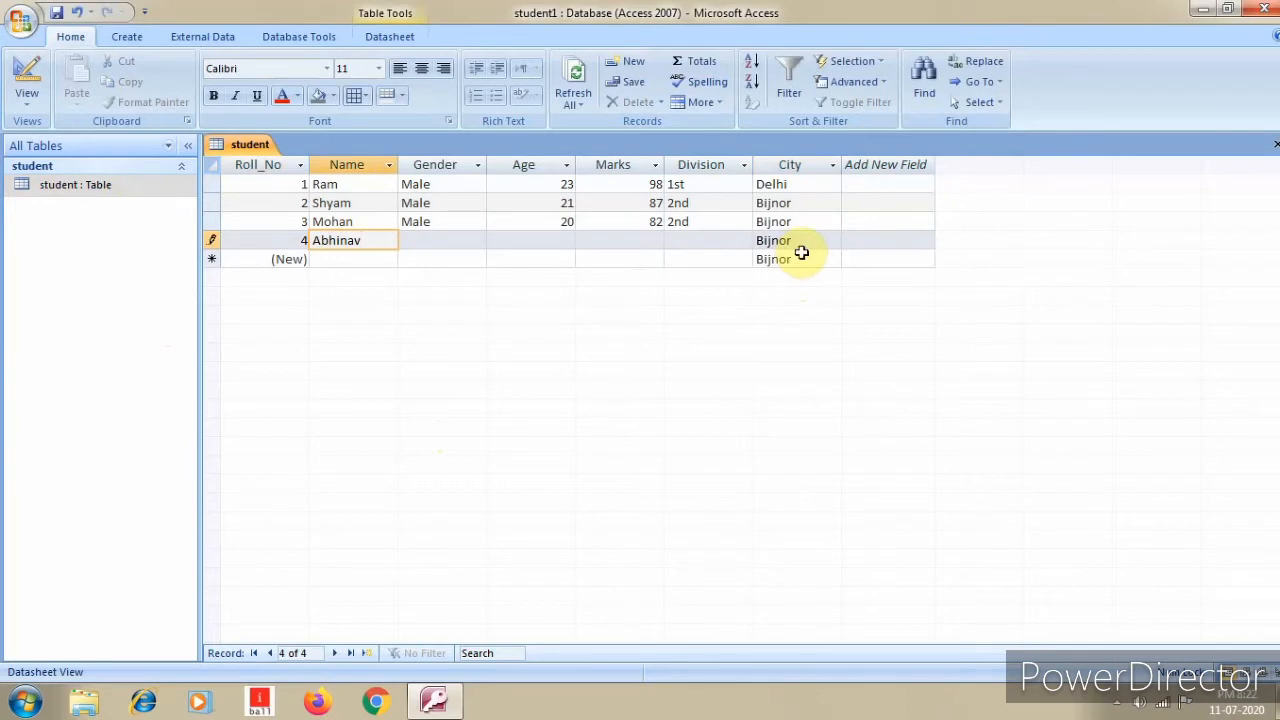
click(1271, 146)
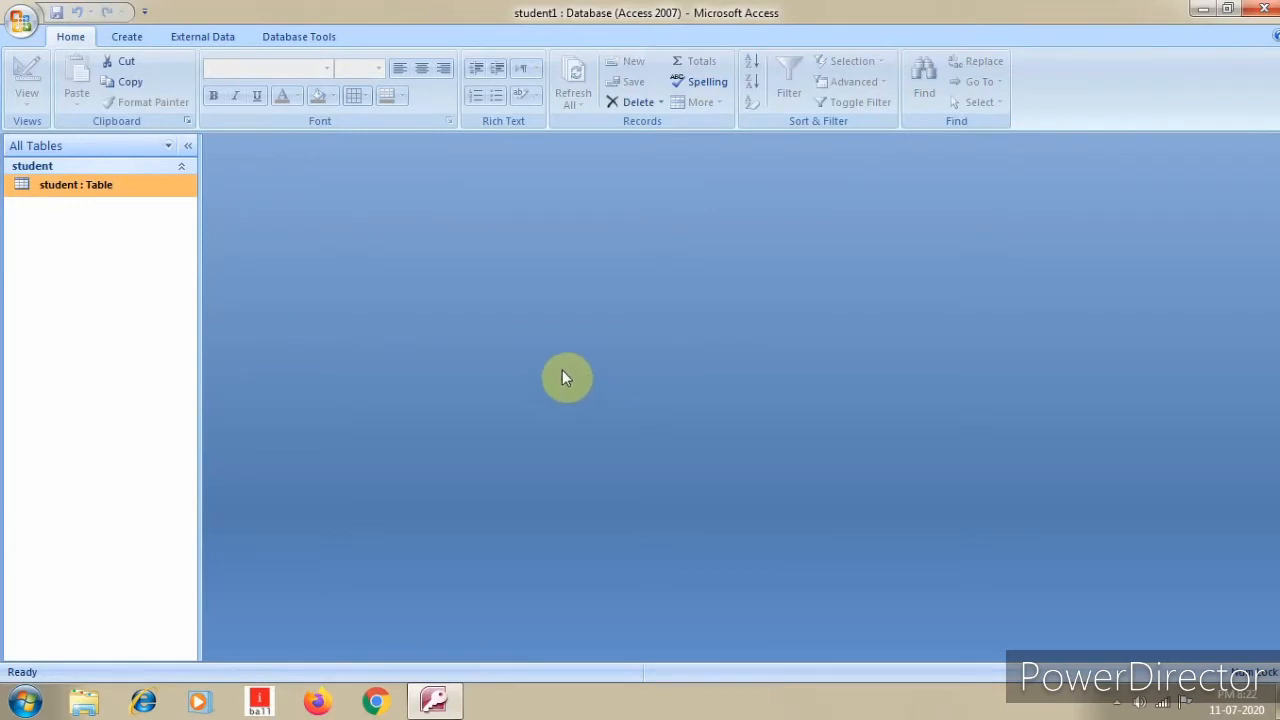
Step: Close the student1 database, open the recent database named student and display its student table
click(18, 22)
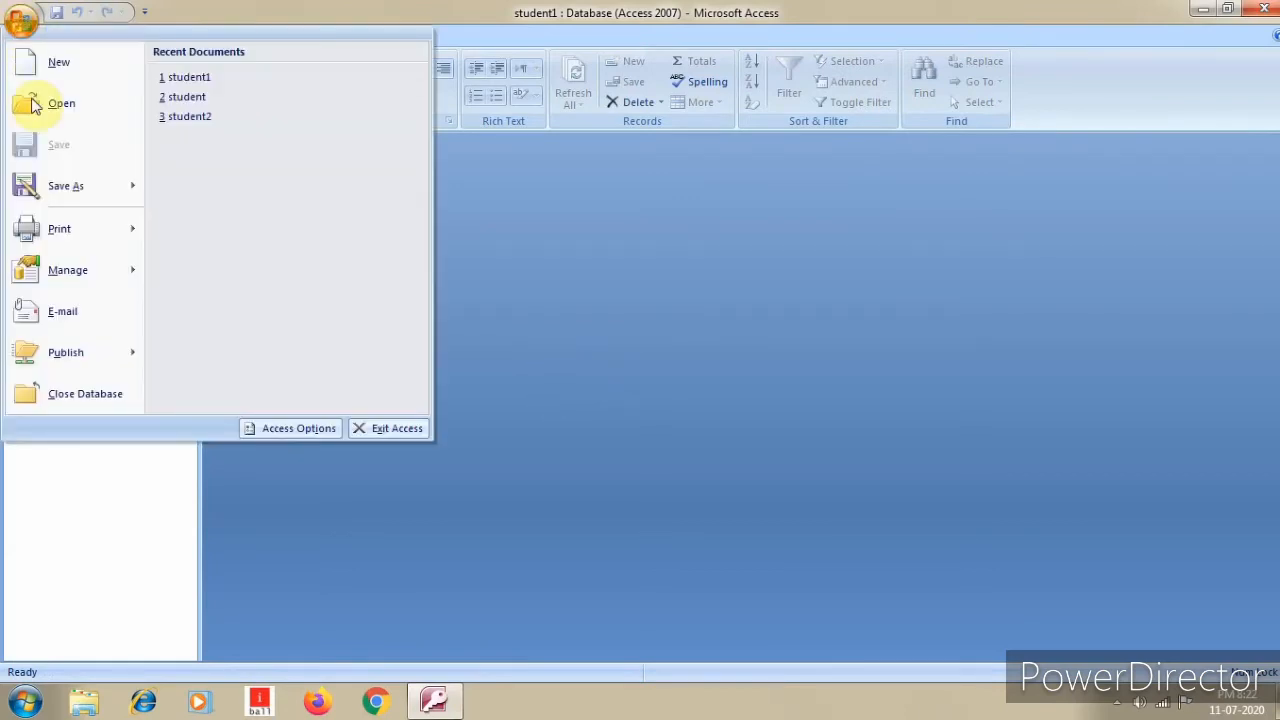
click(84, 403)
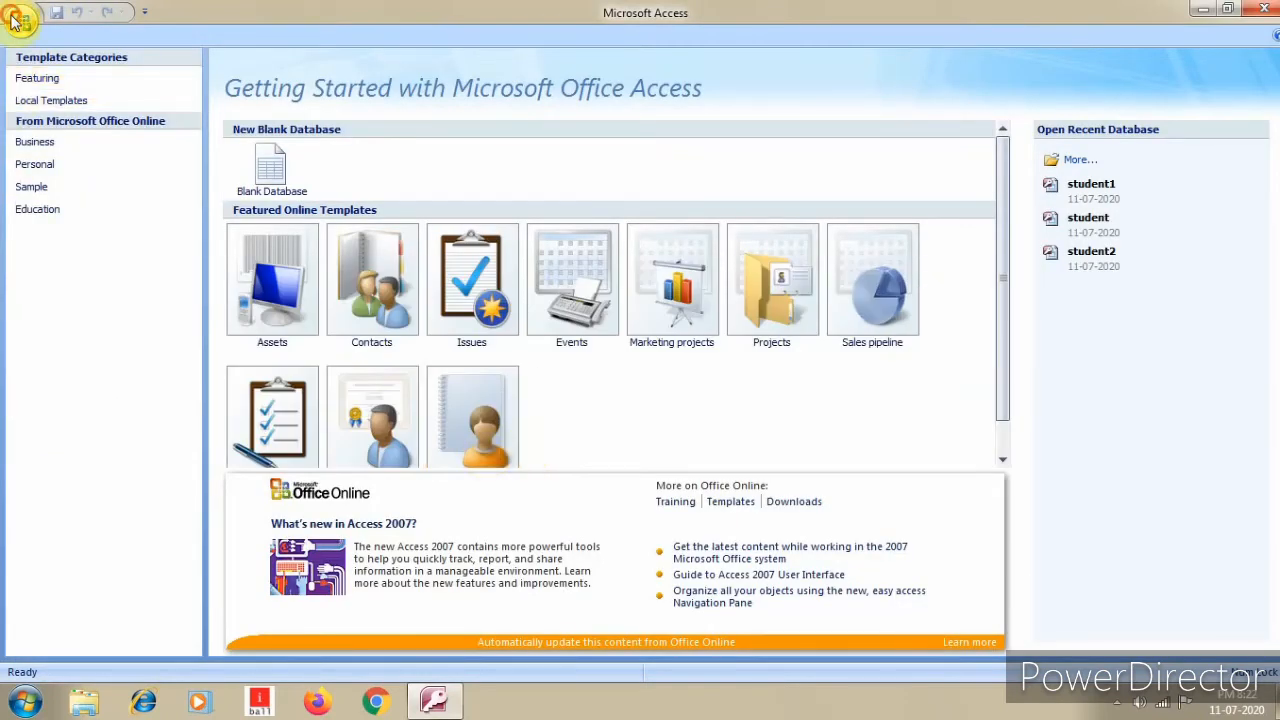
click(20, 20)
click(217, 103)
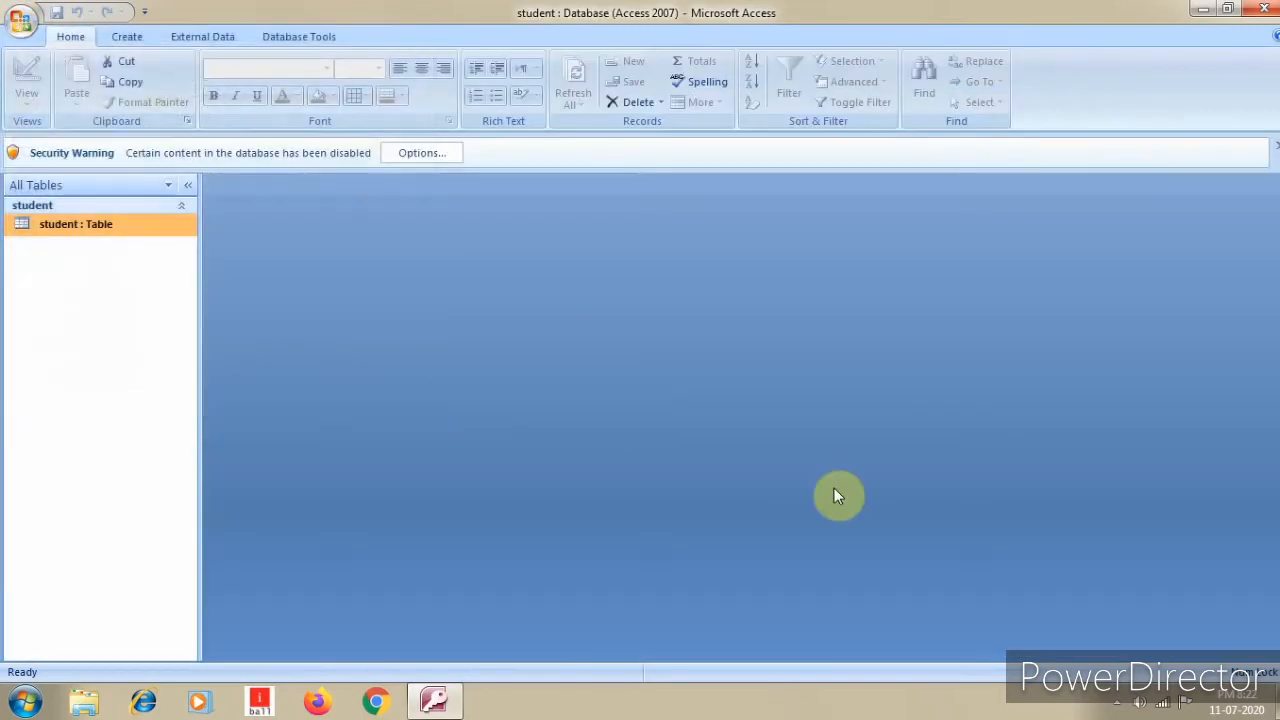
double_click(135, 232)
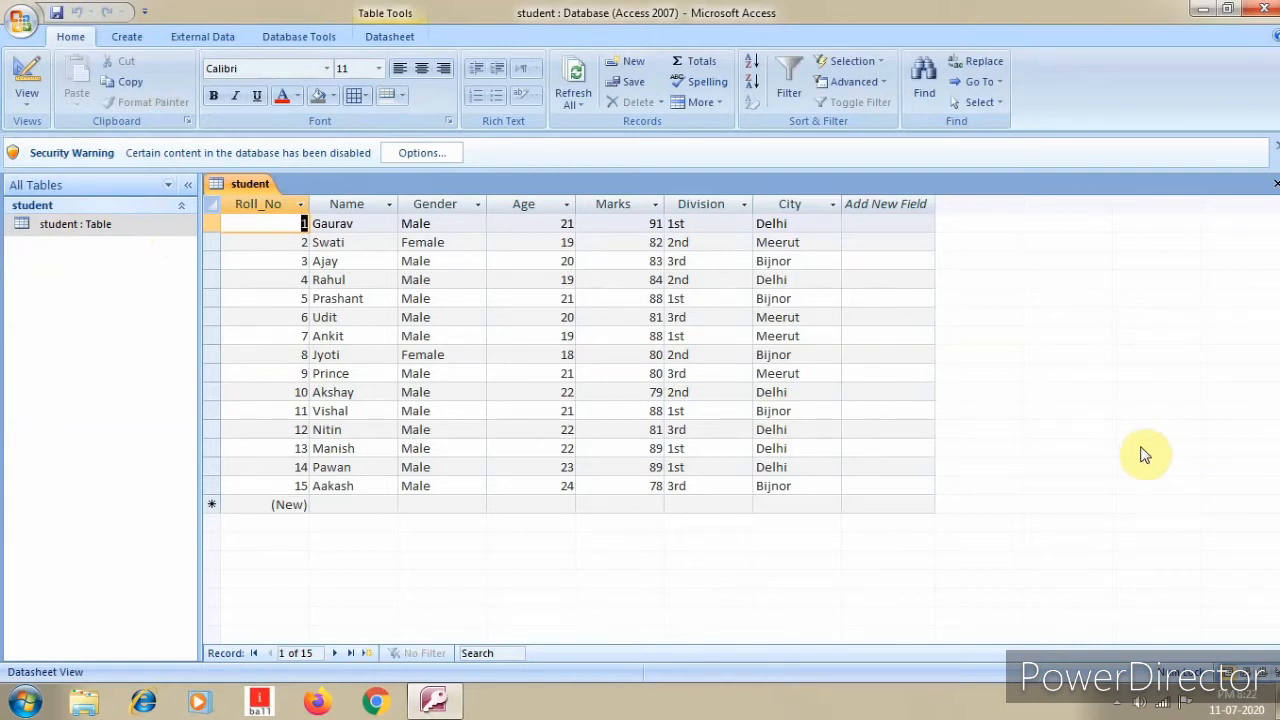
Step: Create a form from the student table and close it, saving it as "student form1"
click(124, 36)
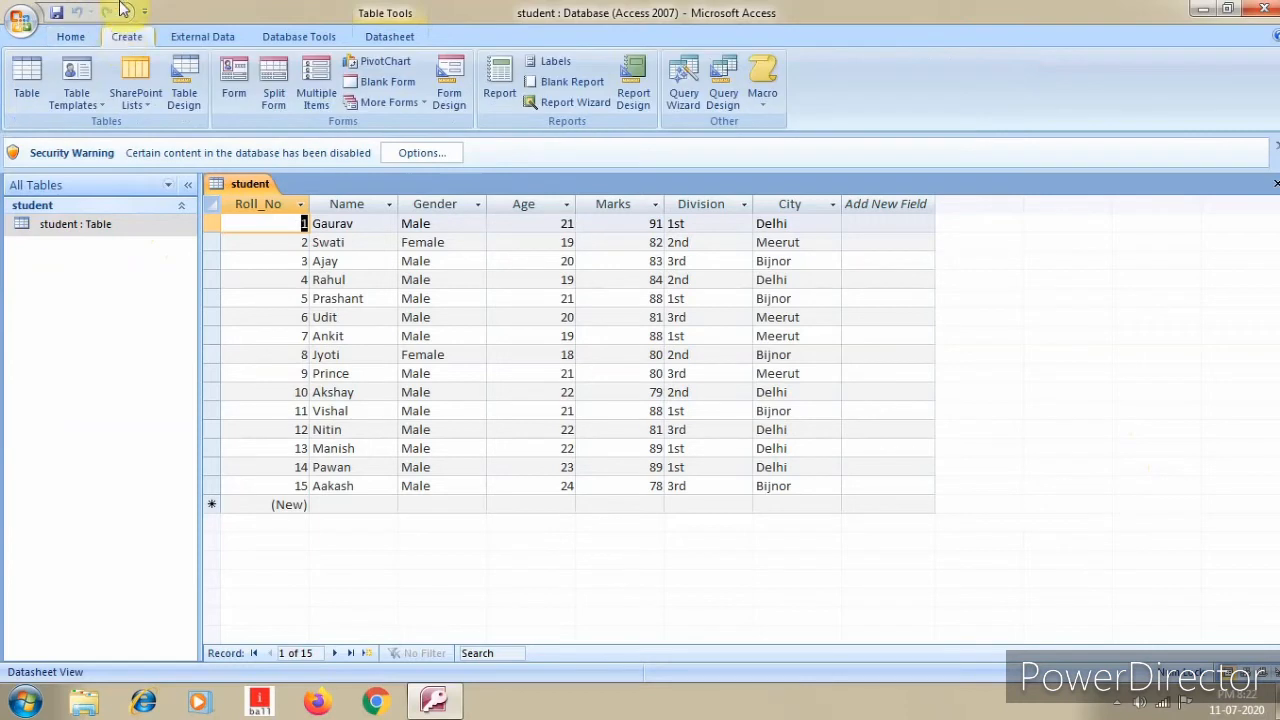
click(233, 110)
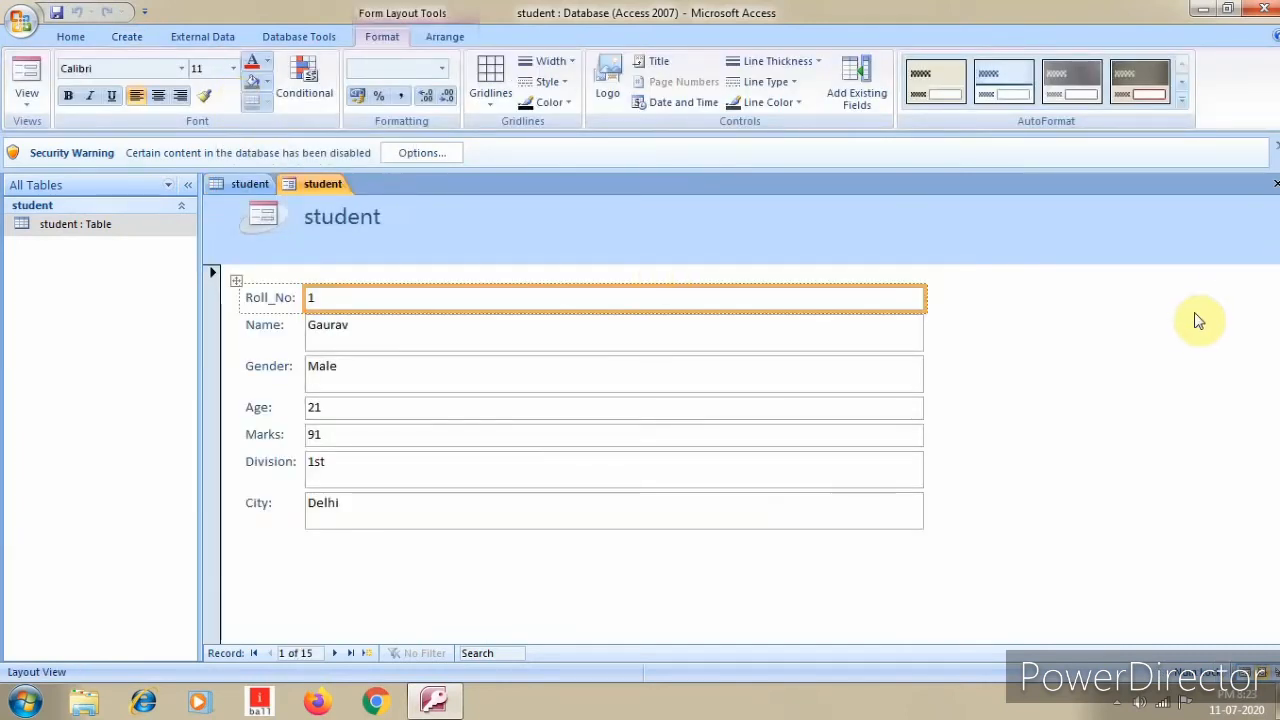
click(1275, 184)
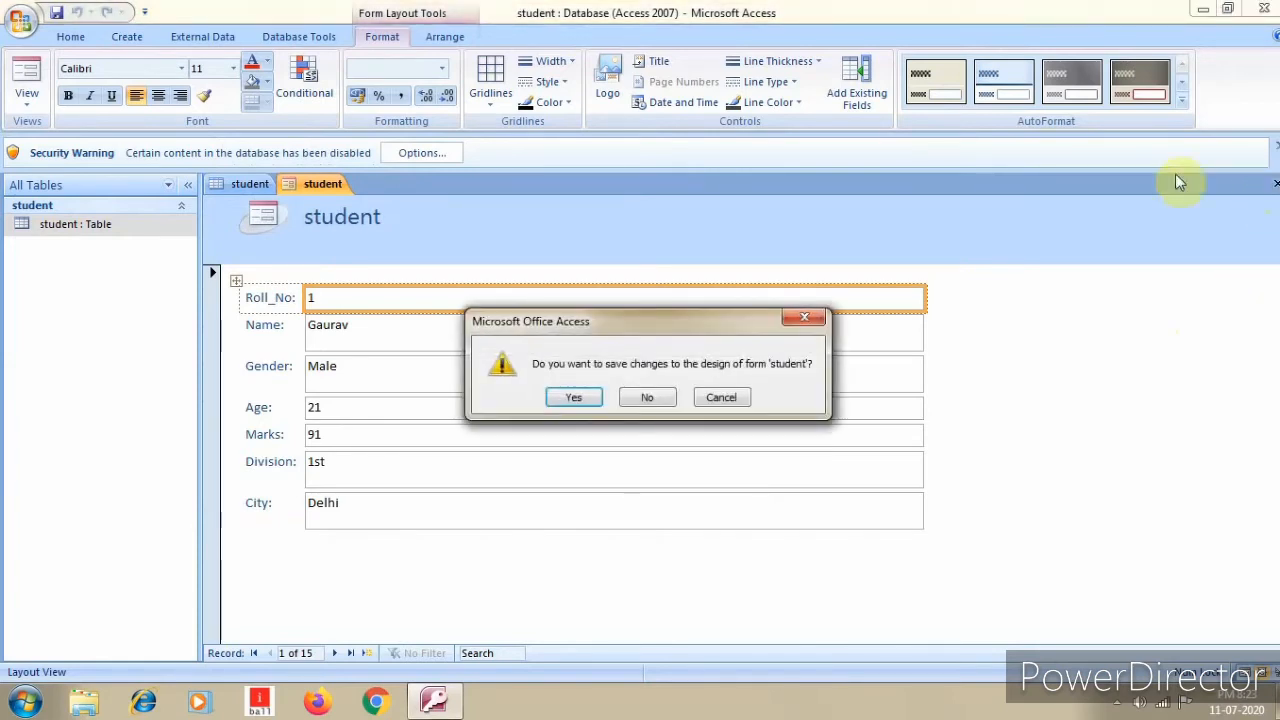
click(575, 397)
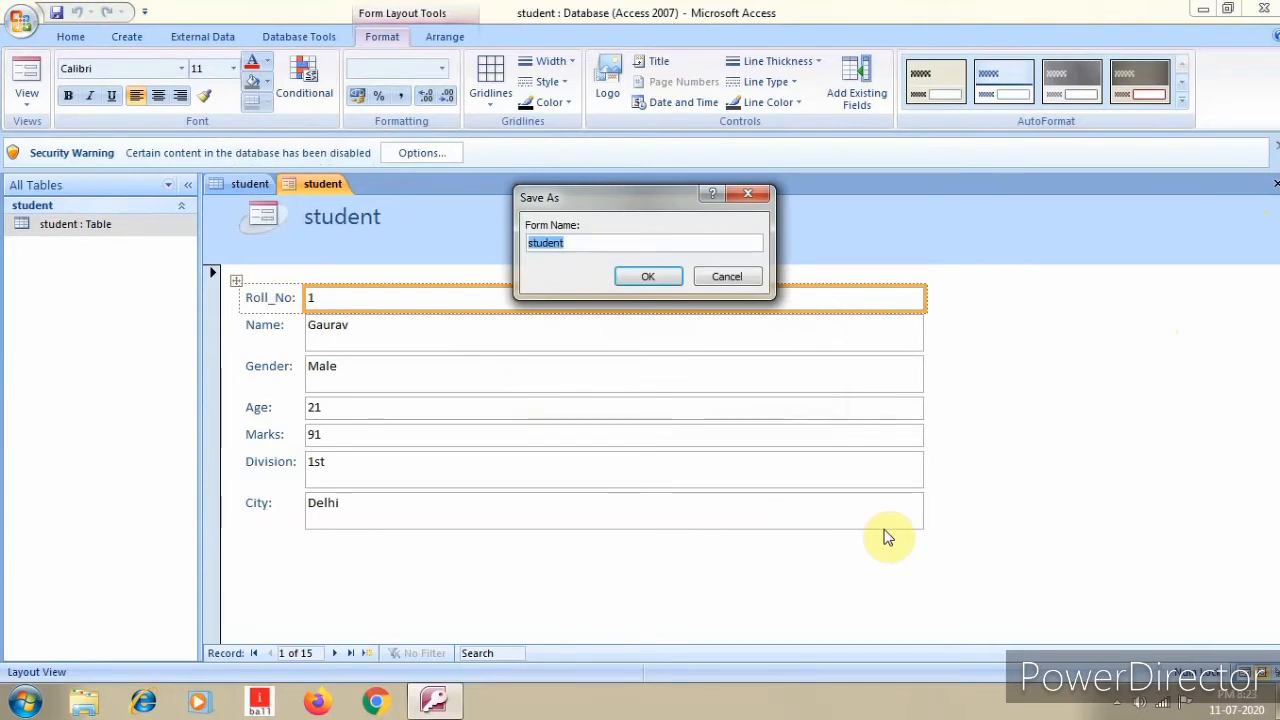
key(End)
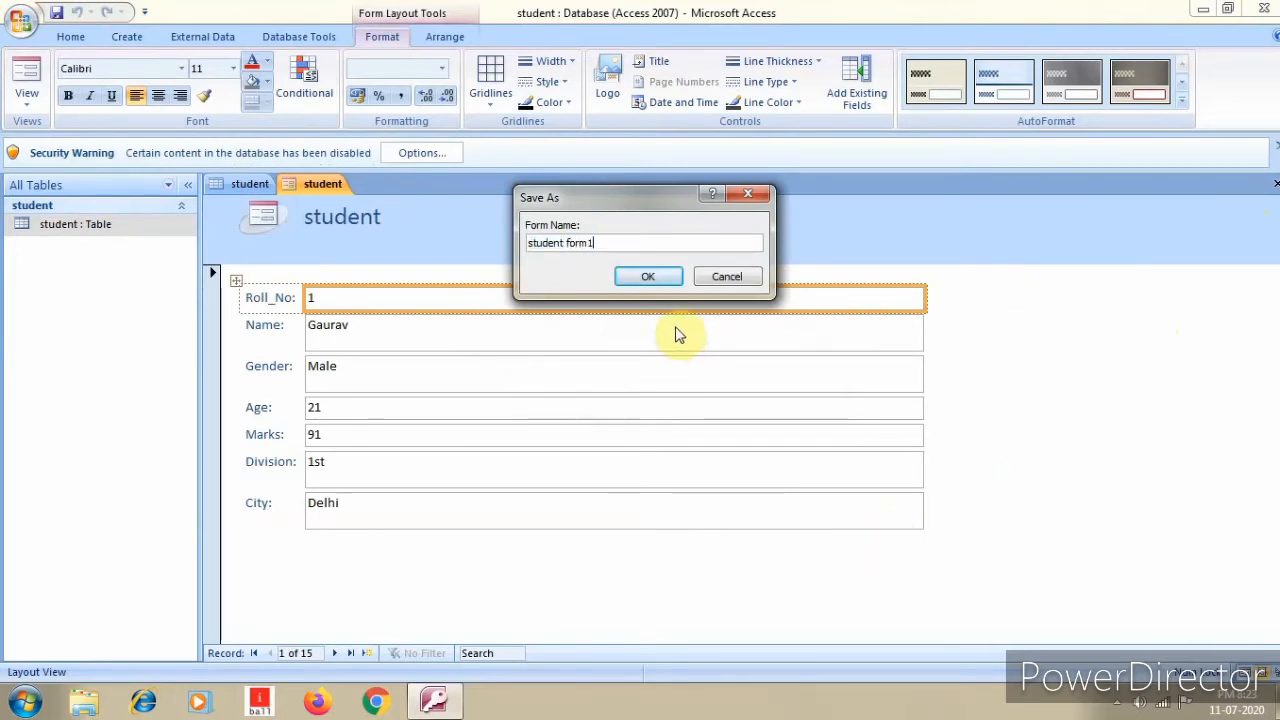
click(648, 276)
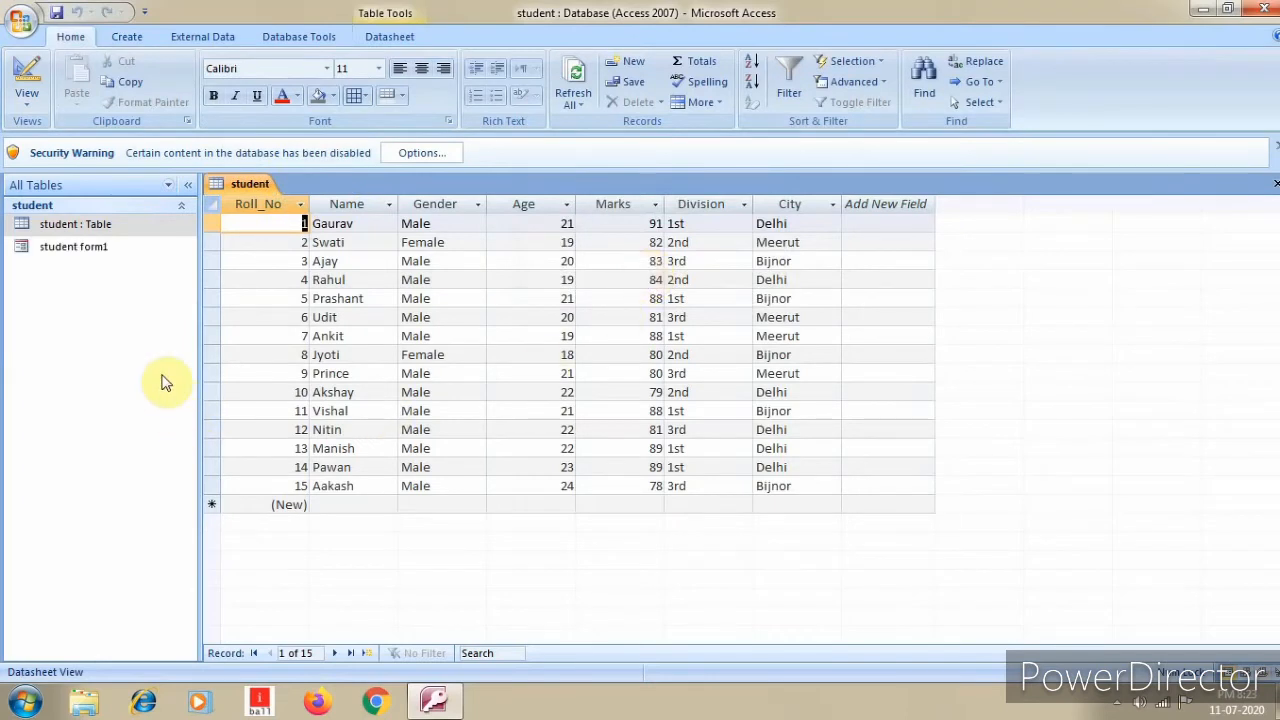
Step: Open student form1 and browse its records one by one, ending on the last record
double_click(105, 249)
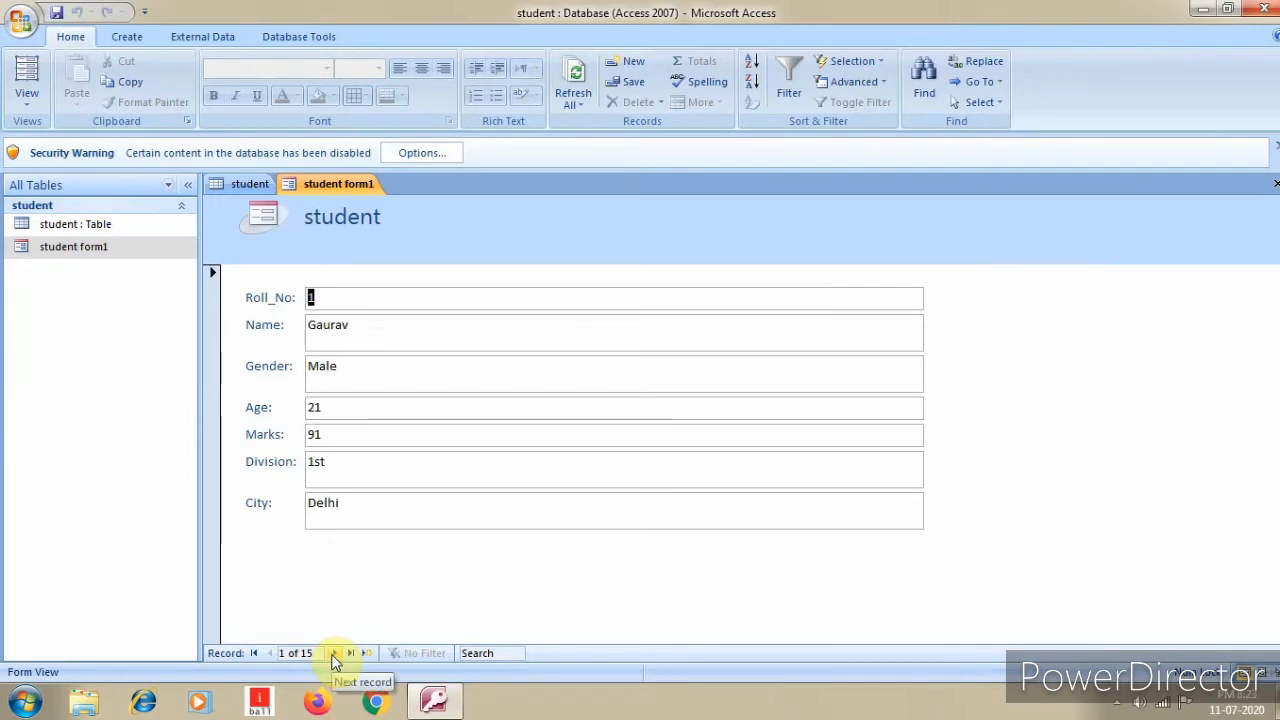
click(334, 653)
click(334, 653)
click(334, 653)
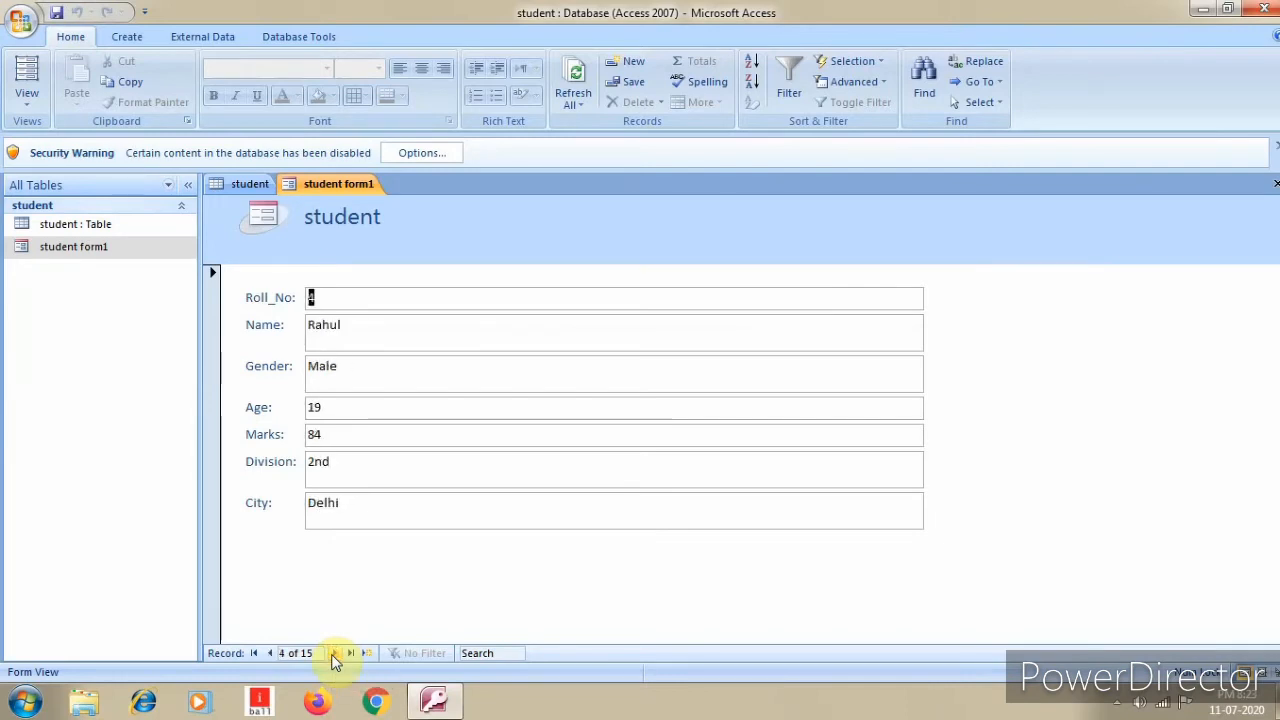
click(334, 653)
click(334, 653)
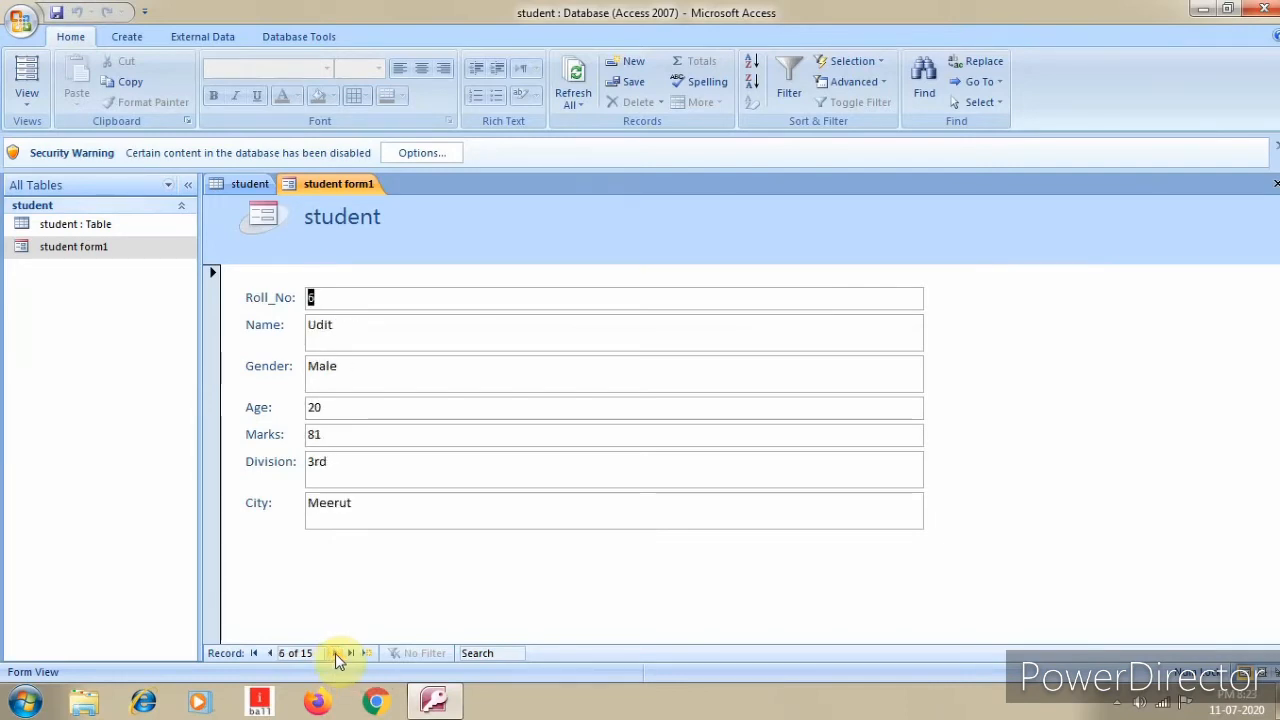
click(349, 655)
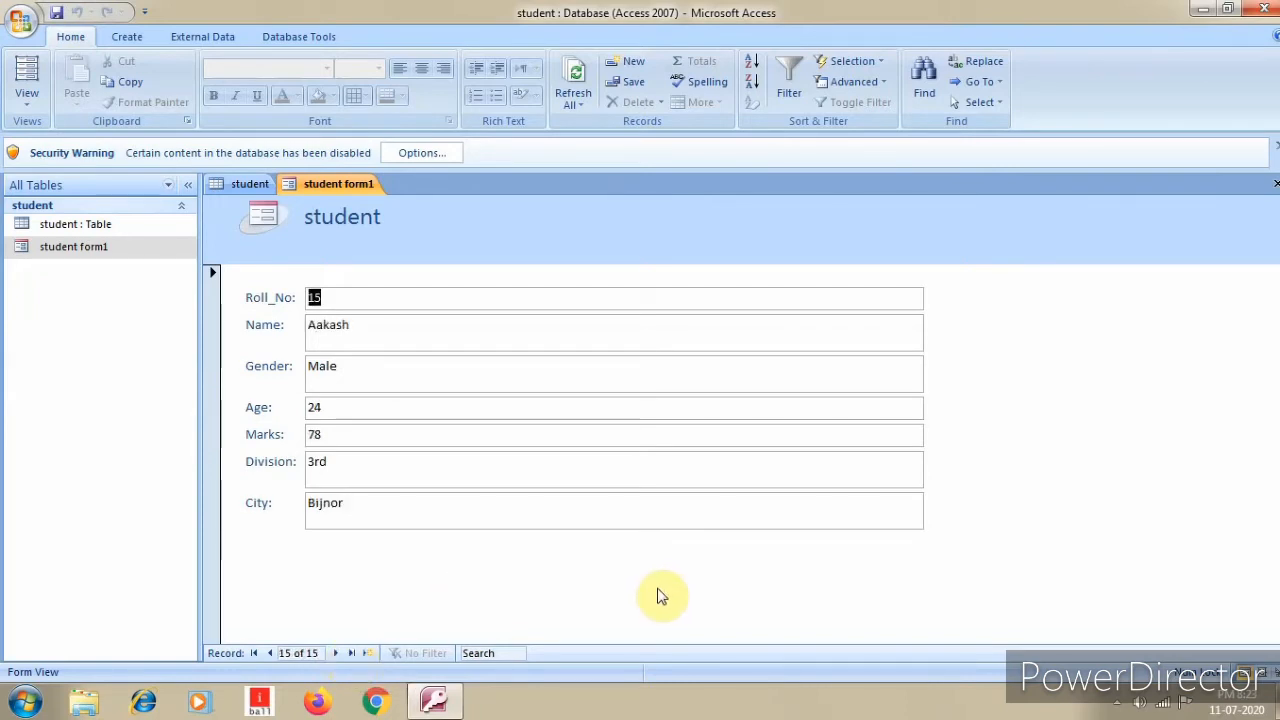
Step: Advance through all fields of the last record in student form1 to reach a new blank record
key(Tab)
key(Tab)
key(Tab)
key(Tab)
key(Tab)
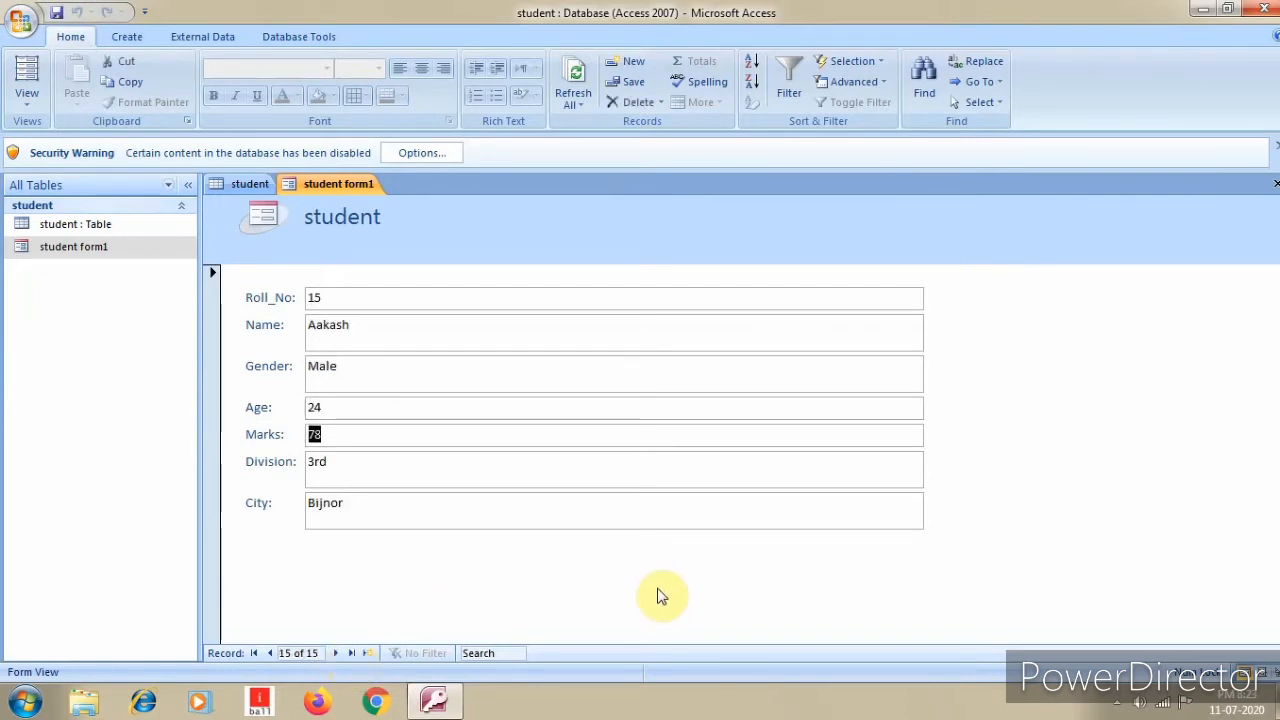
key(Tab)
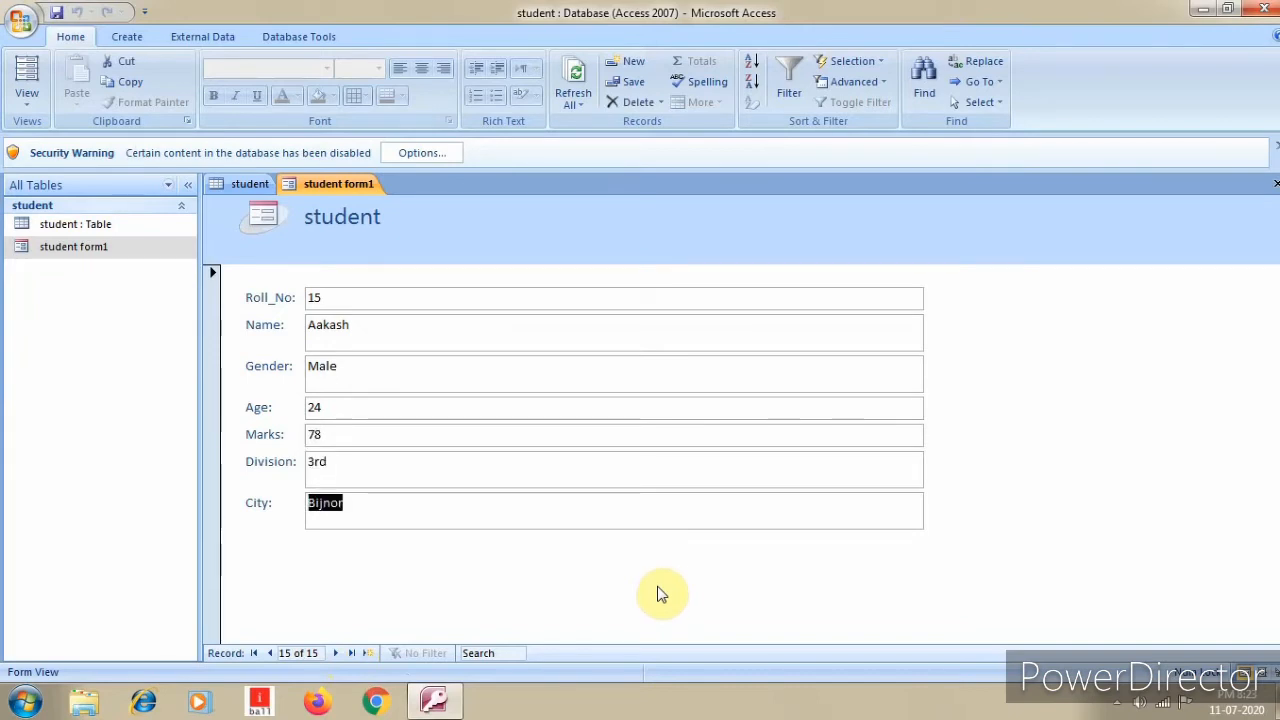
key(Tab)
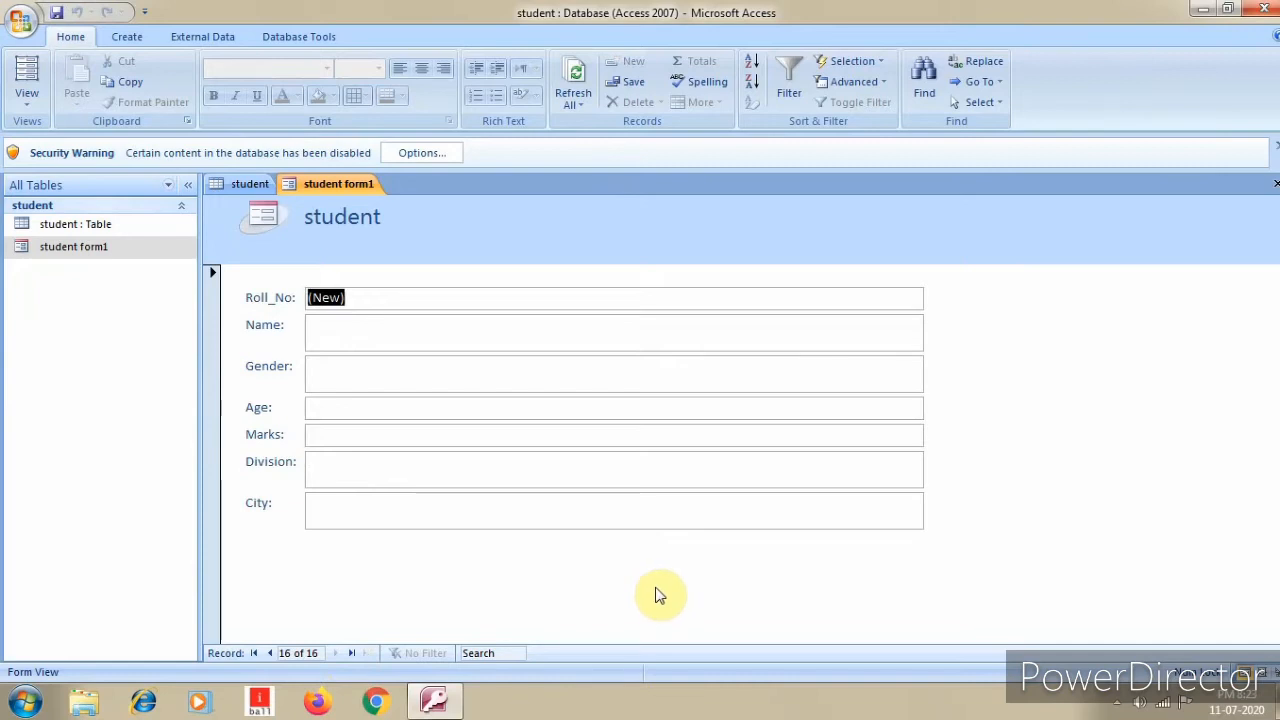
Step: Close student form1 and start the Form Wizard for the student table
click(1270, 184)
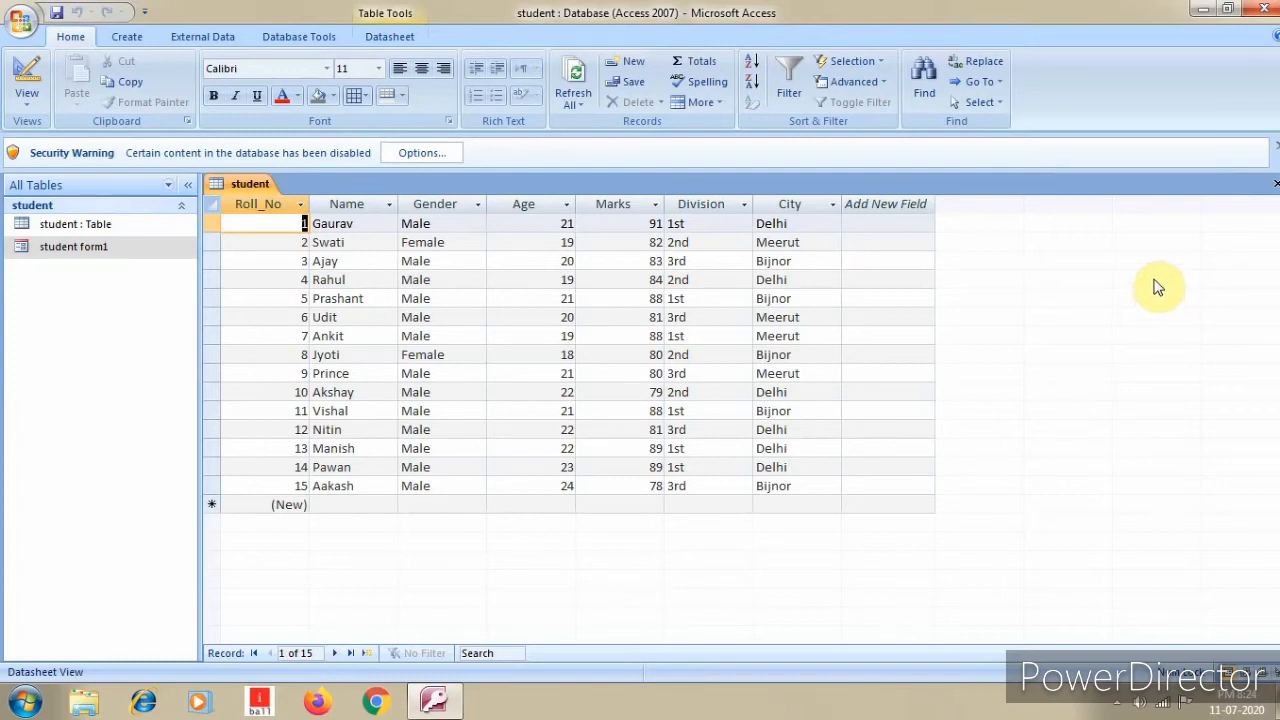
click(123, 34)
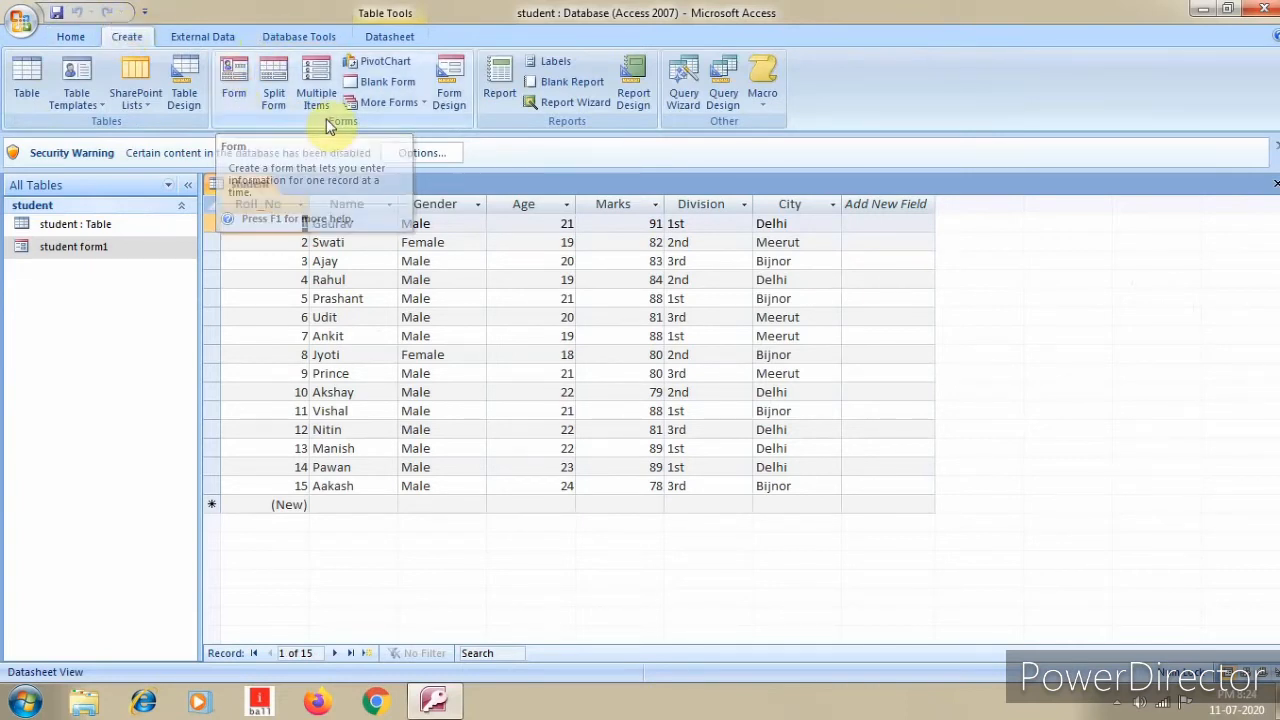
click(389, 103)
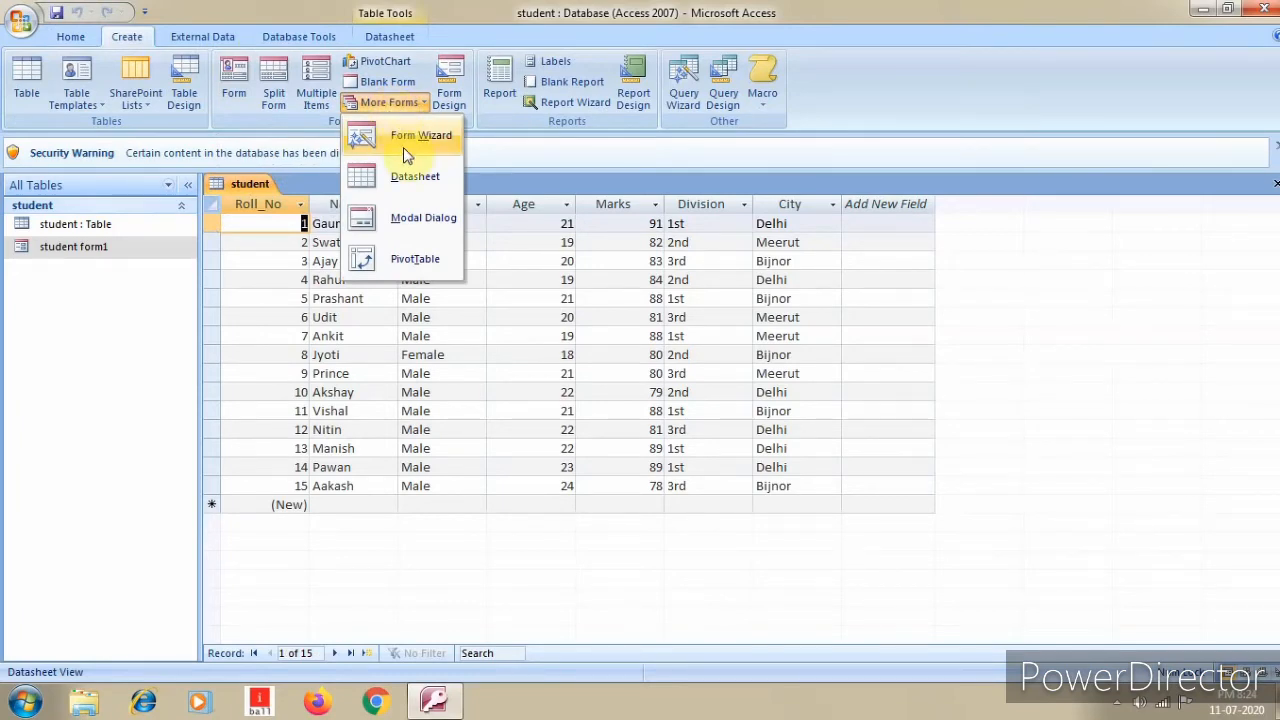
click(405, 140)
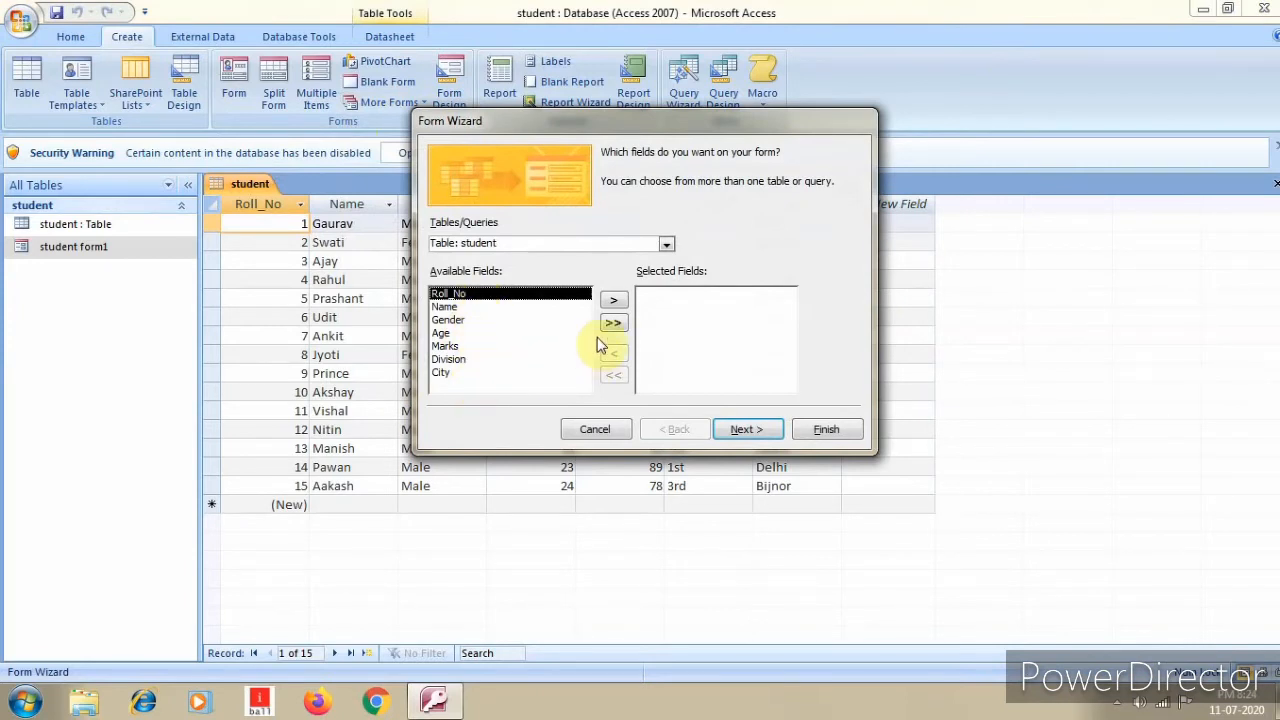
Step: Add the Roll_No, Name, Gender and Age fields to the form's selected fields and remove them all again
click(616, 302)
click(616, 302)
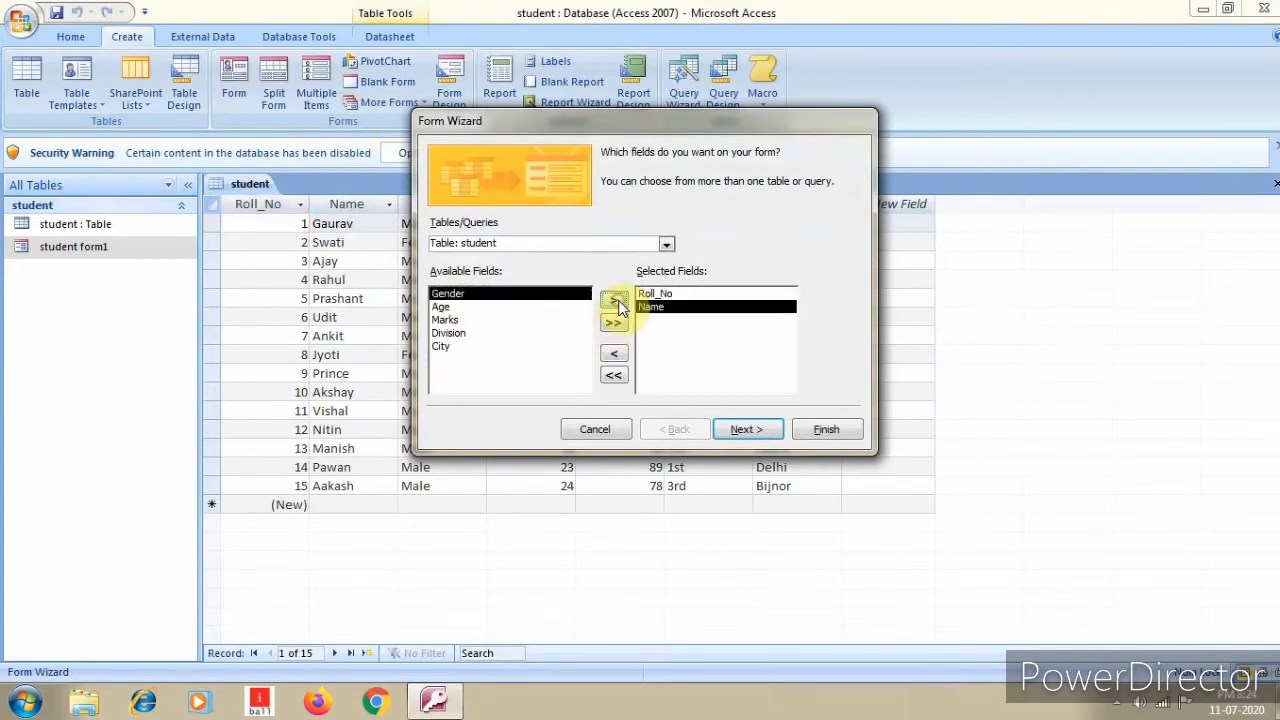
click(616, 302)
click(616, 302)
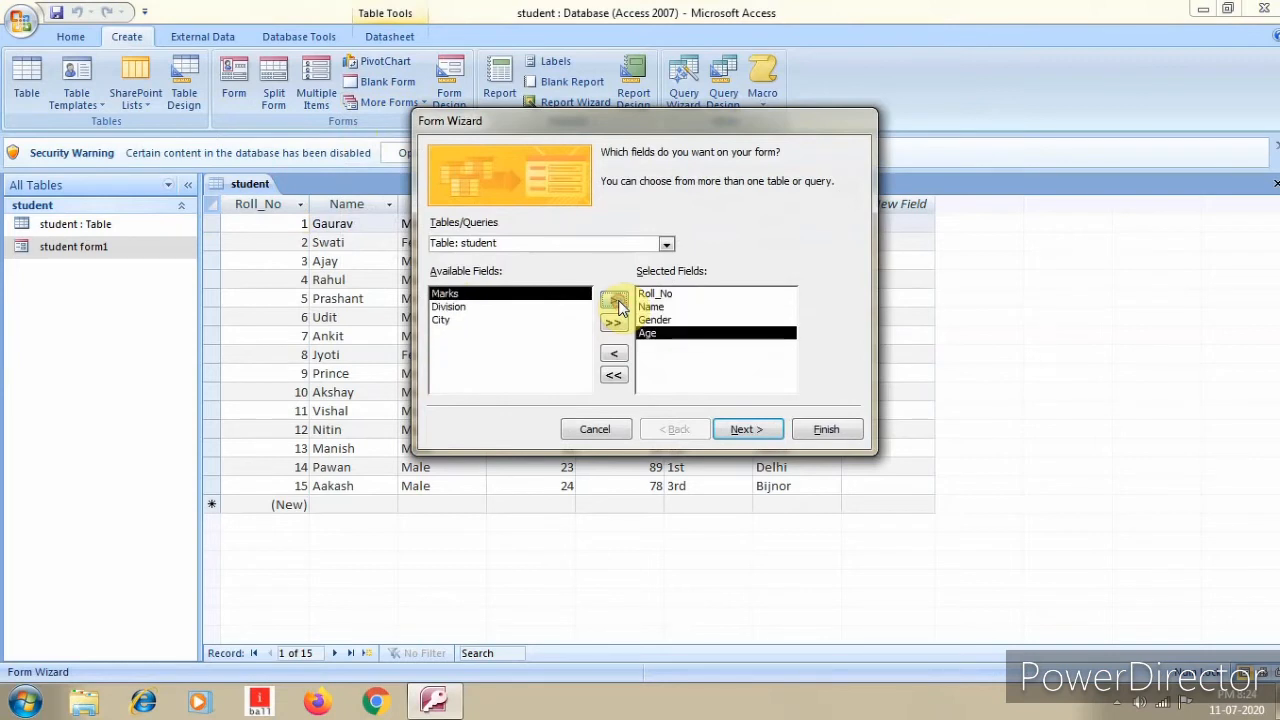
click(620, 355)
click(616, 355)
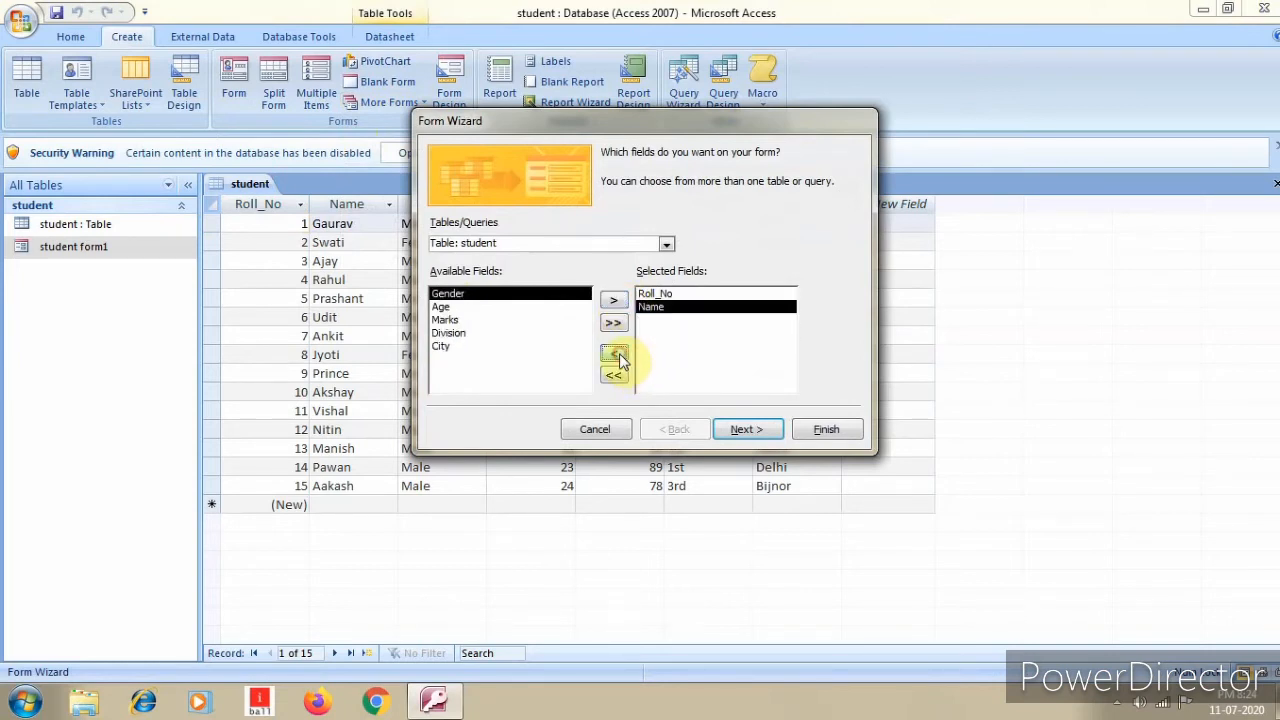
click(616, 355)
click(616, 355)
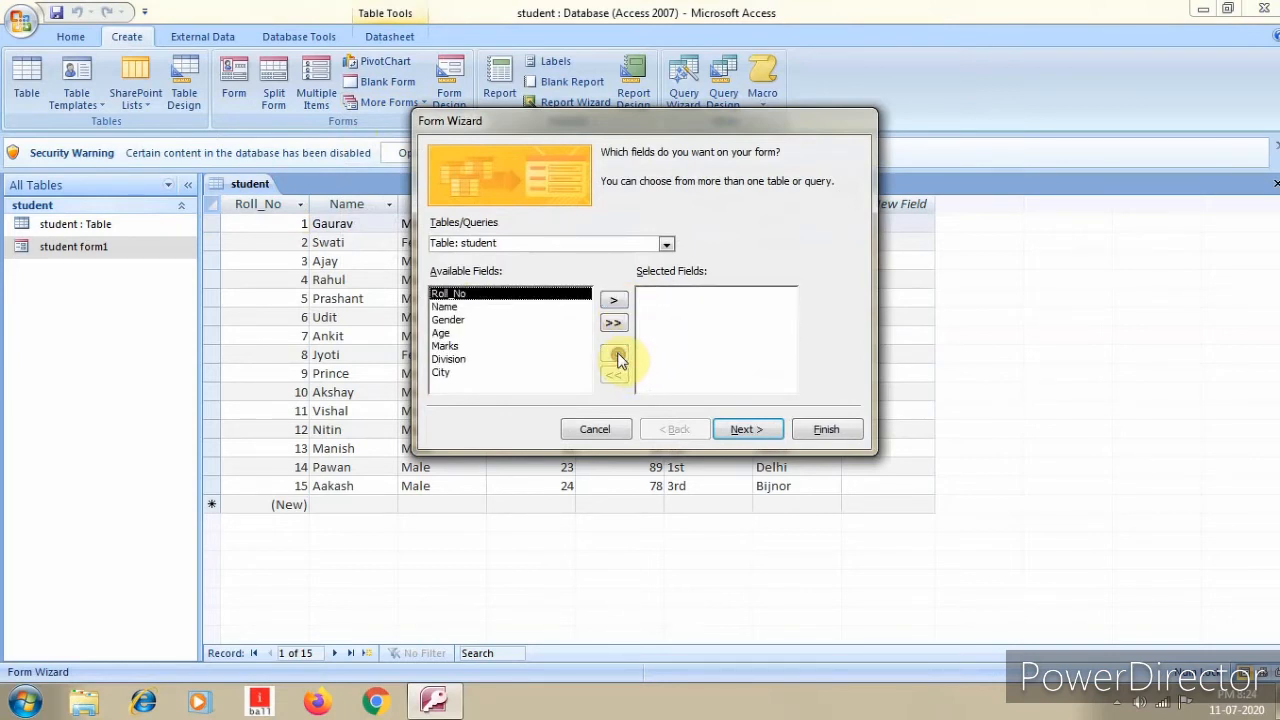
Step: Include the Roll_No, Name and City fields in the form and continue to the layout choice
click(613, 302)
click(612, 302)
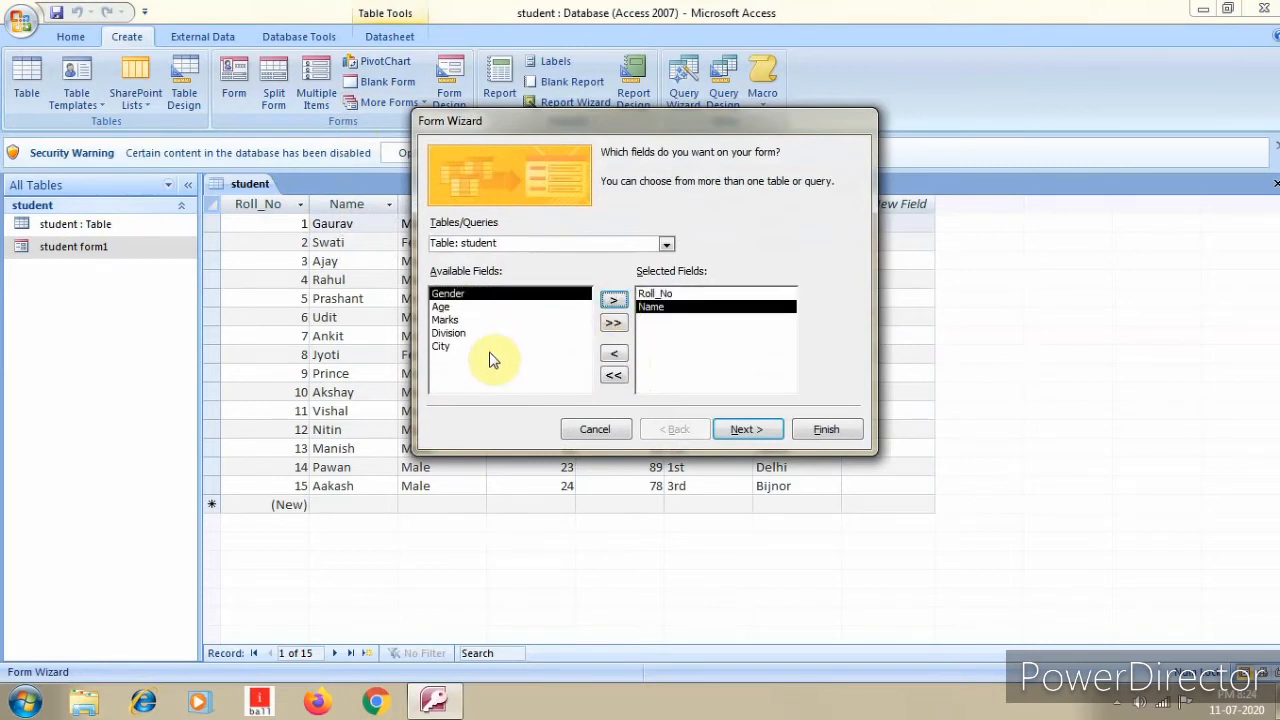
click(484, 352)
click(613, 300)
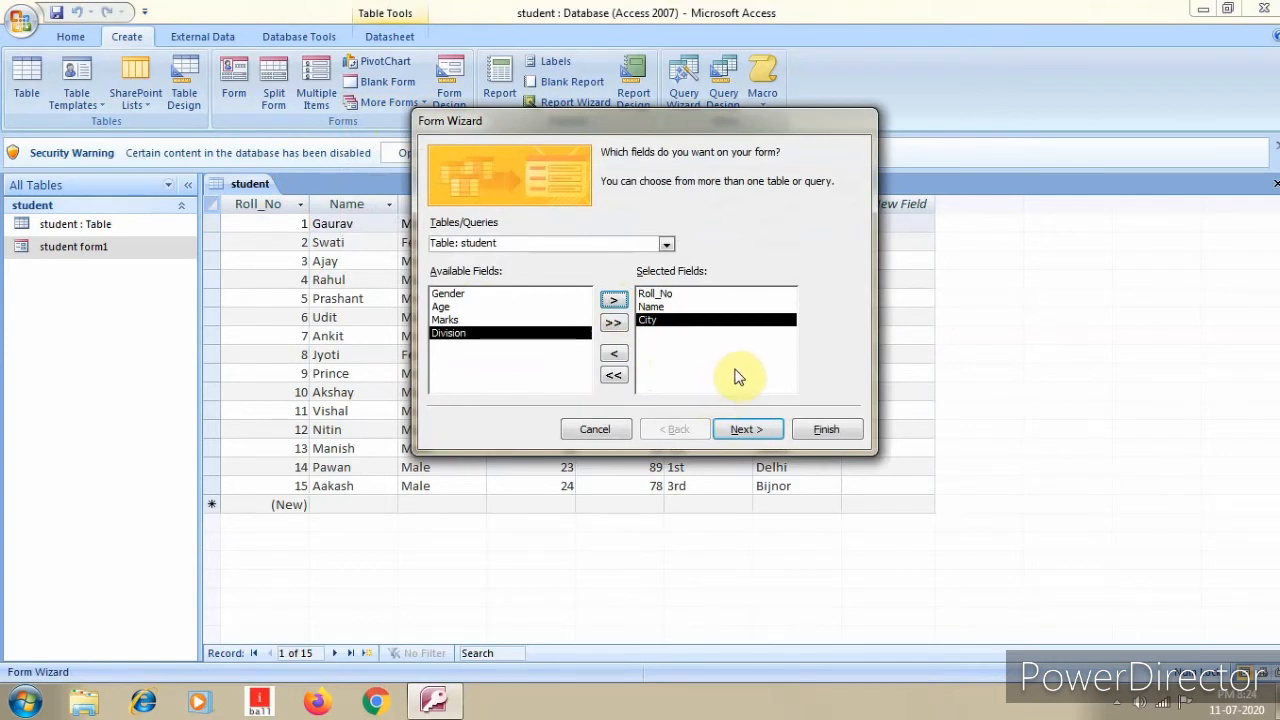
click(762, 427)
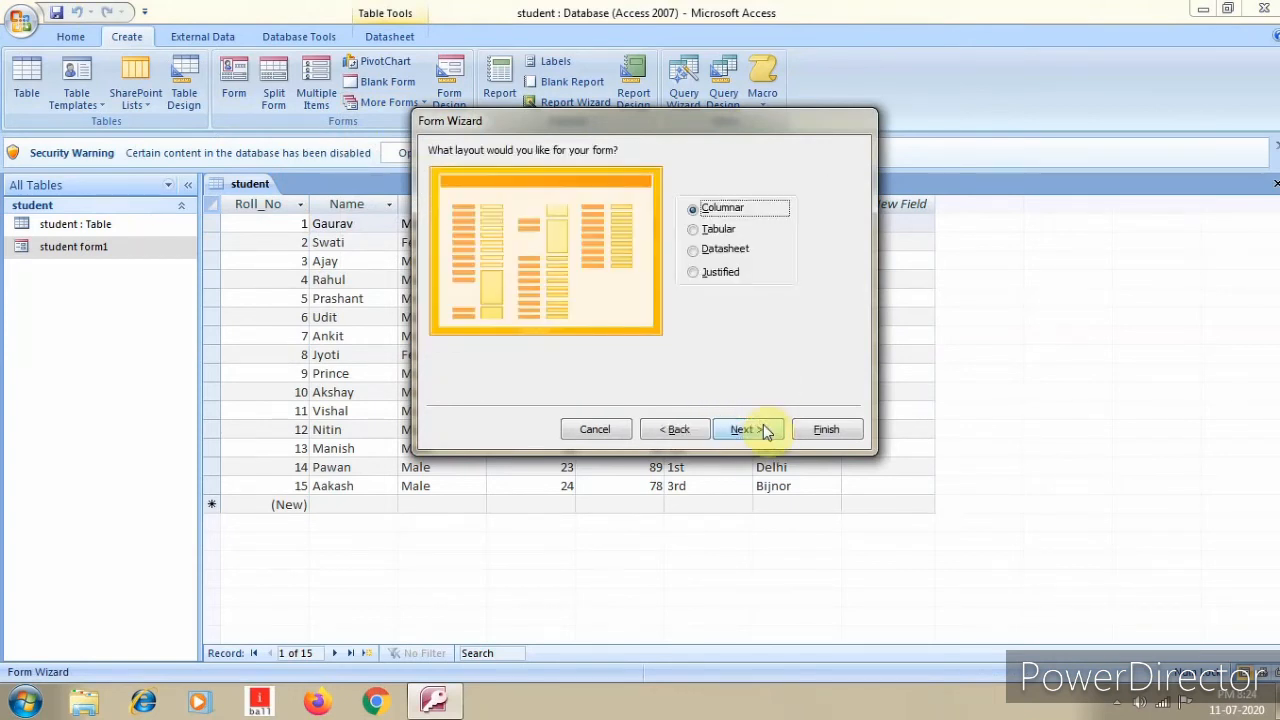
Step: Give the form the Tabular layout and the Median style, and finish the wizard
click(722, 233)
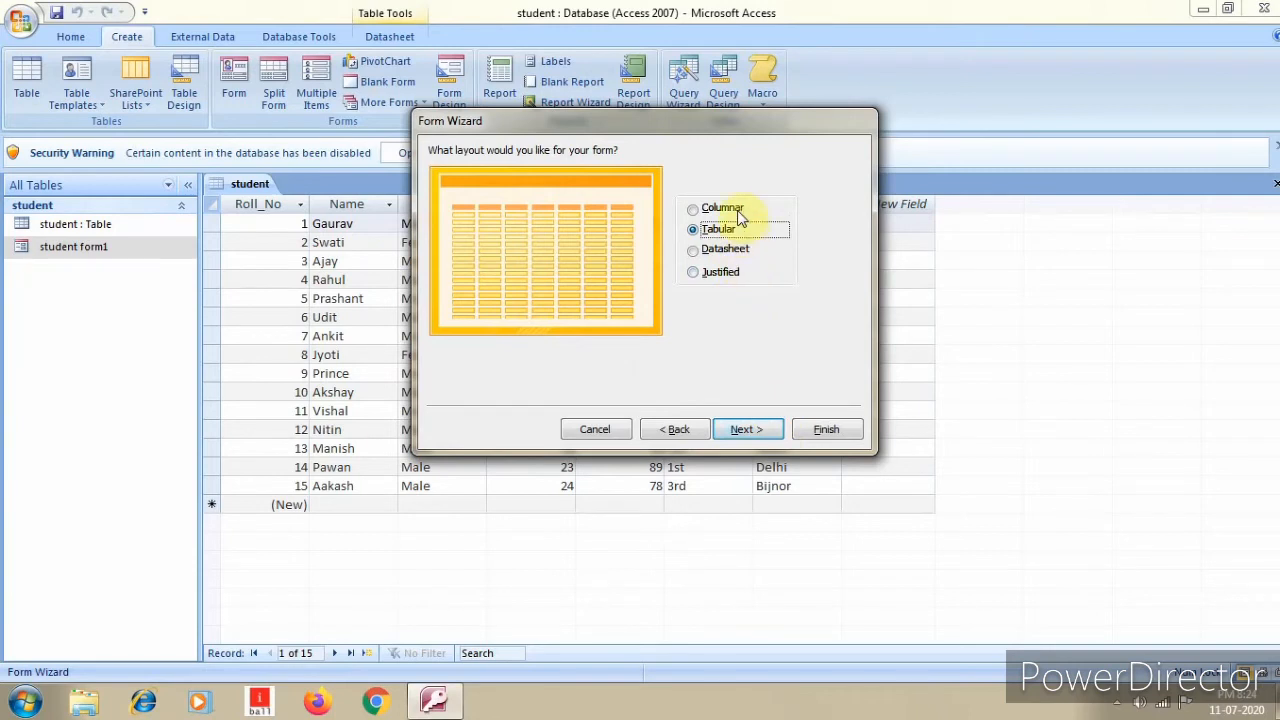
click(728, 210)
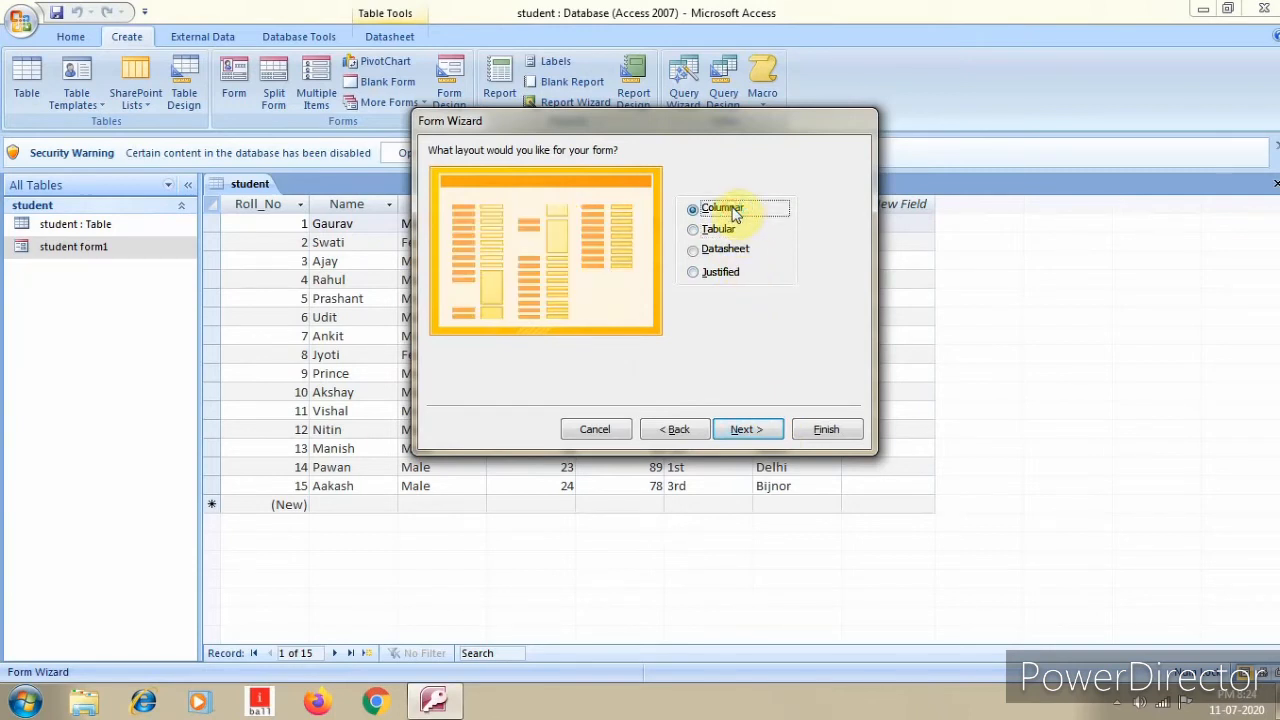
click(727, 233)
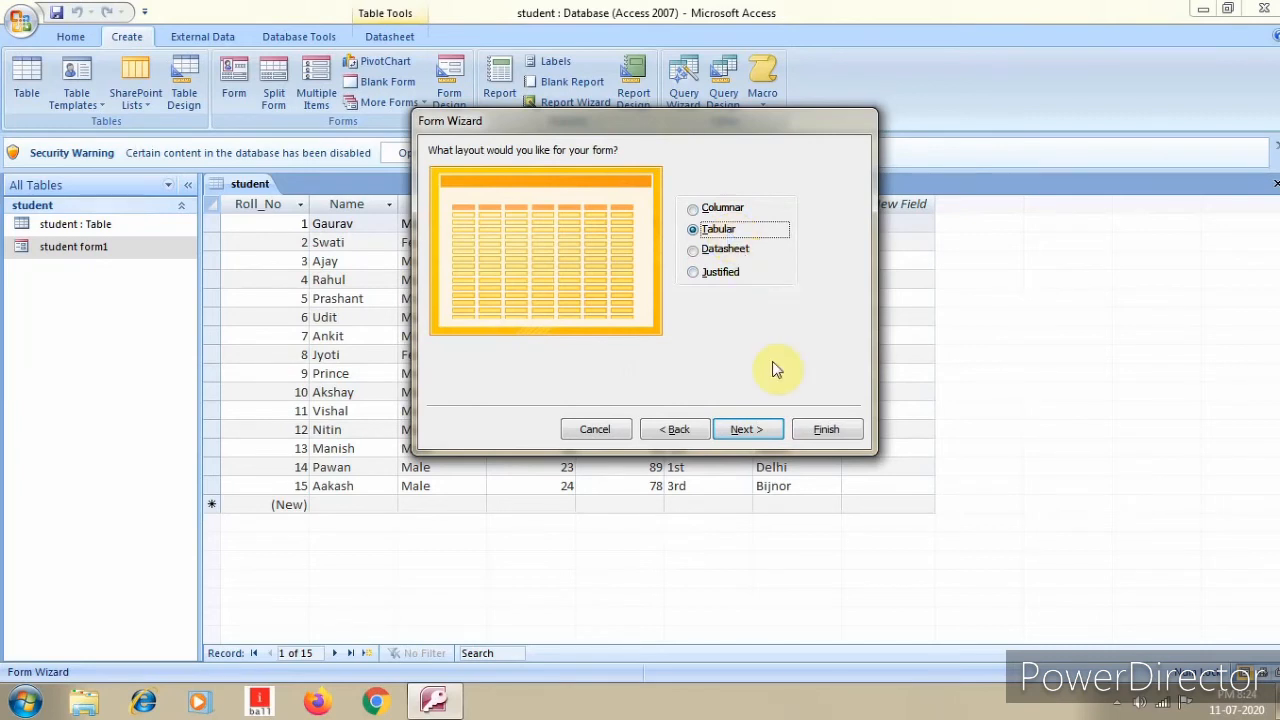
click(766, 430)
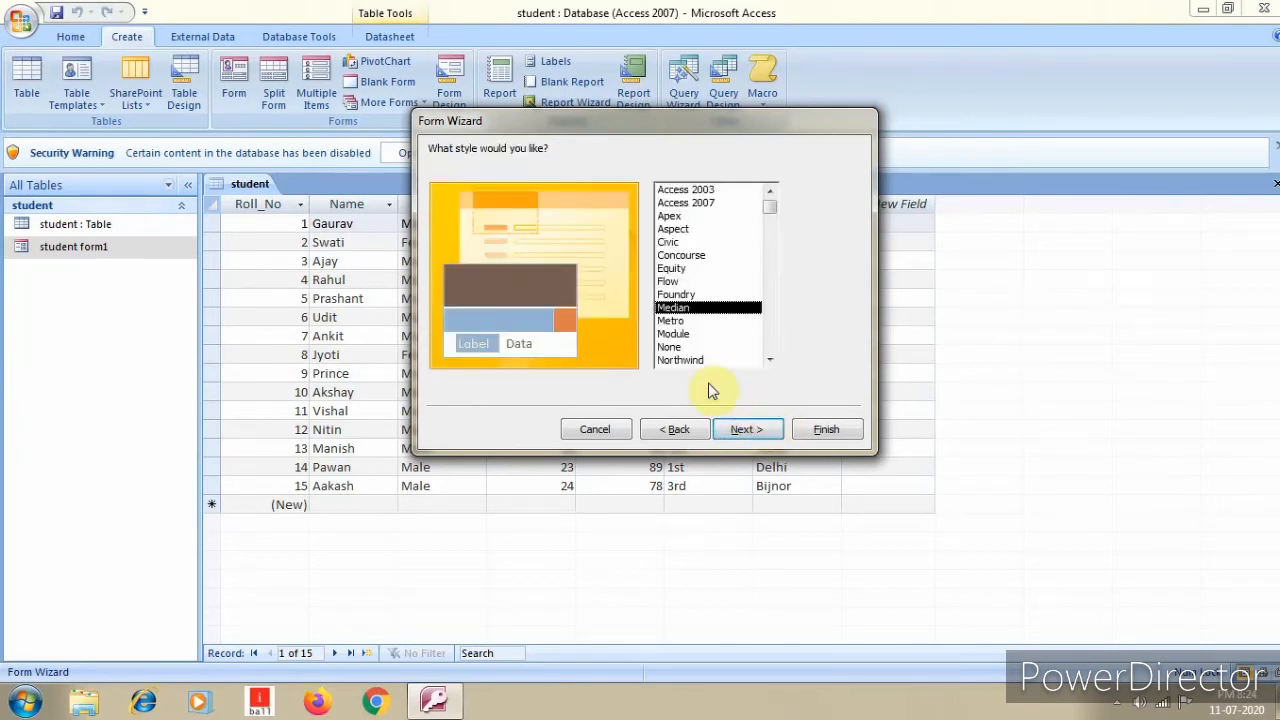
click(676, 321)
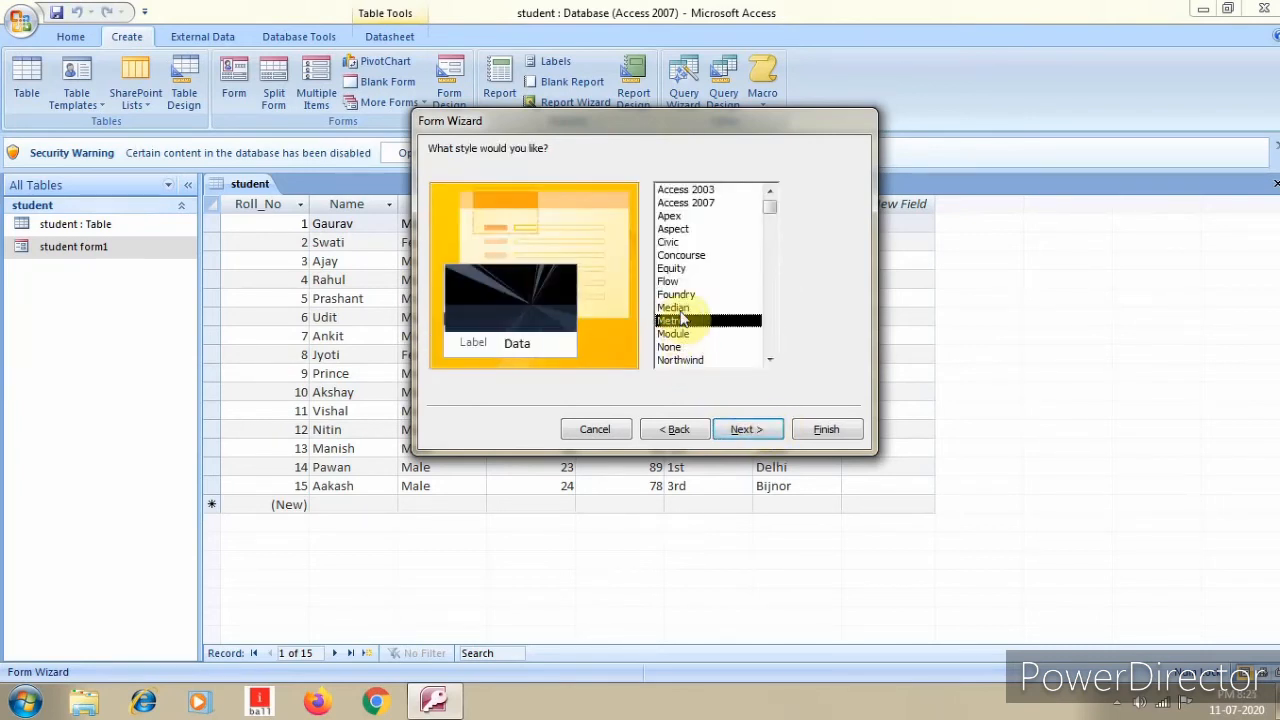
click(700, 308)
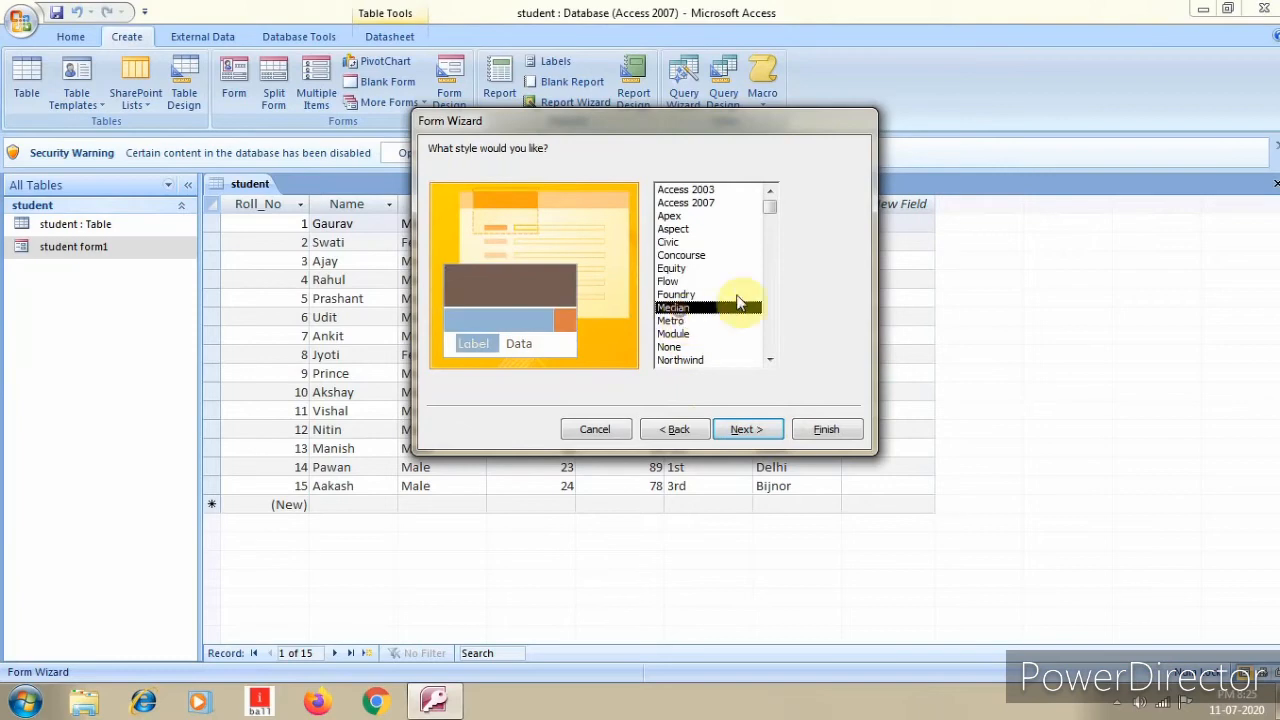
click(827, 432)
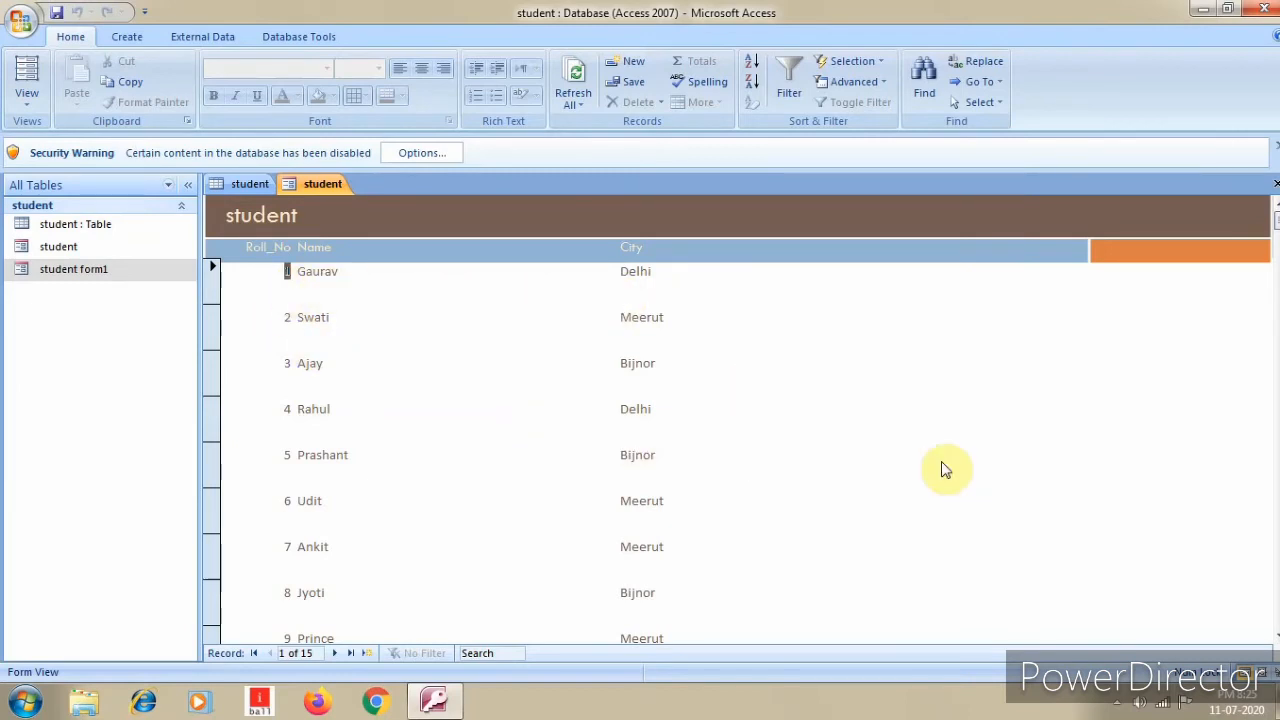
Step: Set the first record's City to Bijnor in the new tabular form, and close the form and the Field List
key(Tab)
key(Tab)
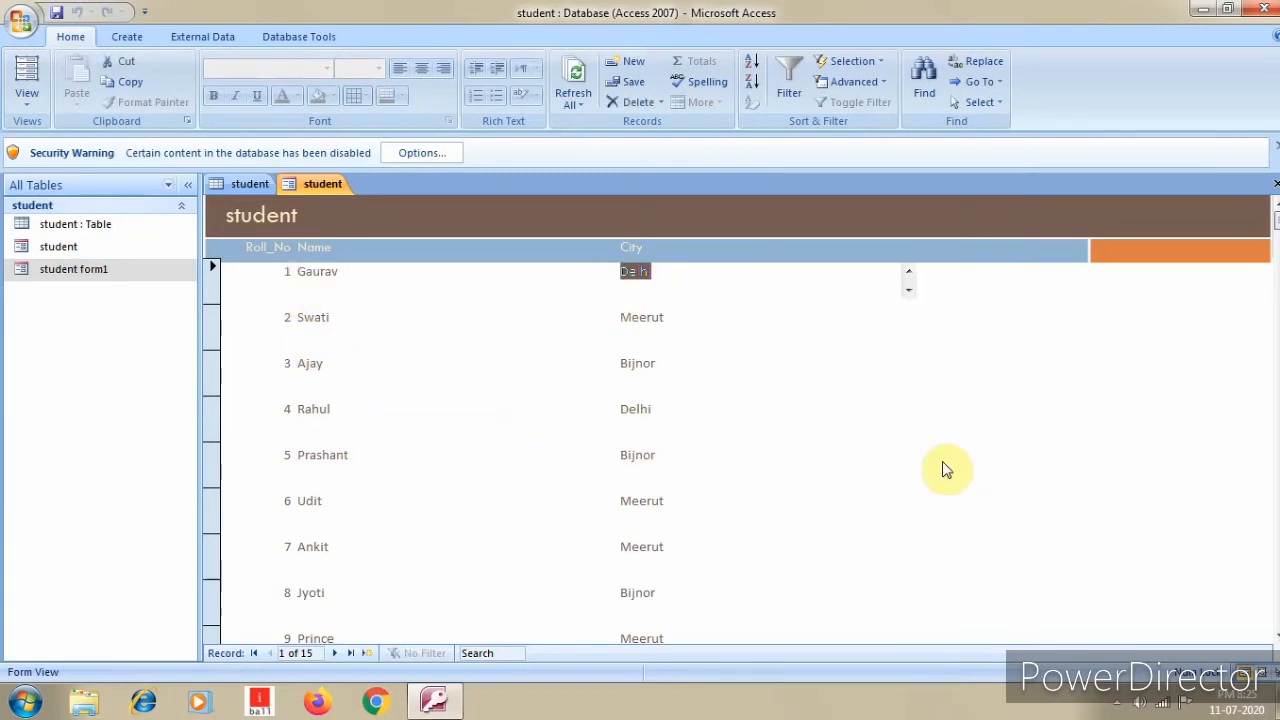
text(Bijnor)
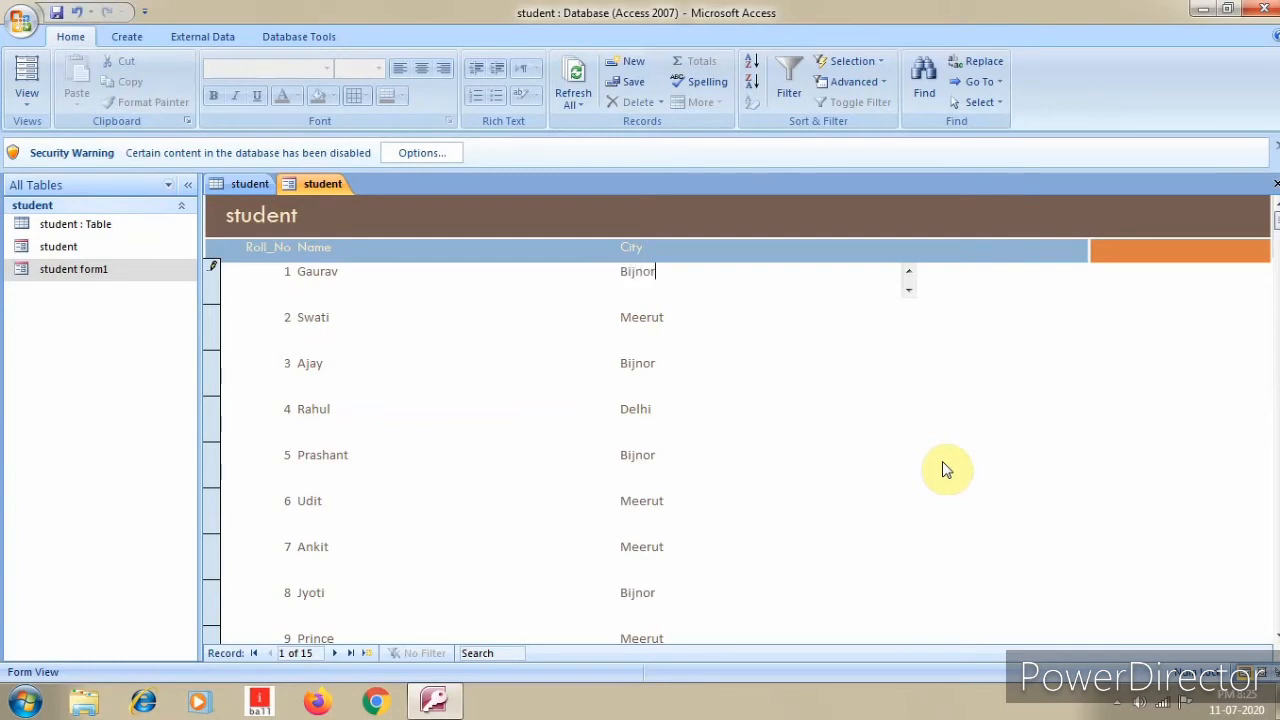
click(1275, 184)
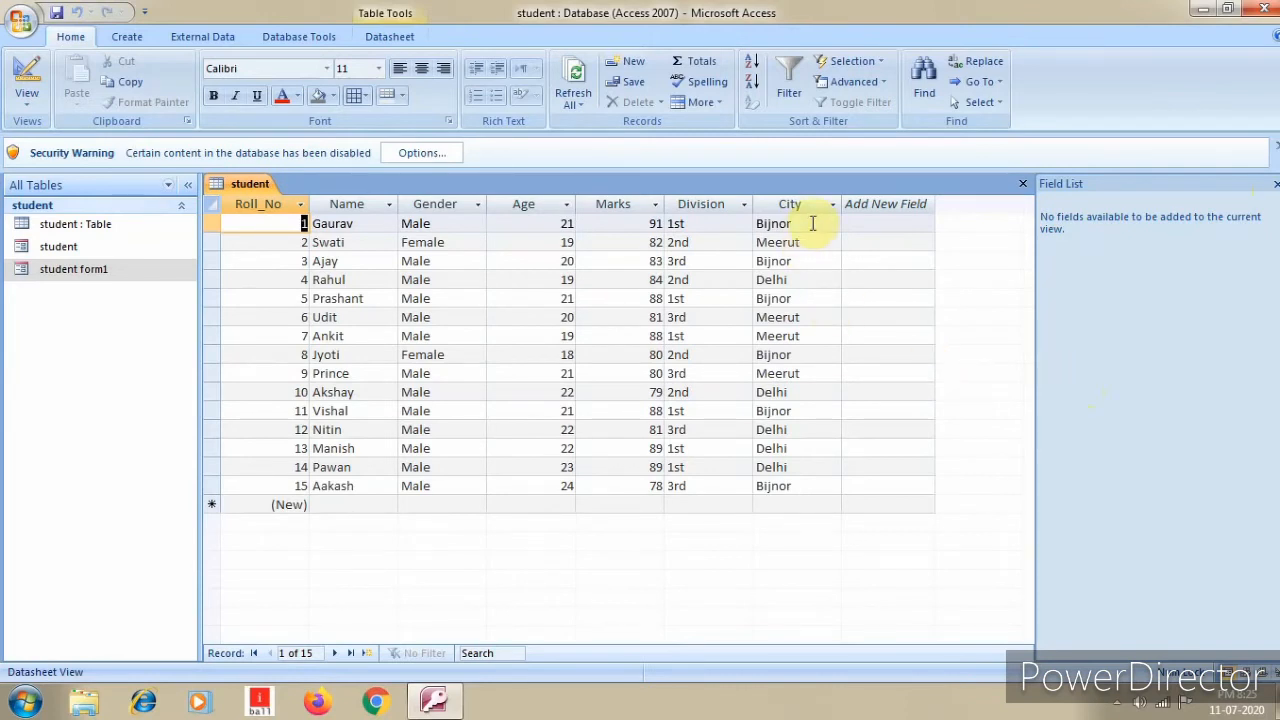
click(1275, 184)
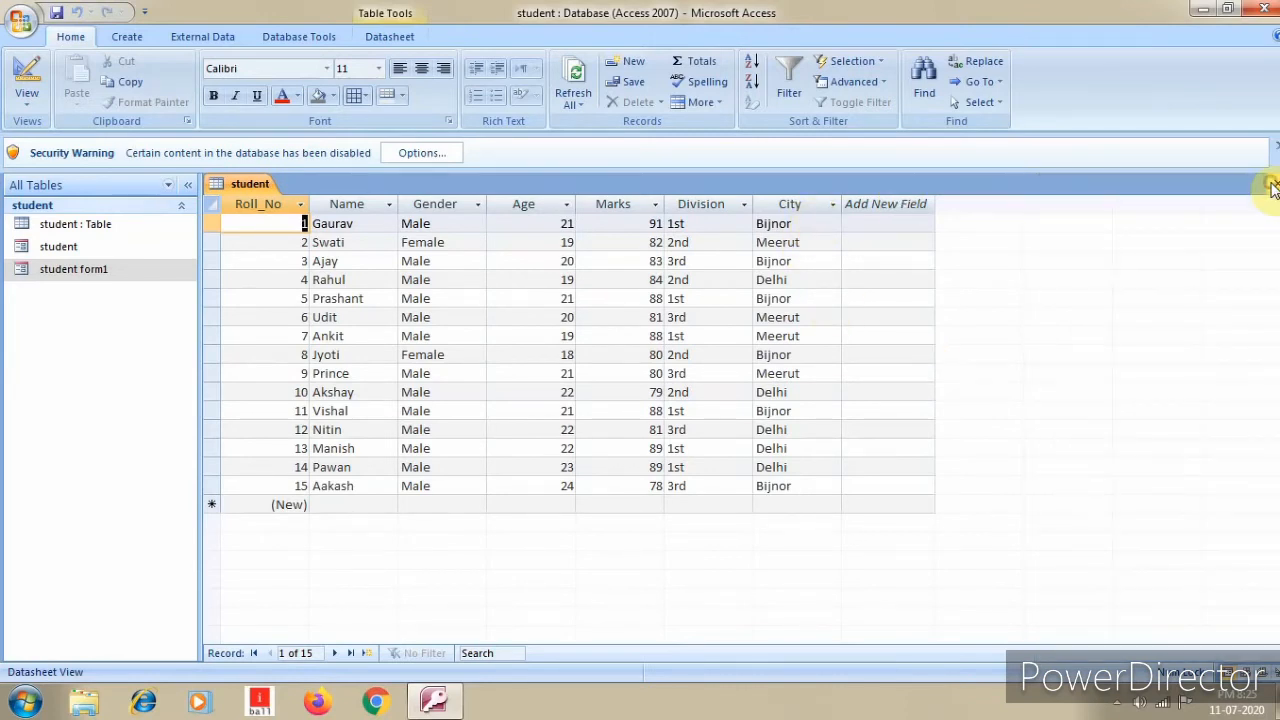
Step: Create a query in Design view based on the student table
click(127, 36)
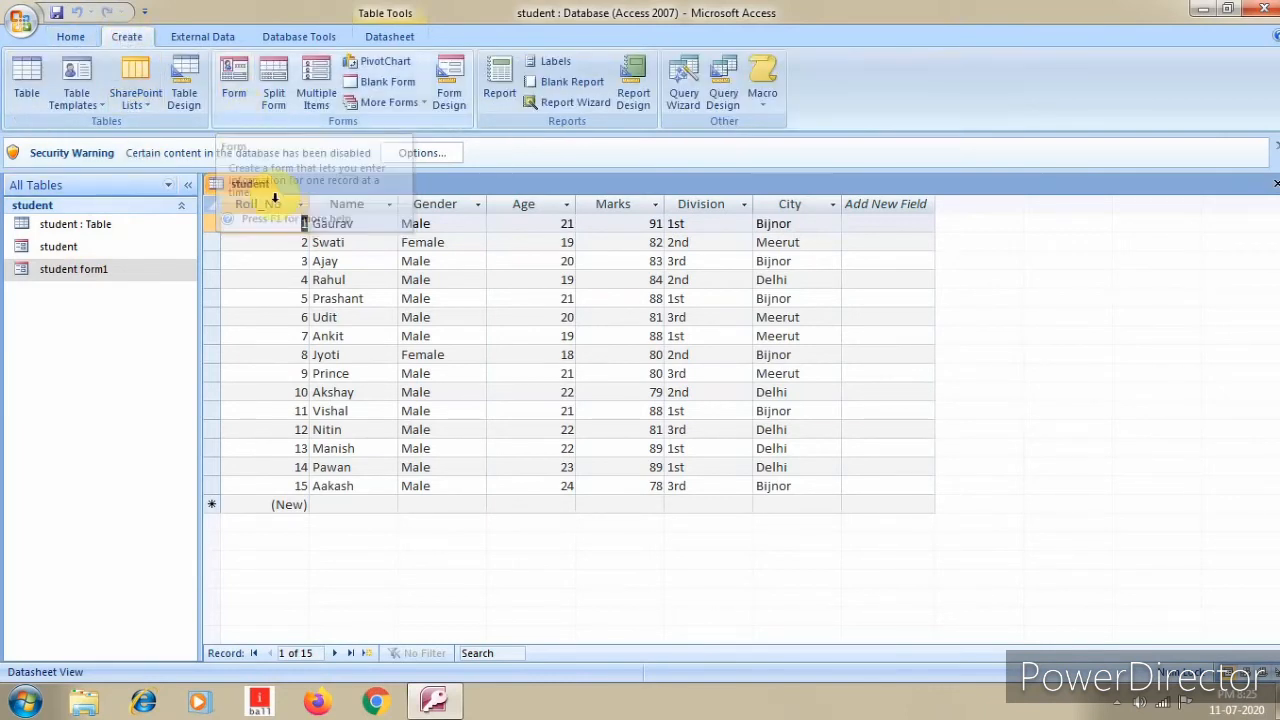
click(724, 94)
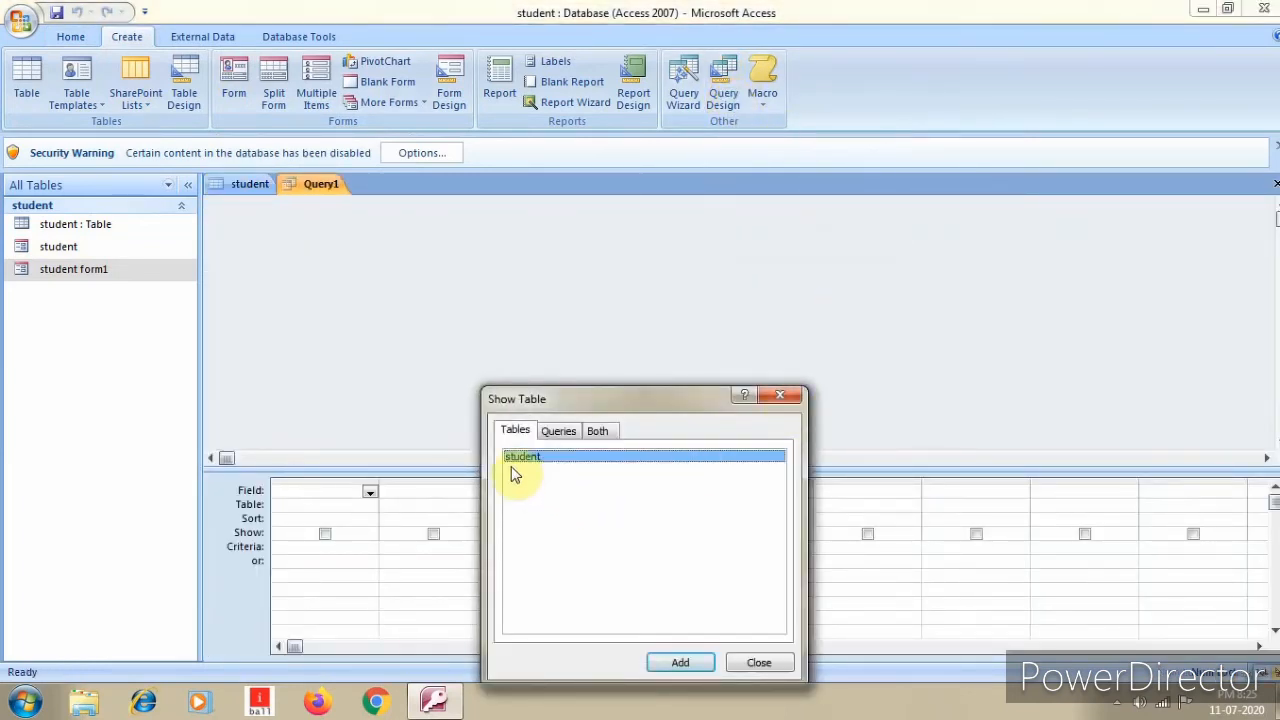
click(700, 665)
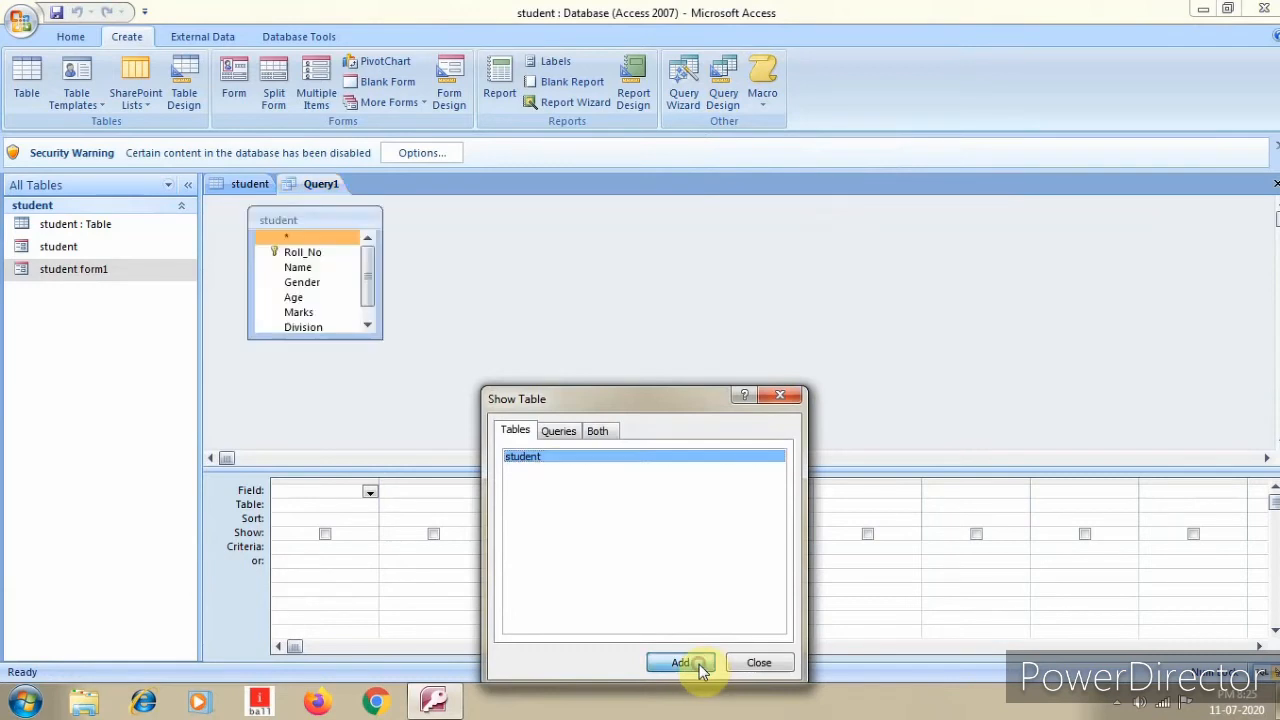
click(760, 664)
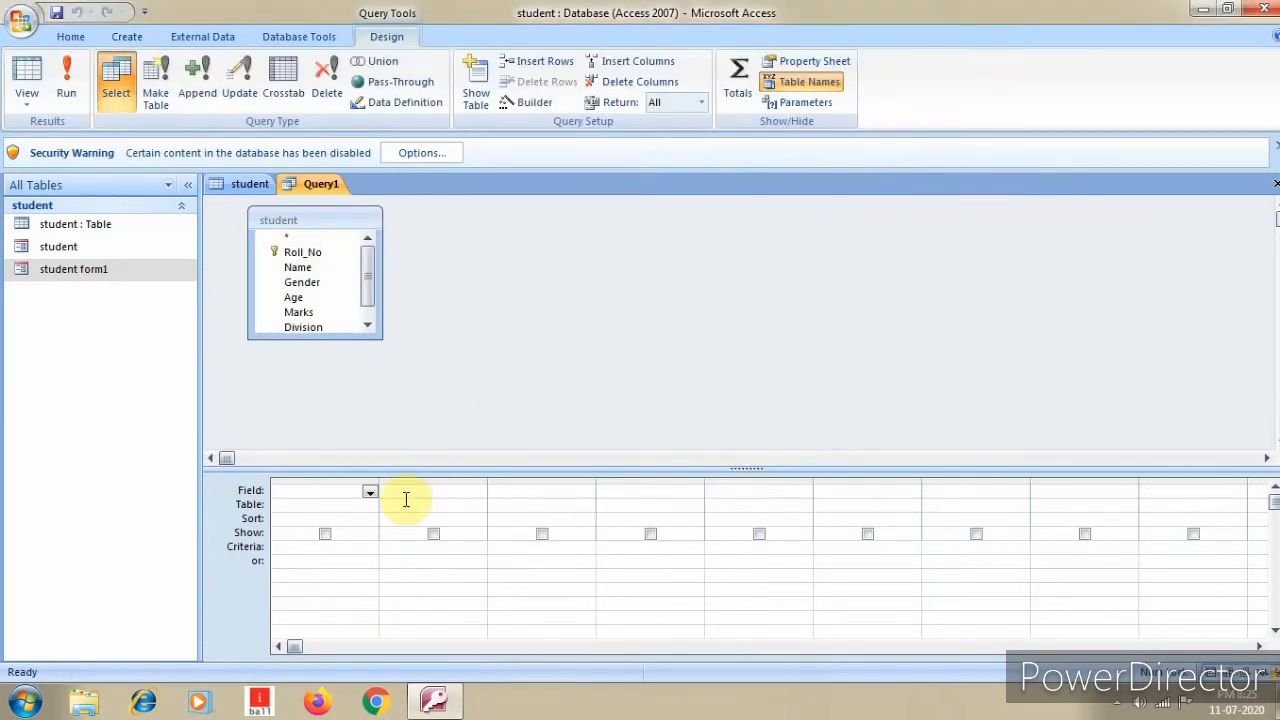
Step: Add the Roll_No, Name, Gender and Age fields to the first four columns of the query grid
click(369, 491)
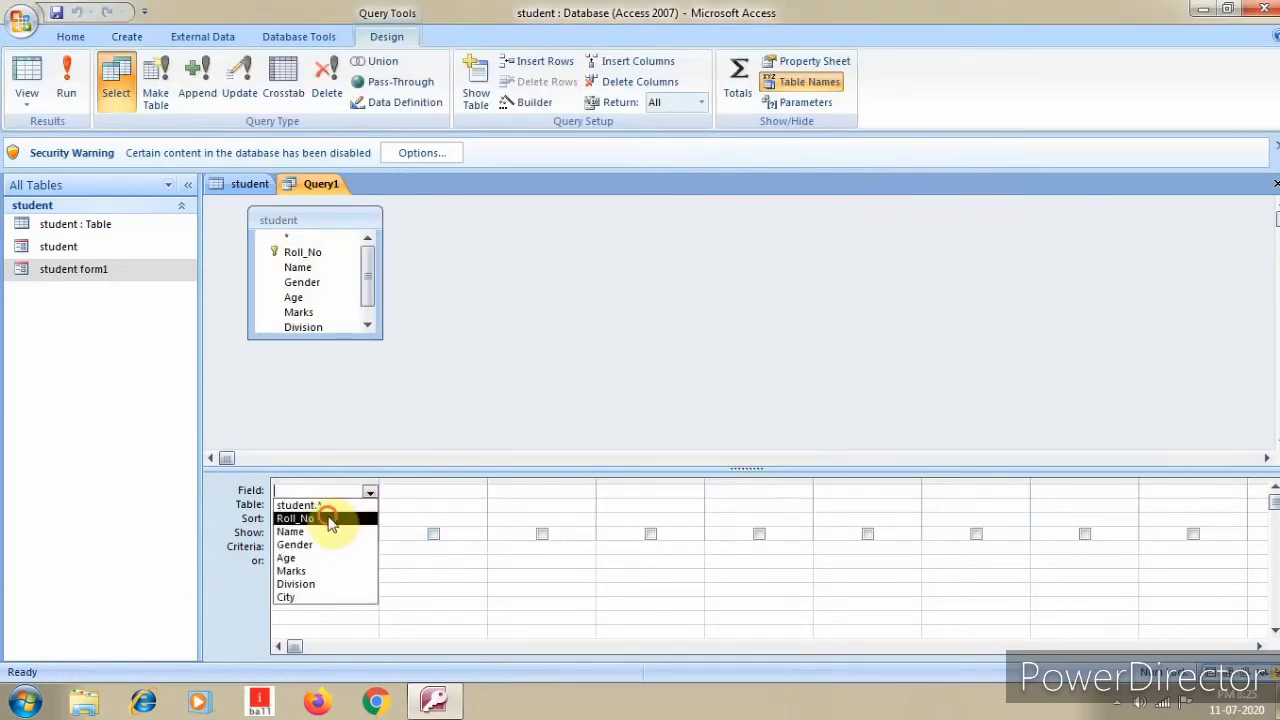
click(330, 520)
click(476, 490)
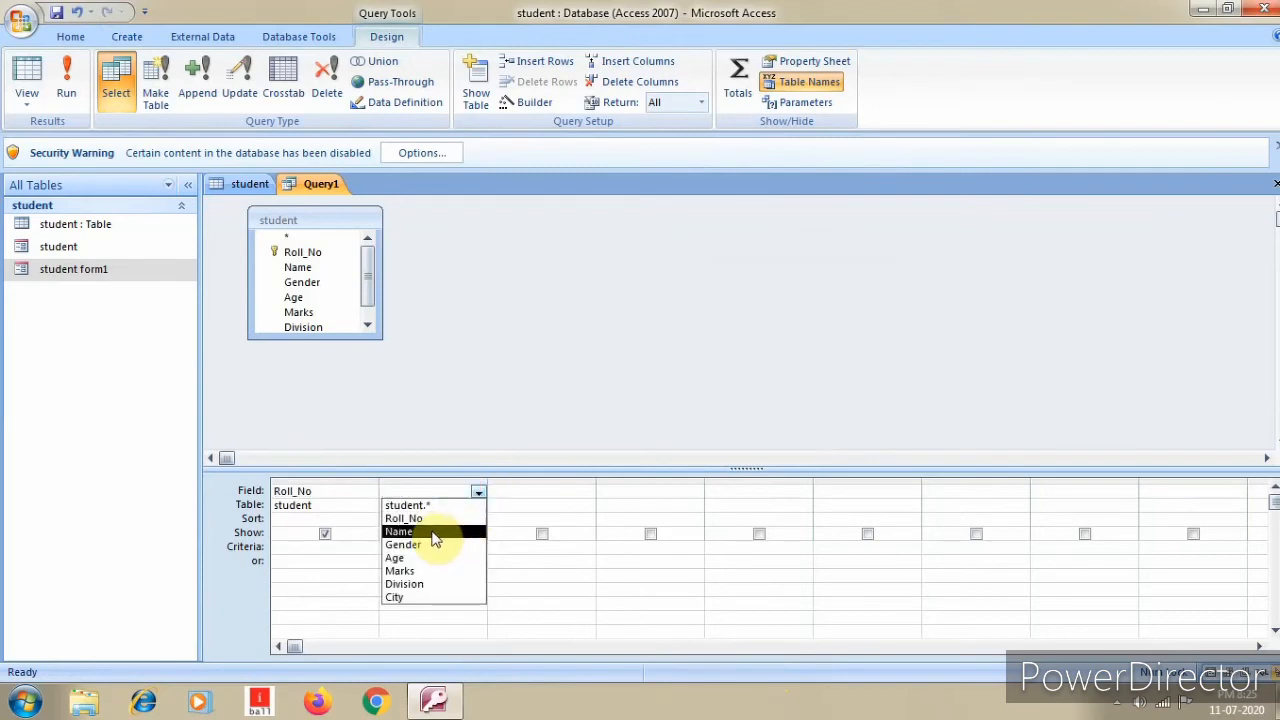
click(433, 533)
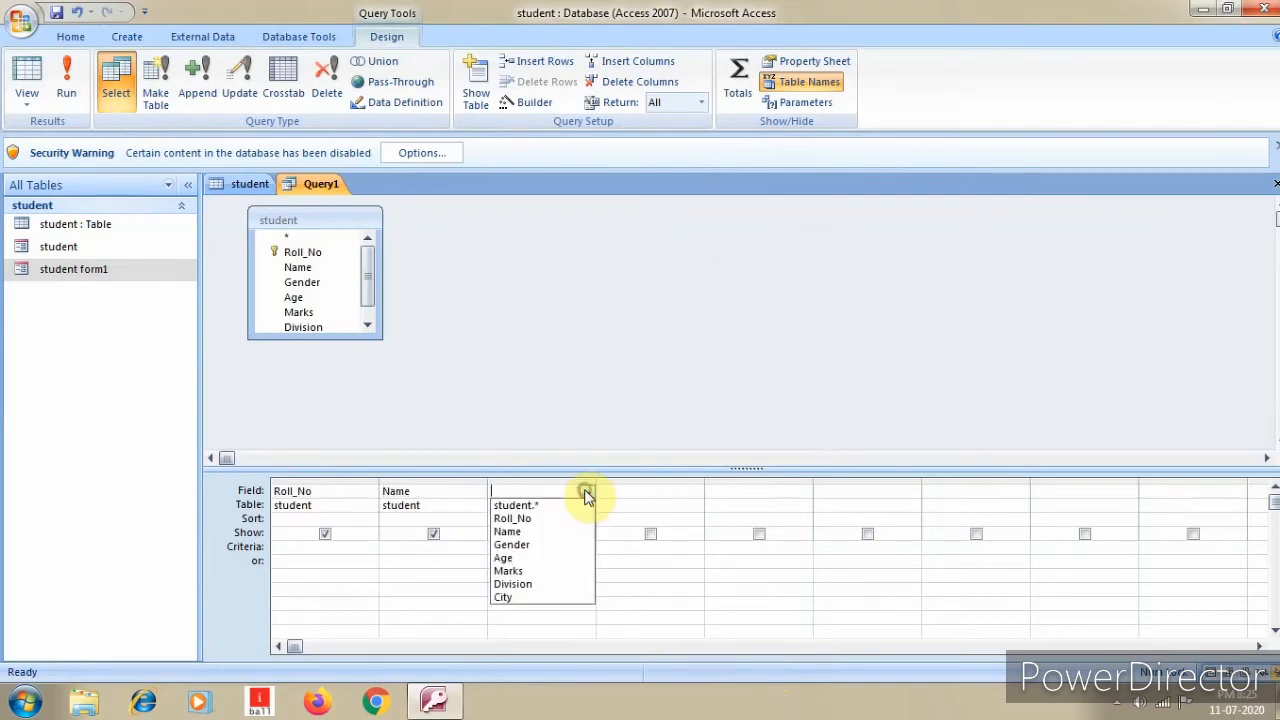
click(543, 544)
click(693, 492)
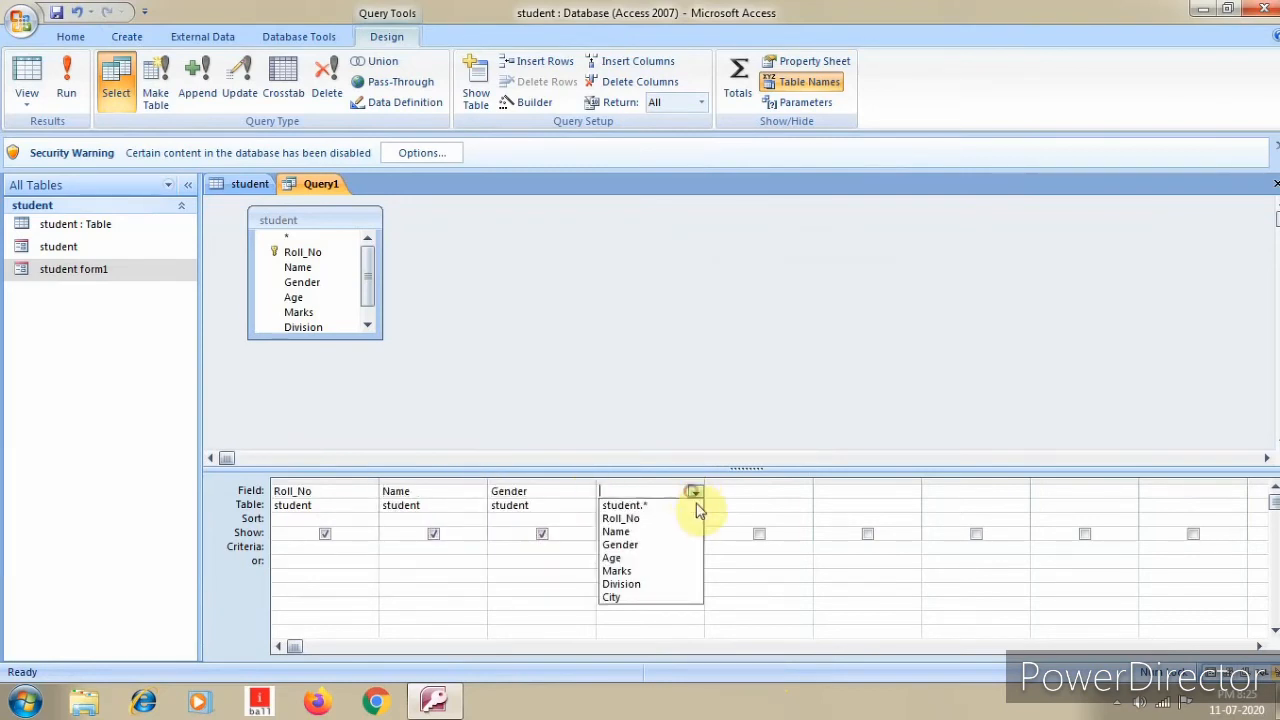
click(646, 558)
Step: Add the Marks, Division and City fields to the next three columns of the query grid
click(785, 492)
click(803, 492)
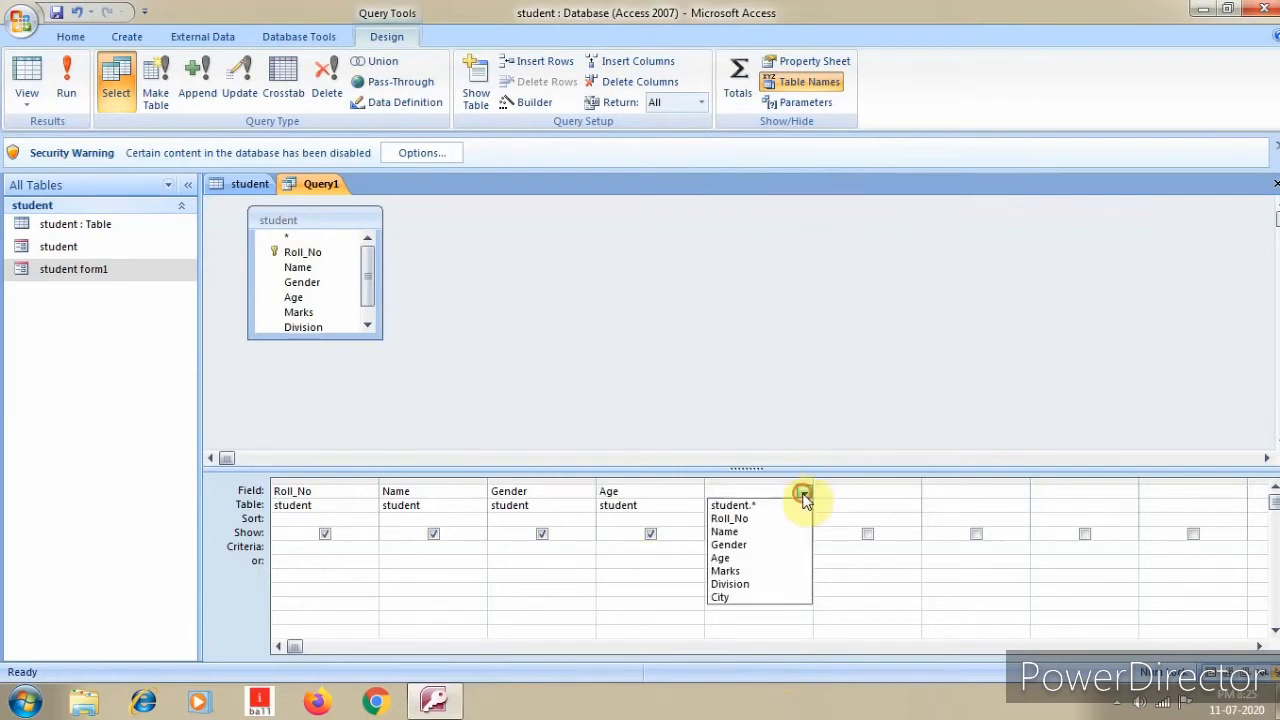
click(757, 570)
click(905, 492)
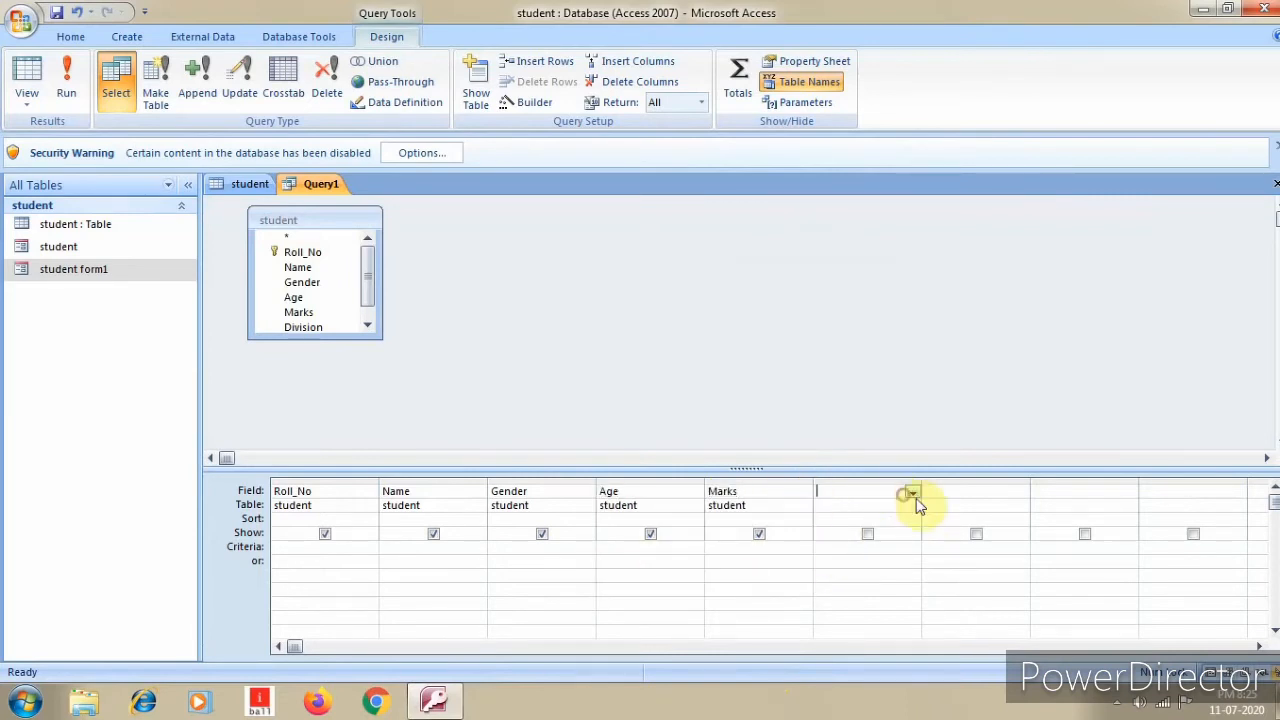
click(912, 492)
click(858, 584)
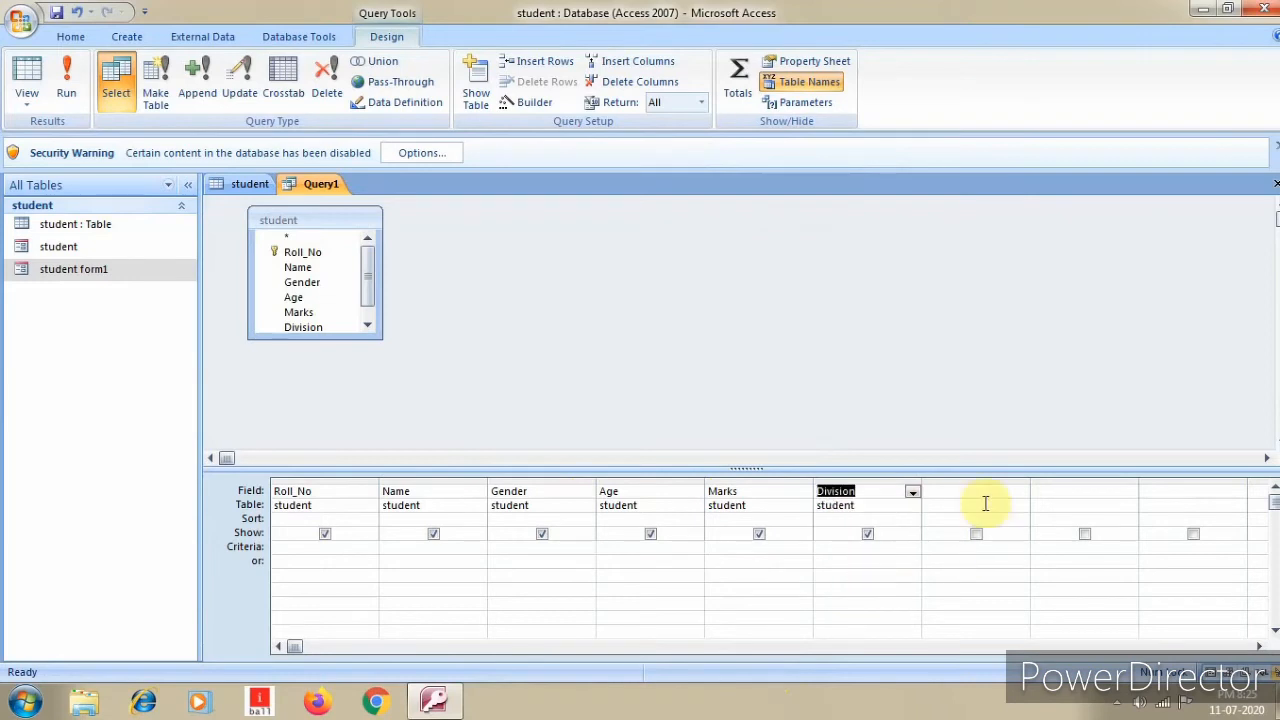
click(1000, 491)
click(1020, 492)
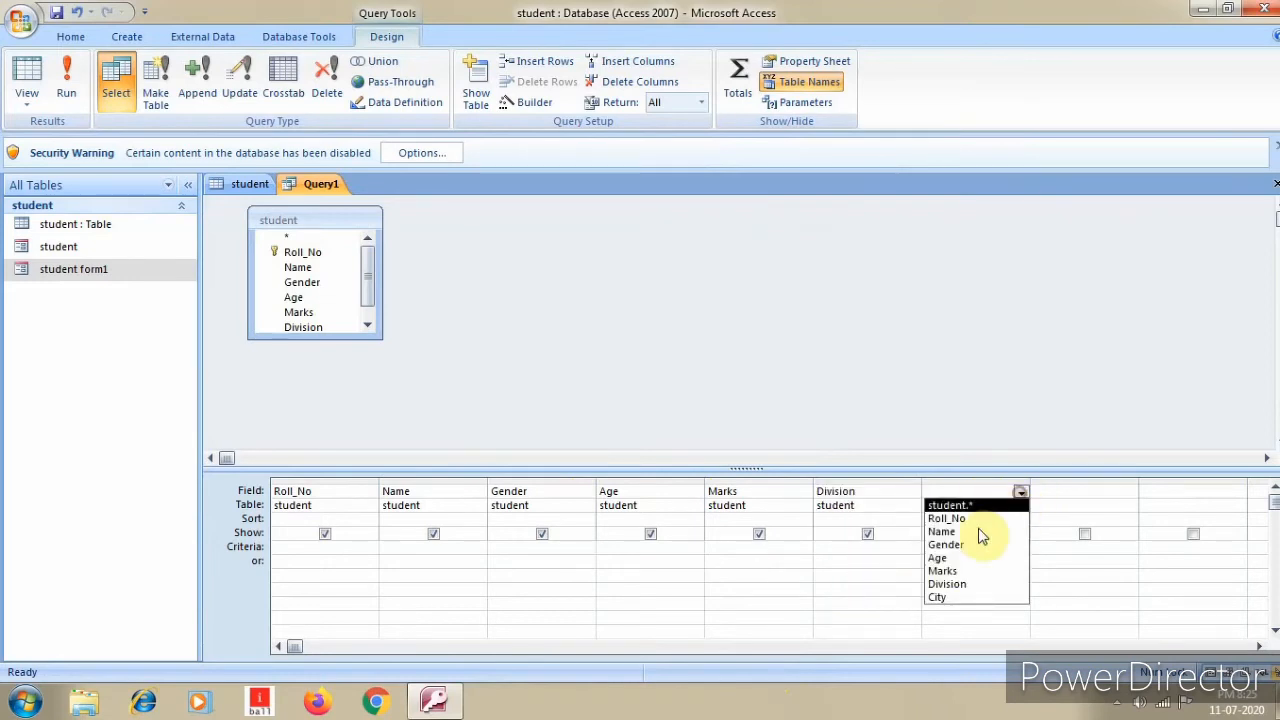
click(955, 597)
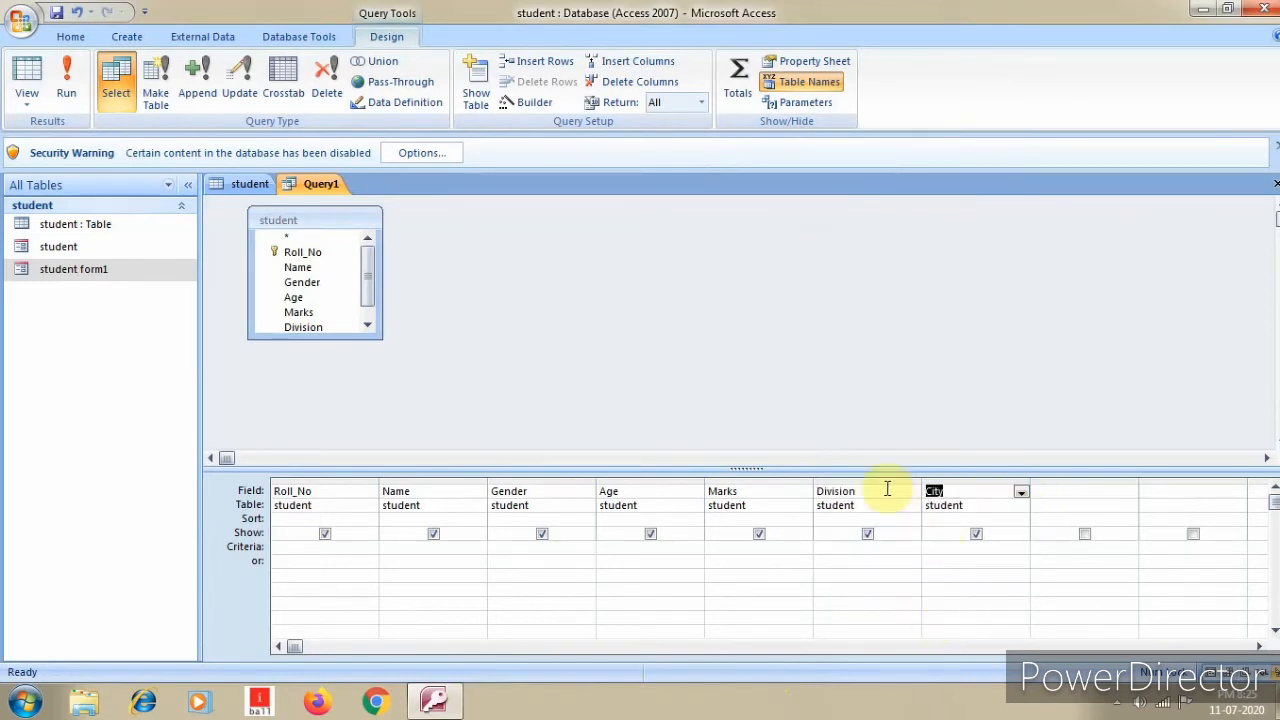
Step: Set the Division criterion to 1st, then close the query and save it under the name 1st
click(820, 545)
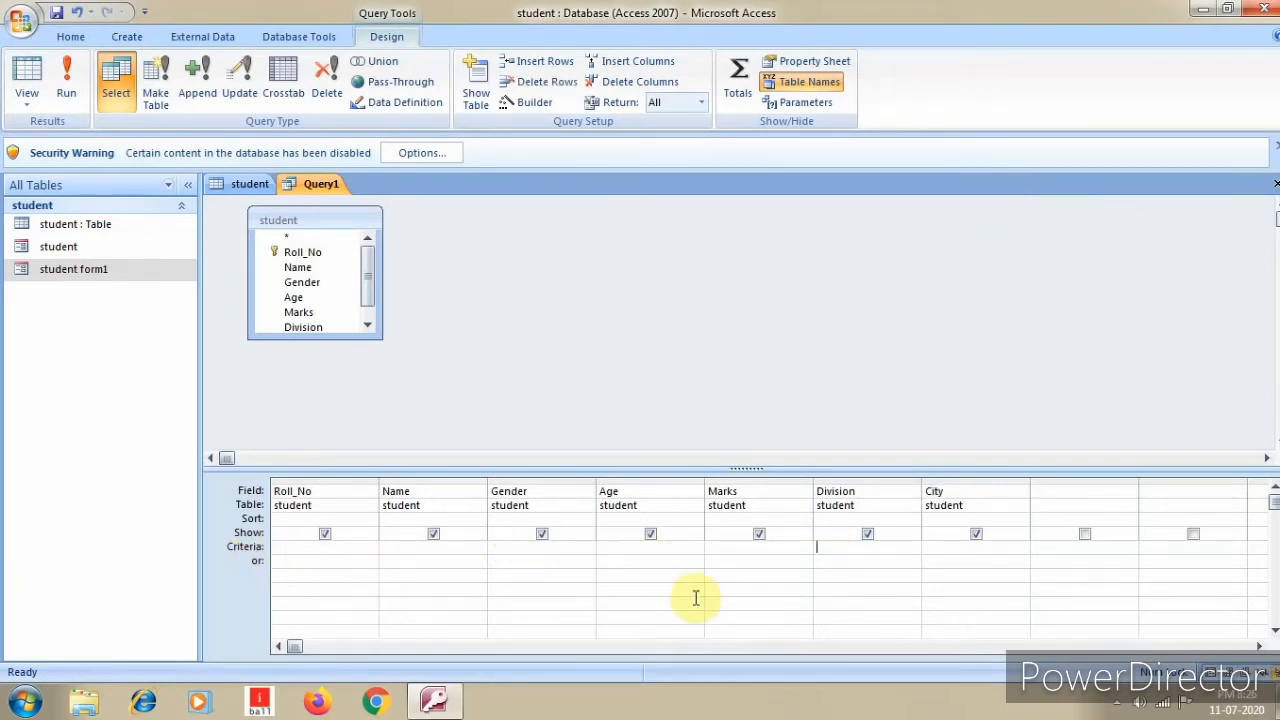
text(1st)
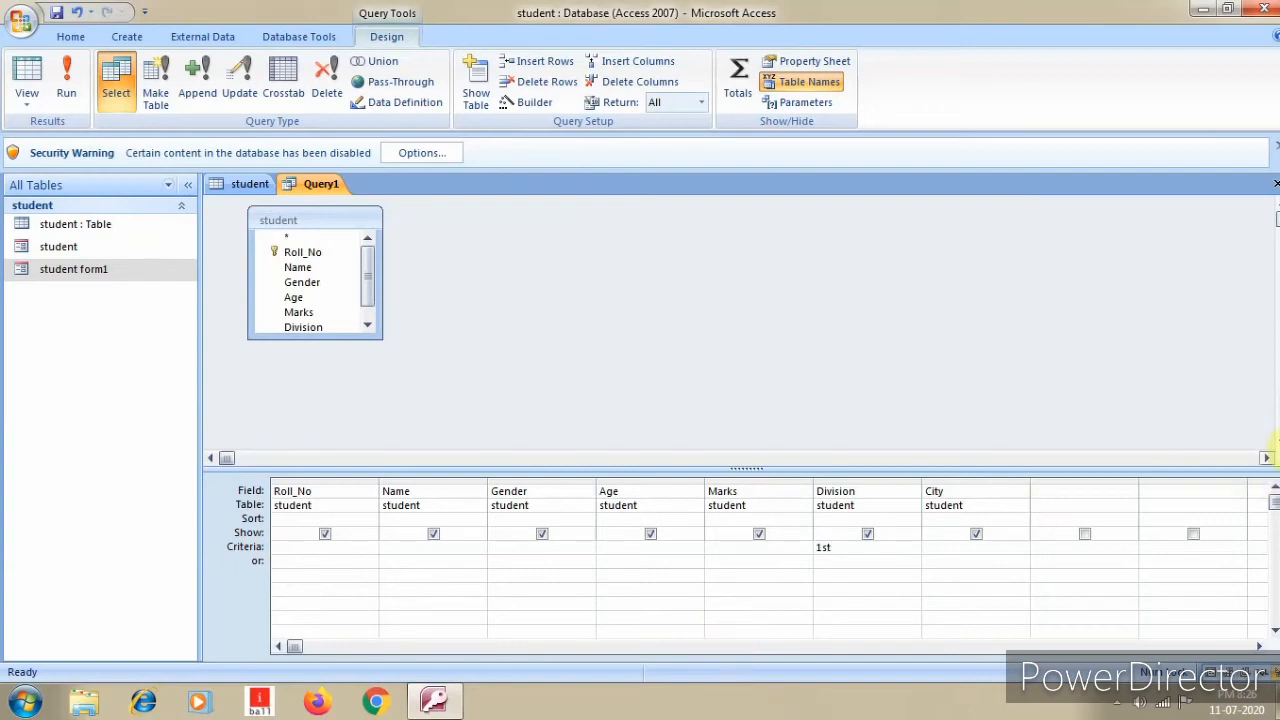
click(1275, 184)
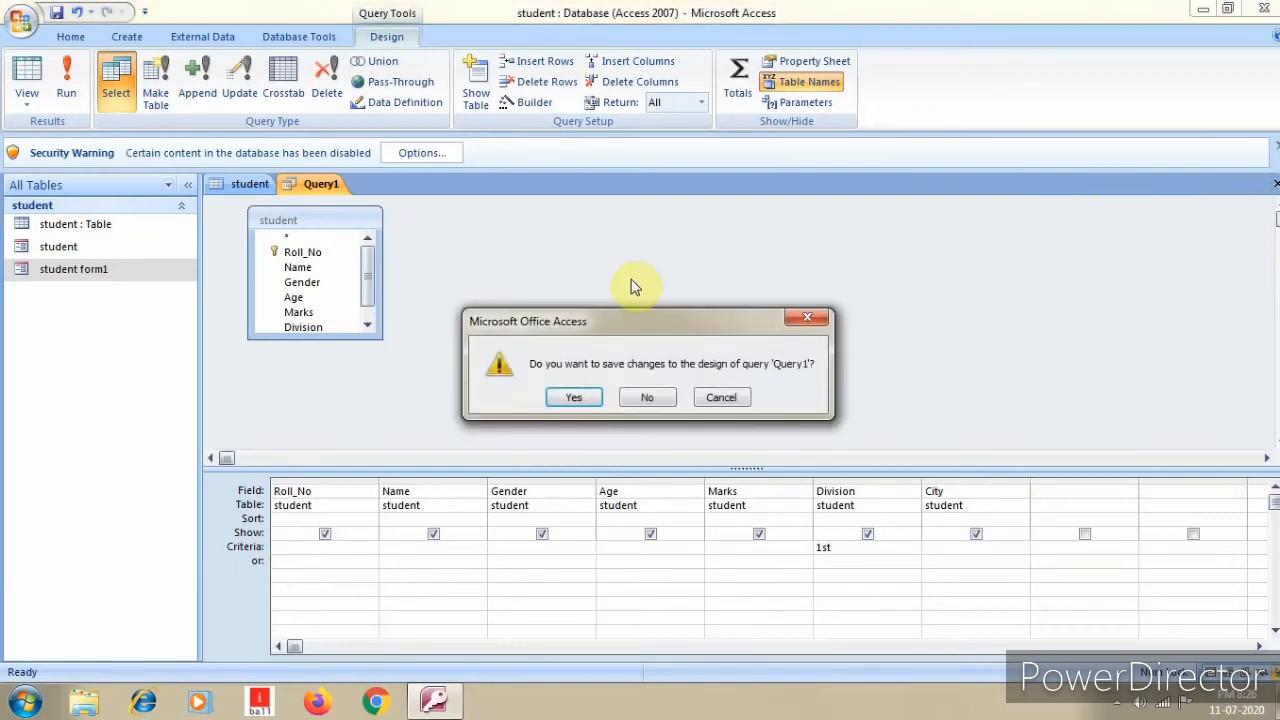
click(578, 395)
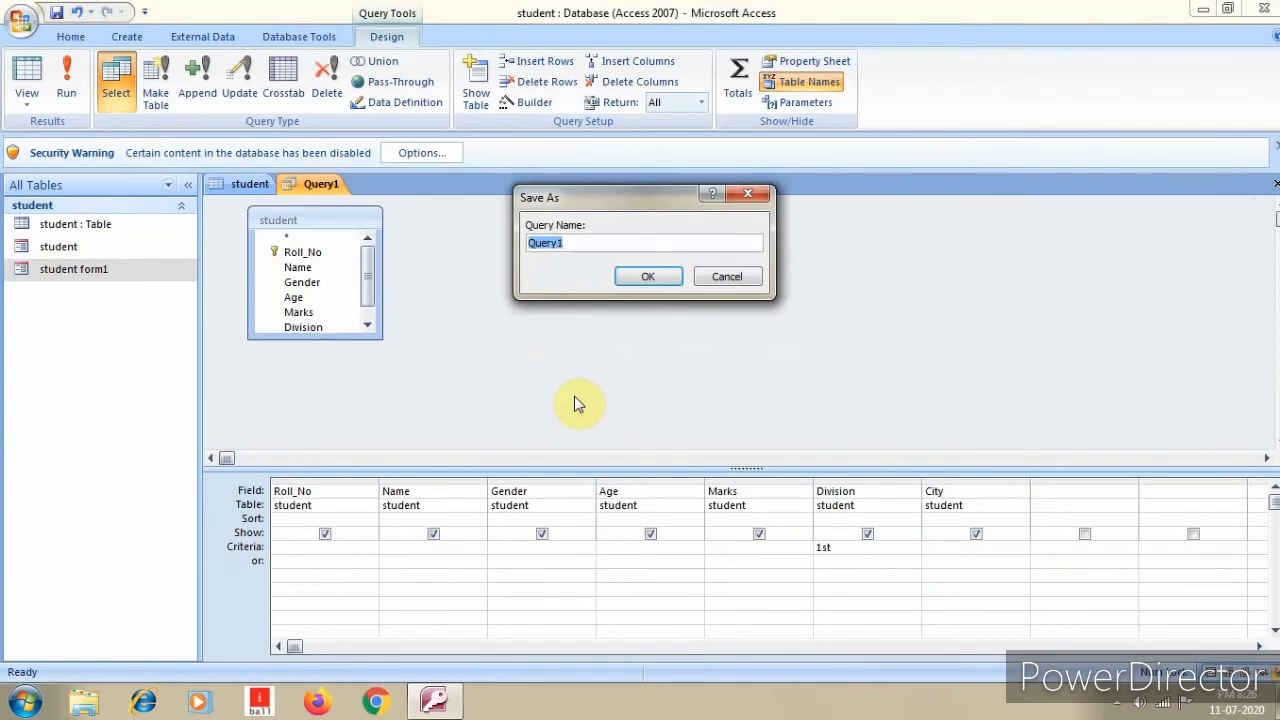
text(1st)
click(645, 277)
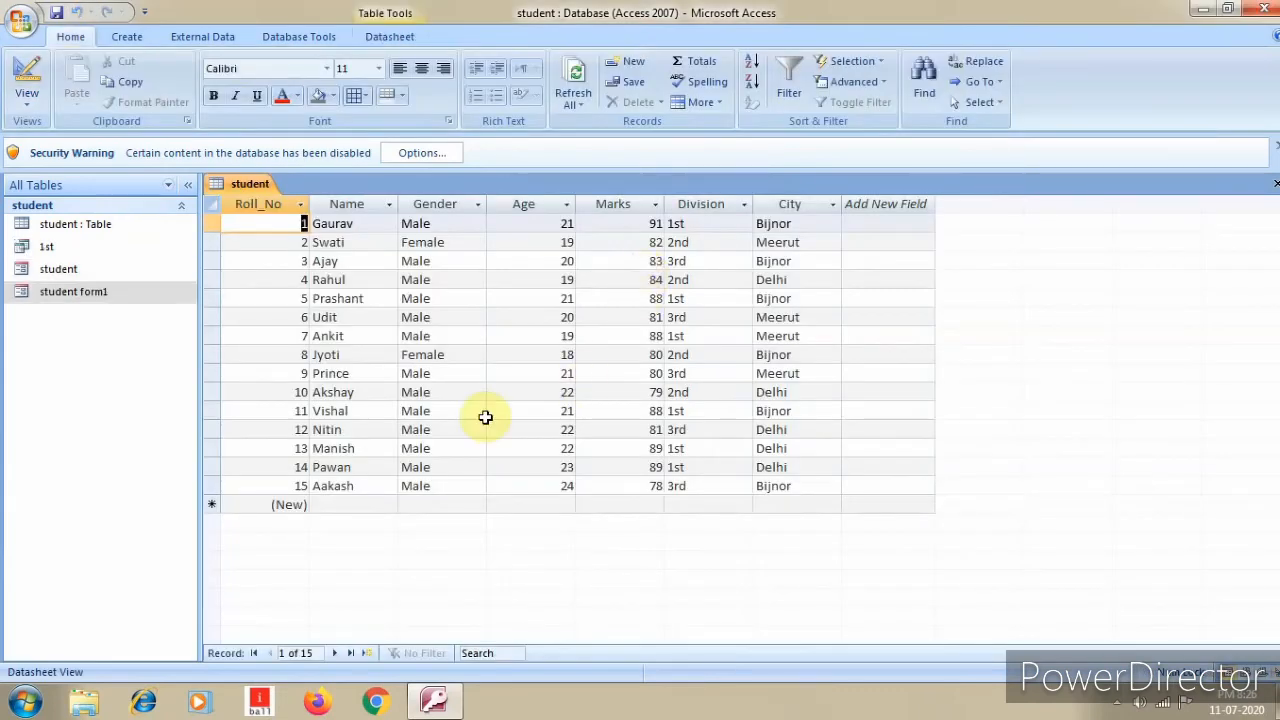
Step: View the records returned by the 1st query in Datasheet view and close it
double_click(73, 250)
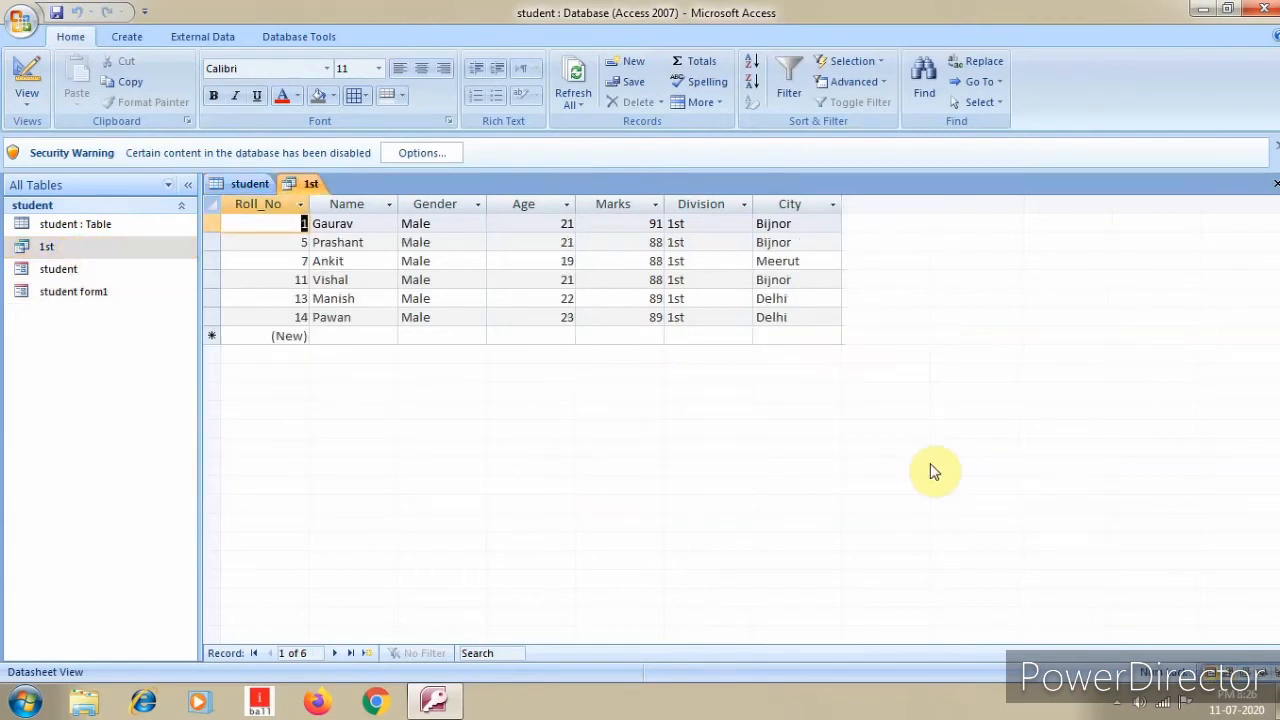
click(1276, 184)
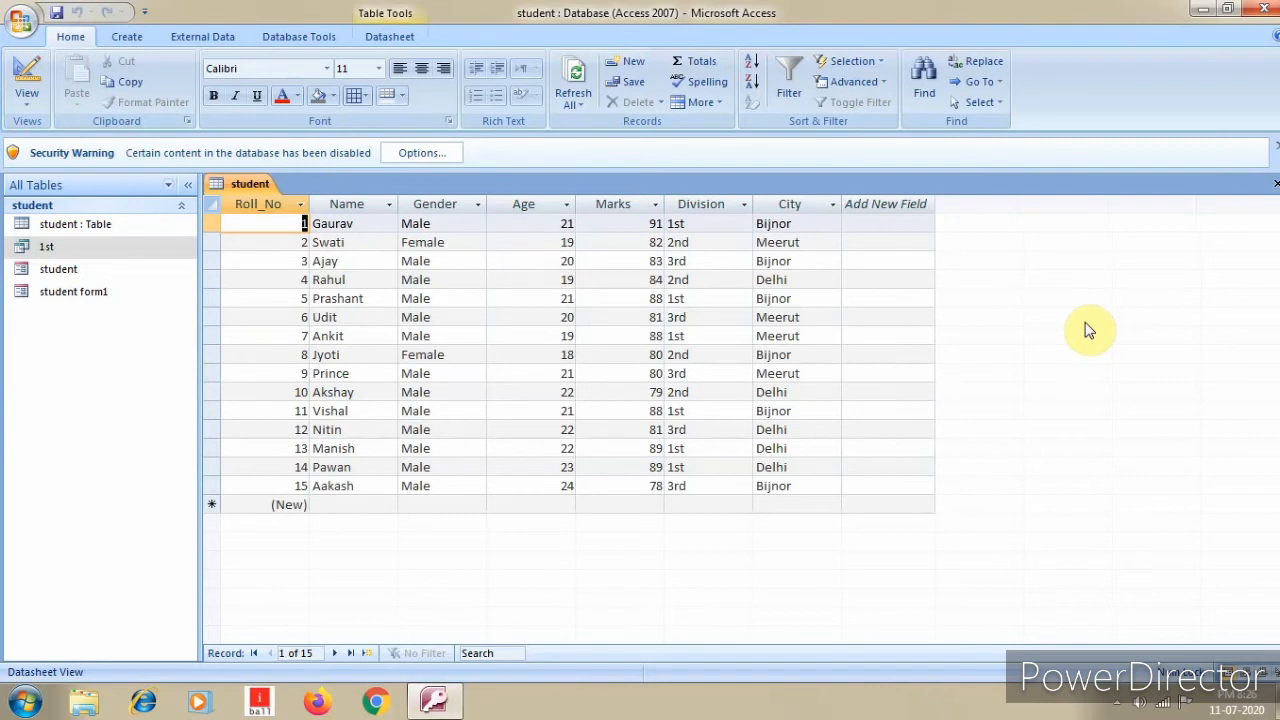
double_click(96, 251)
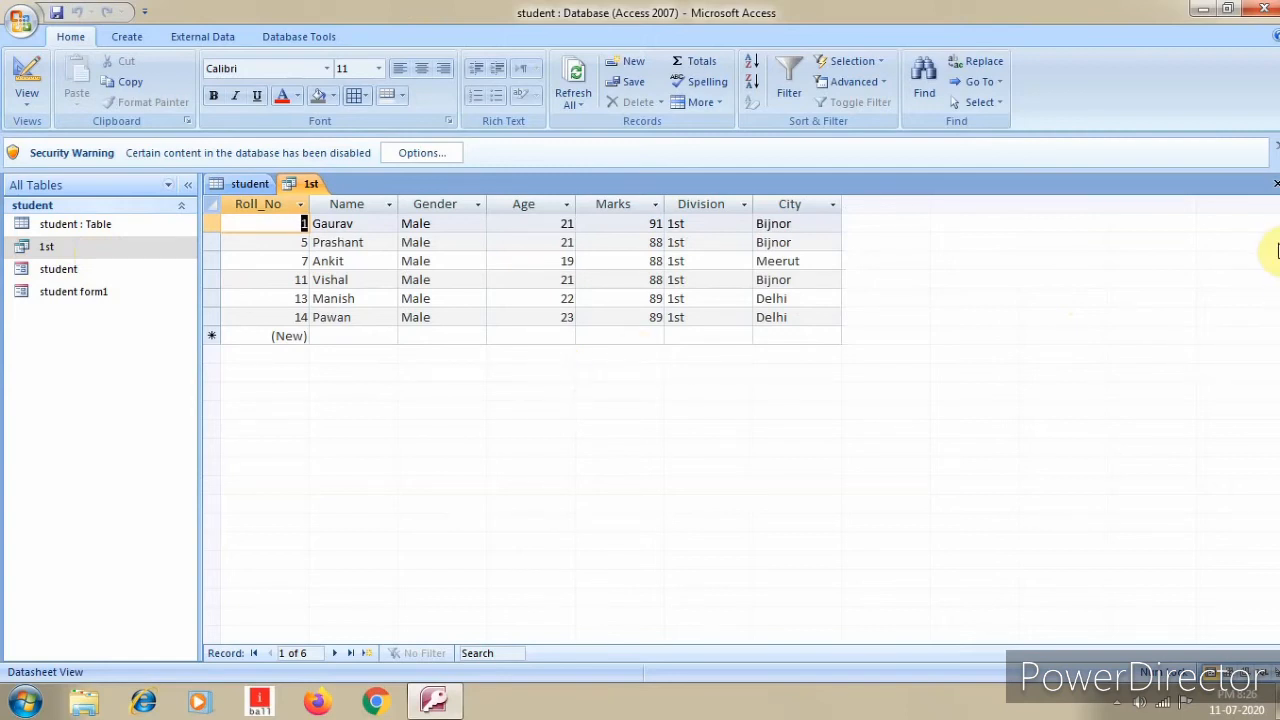
click(1275, 185)
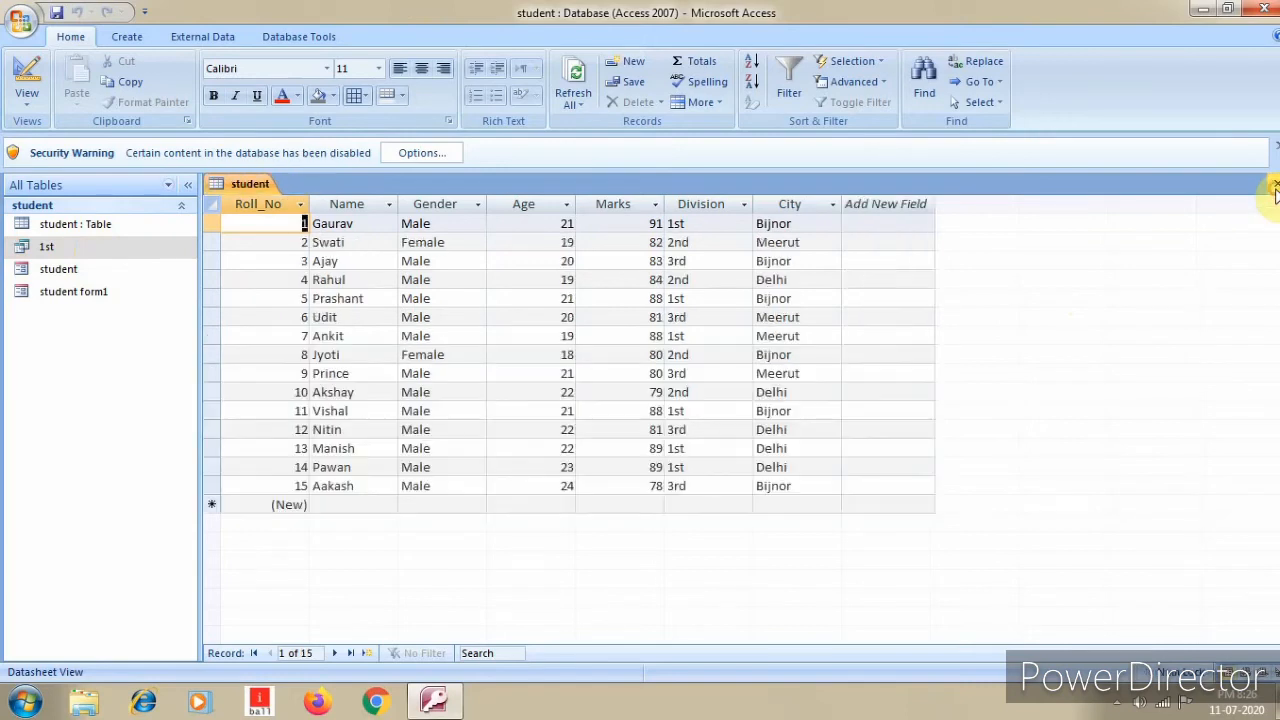
Step: Create a second query in Design view based on the student table
click(126, 38)
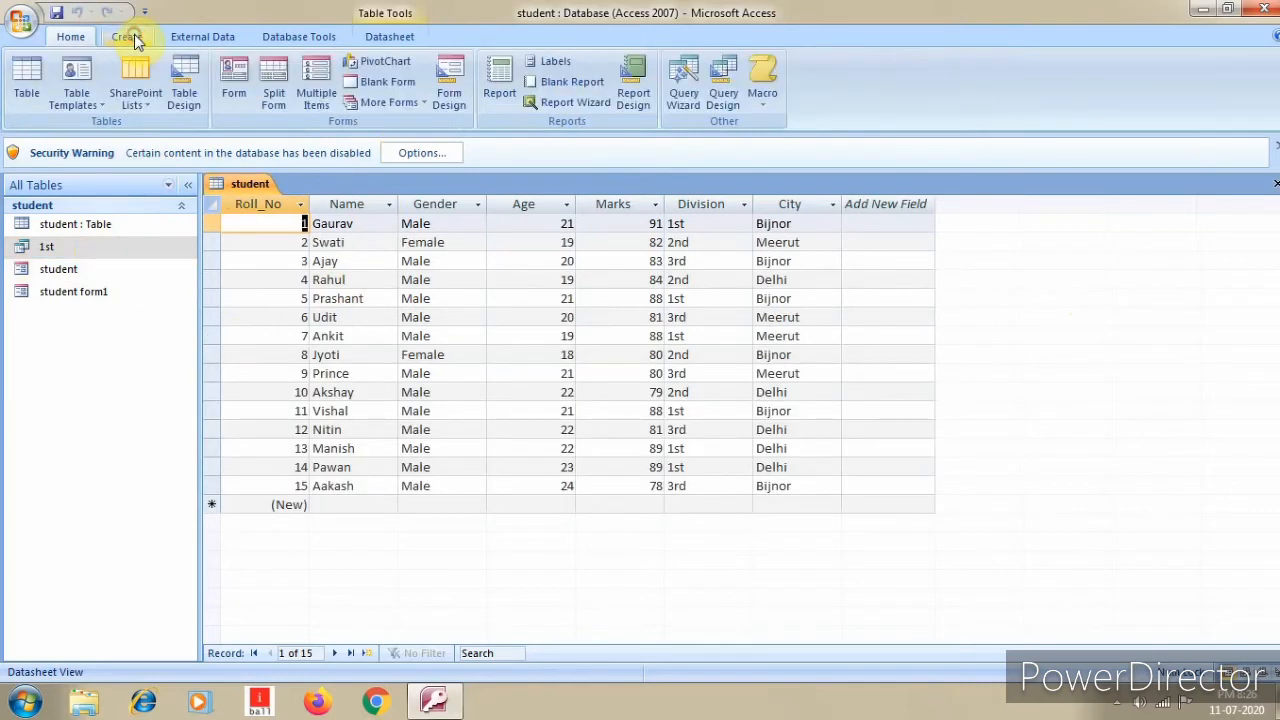
click(725, 88)
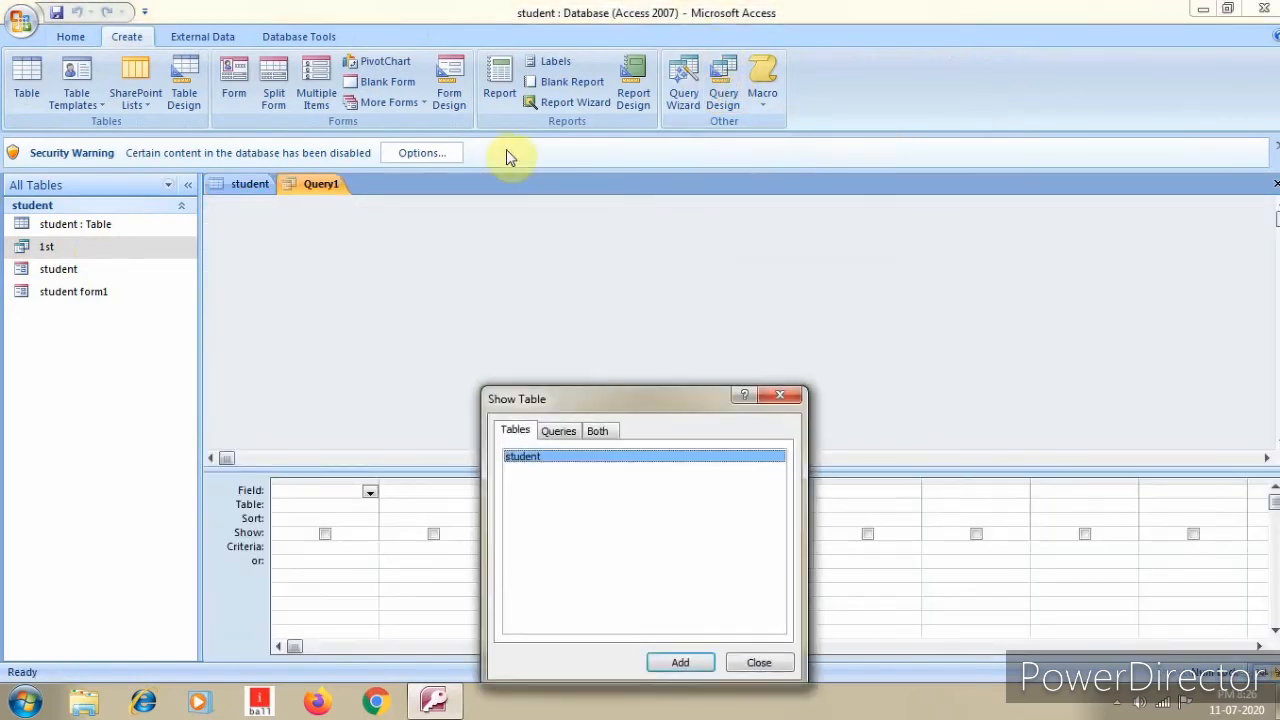
click(683, 662)
click(757, 663)
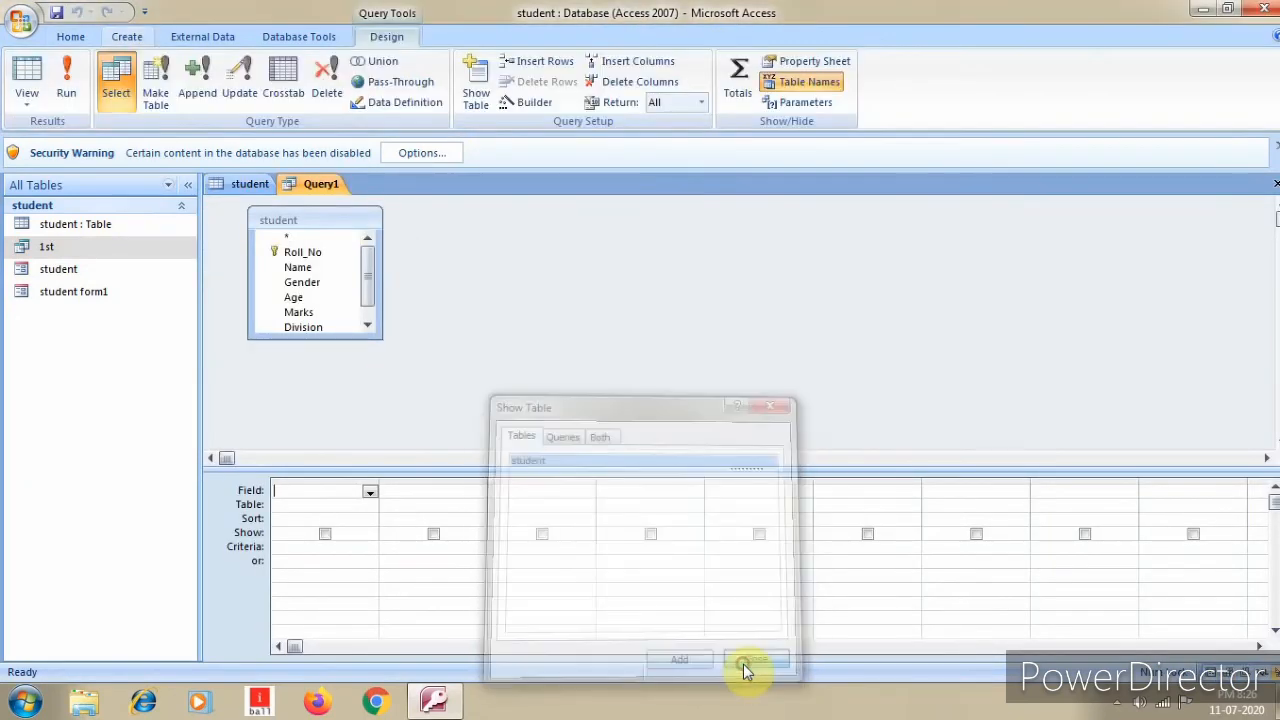
Step: Add the Roll_No, Name, Gender and Age fields to the first four columns of the second query's grid
click(373, 492)
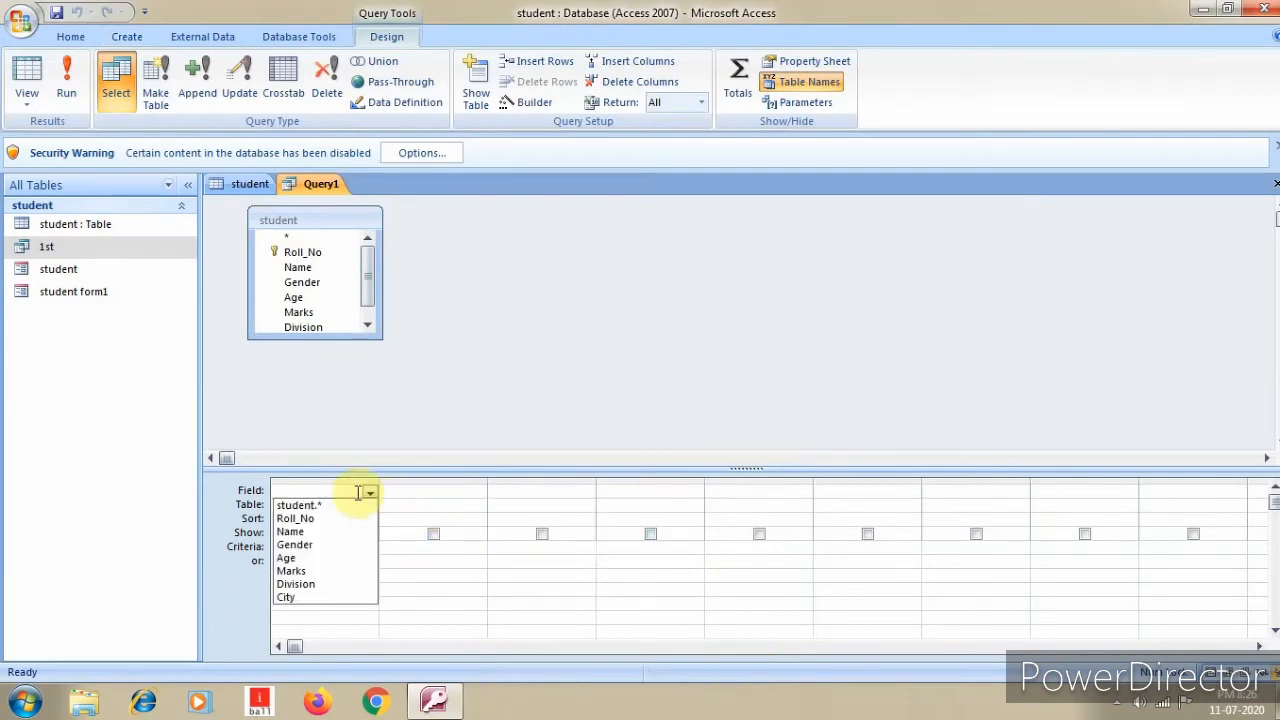
click(337, 518)
click(470, 494)
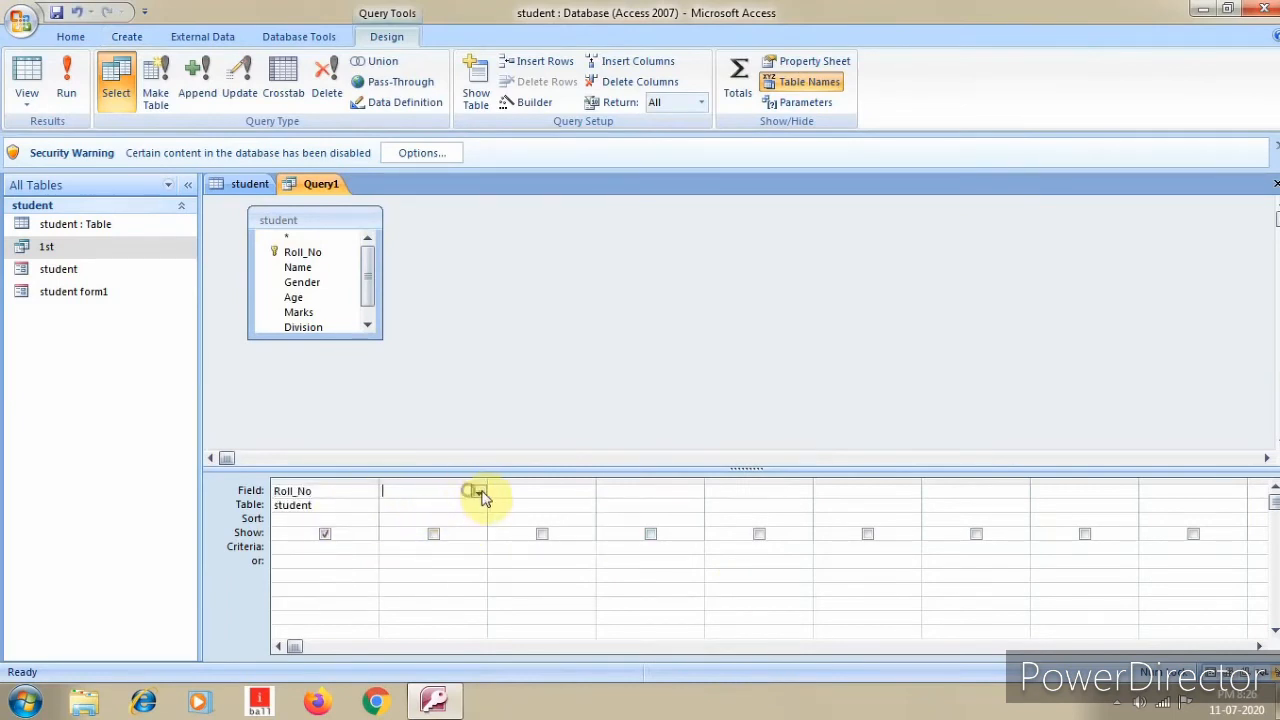
click(478, 492)
click(449, 532)
click(586, 492)
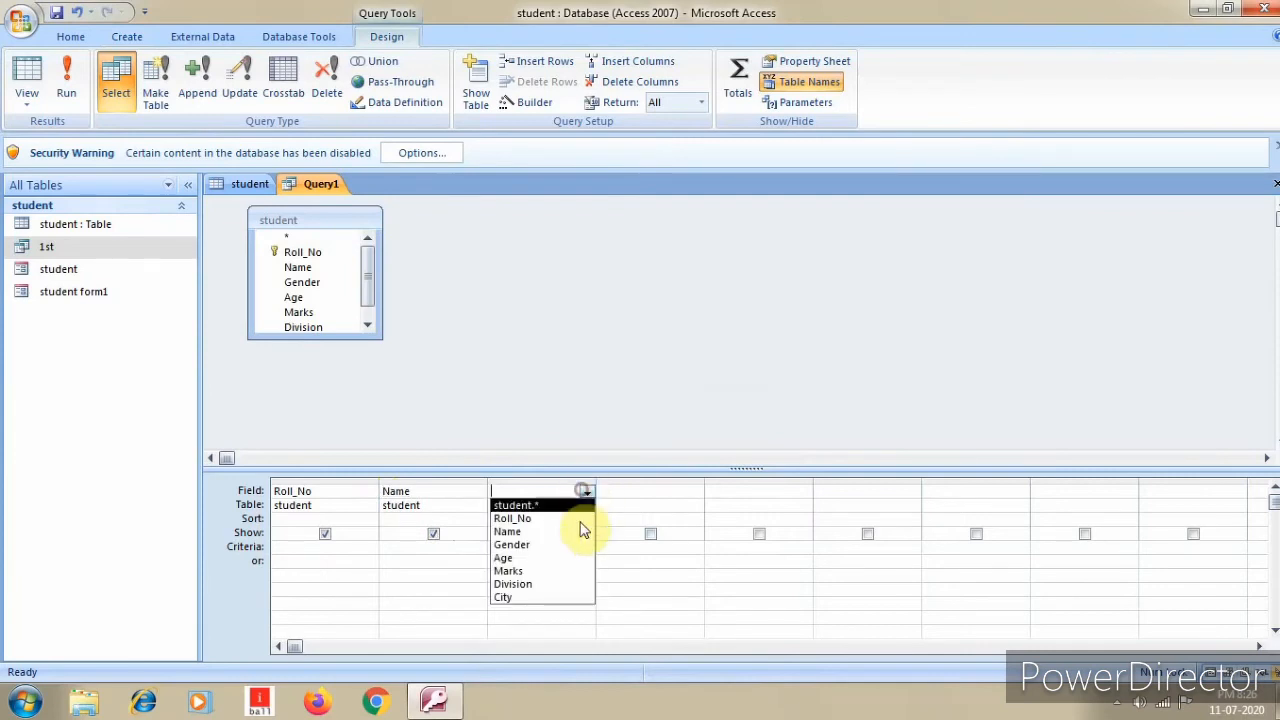
click(550, 545)
click(686, 491)
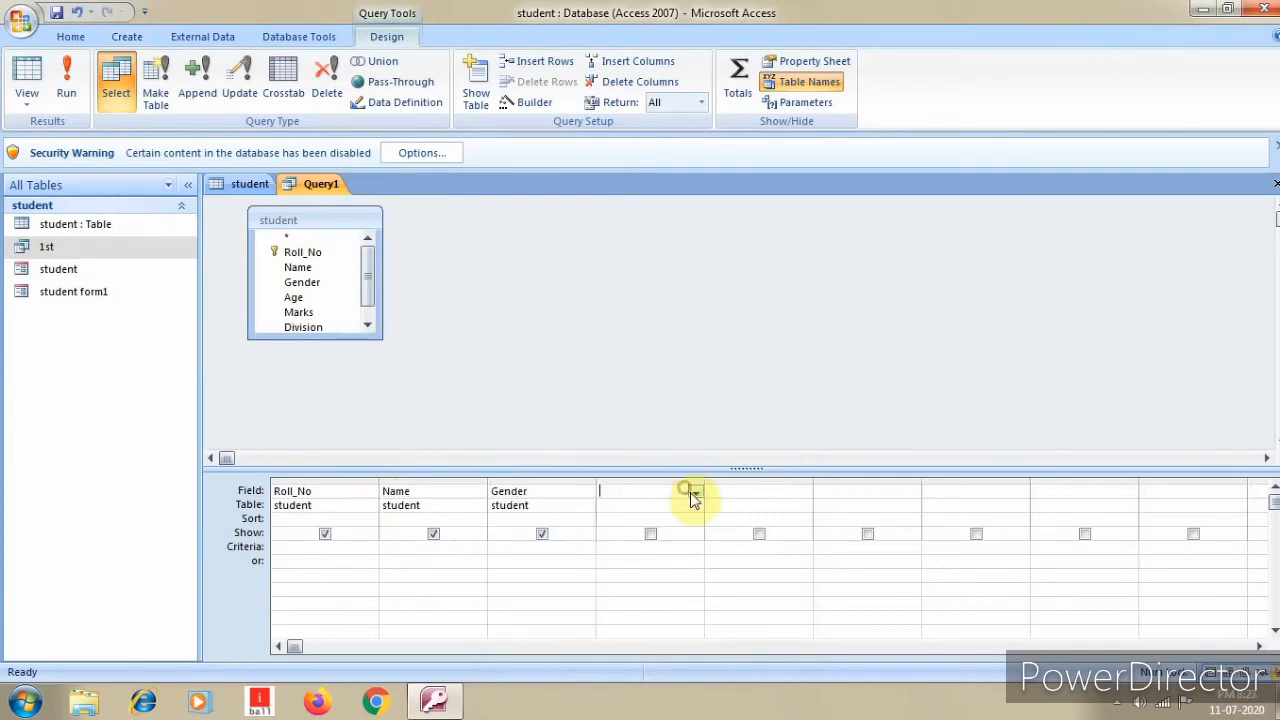
click(694, 492)
click(643, 560)
Step: Add the Marks, Division and City fields to the fifth, sixth and seventh columns of the second query's grid
click(800, 490)
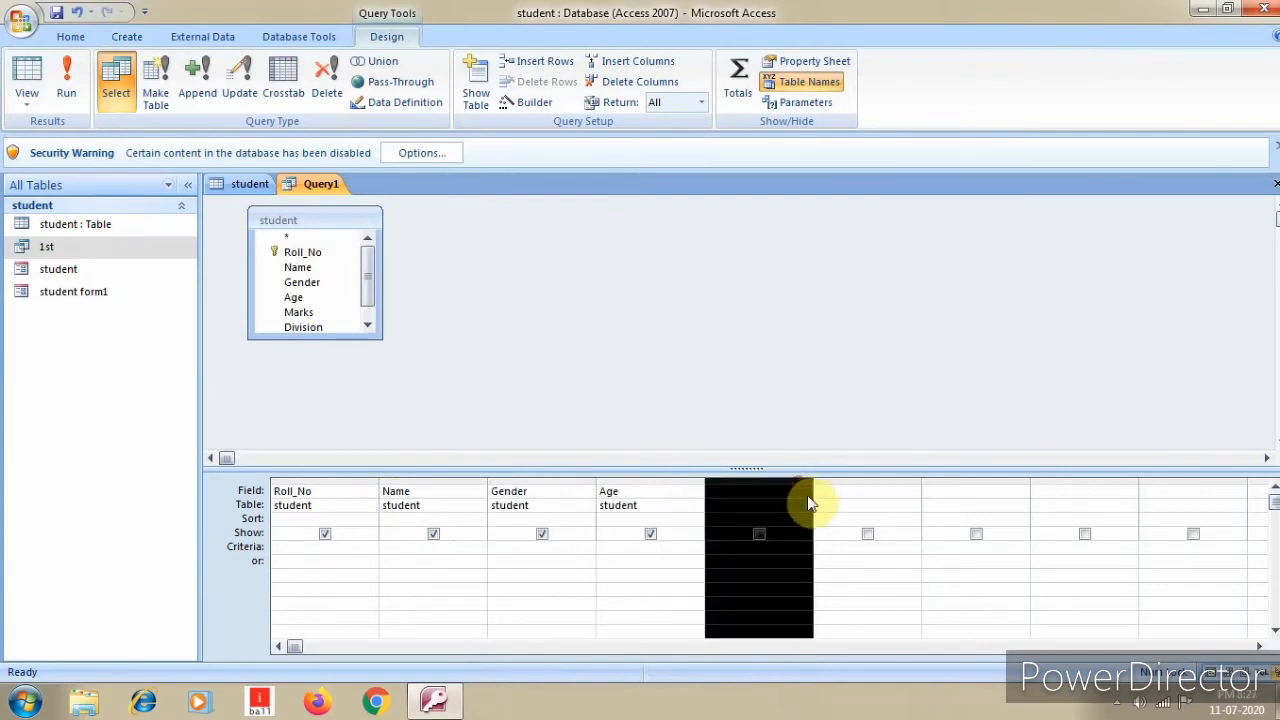
click(804, 492)
click(755, 578)
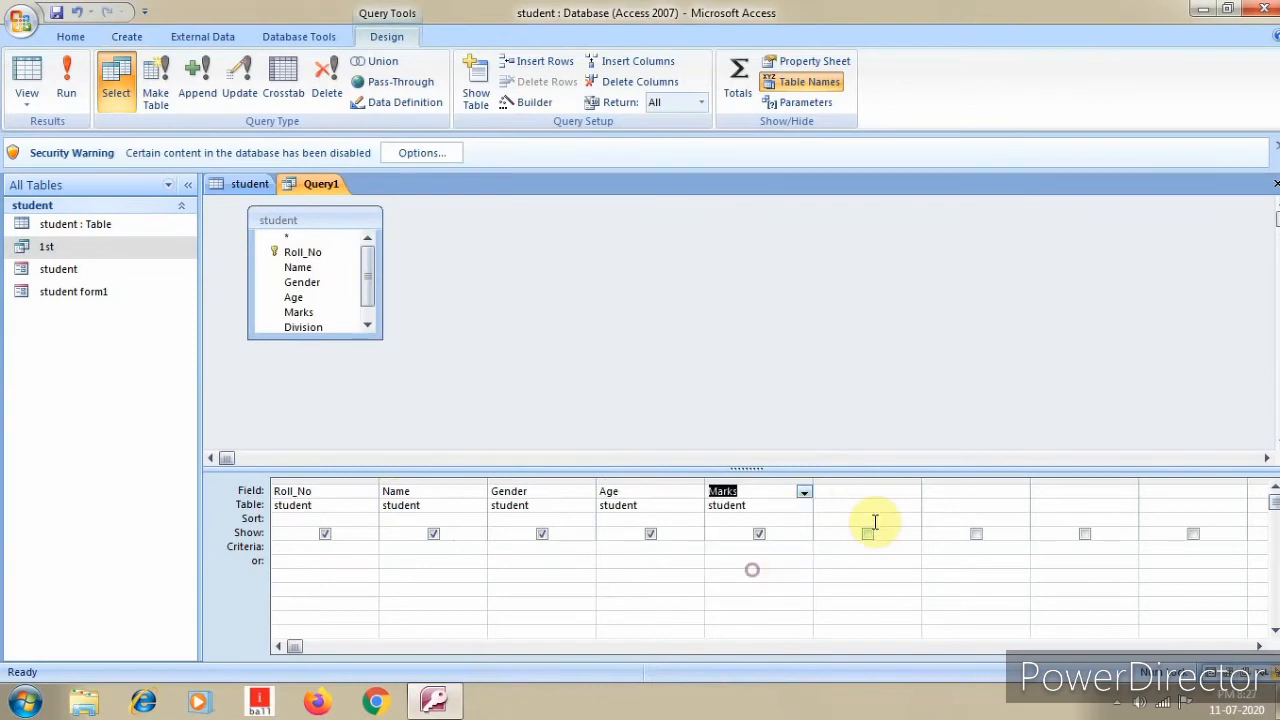
click(889, 493)
click(910, 492)
click(850, 584)
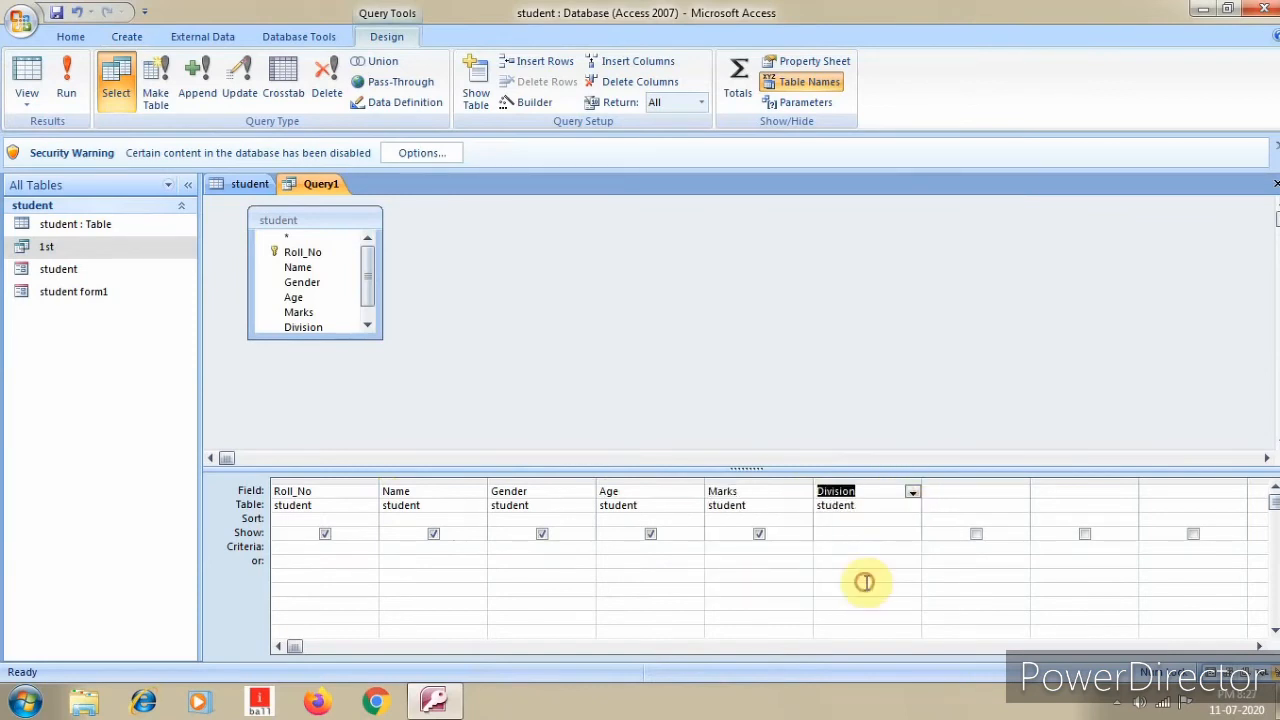
click(1014, 491)
click(1021, 492)
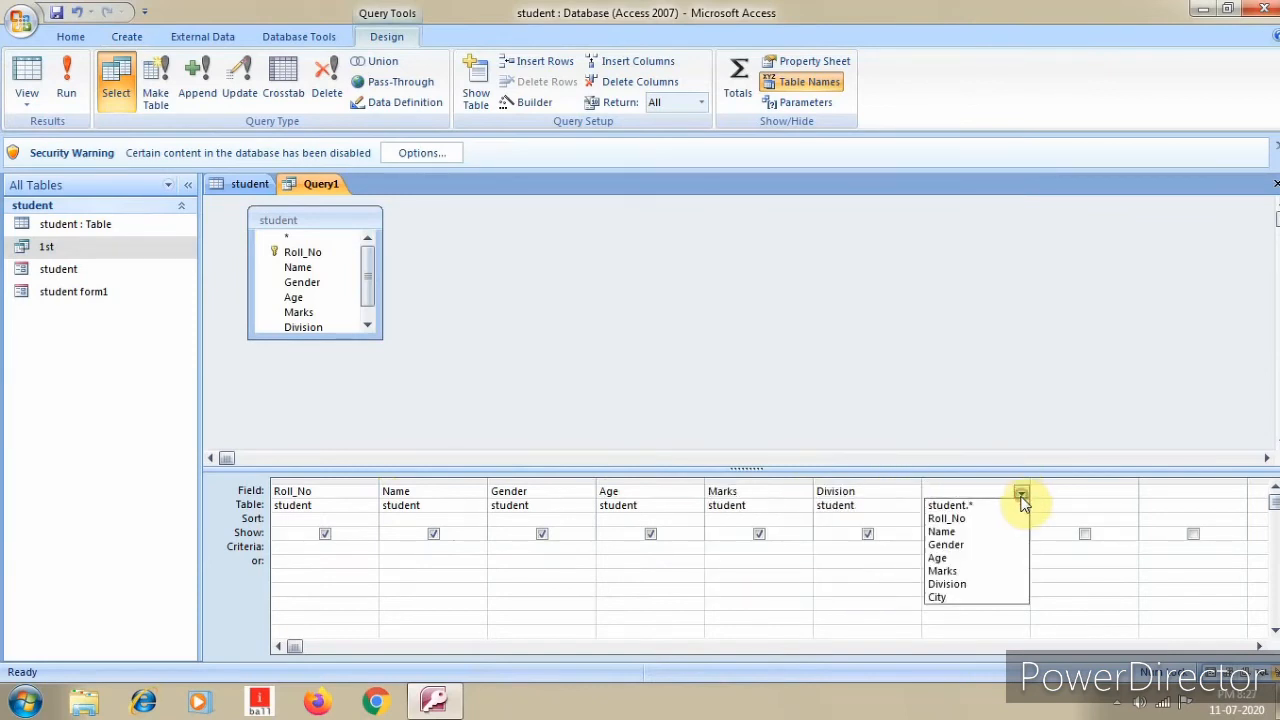
click(966, 598)
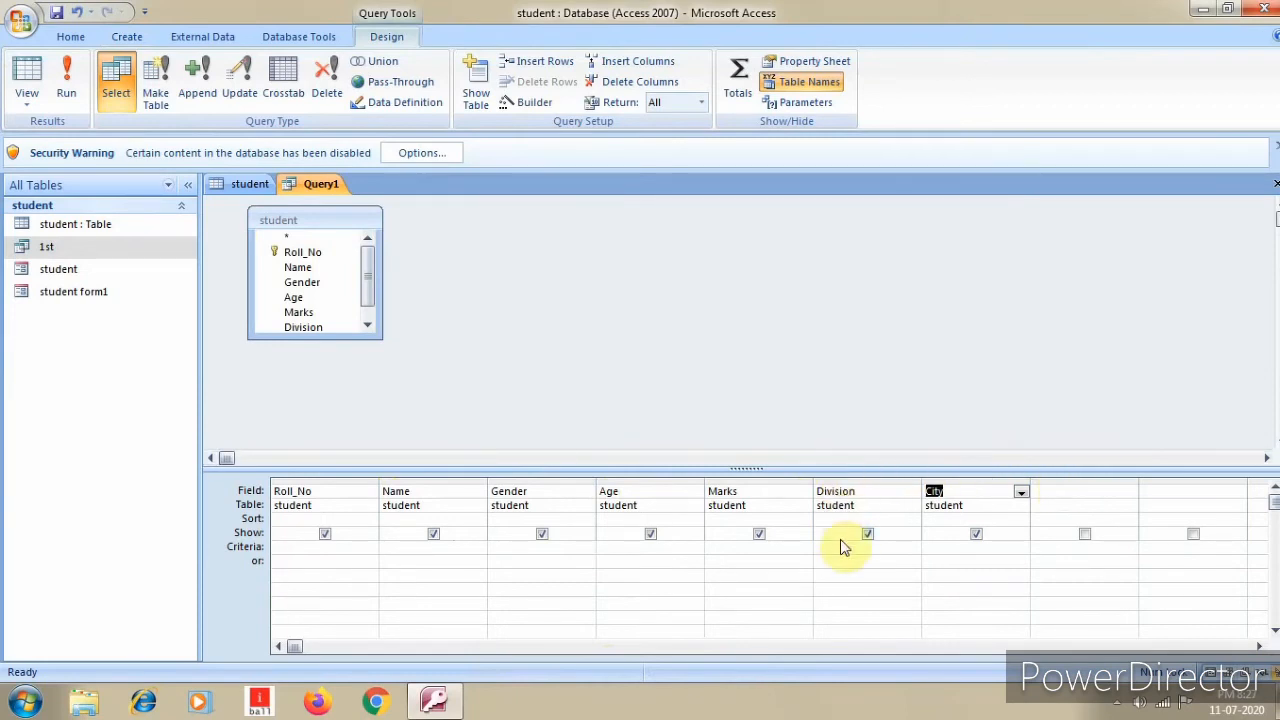
Step: Set the City criterion to Bijnor, then close the query and save it under the name bijnor
click(949, 547)
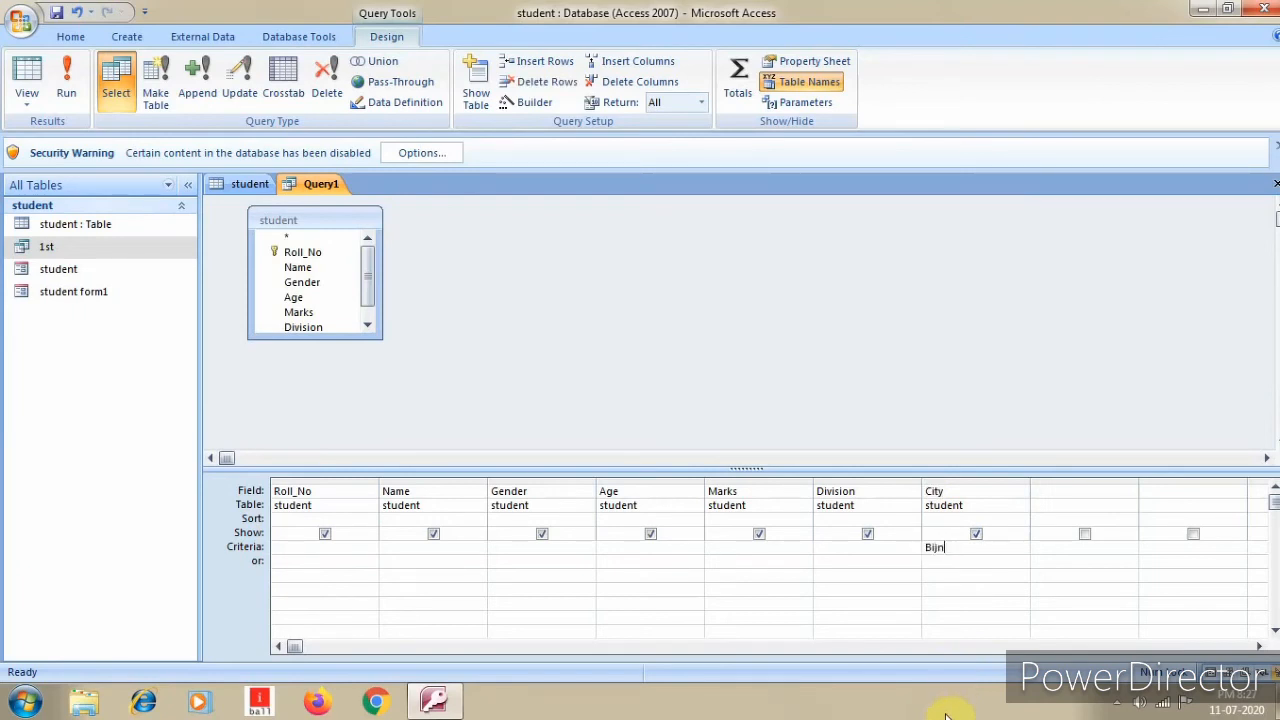
click(1276, 184)
click(575, 397)
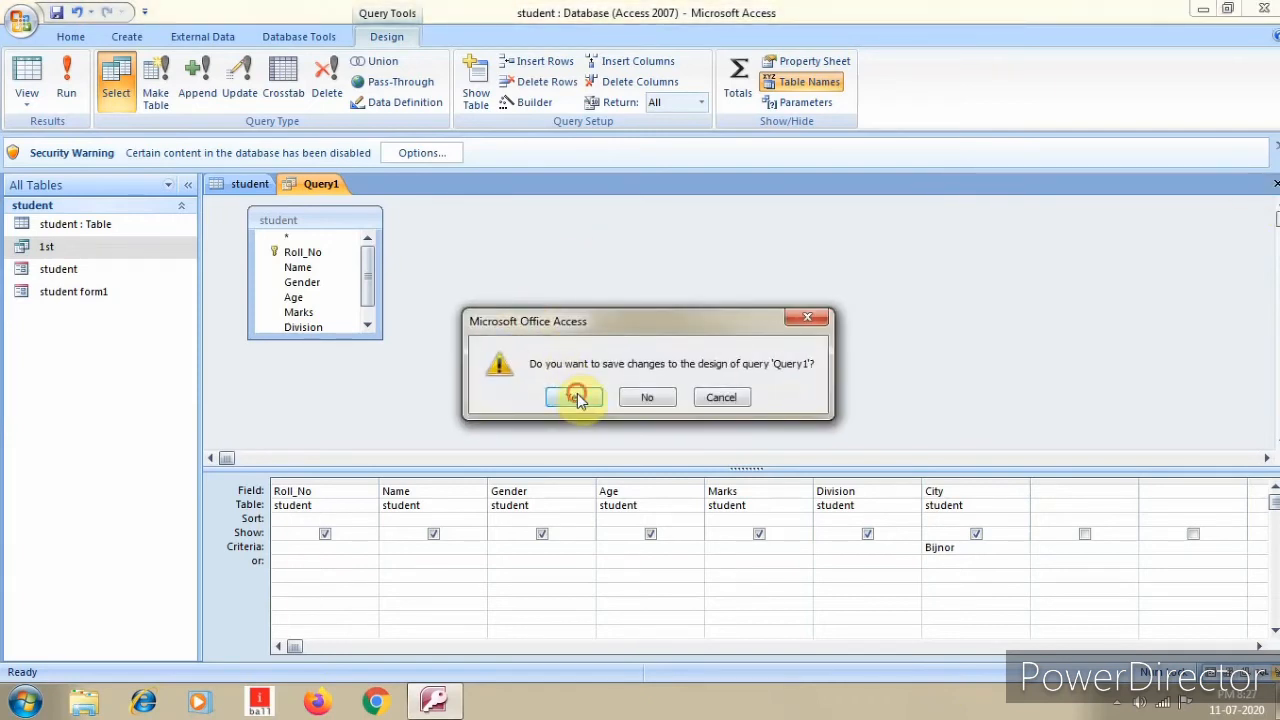
text(bi)
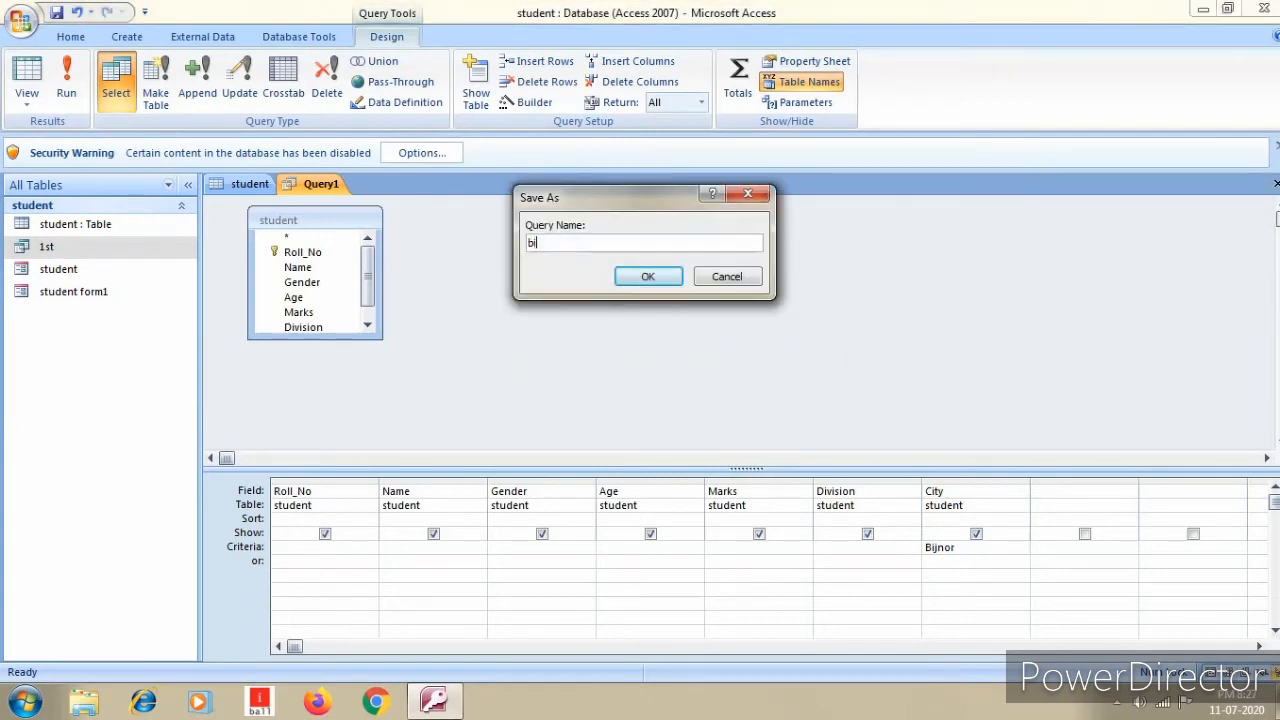
text(jnor)
click(648, 276)
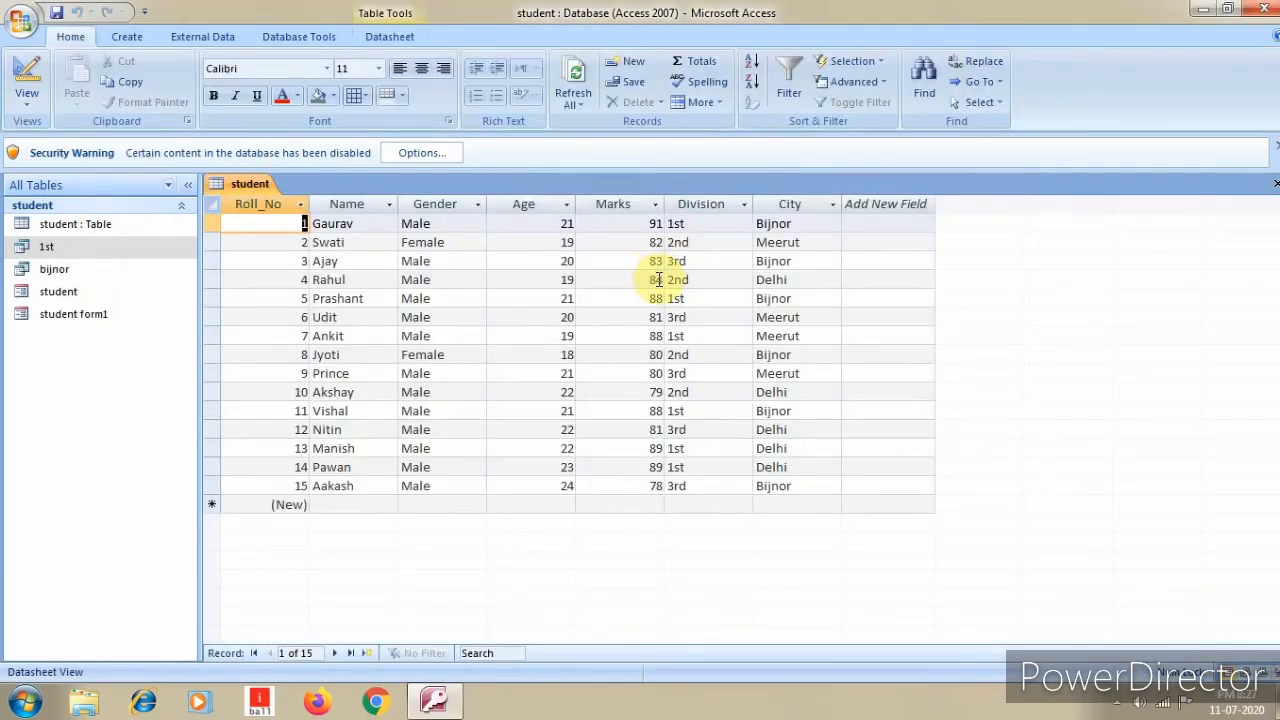
Step: Review the records returned by the bijnor and 1st queries, closing each datasheet after viewing
double_click(96, 271)
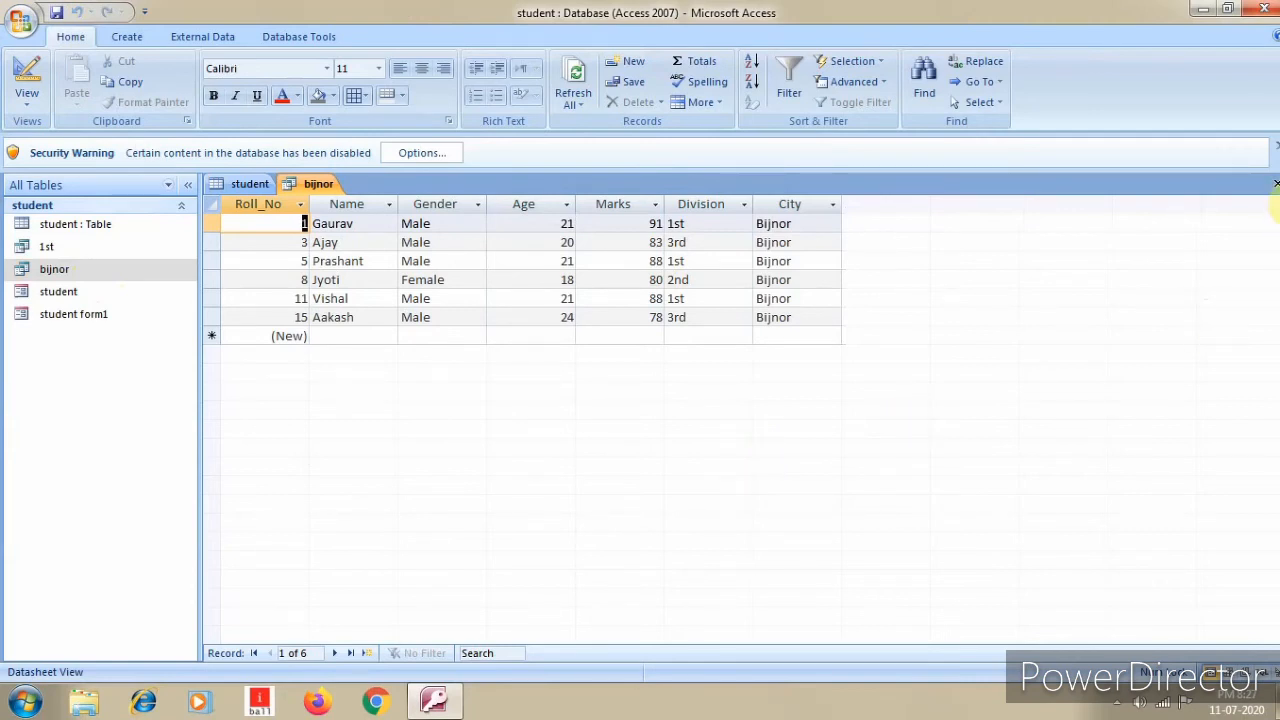
click(1276, 183)
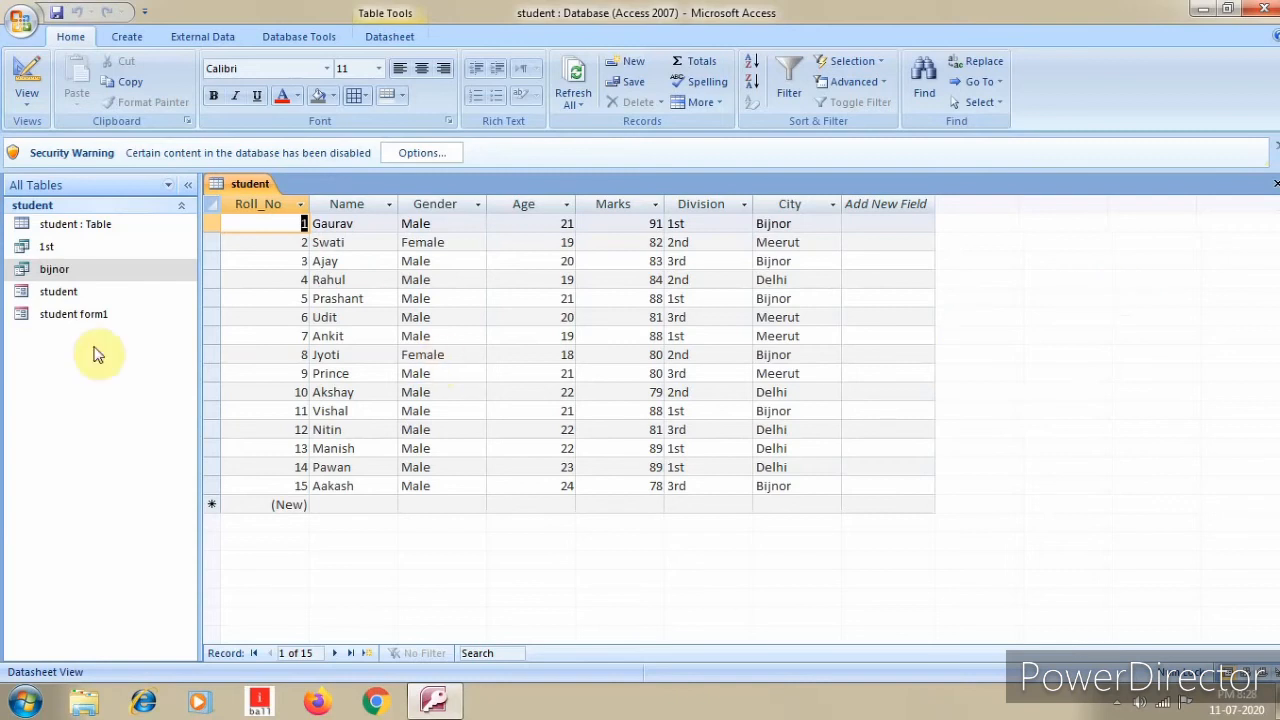
double_click(75, 246)
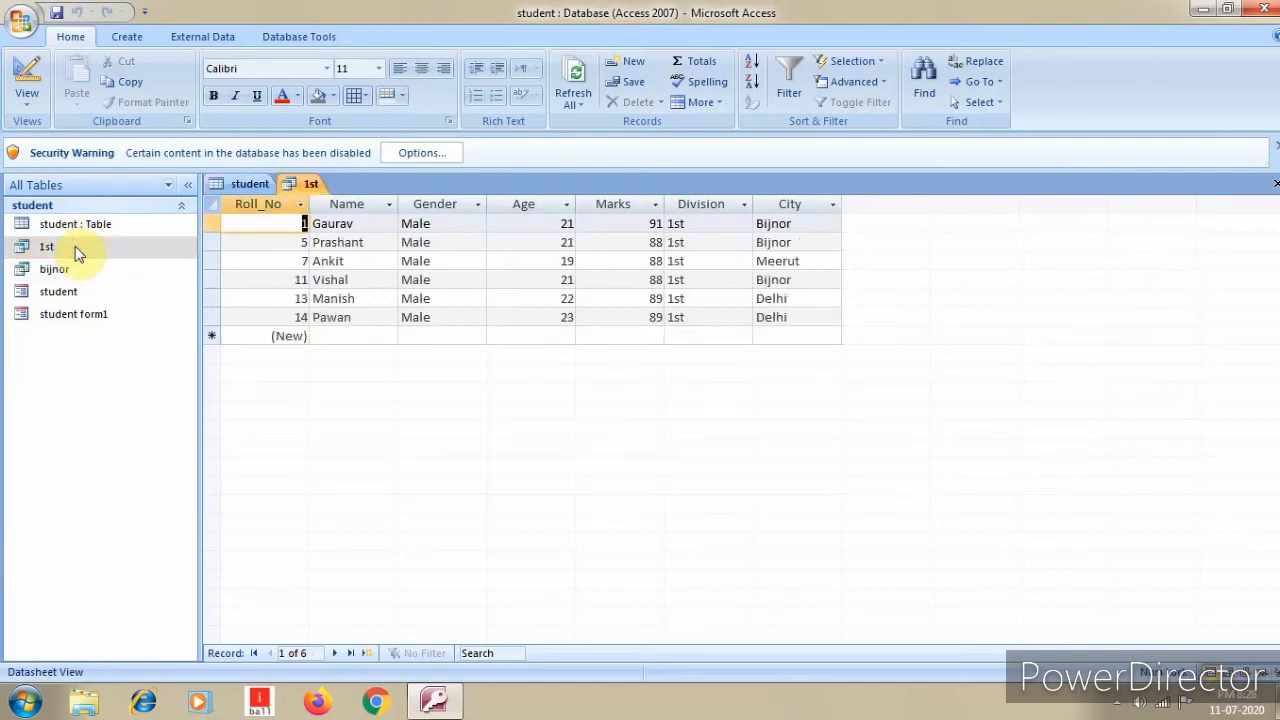
click(1275, 184)
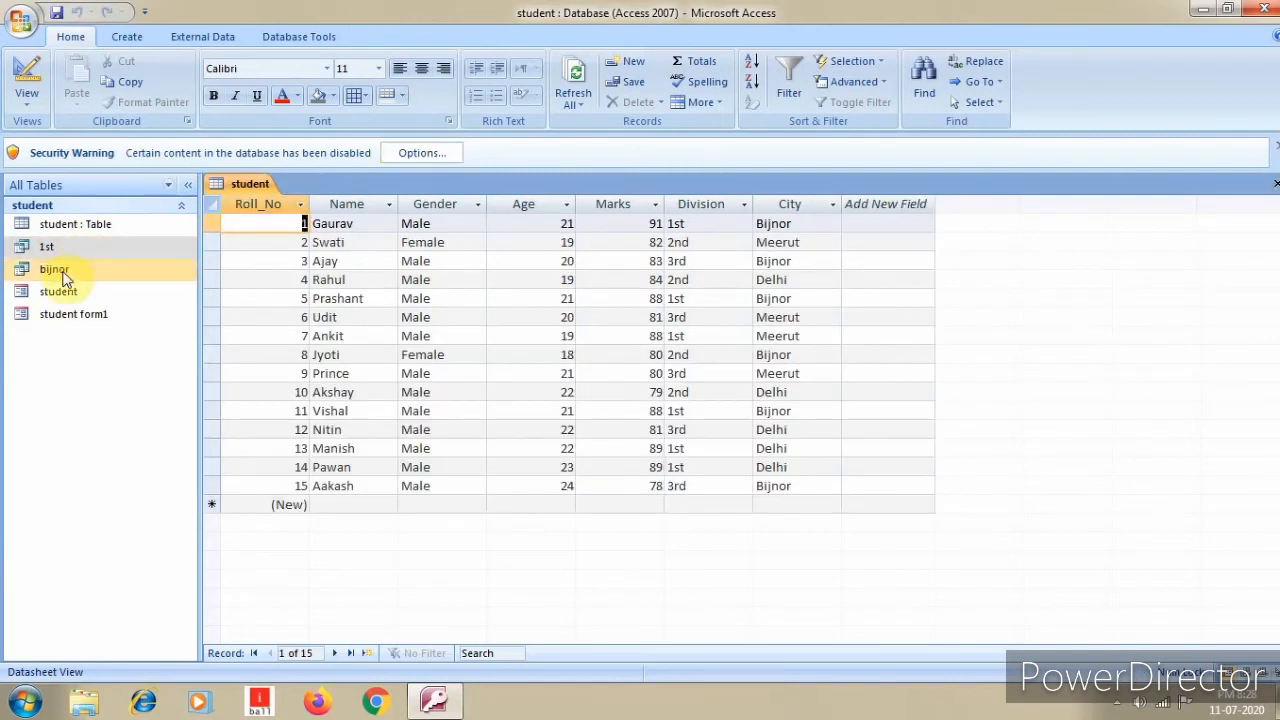
click(58, 272)
double_click(58, 272)
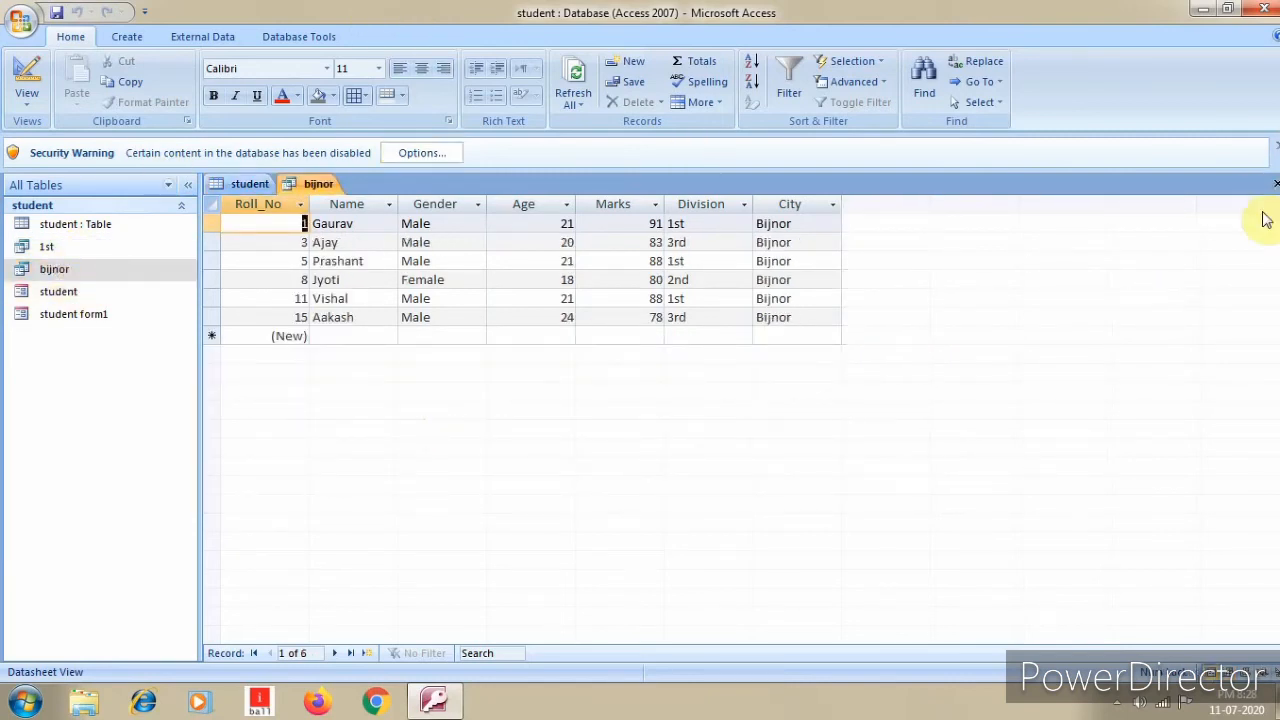
click(1275, 184)
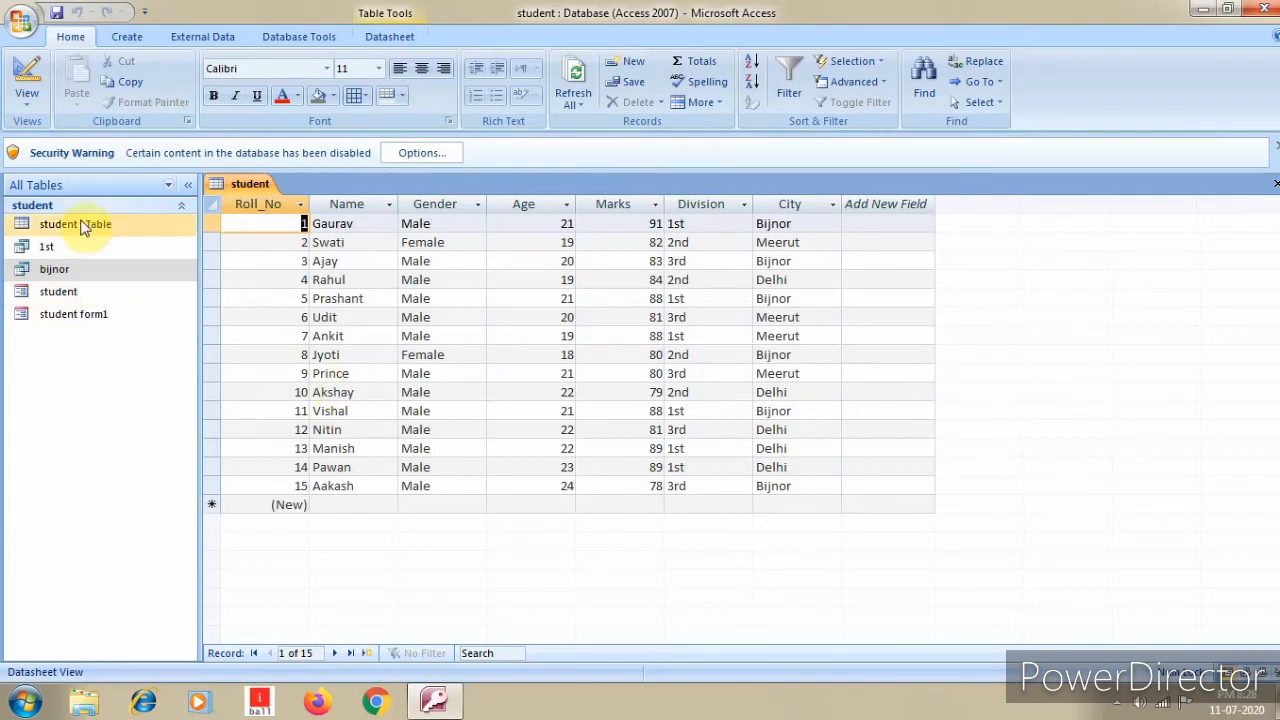
Step: Start a Report Wizard report on the student table and include the Roll_No, Name, Marks, Division and City fields
click(128, 38)
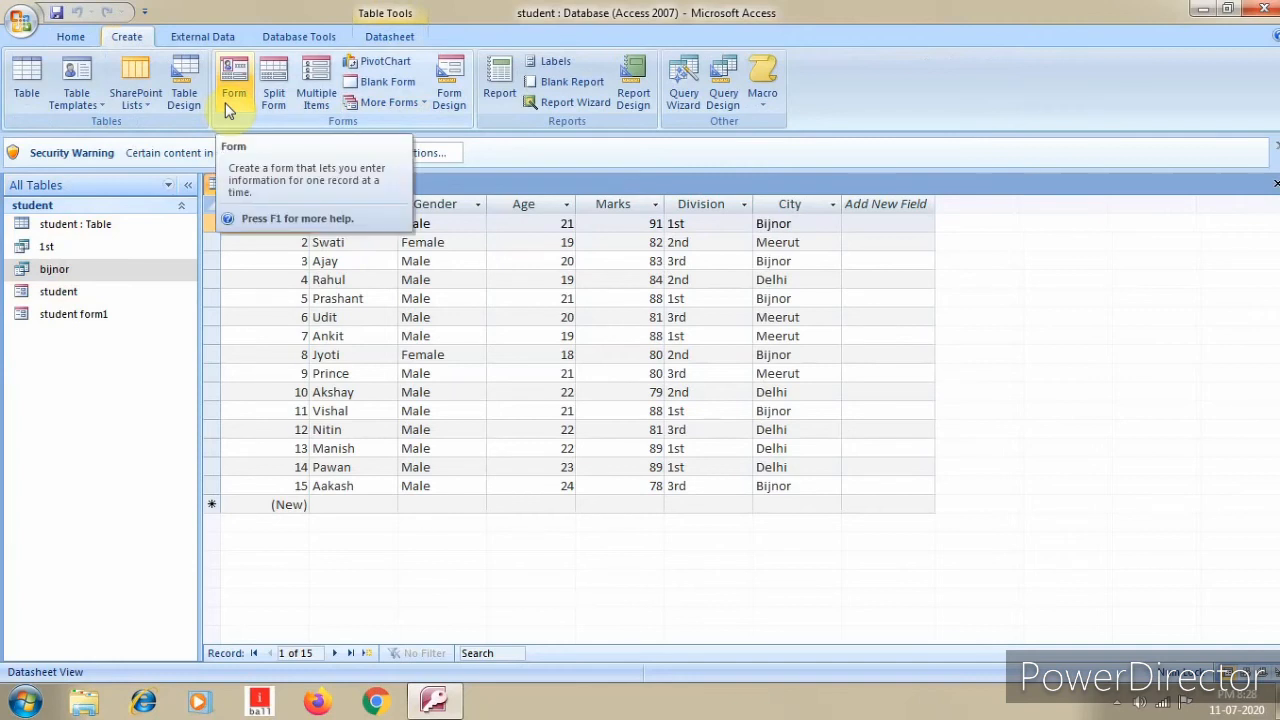
click(393, 103)
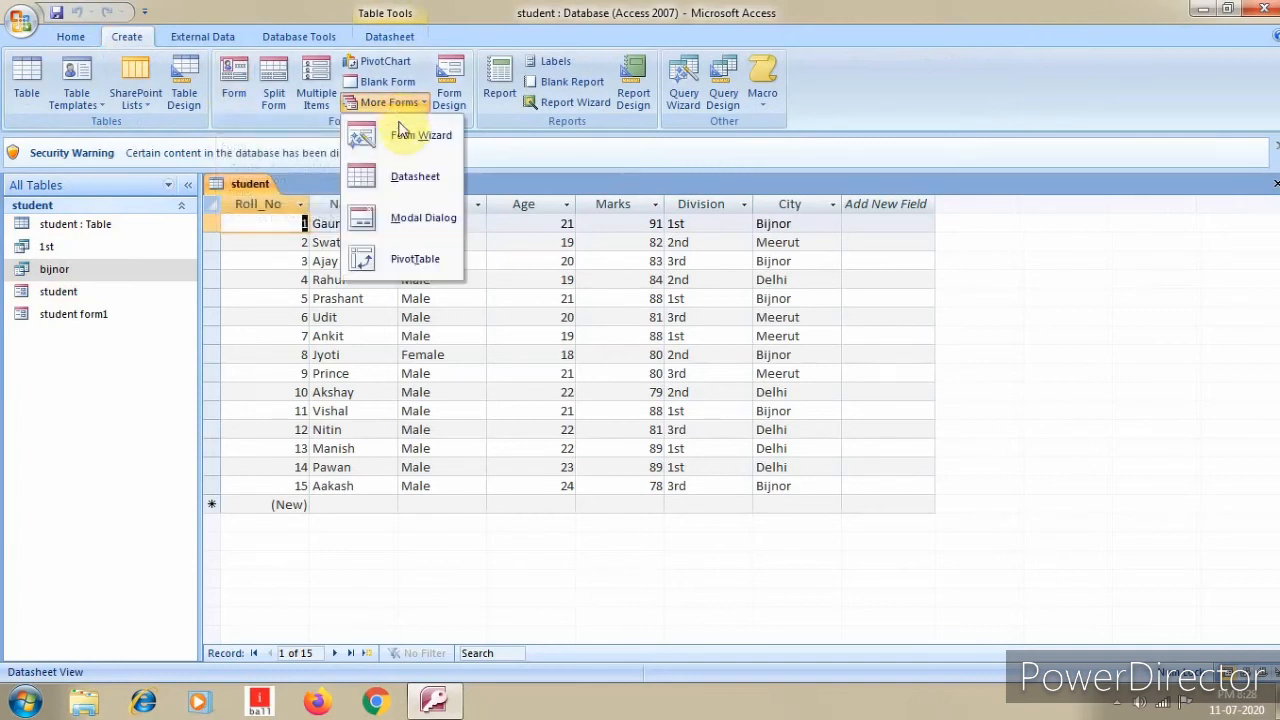
click(1015, 150)
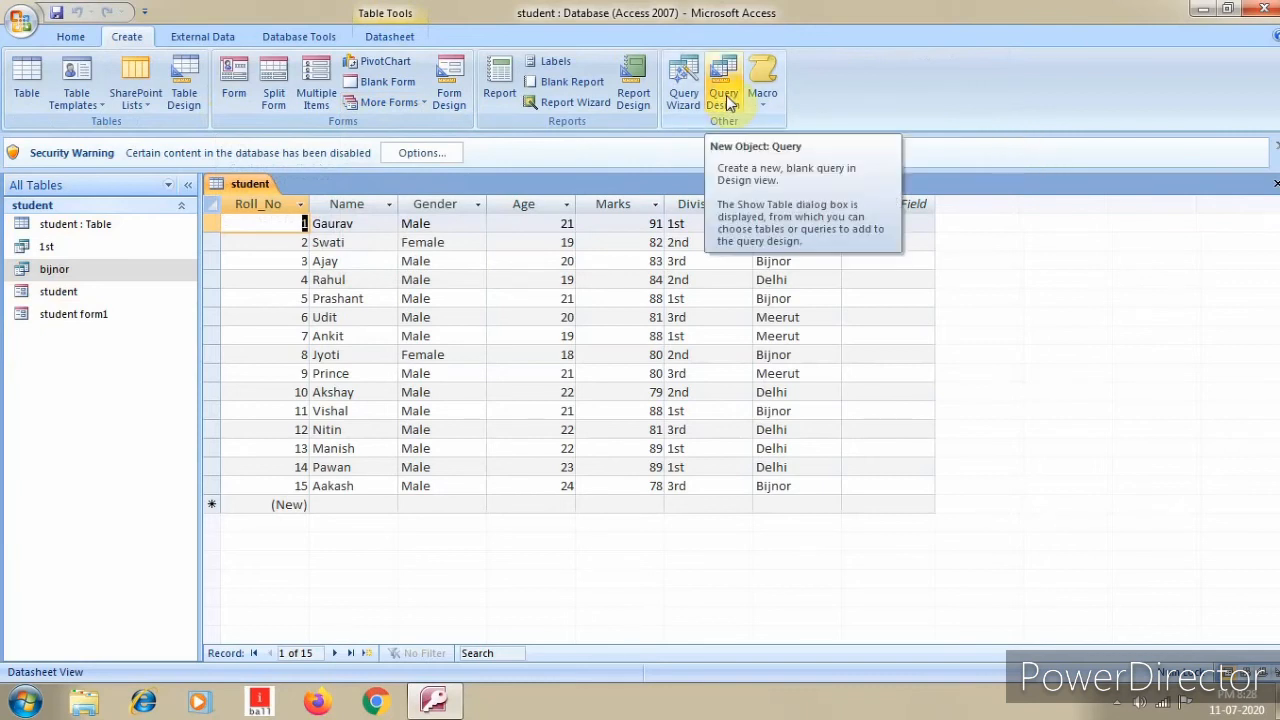
click(574, 104)
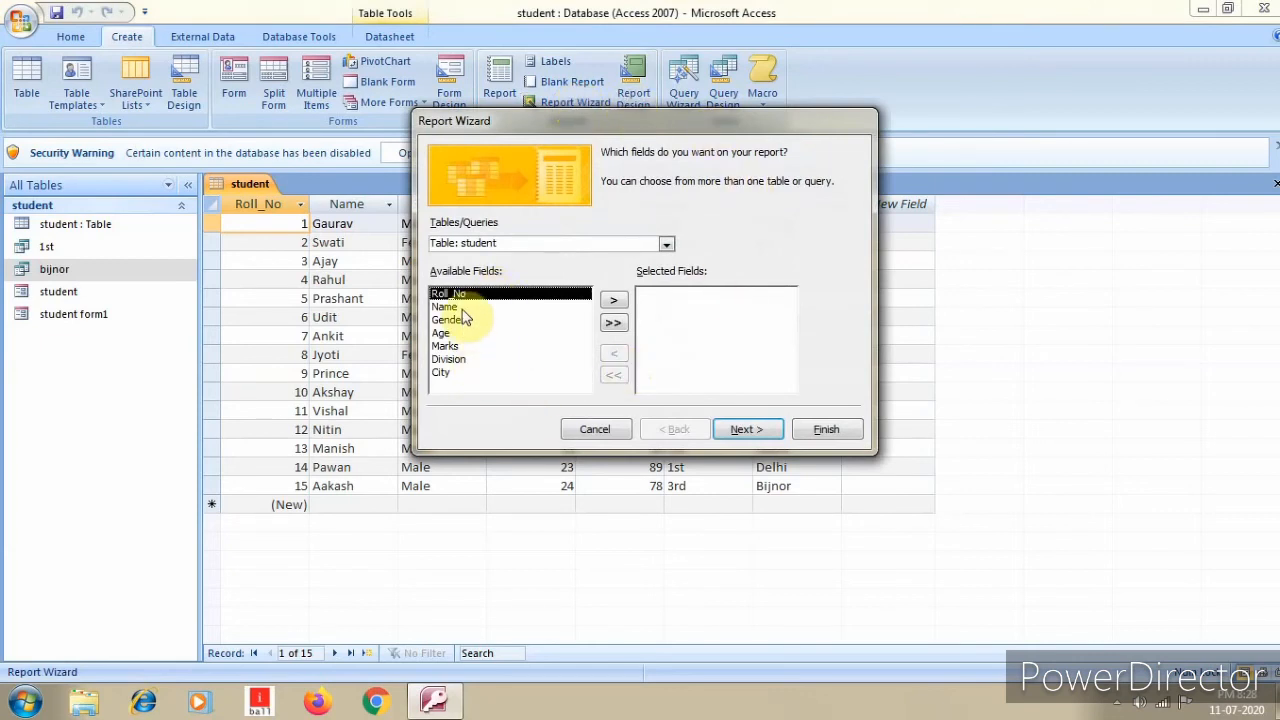
click(614, 300)
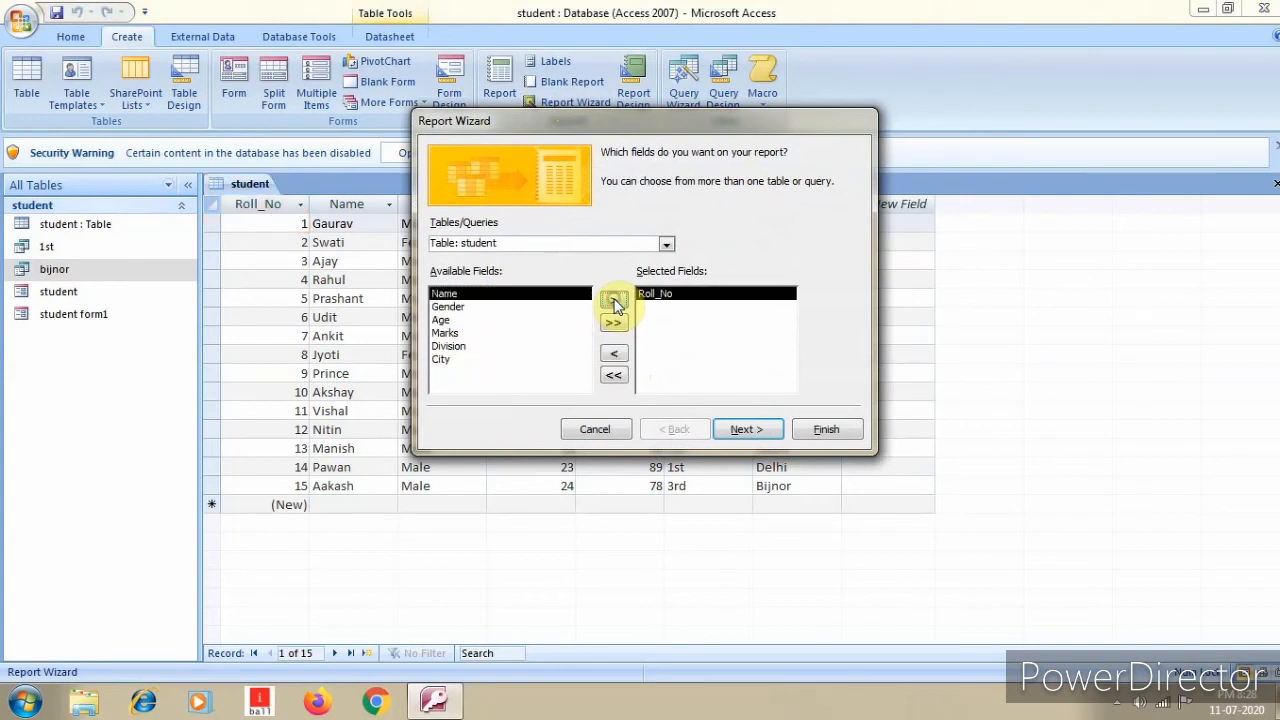
click(614, 300)
click(487, 320)
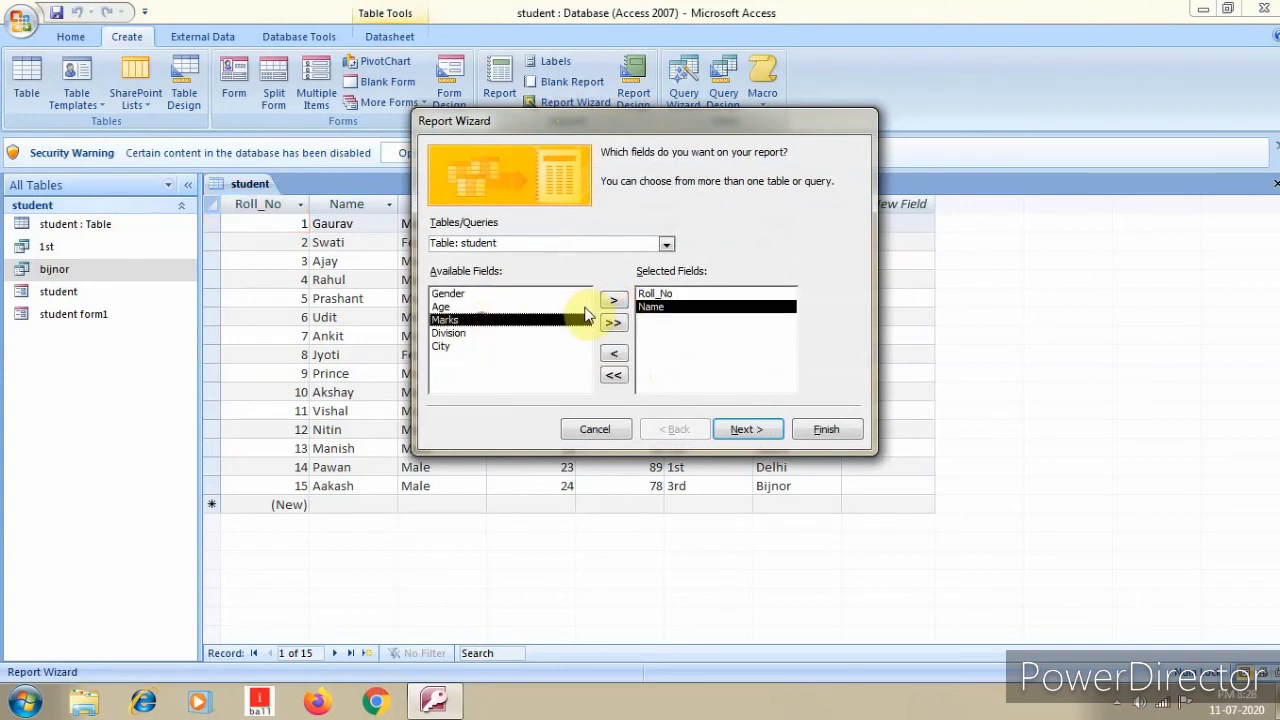
click(612, 300)
click(612, 300)
click(612, 300)
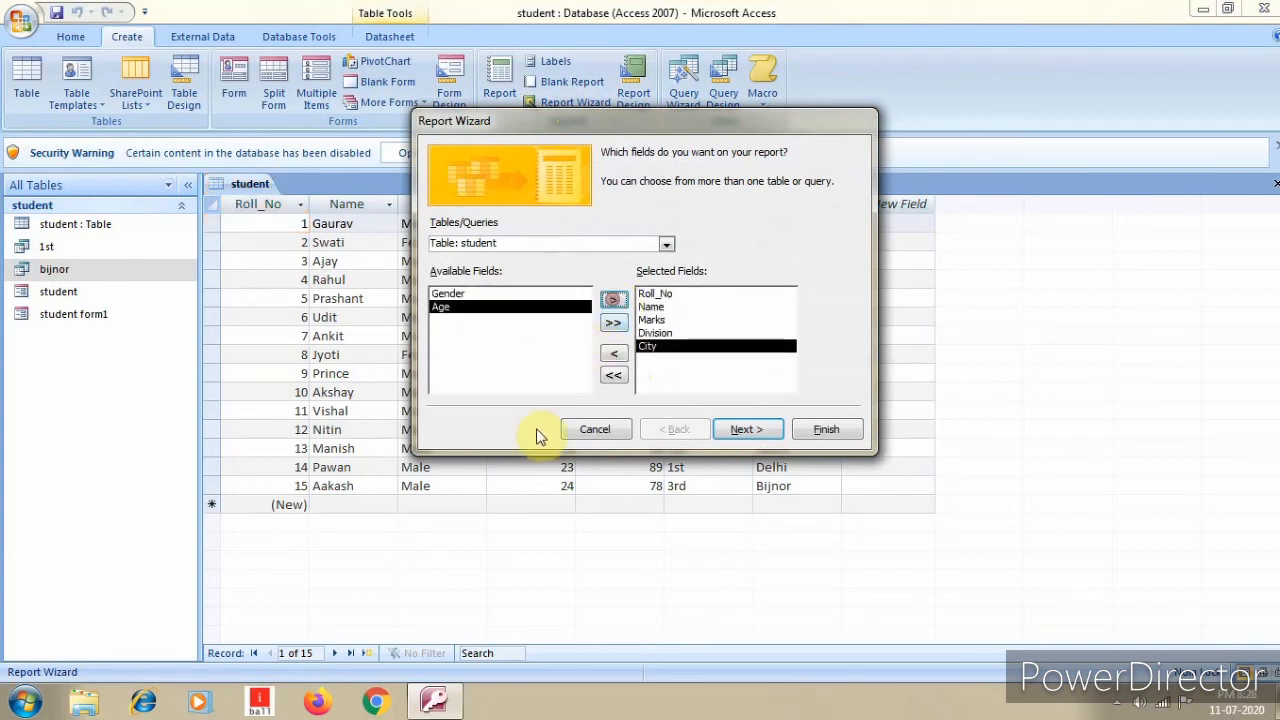
click(618, 356)
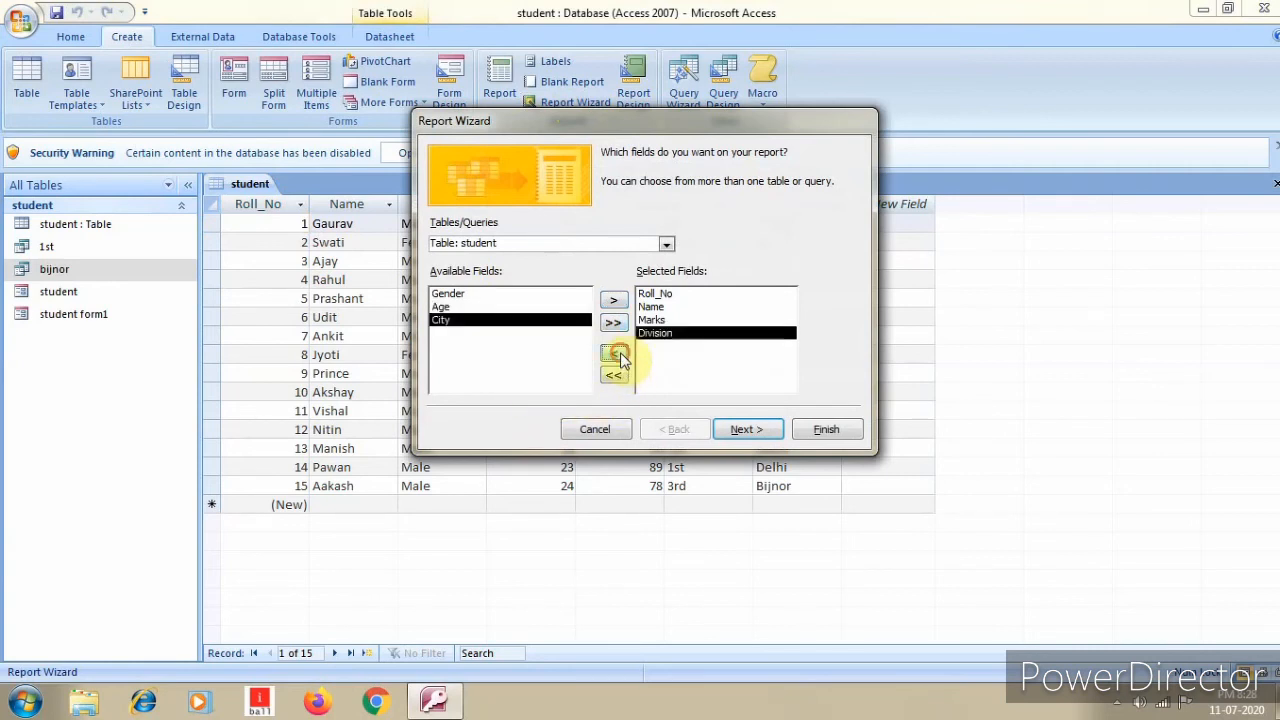
click(615, 302)
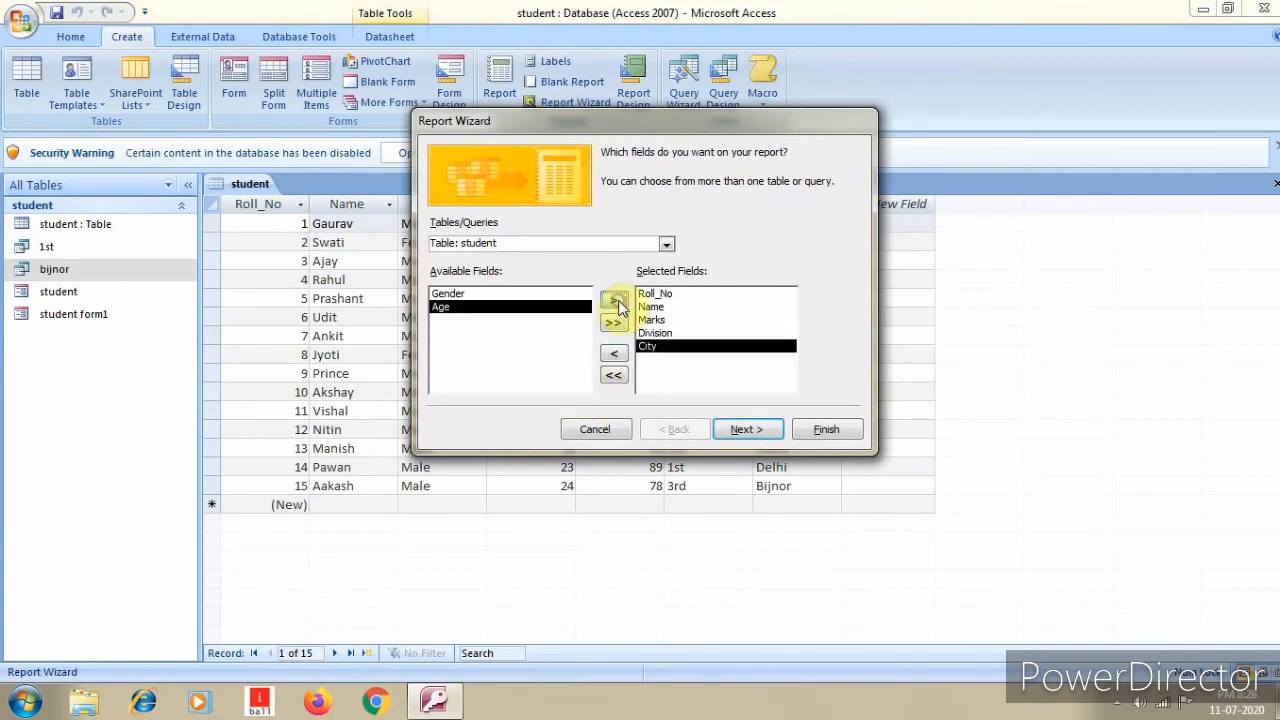
Step: Finish the report without grouping or sorting, using the Tabular layout in Portrait orientation
click(743, 429)
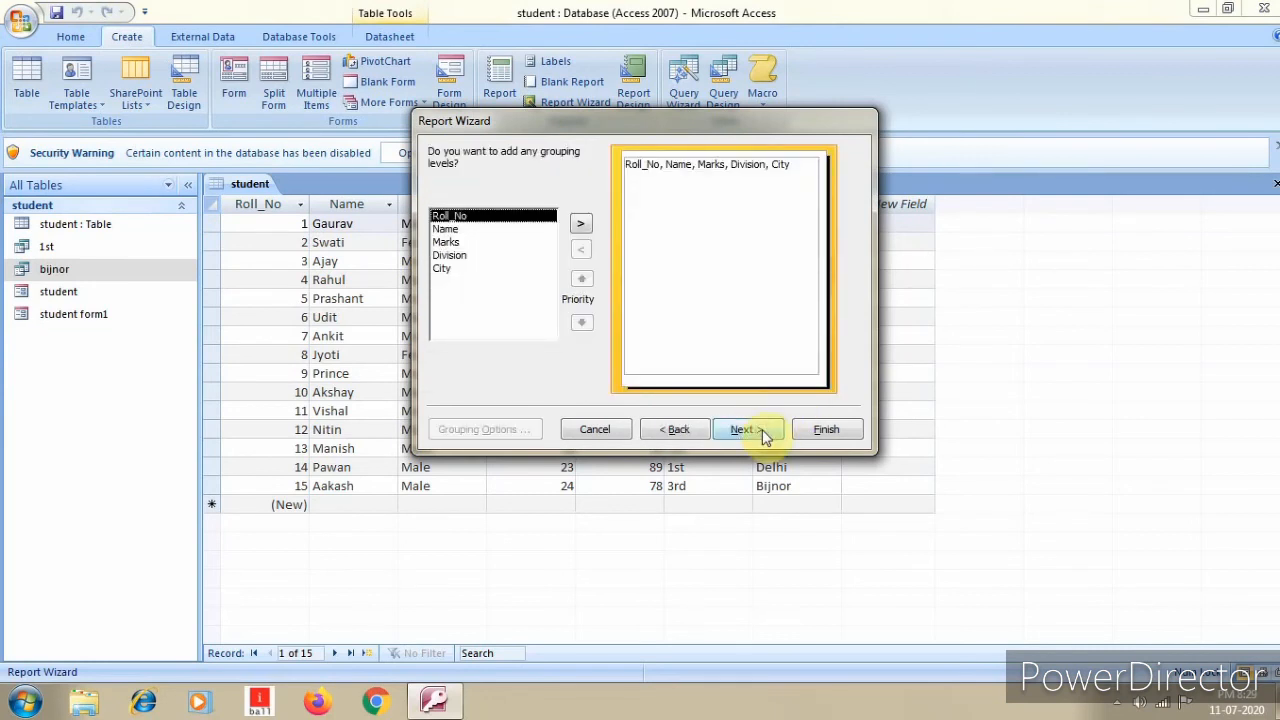
click(760, 429)
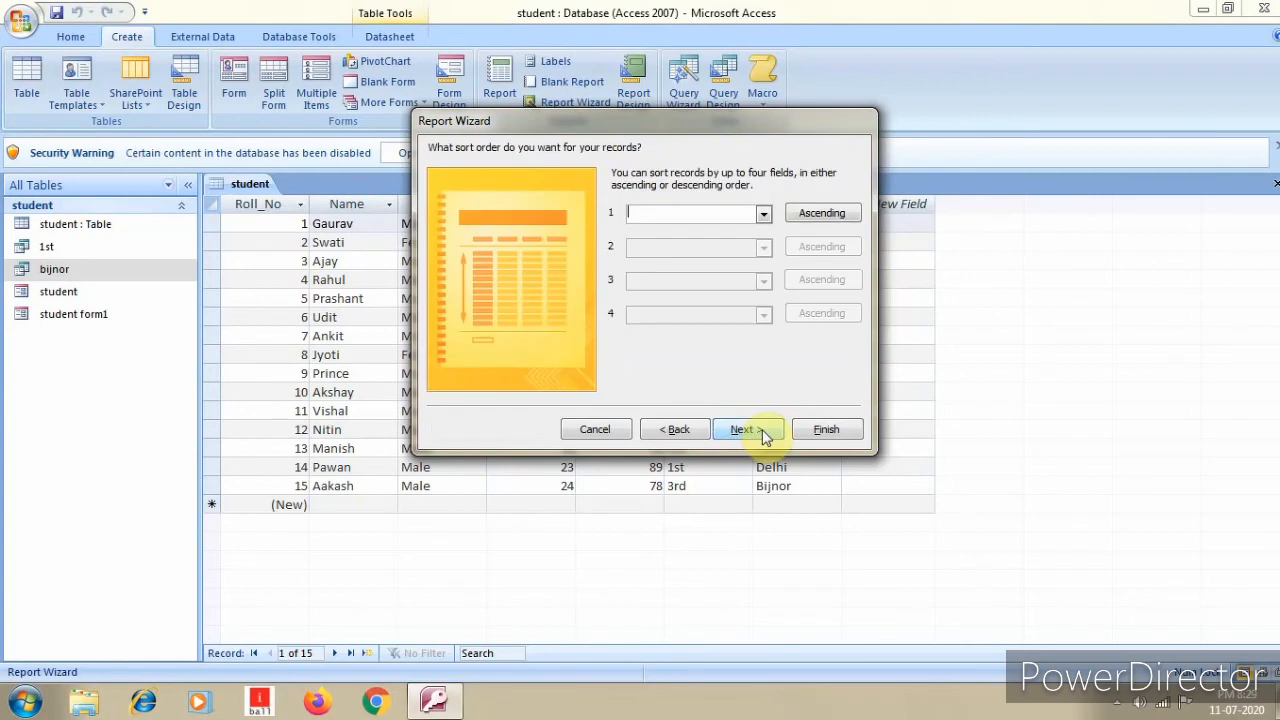
click(762, 432)
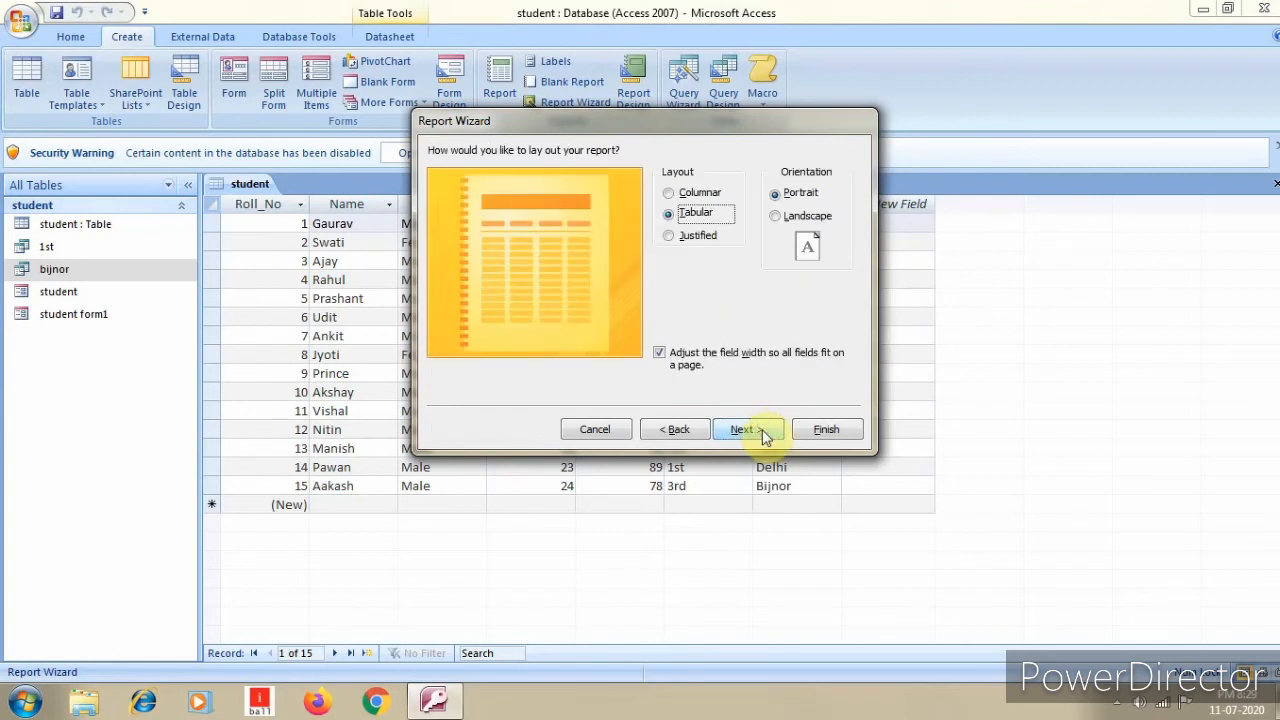
click(709, 194)
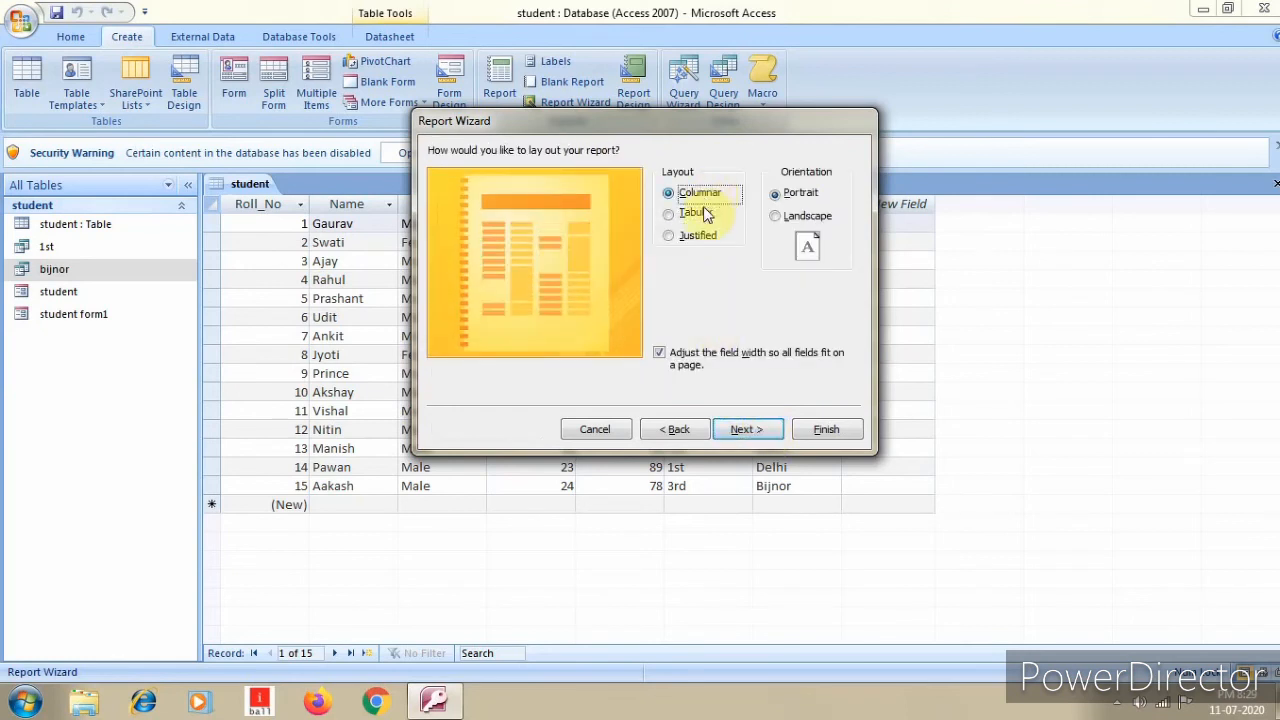
click(705, 215)
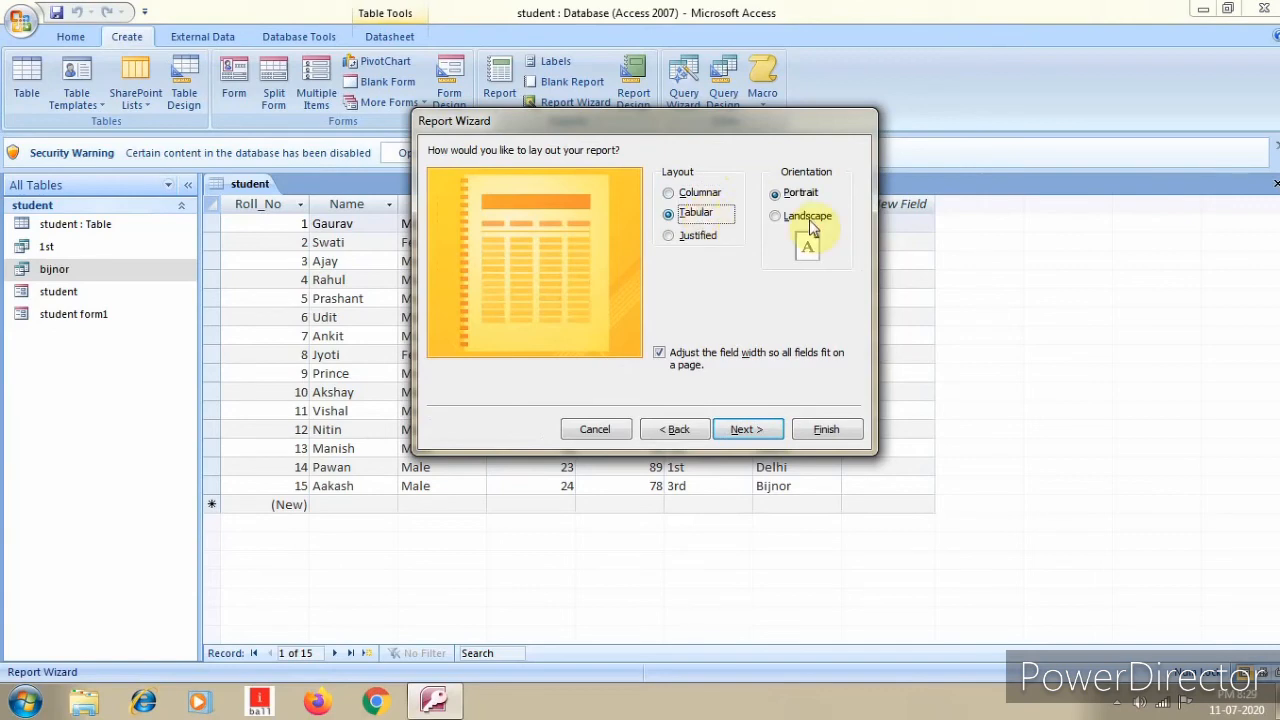
click(826, 430)
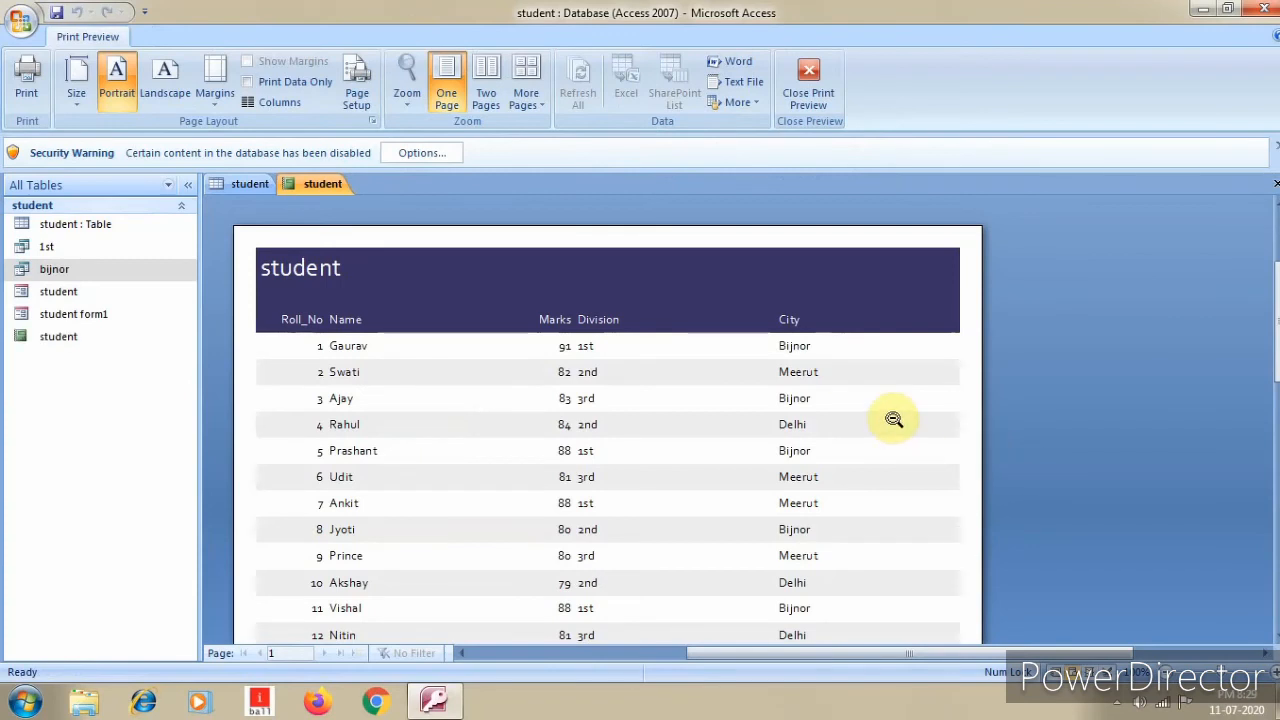
Step: Look through the records in the student report's print preview, then close the report
scroll(893, 419, down, 3)
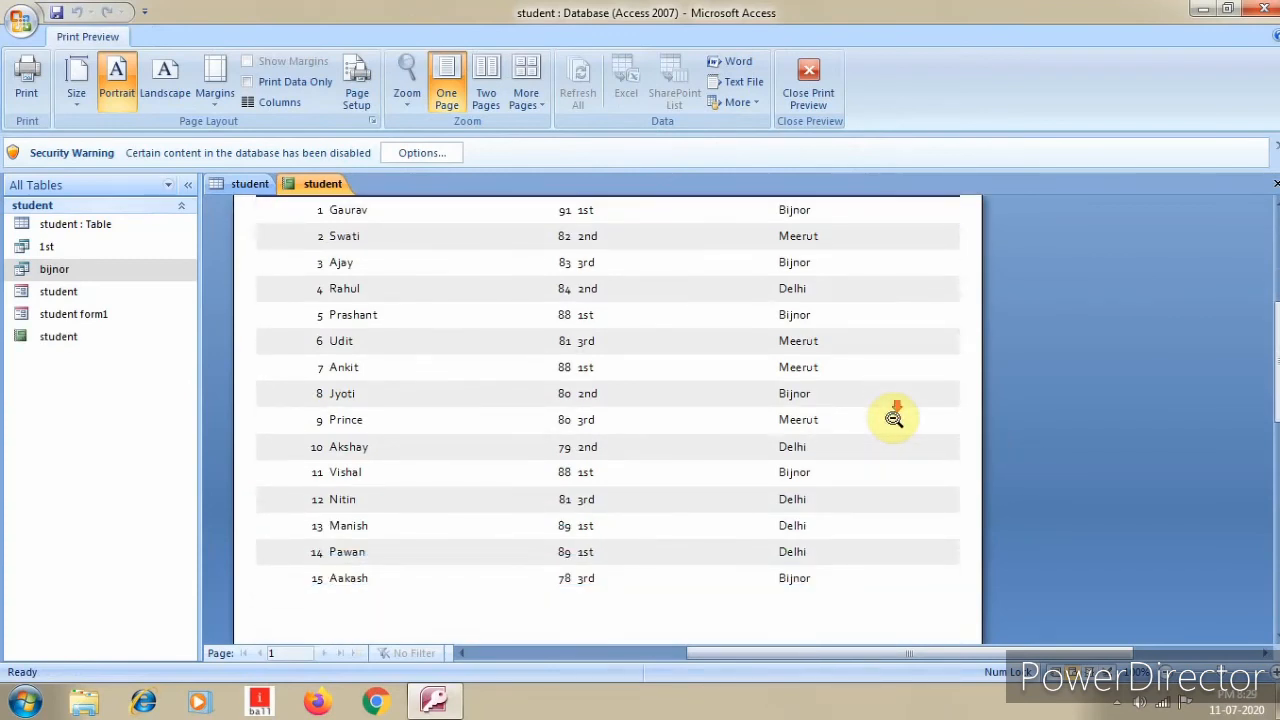
scroll(893, 419, down, 1)
scroll(891, 415, up, 3)
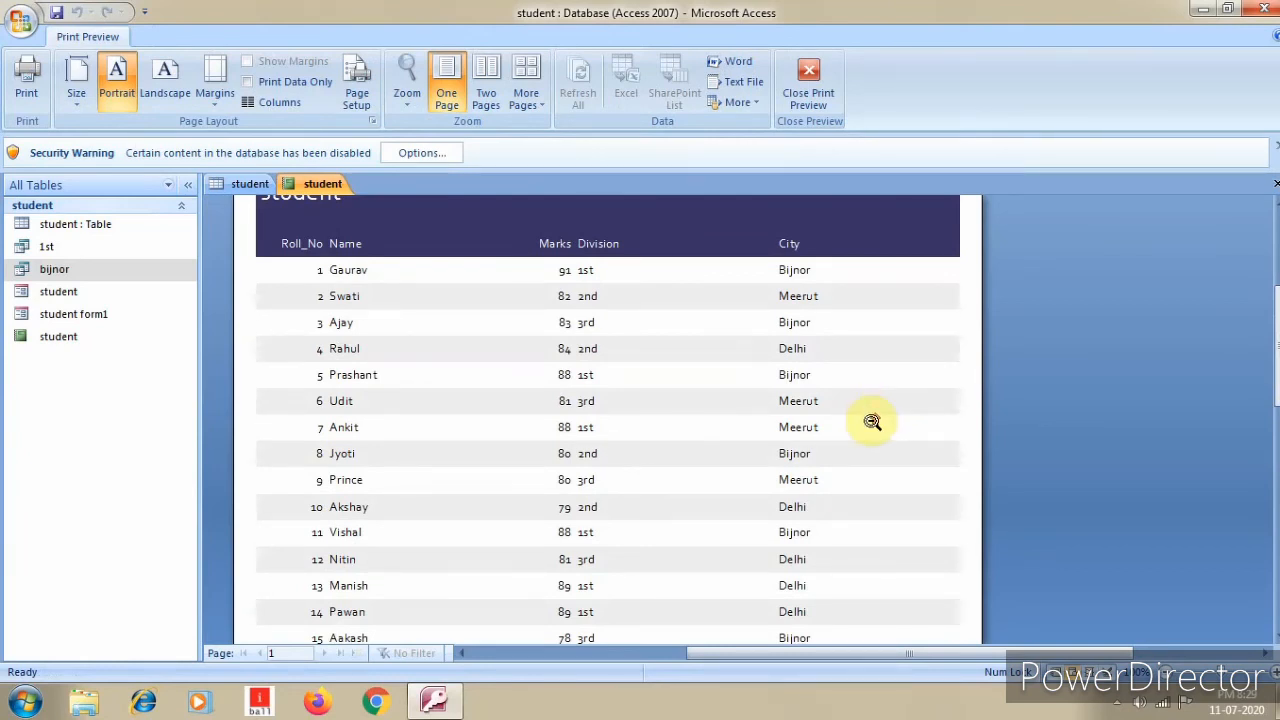
scroll(872, 422, up, 1)
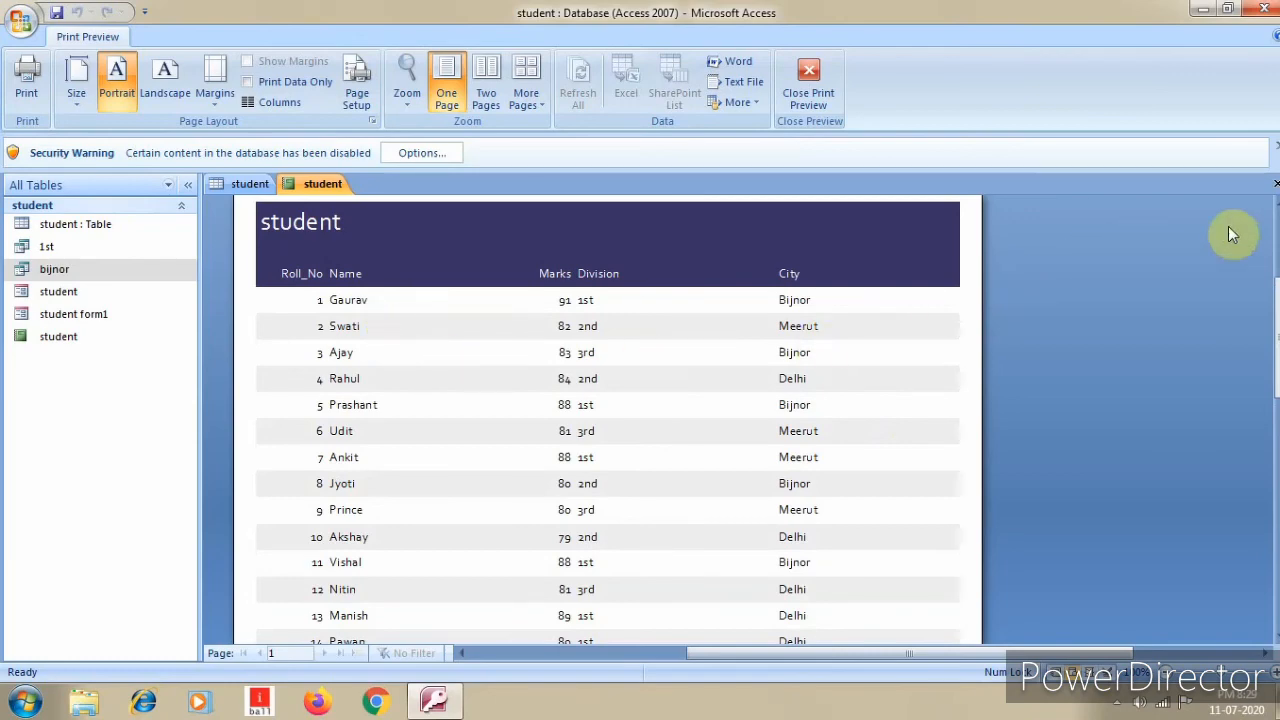
click(1276, 186)
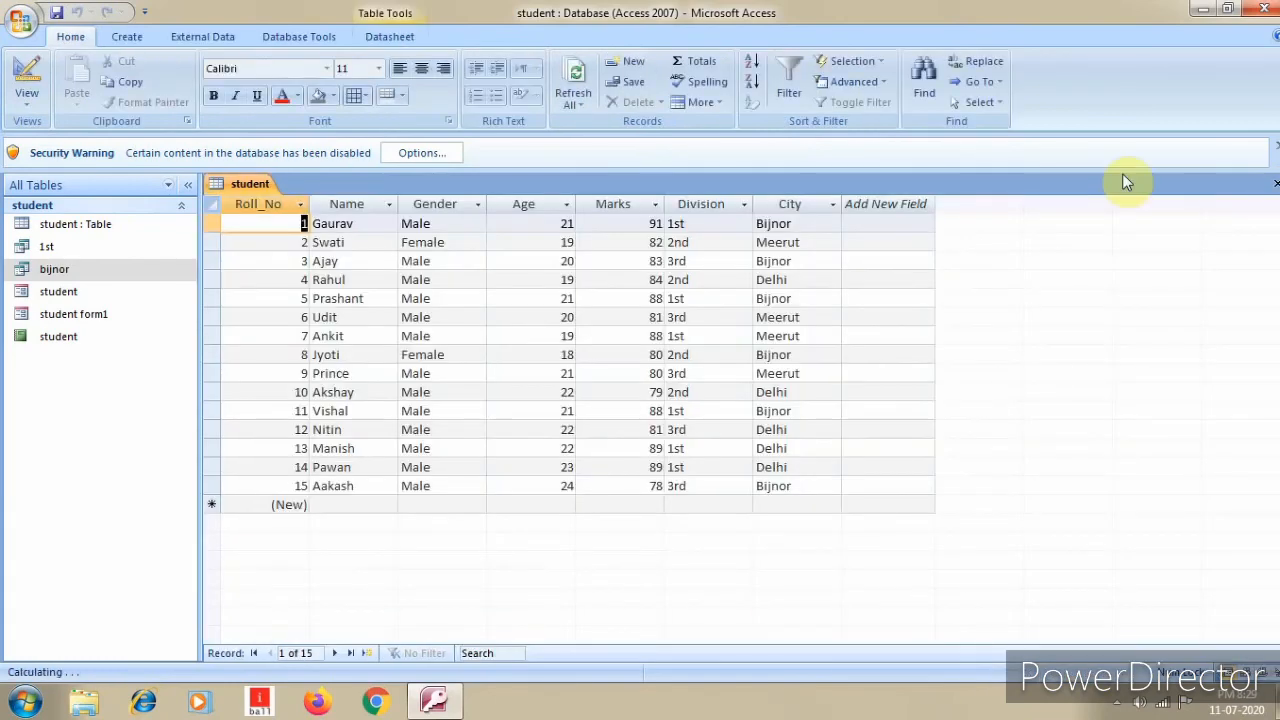
Step: Replace the header title of the student report with CAREER Institute in Design View and save the report on closing
click(74, 340)
right_click(74, 340)
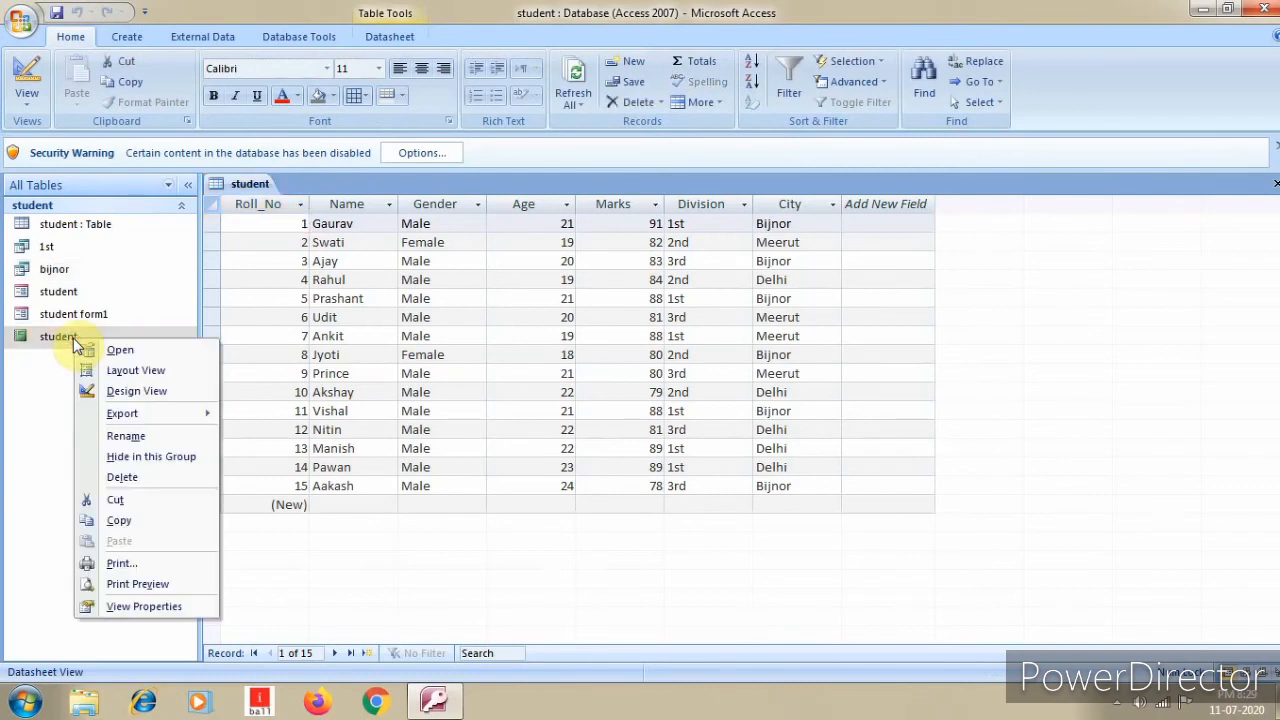
click(173, 391)
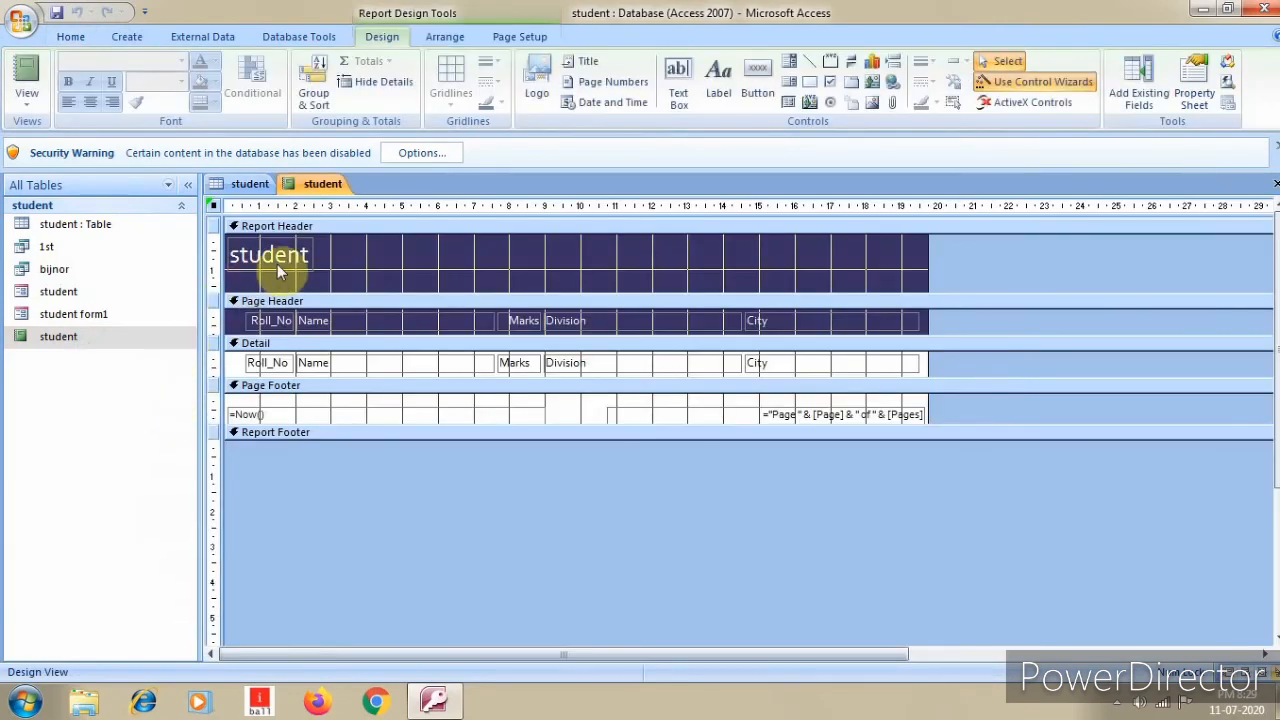
click(307, 253)
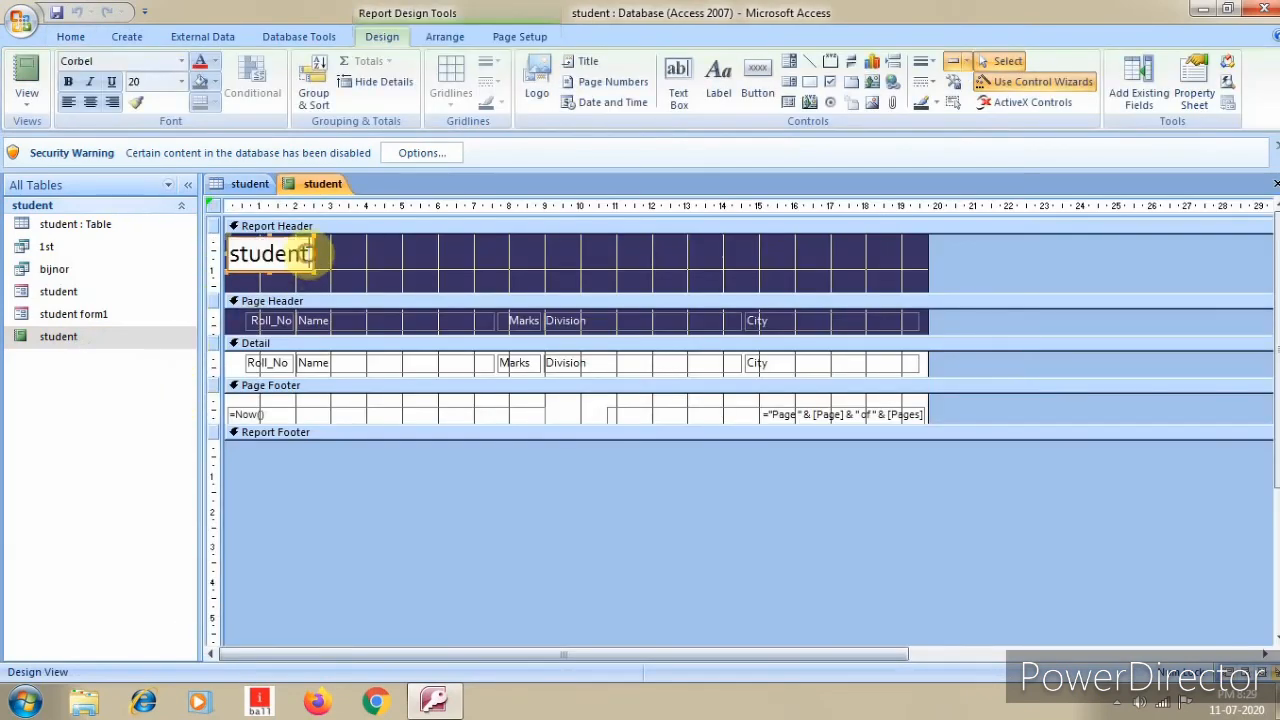
click(307, 253)
key(BackSpace)
key(BackSpace)
key(BackSpace)
key(BackSpace)
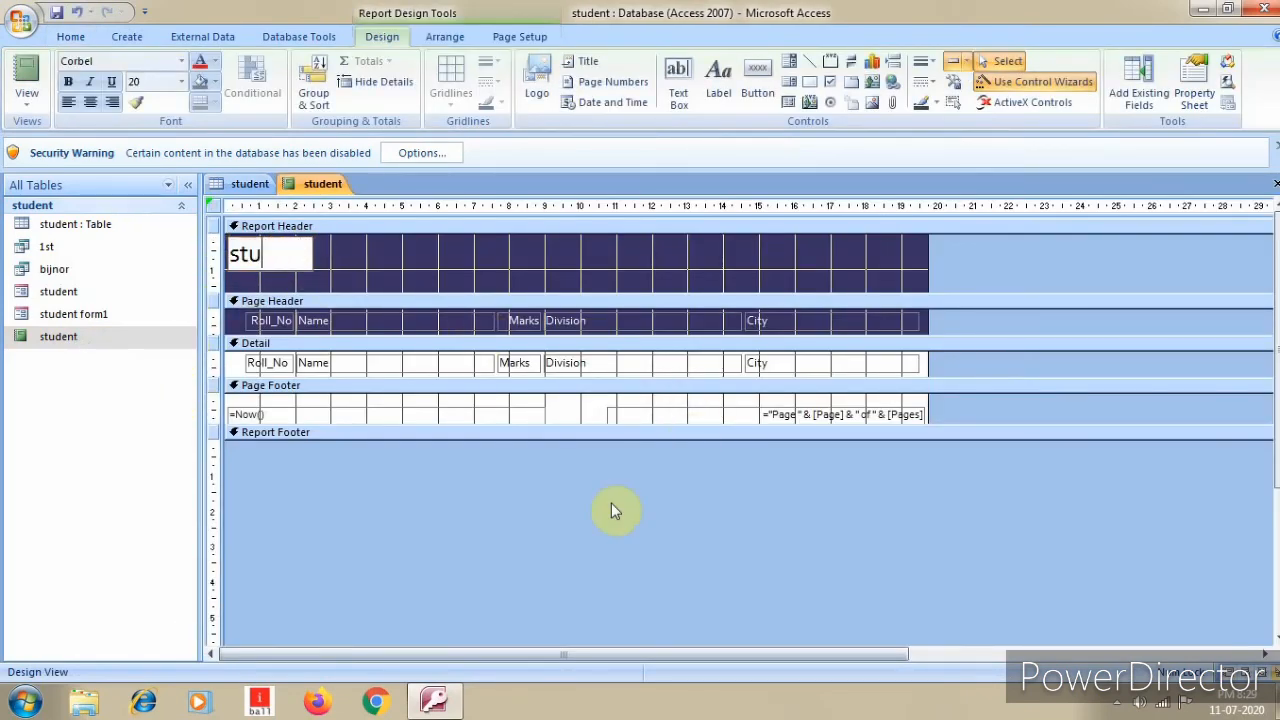
key(BackSpace)
key(BackSpace)
key(BackSpace)
text(CAREER Inst)
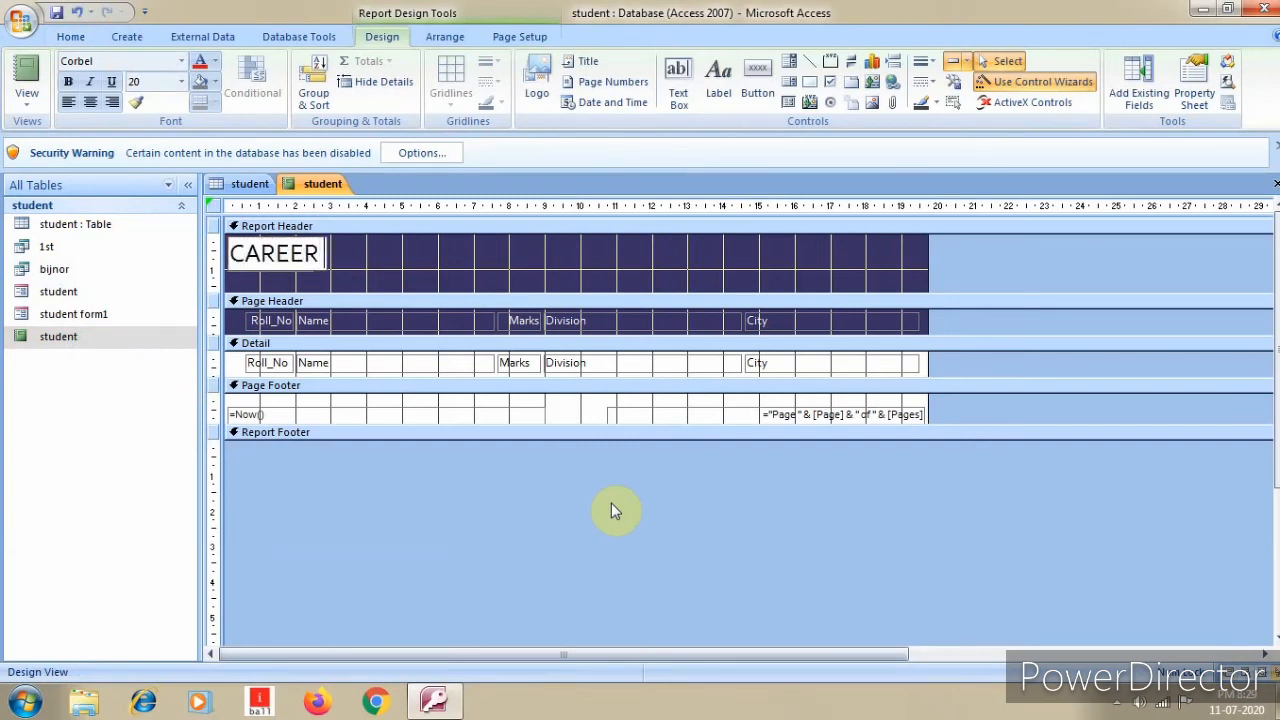
text(itute)
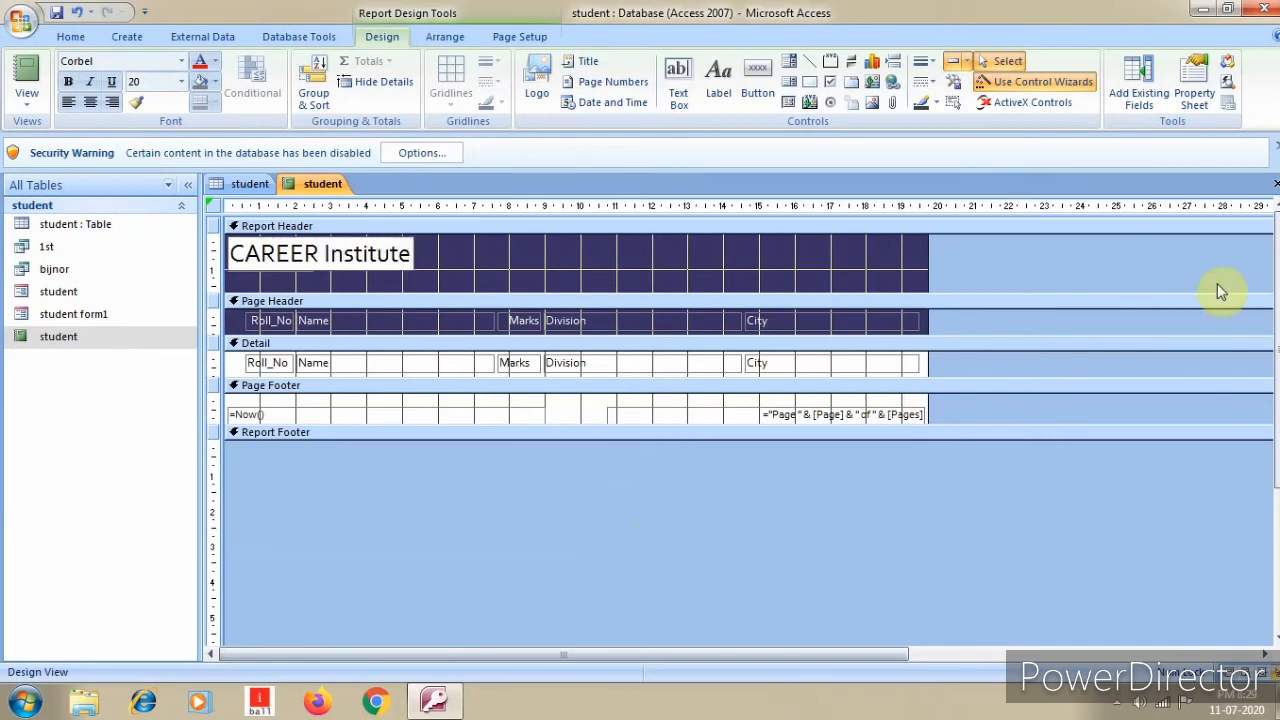
click(1274, 184)
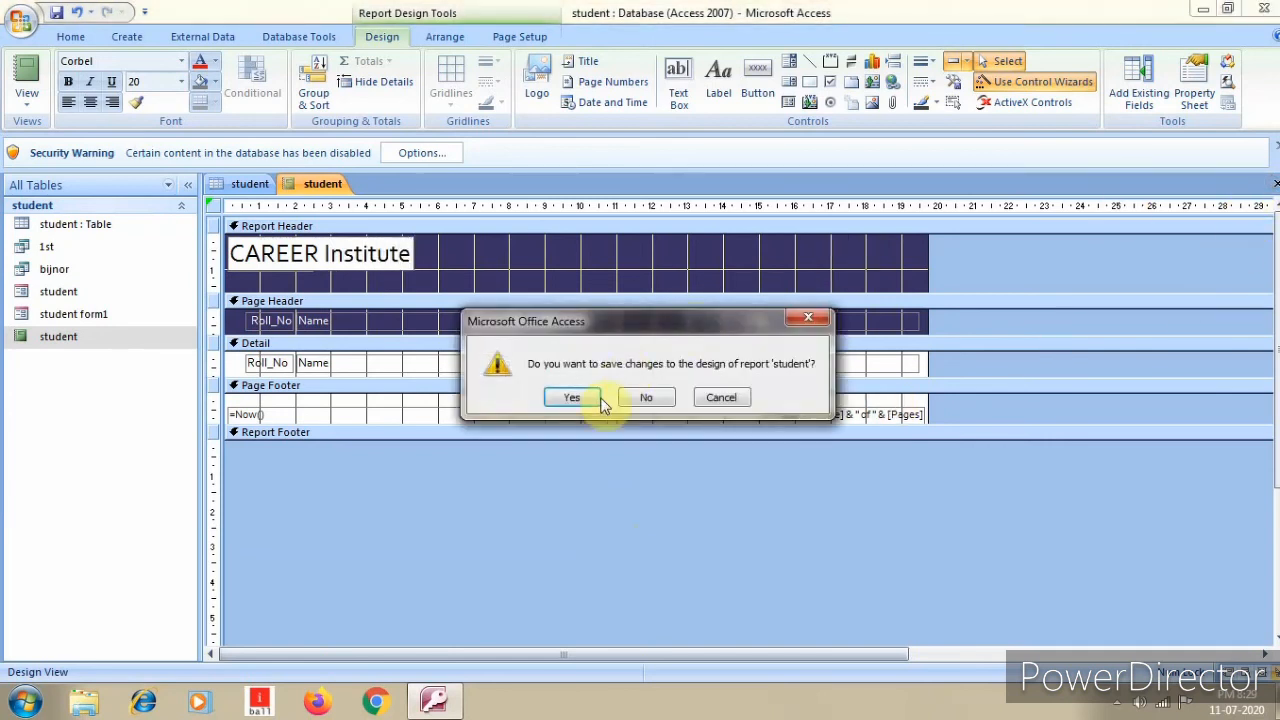
click(576, 398)
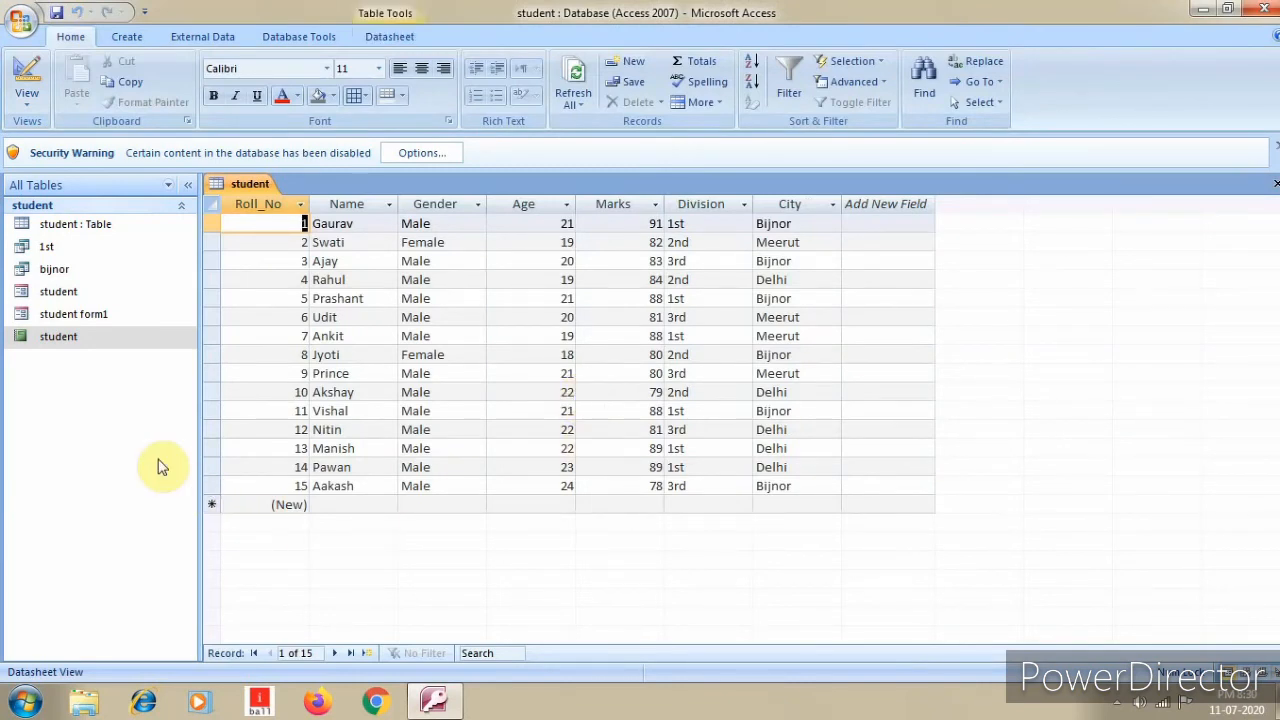
Step: Open the saved student report to check its header title, then close it
click(88, 340)
double_click(88, 340)
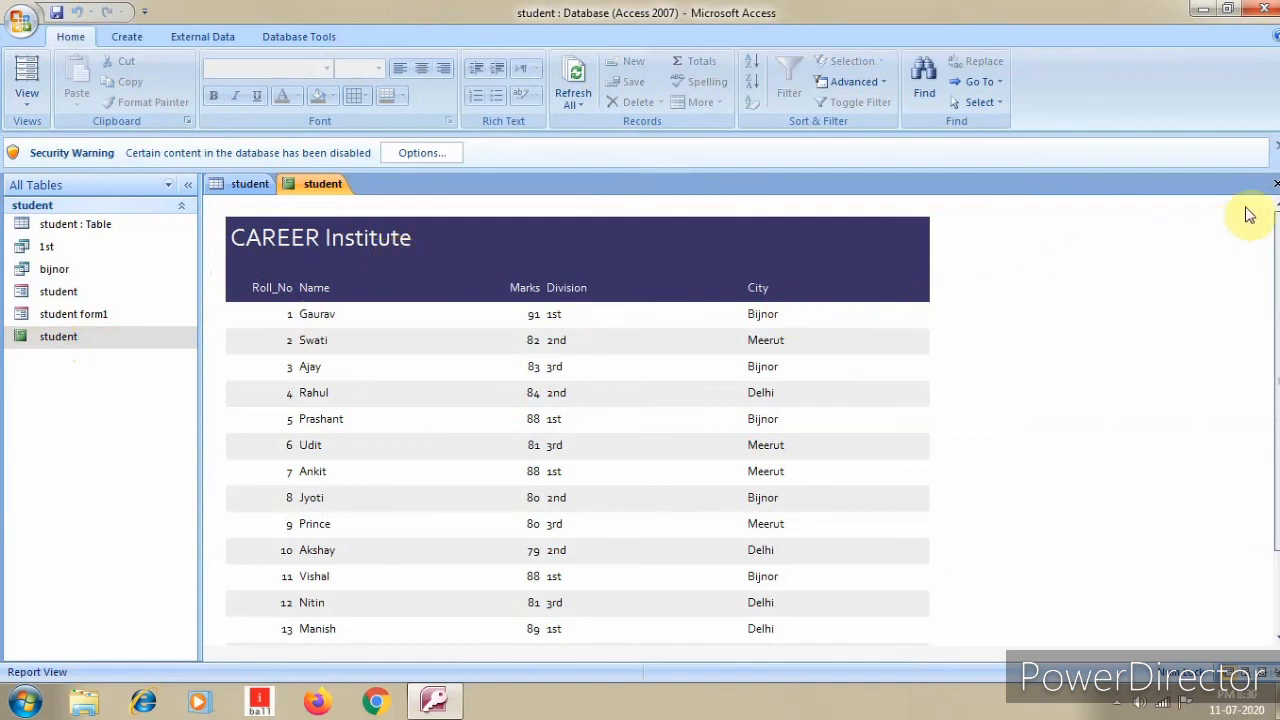
click(1274, 184)
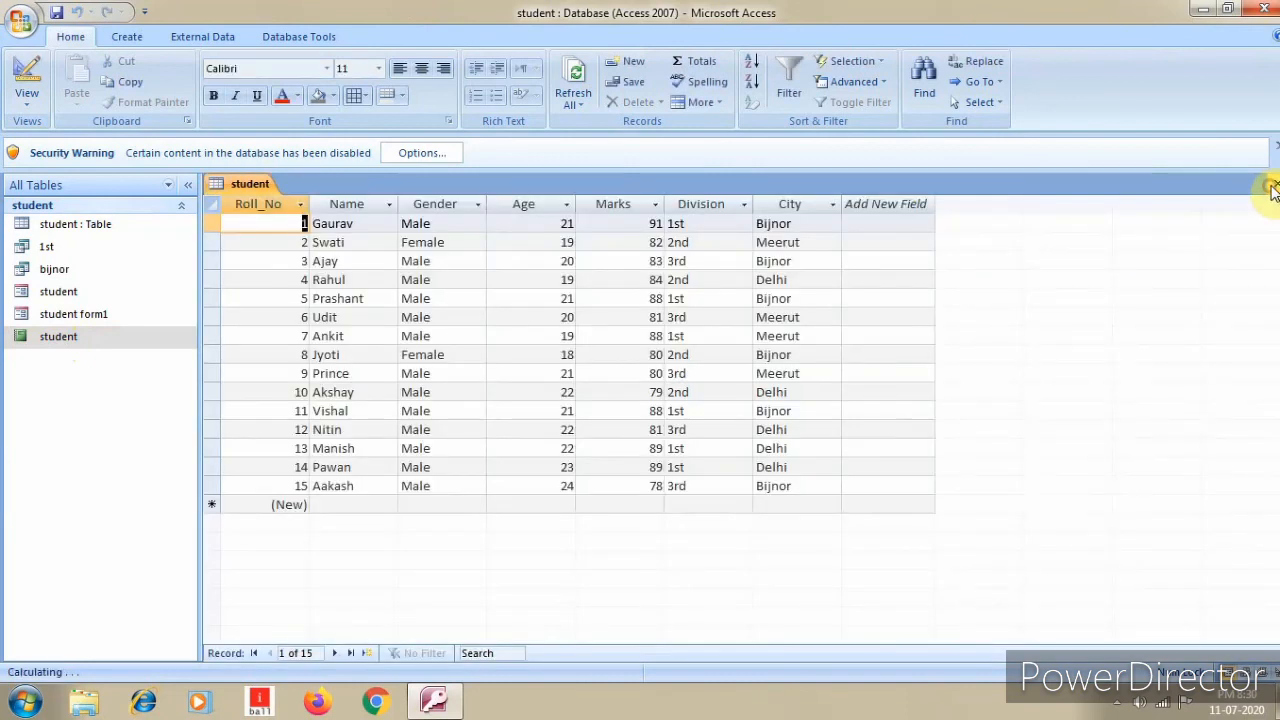
Step: Start a second Report Wizard report on the student table and select Roll_No, Name, Marks, Division and City
click(127, 36)
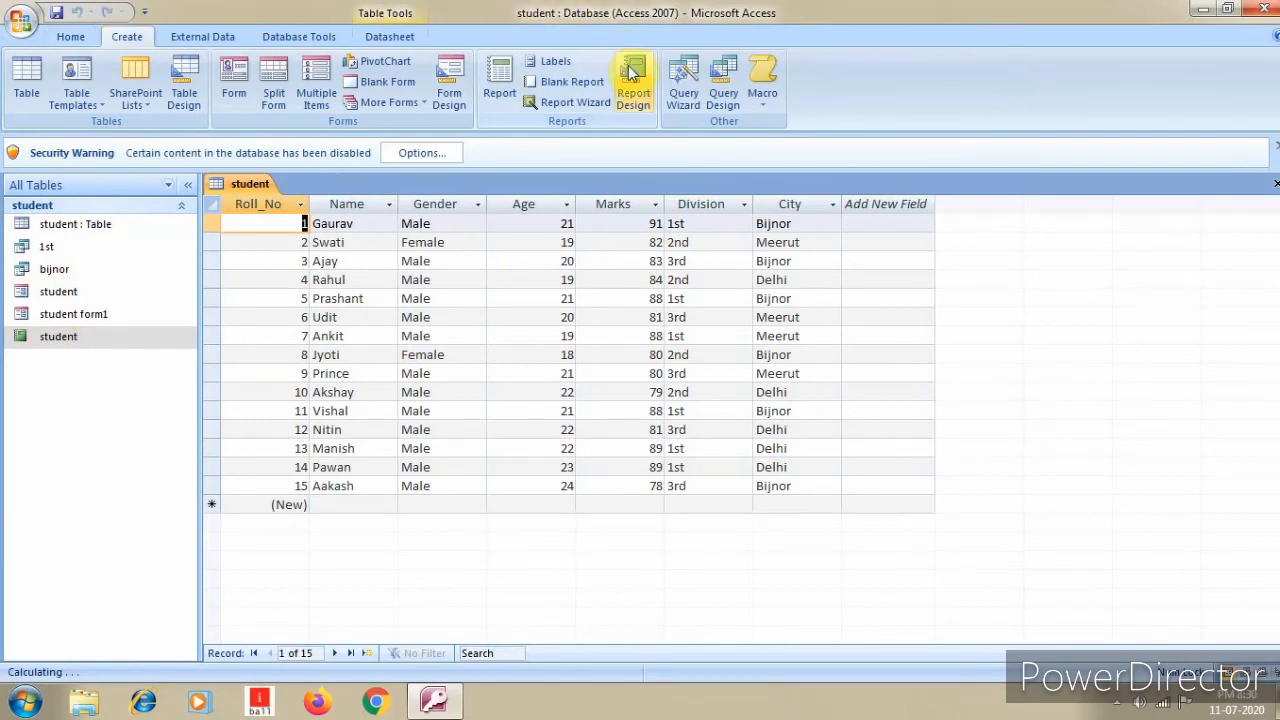
click(573, 106)
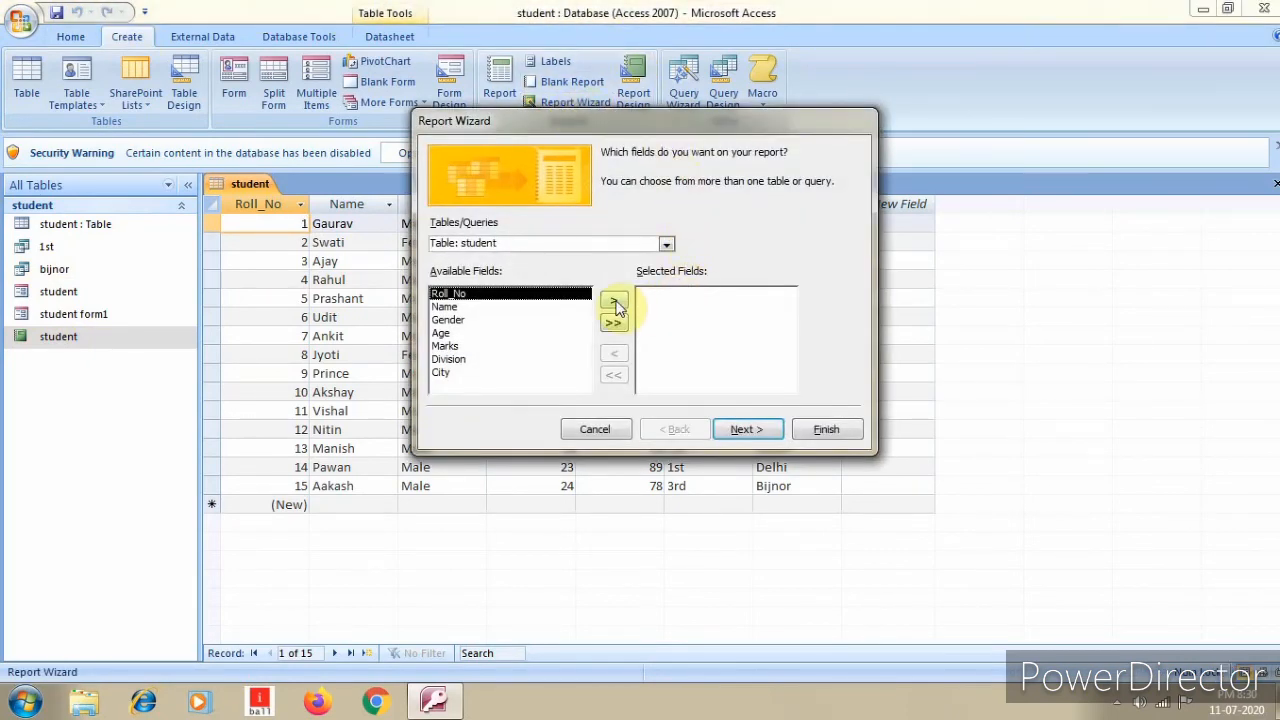
click(614, 302)
click(615, 303)
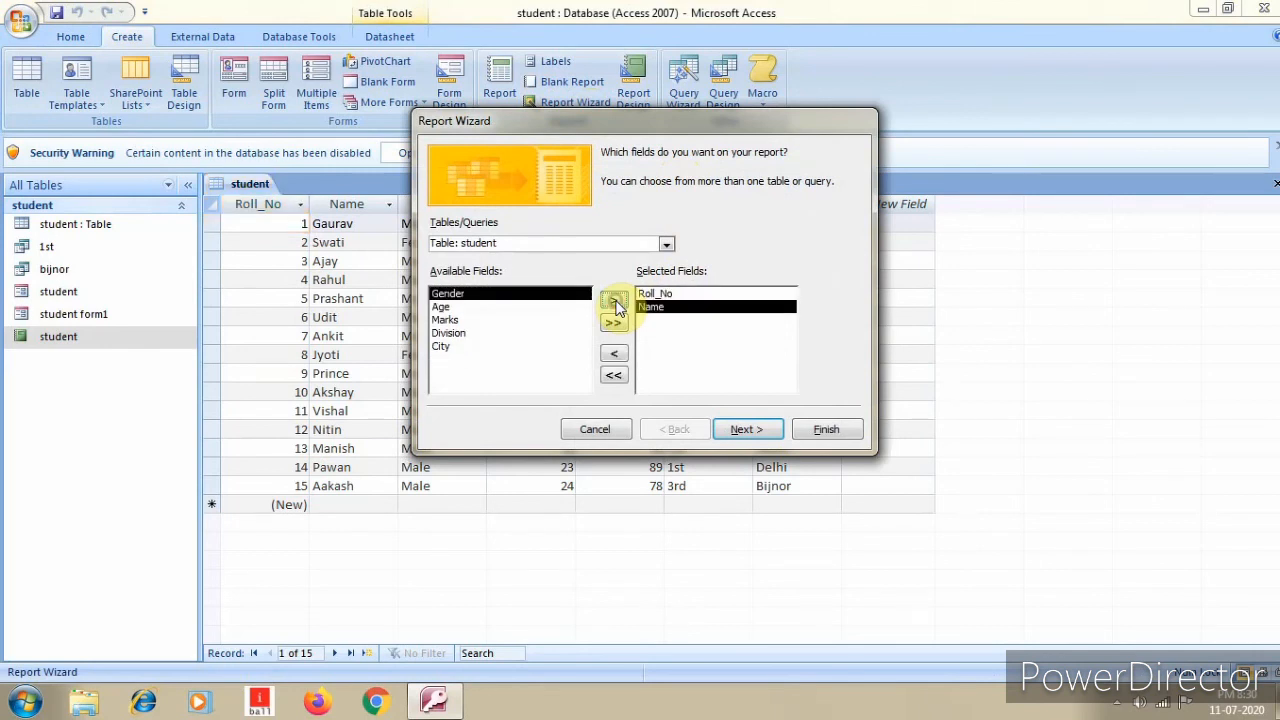
click(484, 320)
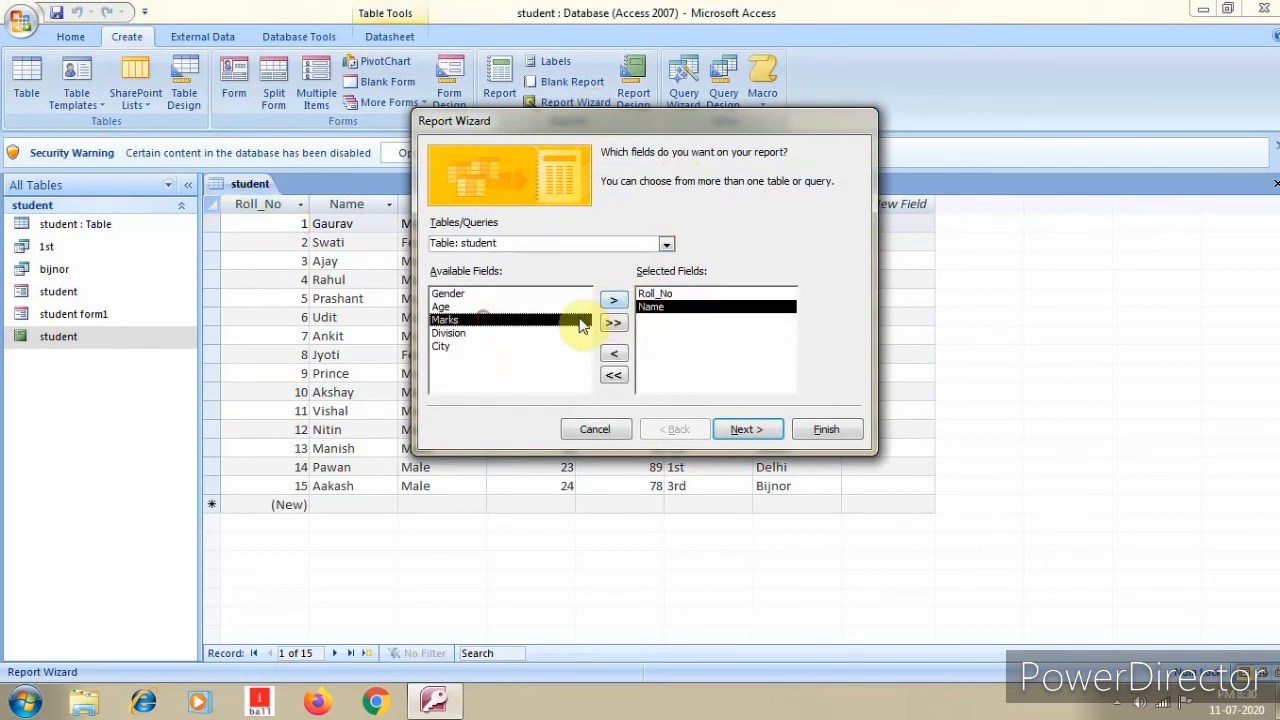
click(614, 302)
click(614, 302)
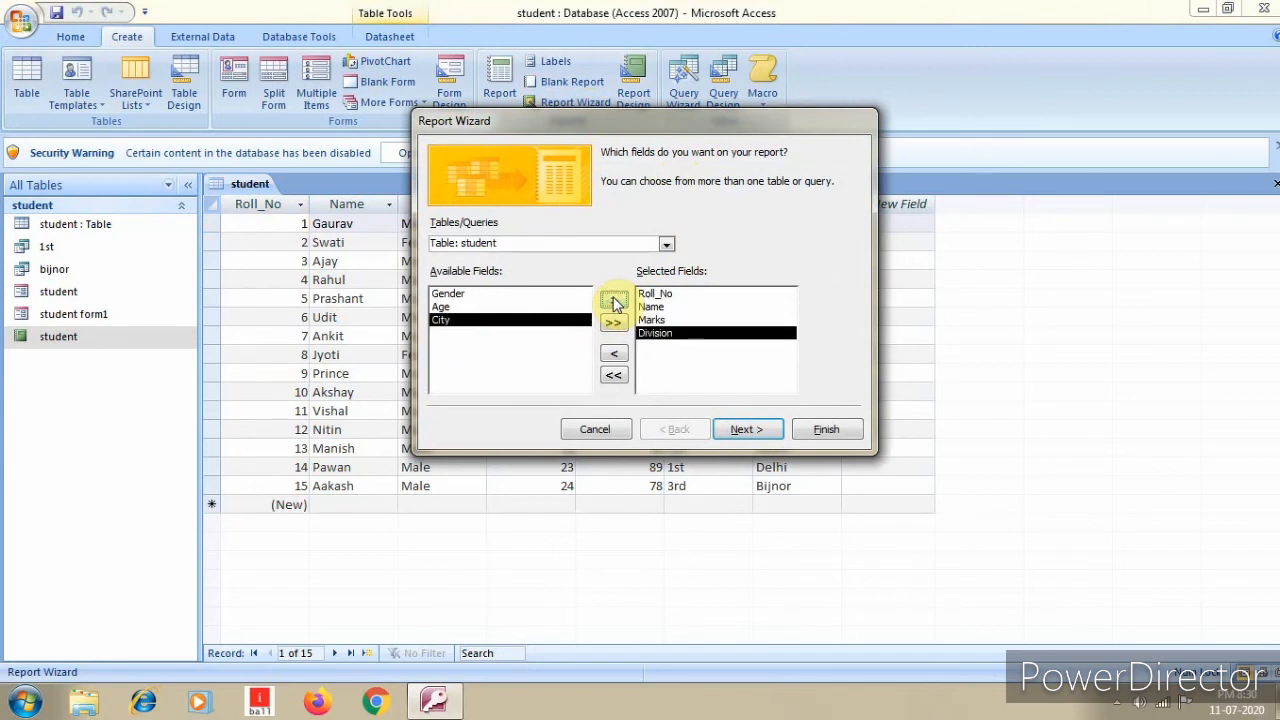
click(614, 302)
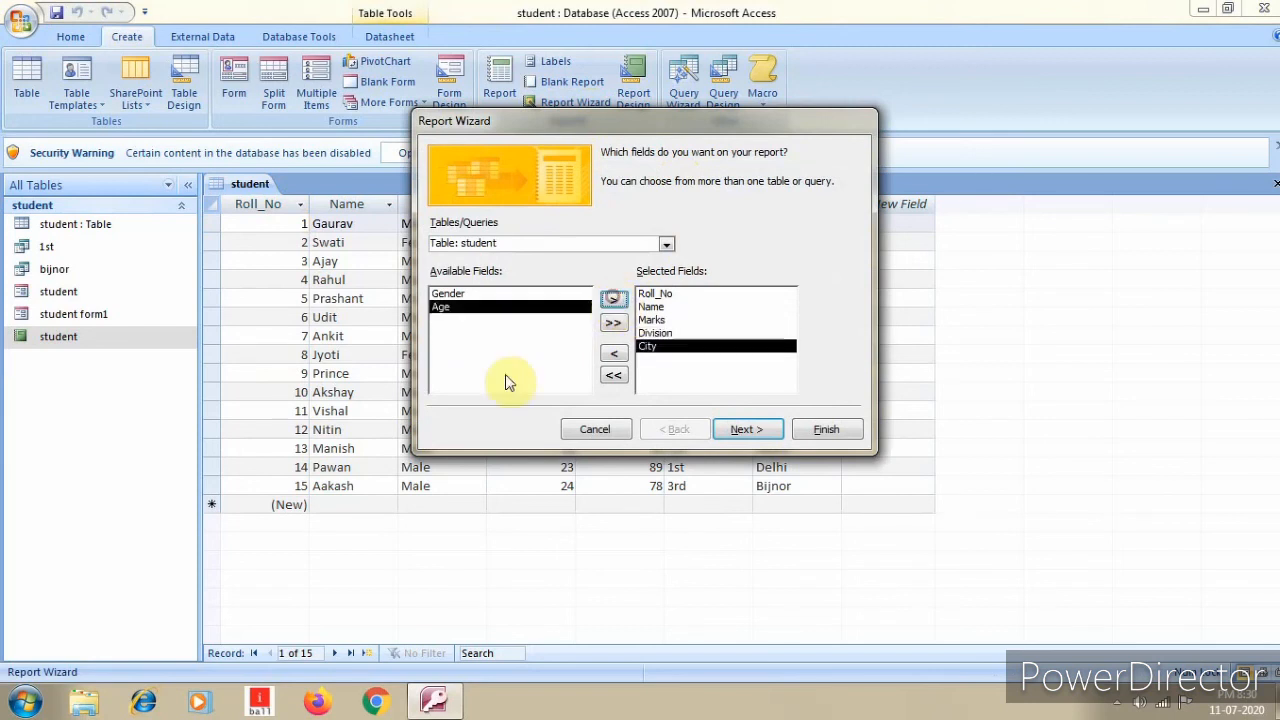
Step: Add Division as the grouping level for the new report in the Report Wizard
click(742, 429)
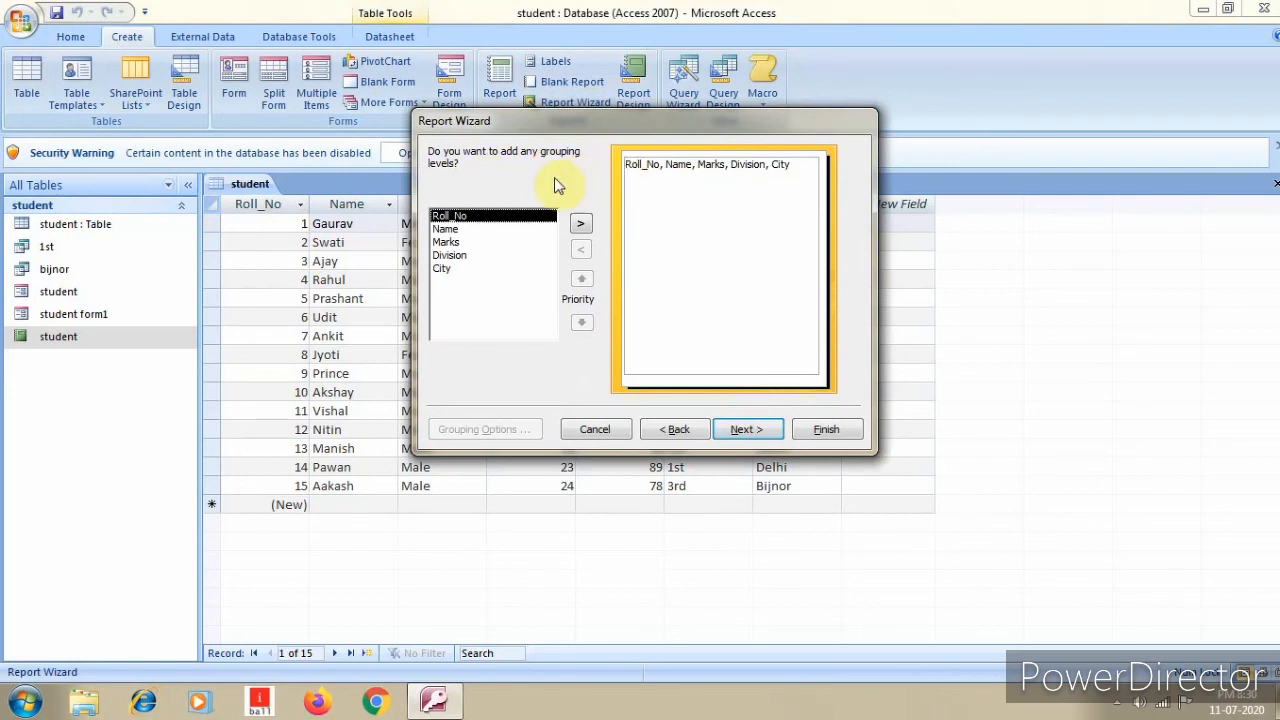
click(490, 257)
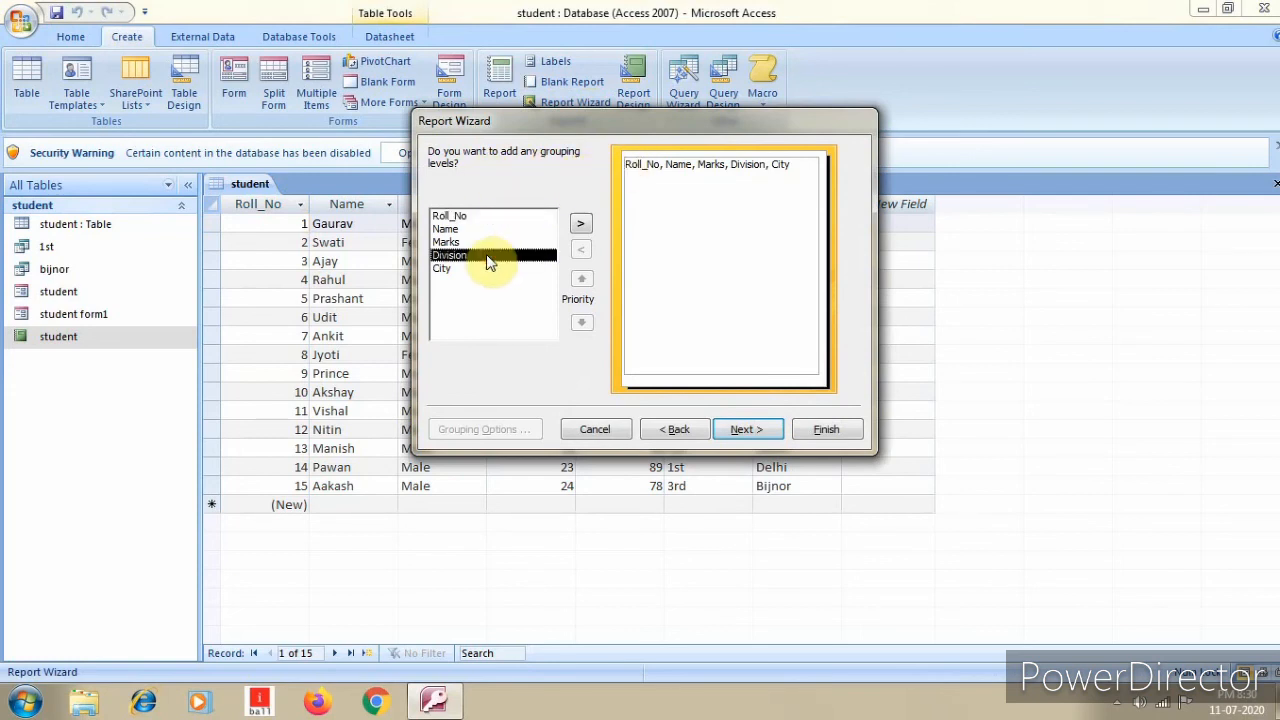
click(581, 225)
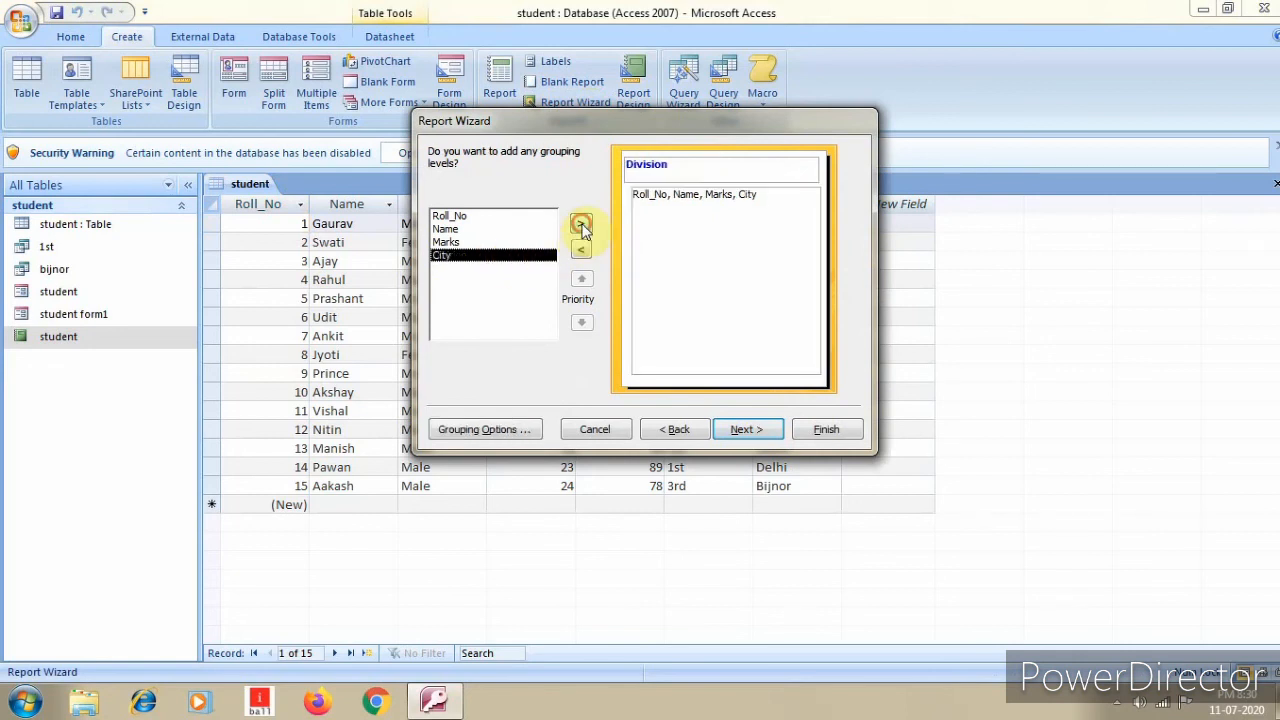
click(745, 429)
Step: Leave the report's sorting and layout at their defaults, choose the Foundry style and finish the wizard
click(766, 431)
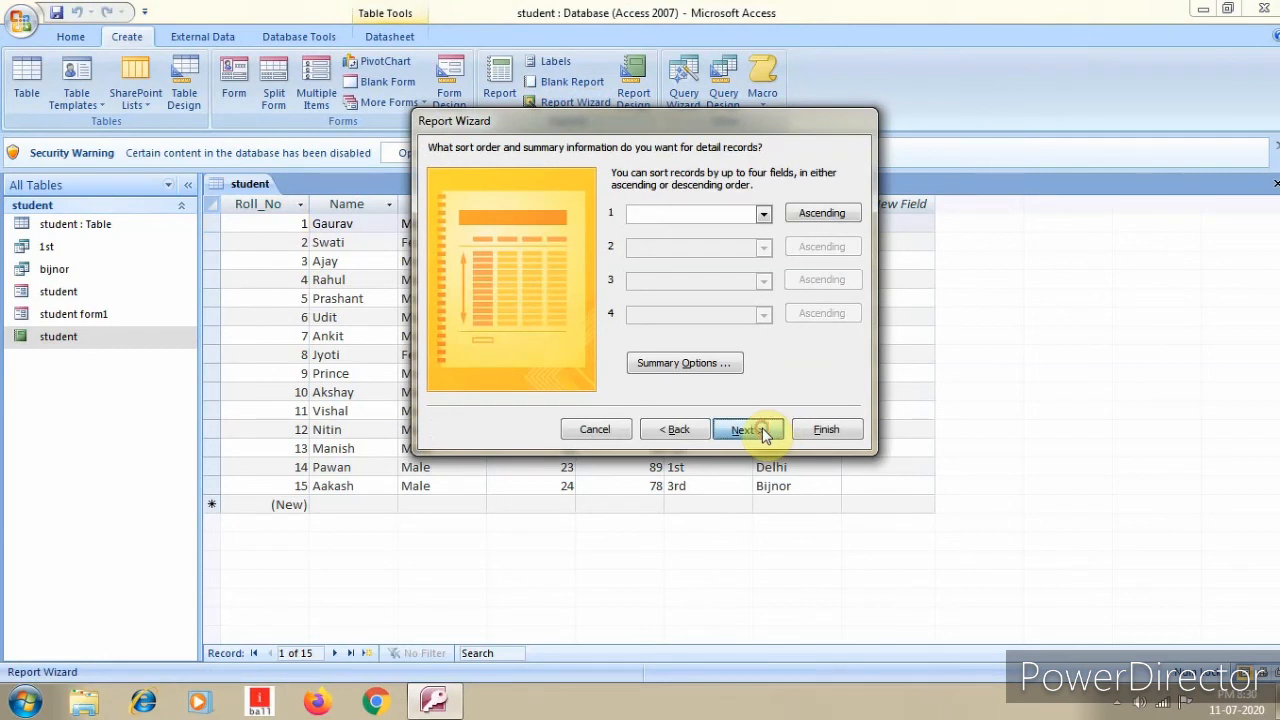
click(760, 432)
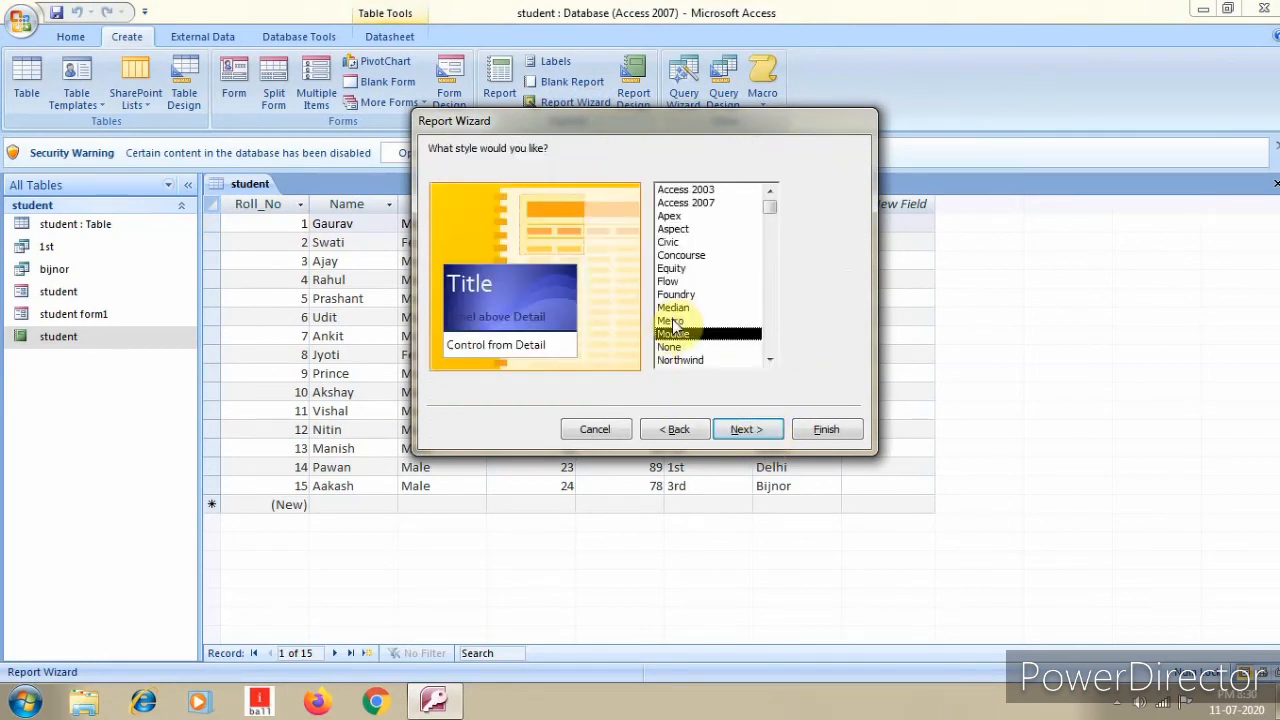
click(670, 320)
click(674, 307)
click(675, 295)
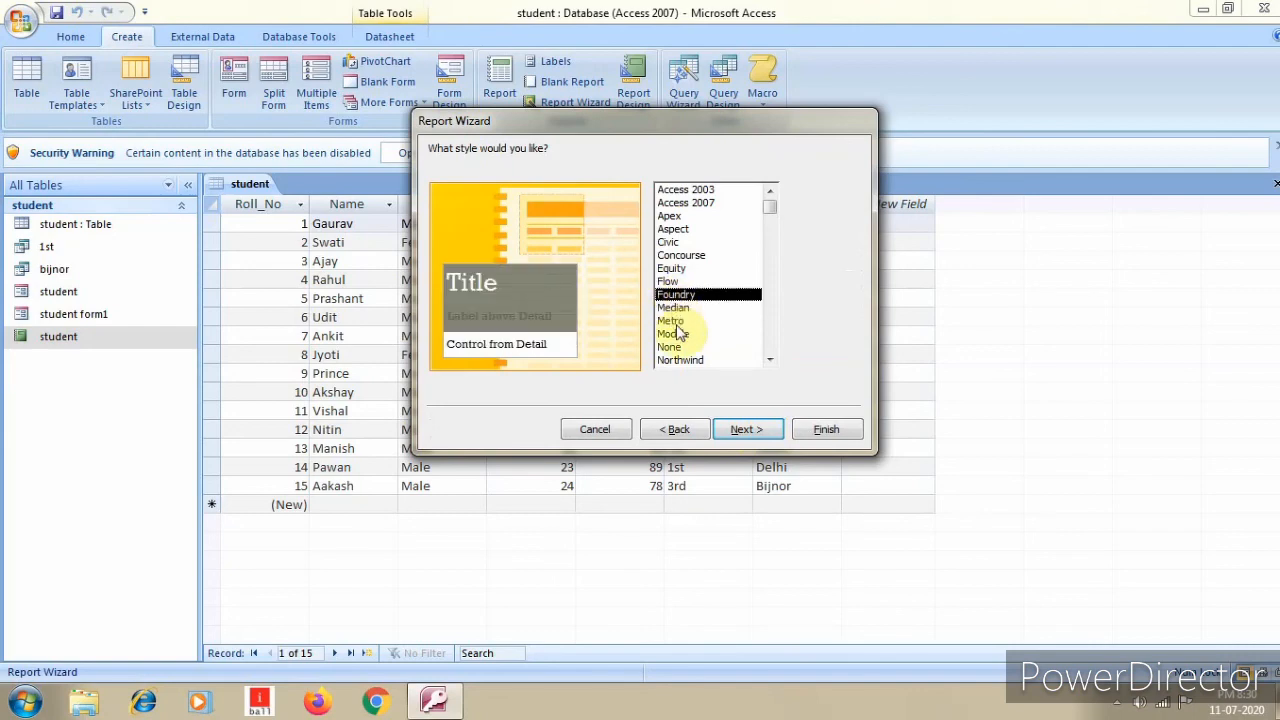
click(843, 432)
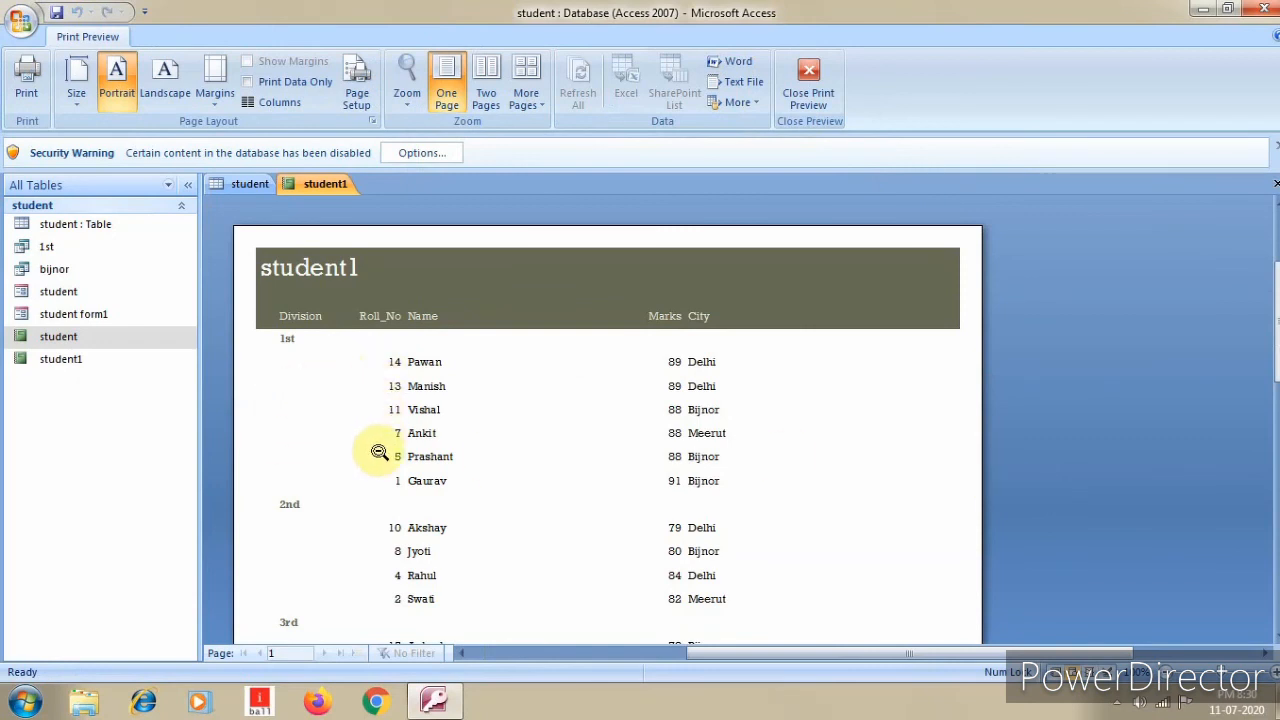
Step: Look through the records grouped by division in the student1 print preview, and close the report
scroll(632, 343, down, 1)
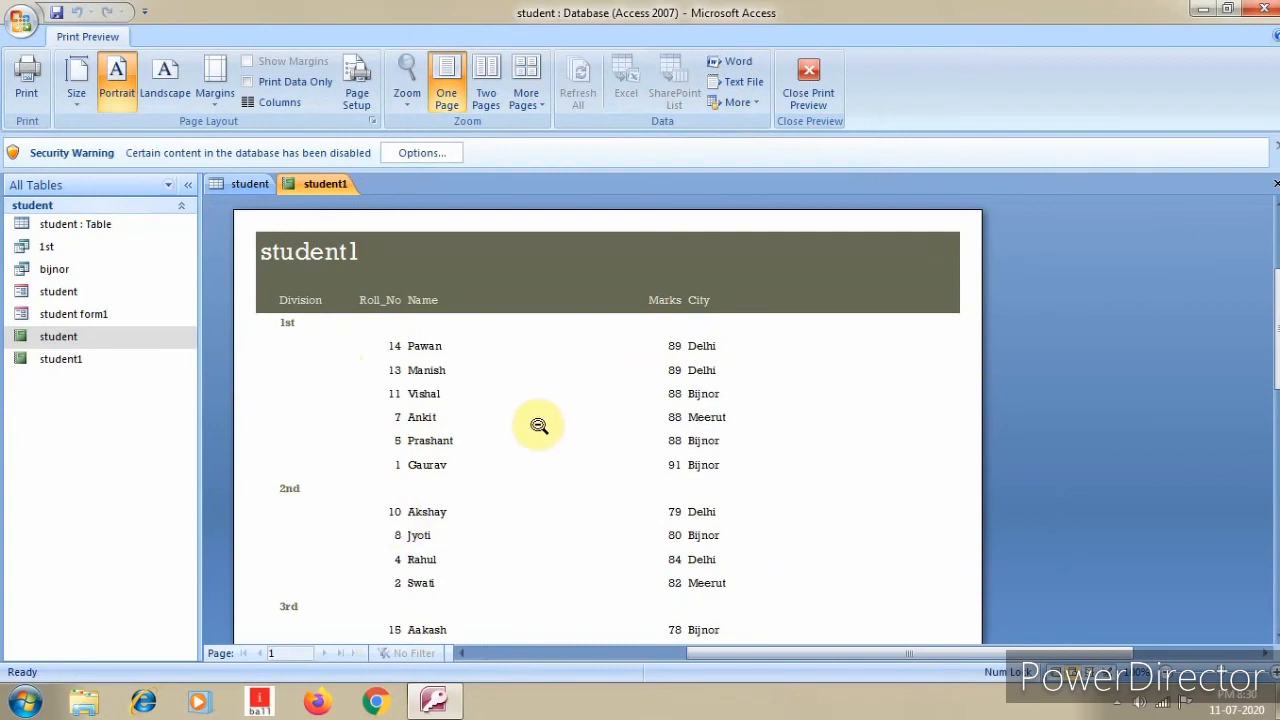
scroll(537, 423, down, 2)
scroll(532, 440, up, 2)
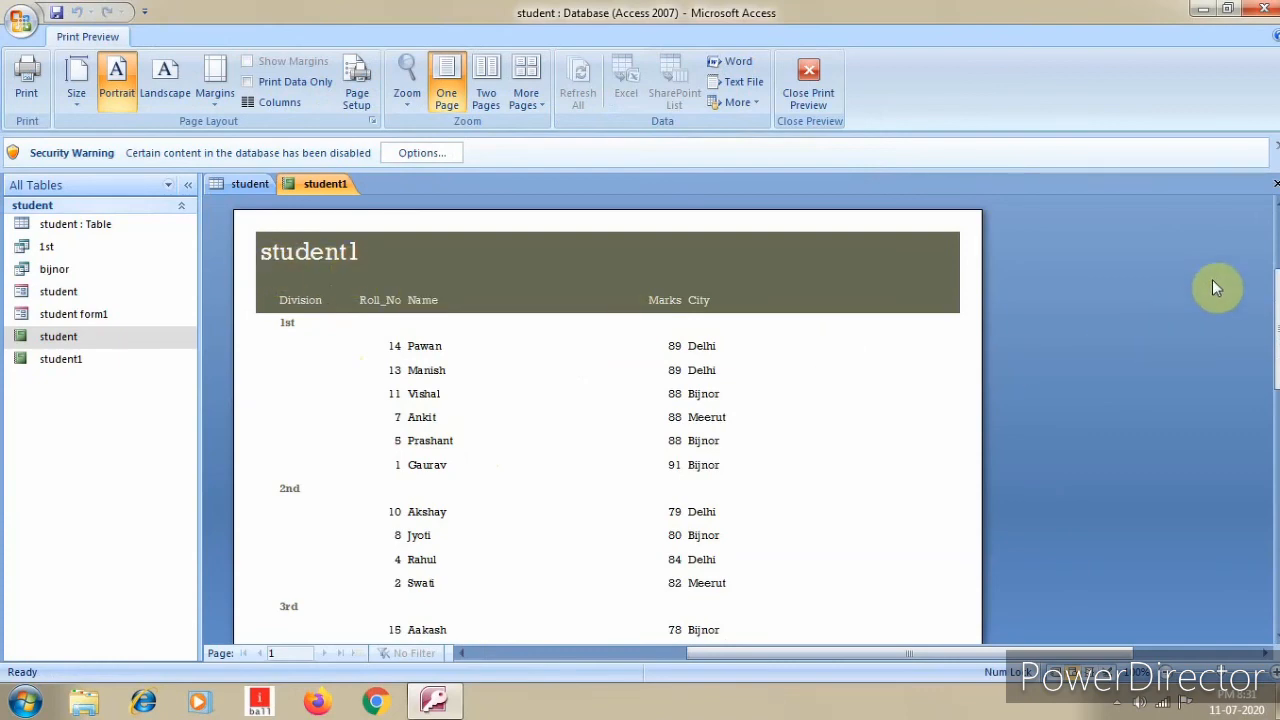
click(1275, 184)
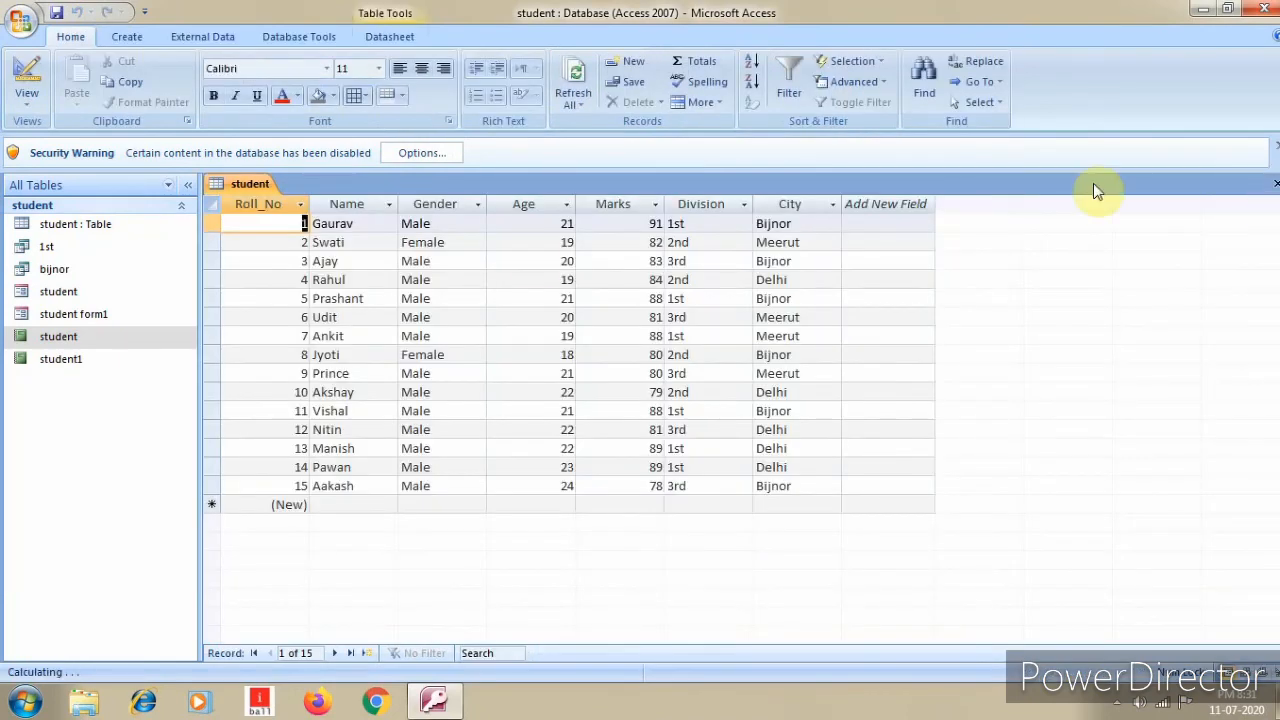
Step: Replace the header title of the student1 report with CAREER Institute in Design View and save the report on closing
click(70, 362)
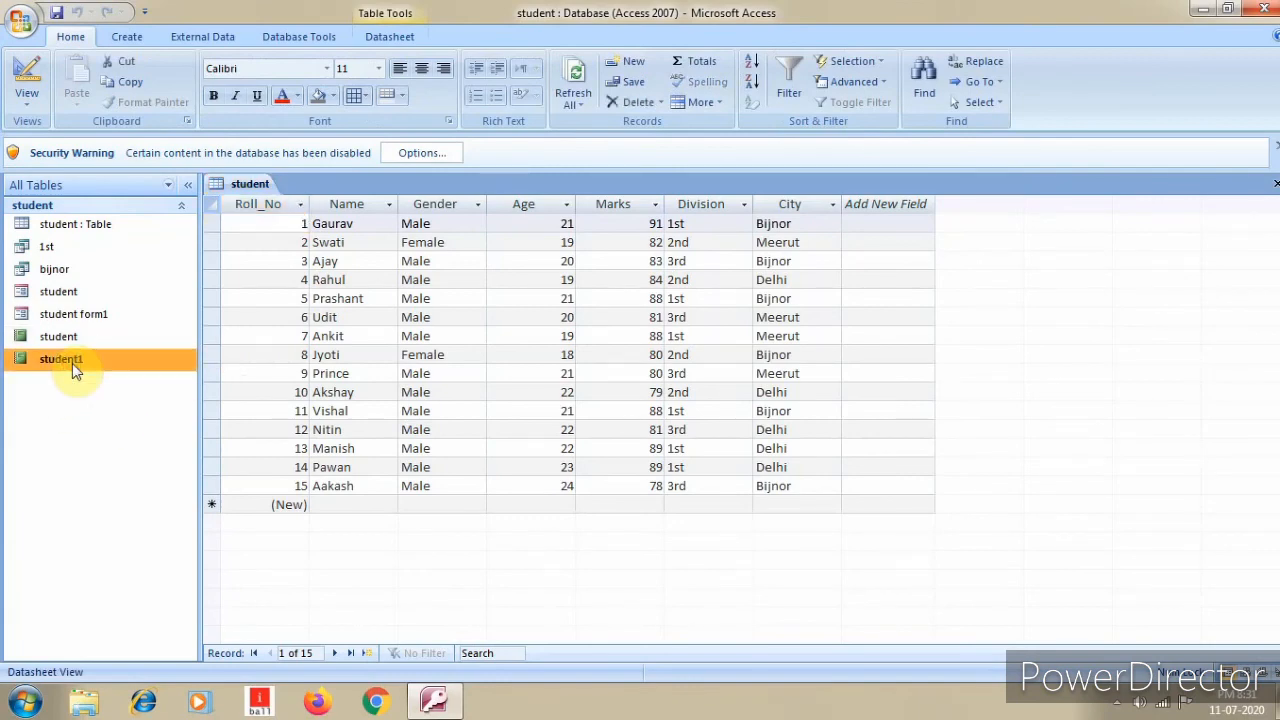
right_click(72, 363)
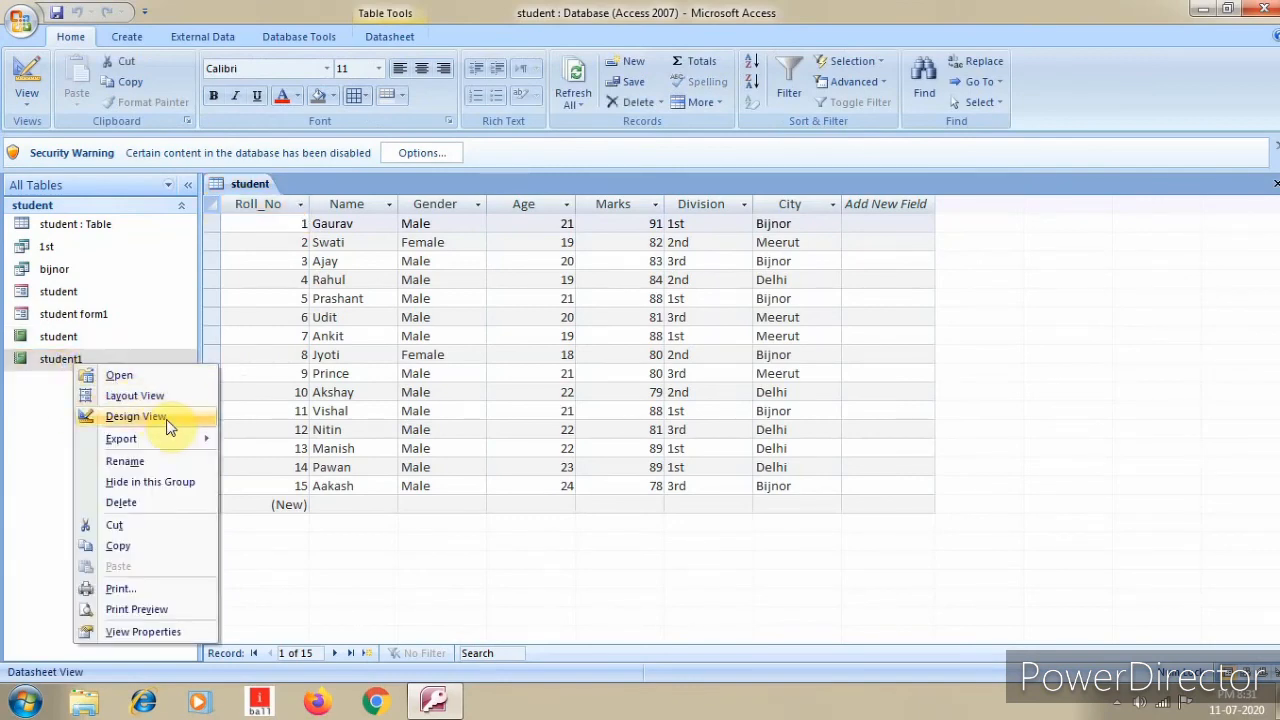
click(140, 417)
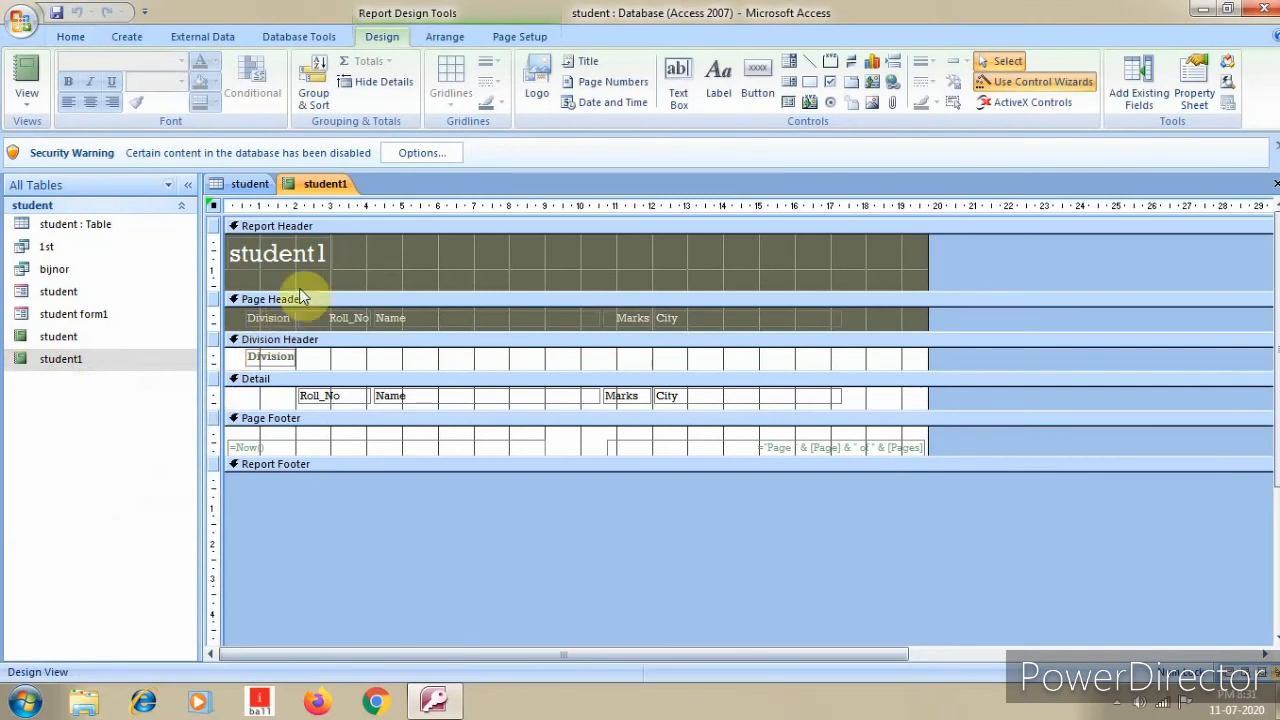
click(313, 255)
click(313, 255)
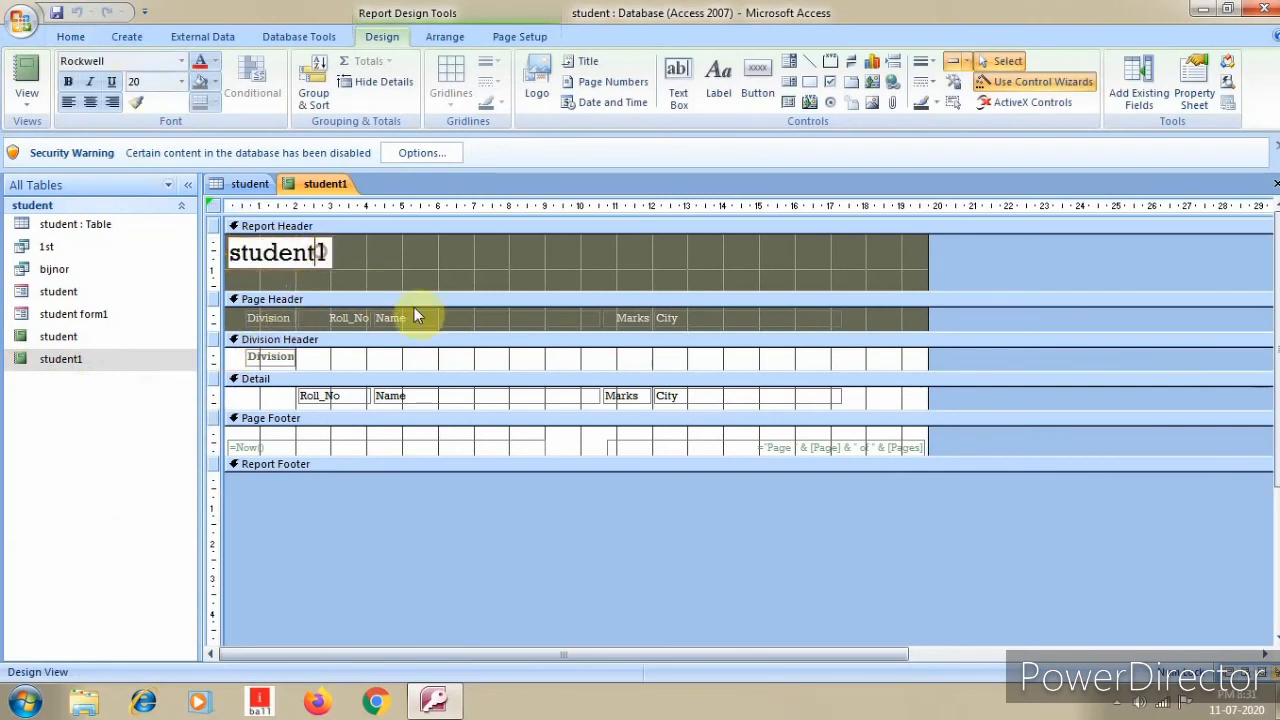
key(BackSpace)
key(BackSpace)
key(BackSpace)
key(BackSpace)
key(BackSpace)
key(BackSpace)
key(BackSpace)
key(BackSpace)
text(CA)
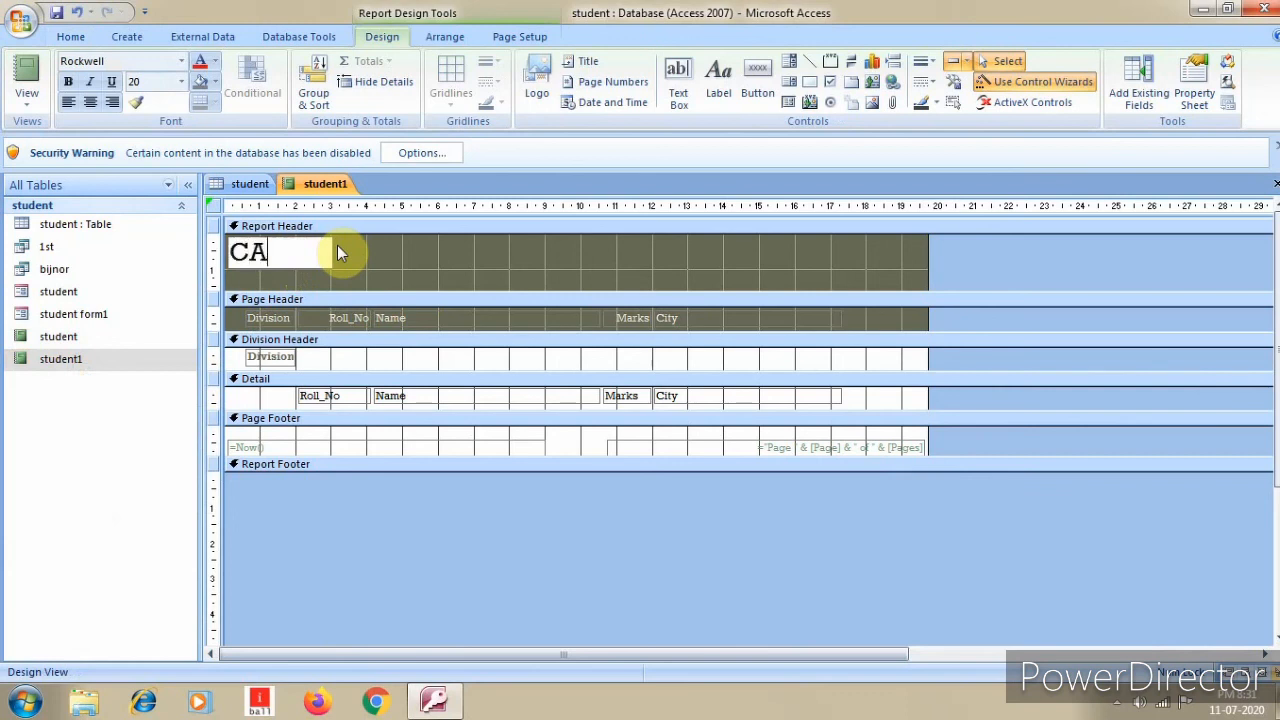
text(REER institute)
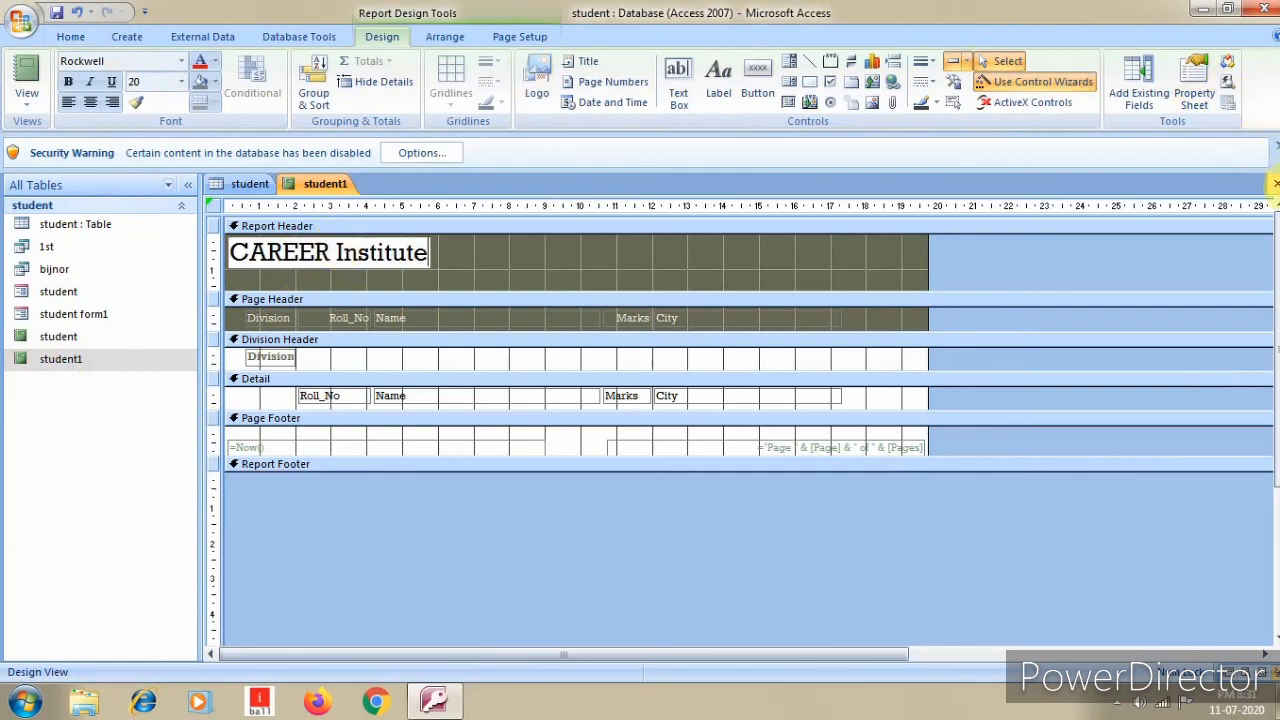
click(1274, 183)
click(583, 399)
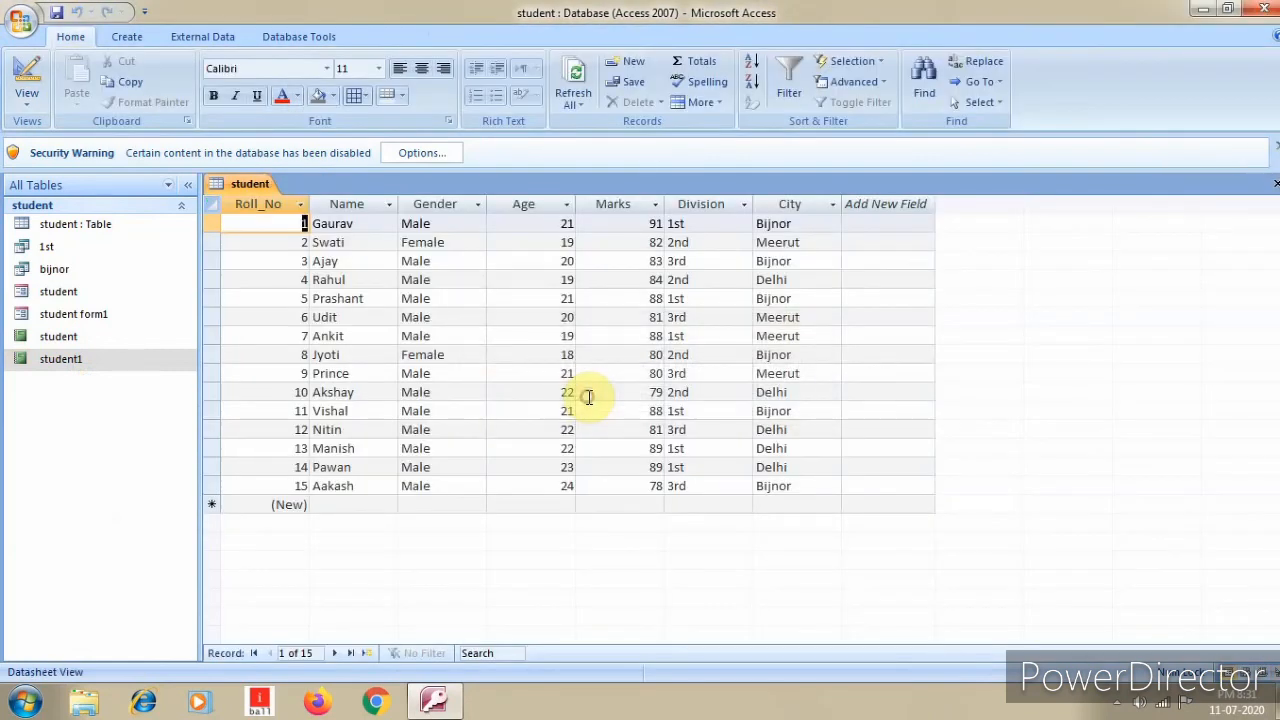
Step: Open the saved student1 report to check its header title, and close it
double_click(79, 366)
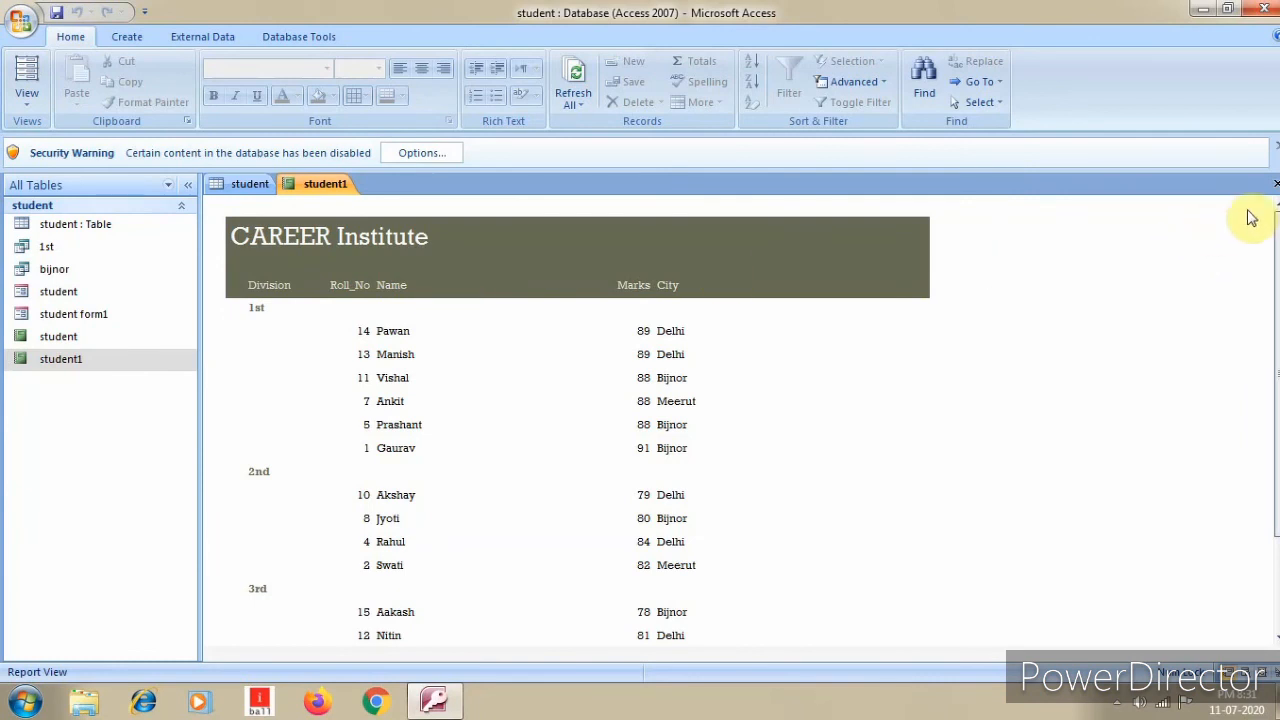
click(1275, 186)
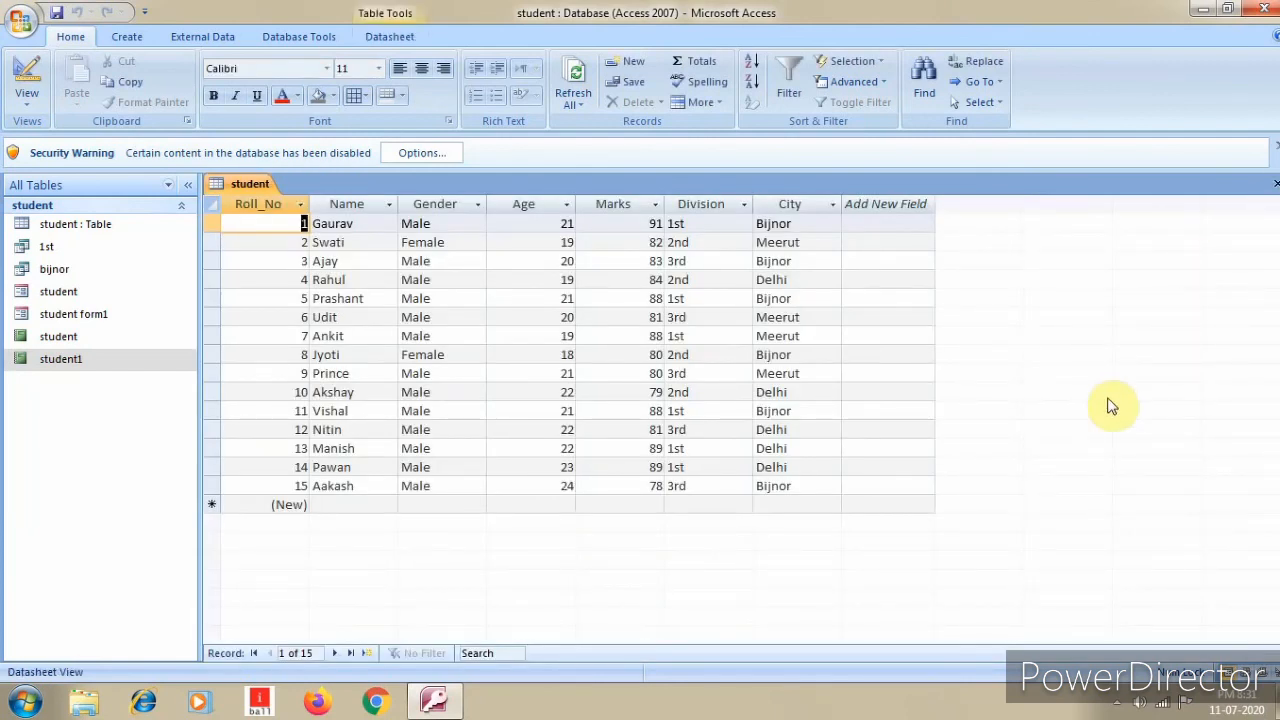